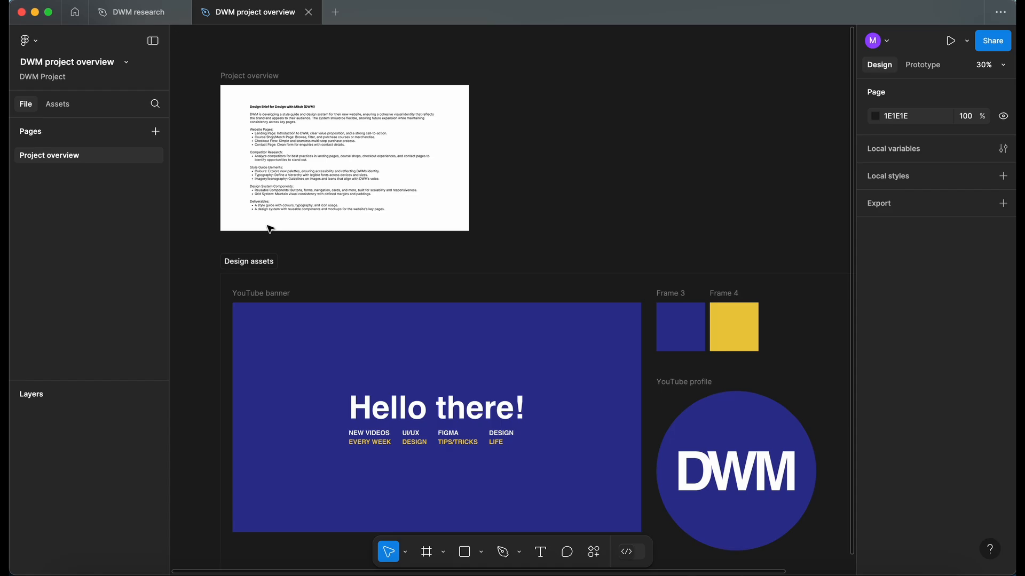
- Review the design brief and the design assets, including the YouTube banner, colour swatches and profile logo, in the project overview
scroll(278, 253, up, 3)
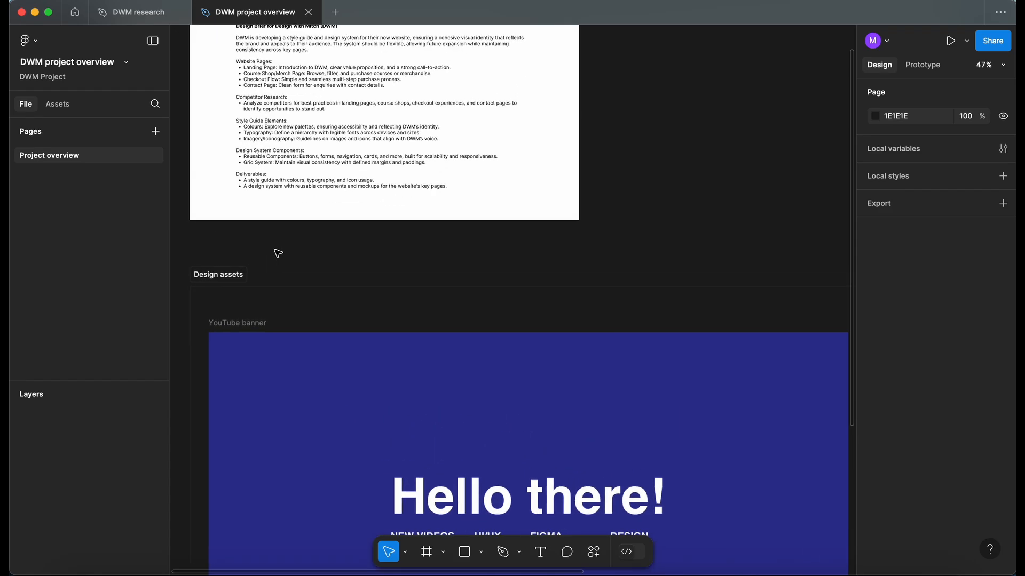
scroll(279, 253, up, 1)
scroll(283, 256, right, 1)
scroll(282, 255, down, 1)
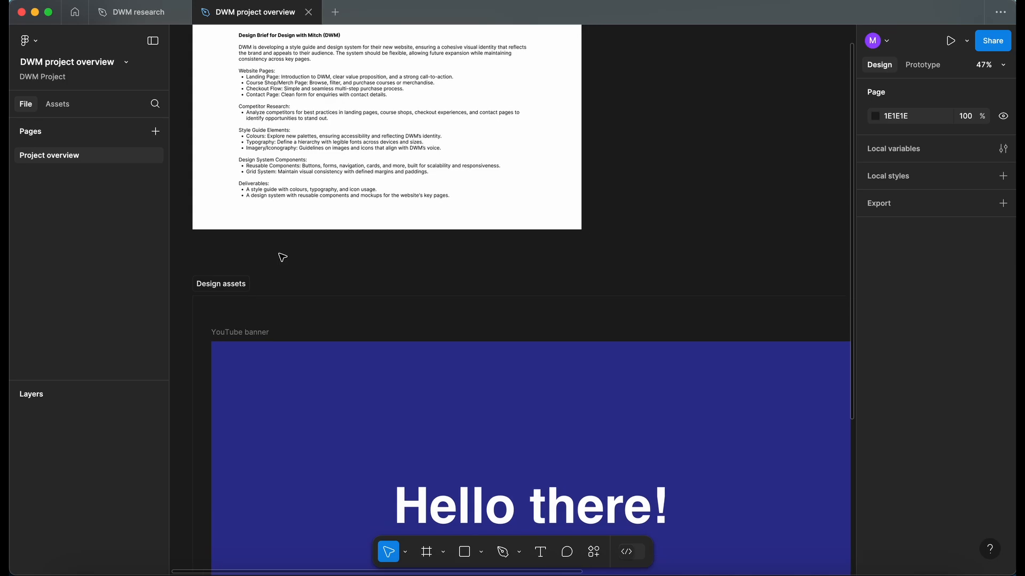
scroll(282, 258, down, 3)
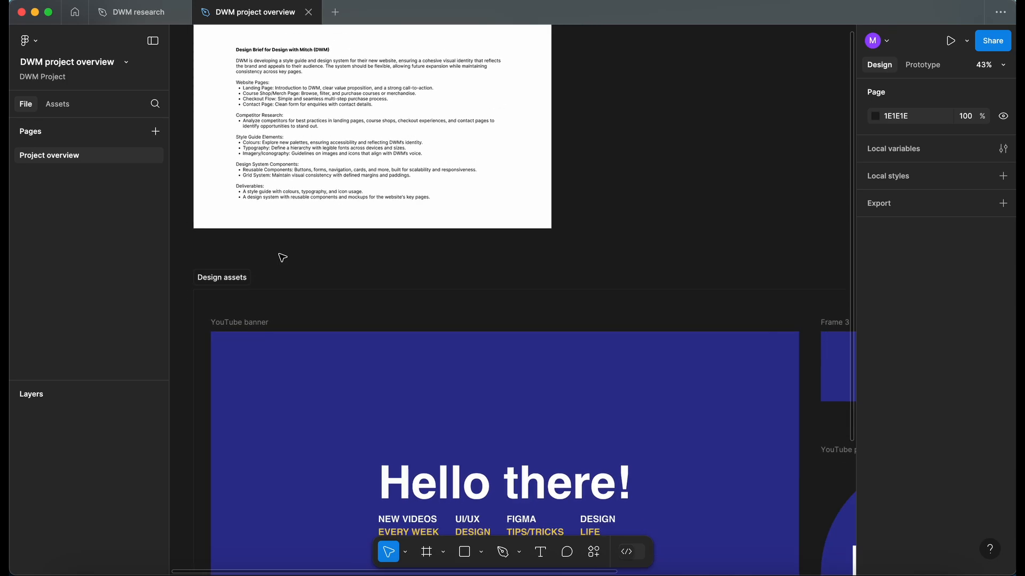
scroll(283, 257, down, 4)
scroll(443, 245, down, 3)
scroll(443, 245, right, 1)
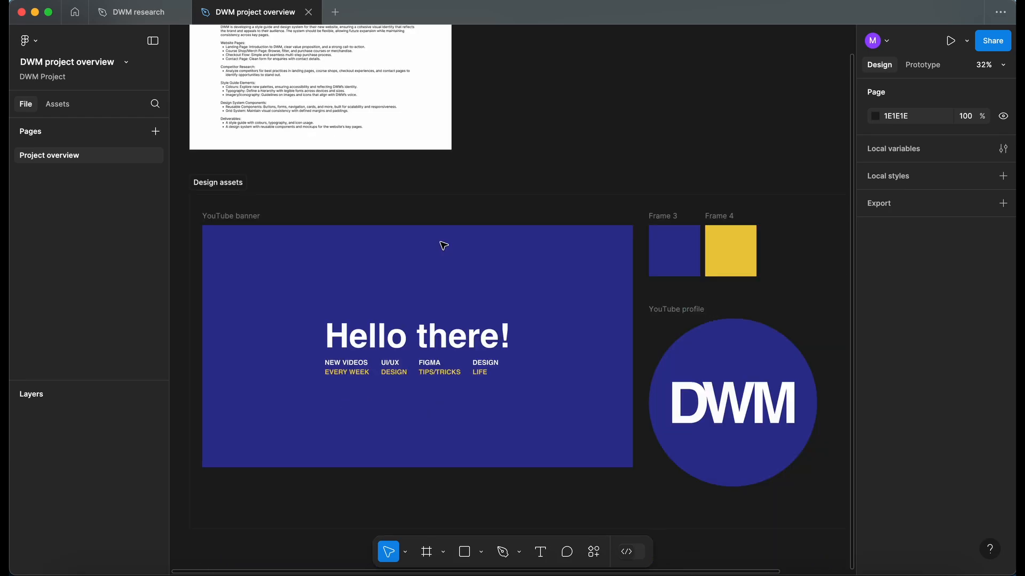
scroll(429, 251, down, 1)
scroll(429, 251, right, 1)
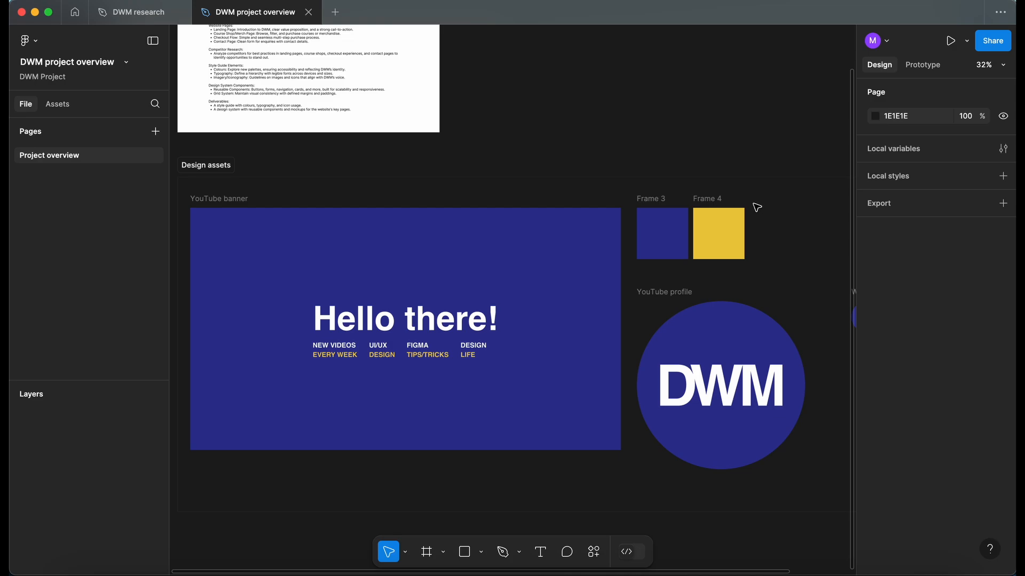
- Switch to the DWM research file and hide the interface around the moodboard canvas
mouse_move(130, 19)
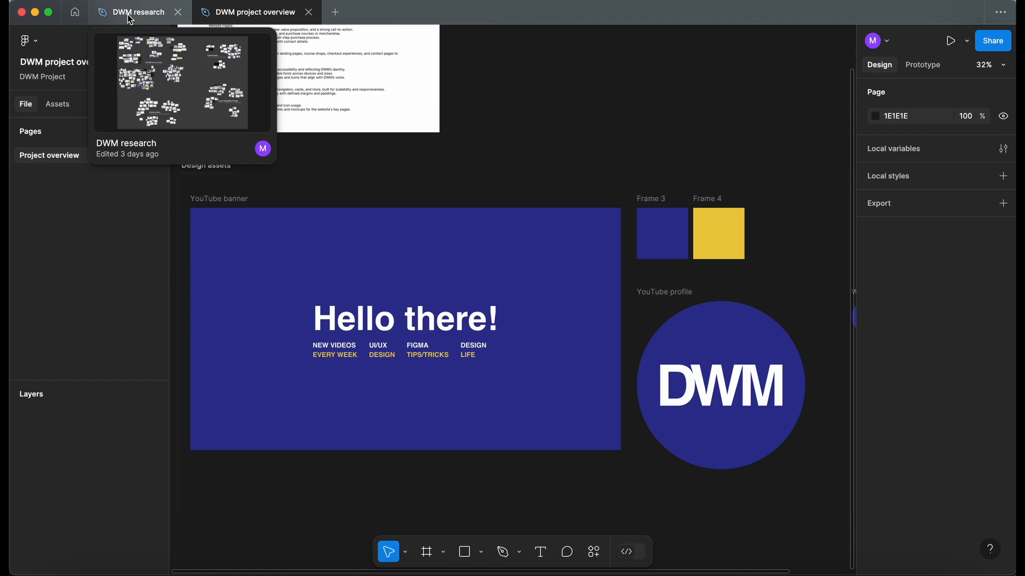
click(142, 17)
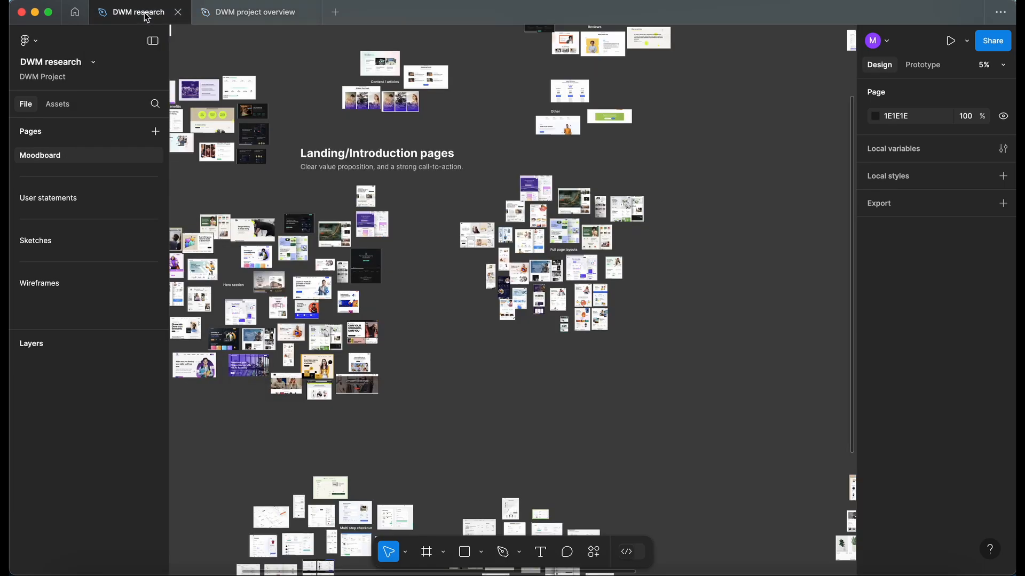
scroll(273, 187, up, 5)
scroll(274, 186, left, 5)
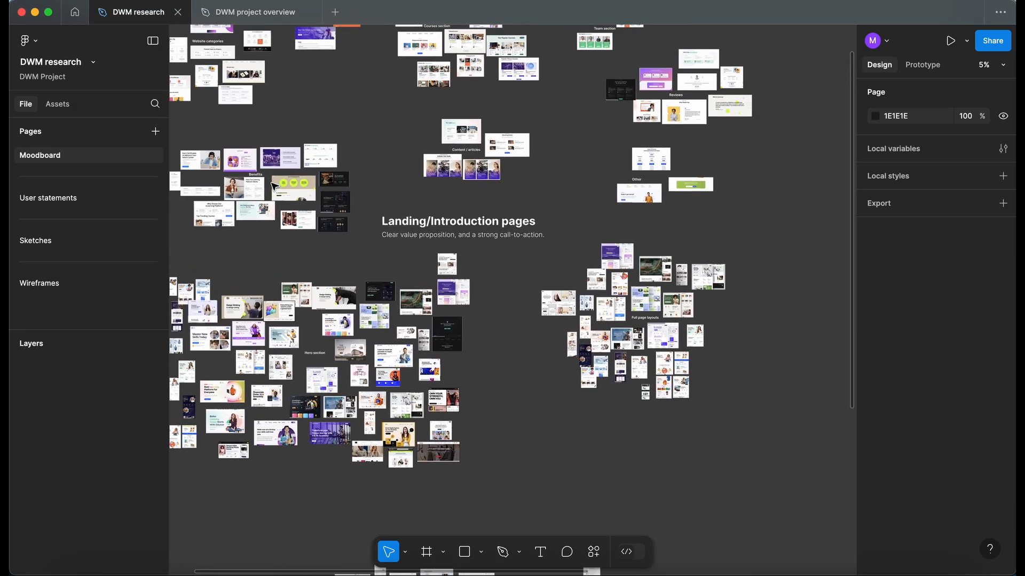
scroll(361, 439, down, 5)
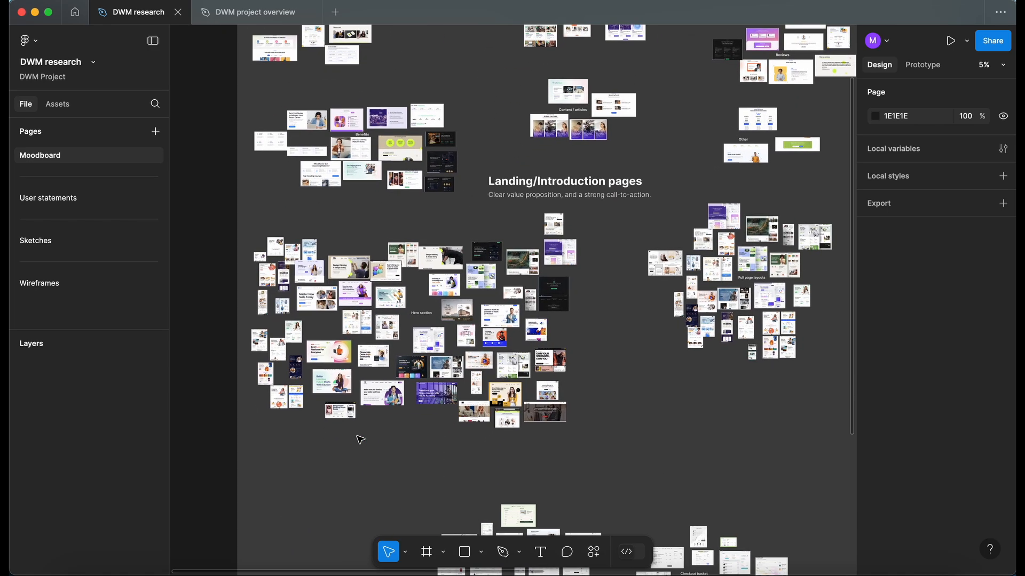
key(super+backslash)
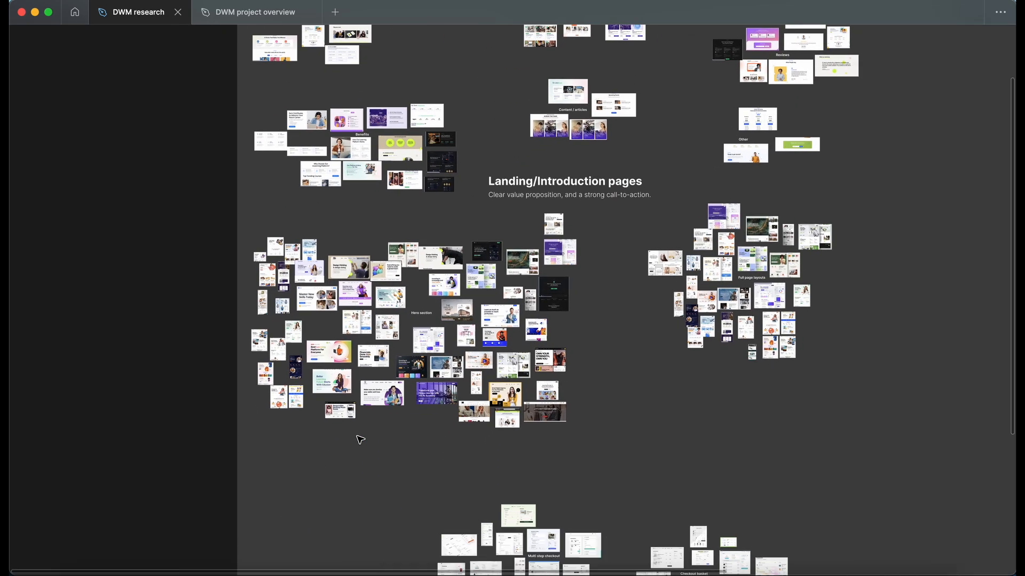
- Examine the Hero section cluster of references under the moodboard's Landing/Introduction pages heading
scroll(355, 275, down, 3)
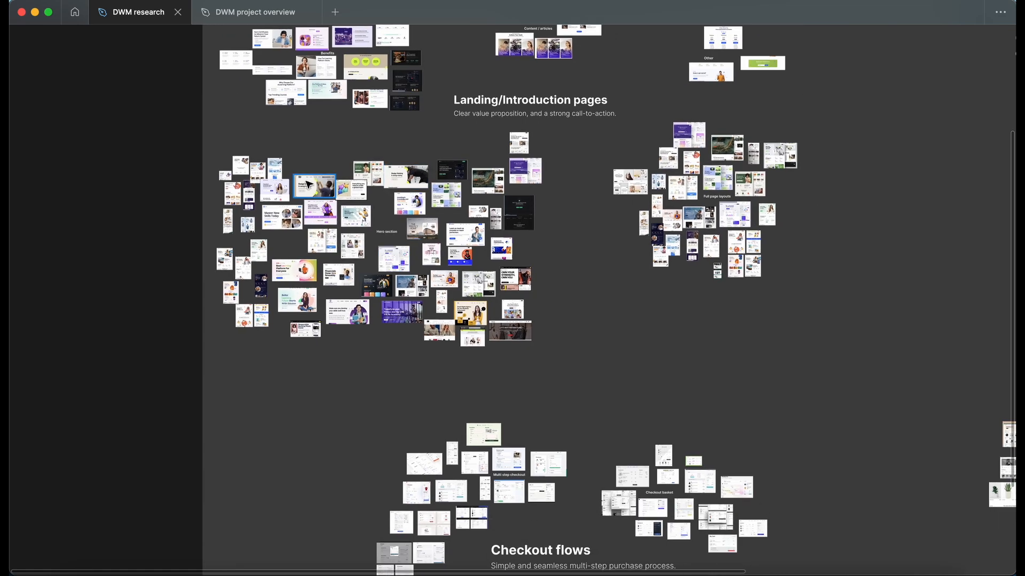
scroll(320, 186, up, 5)
scroll(189, 188, up, 3)
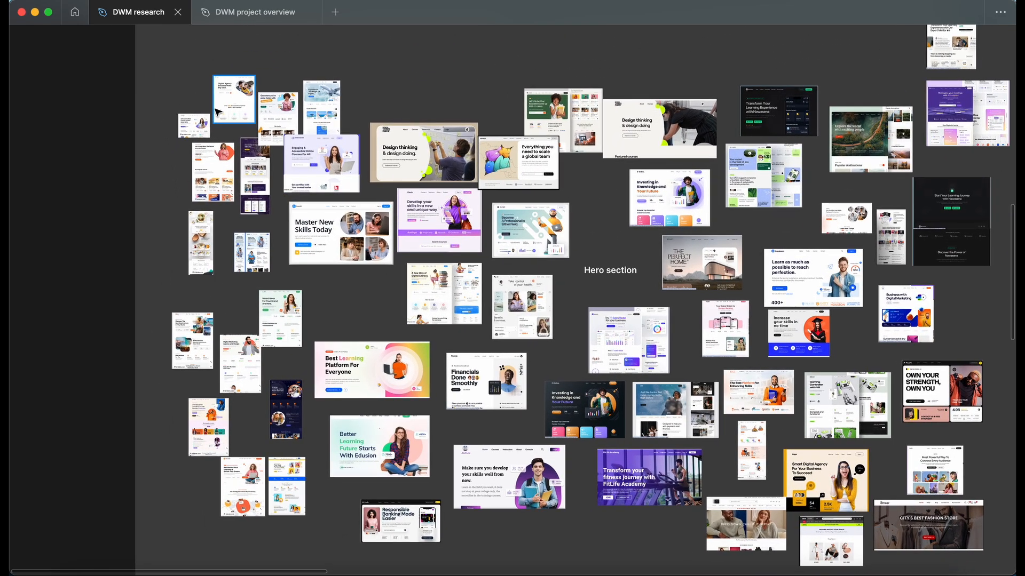
scroll(220, 102, up, 6)
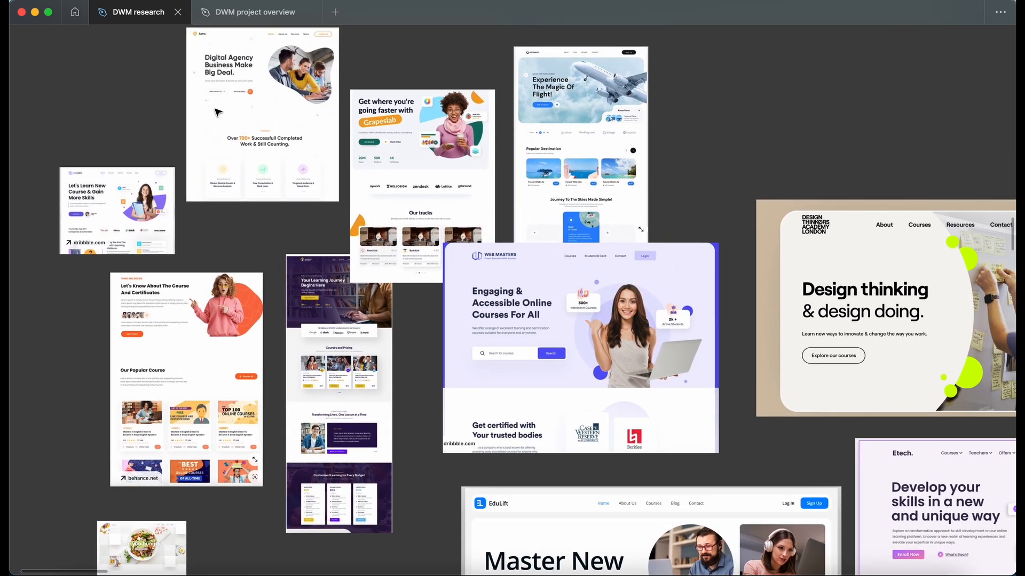
scroll(218, 112, right, 1)
scroll(216, 110, up, 3)
scroll(214, 84, left, 5)
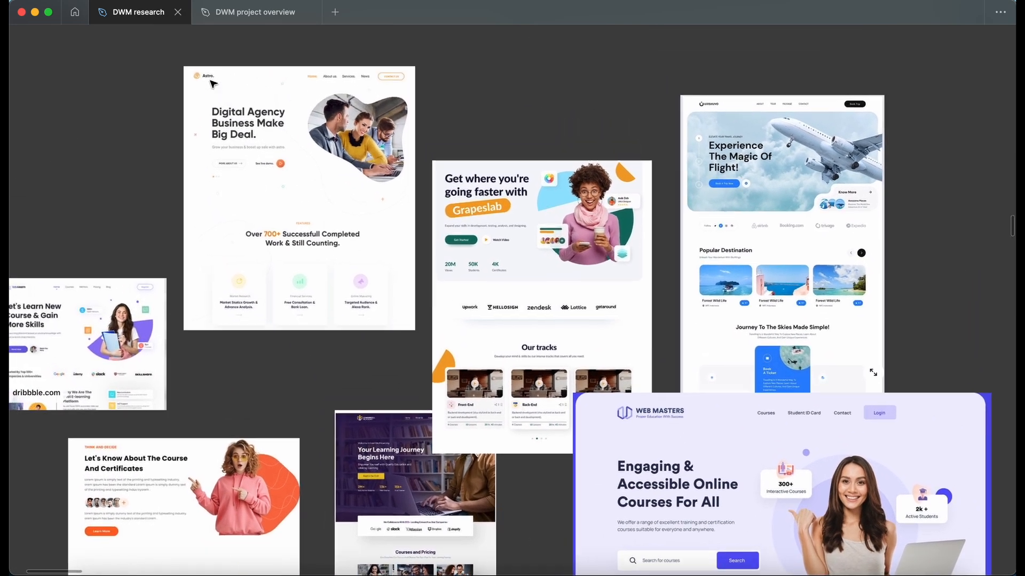
scroll(197, 177, up, 2)
scroll(197, 177, right, 2)
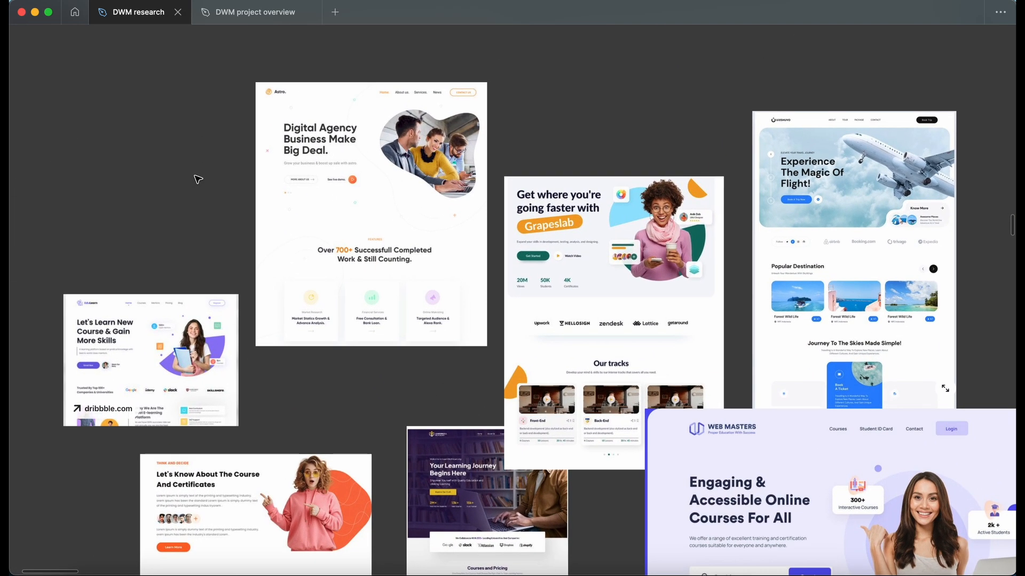
- Examine the navigation, headline and image layout of the Astro digital agency reference in the Hero section cluster
scroll(339, 107, up, 4)
scroll(339, 111, up, 1)
scroll(338, 111, right, 1)
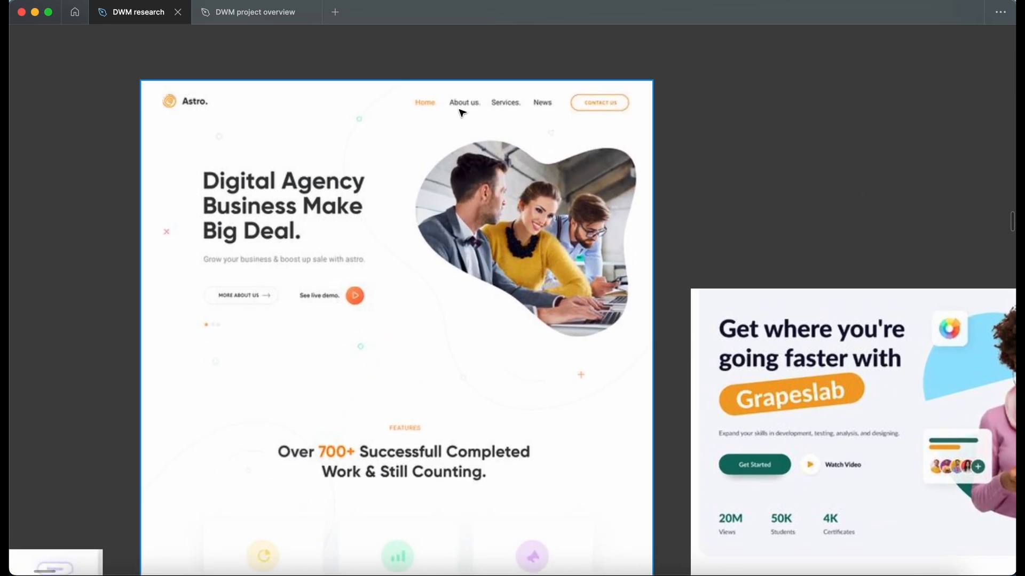
scroll(470, 113, down, 1)
scroll(469, 112, right, 1)
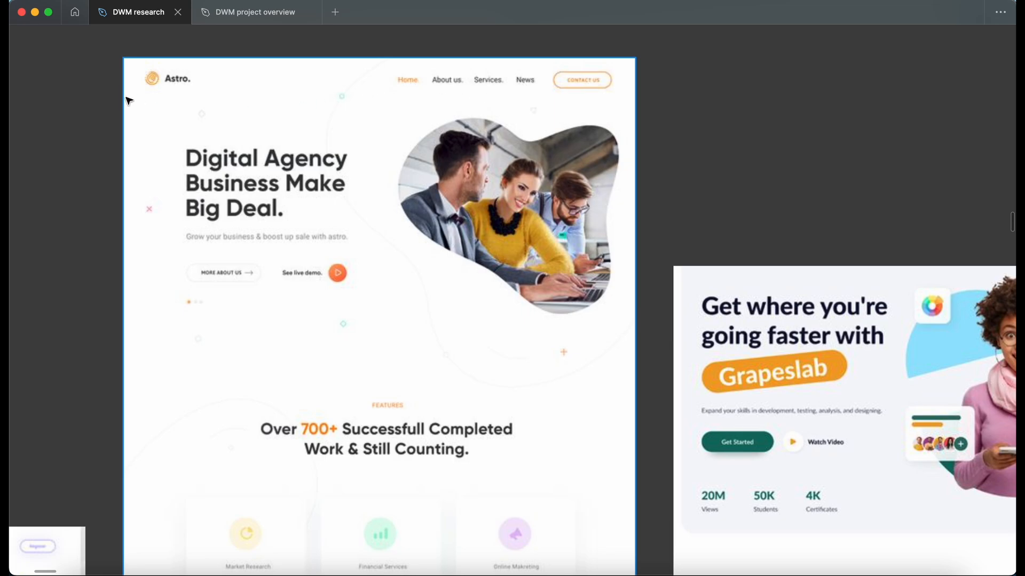
scroll(155, 69, down, 2)
scroll(156, 69, up, 2)
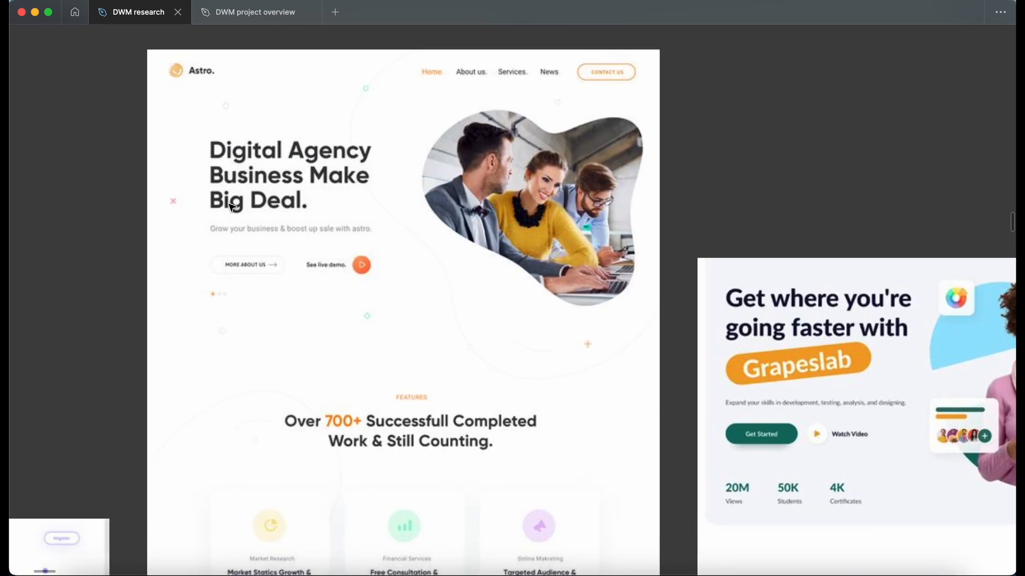
- Examine the "Experience The Magic Of Flight!" travel page reference, passing the Grapeslab reference on the way
scroll(232, 208, down, 1)
scroll(231, 208, down, 3)
scroll(232, 208, down, 2)
scroll(232, 208, right, 5)
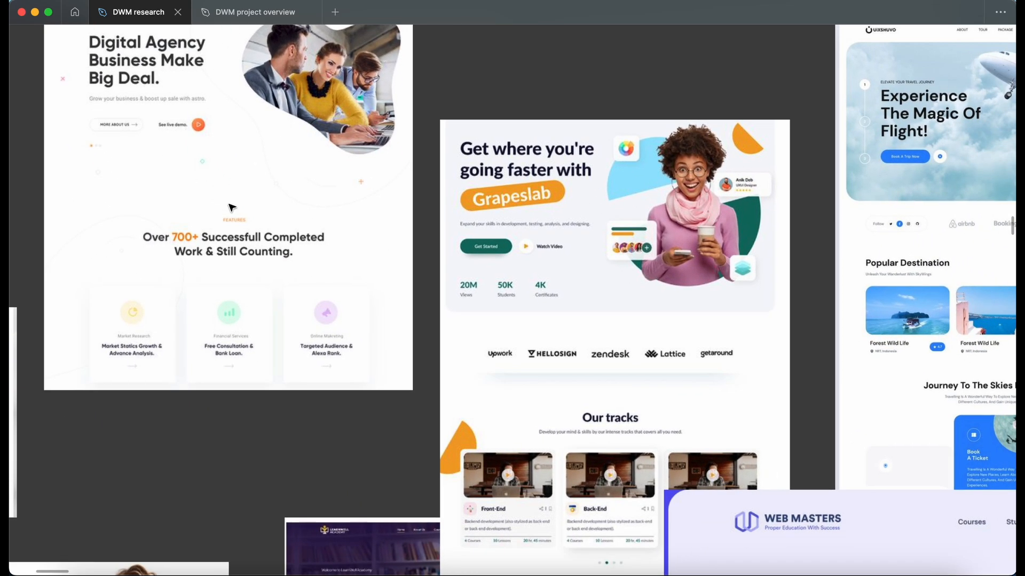
scroll(232, 207, right, 10)
scroll(232, 207, up, 2)
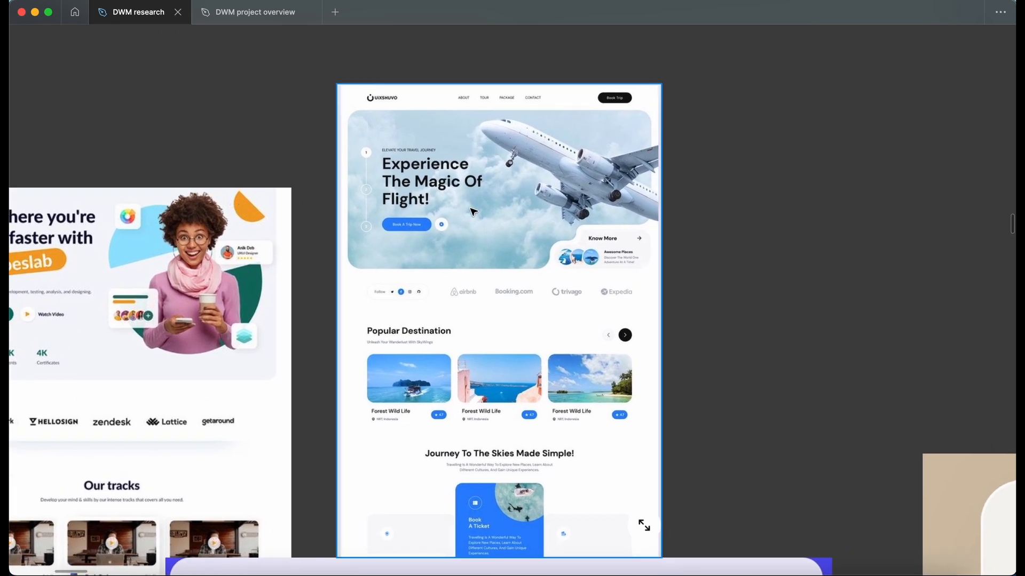
scroll(473, 212, right, 1)
scroll(473, 212, up, 3)
scroll(472, 211, up, 2)
scroll(472, 211, right, 1)
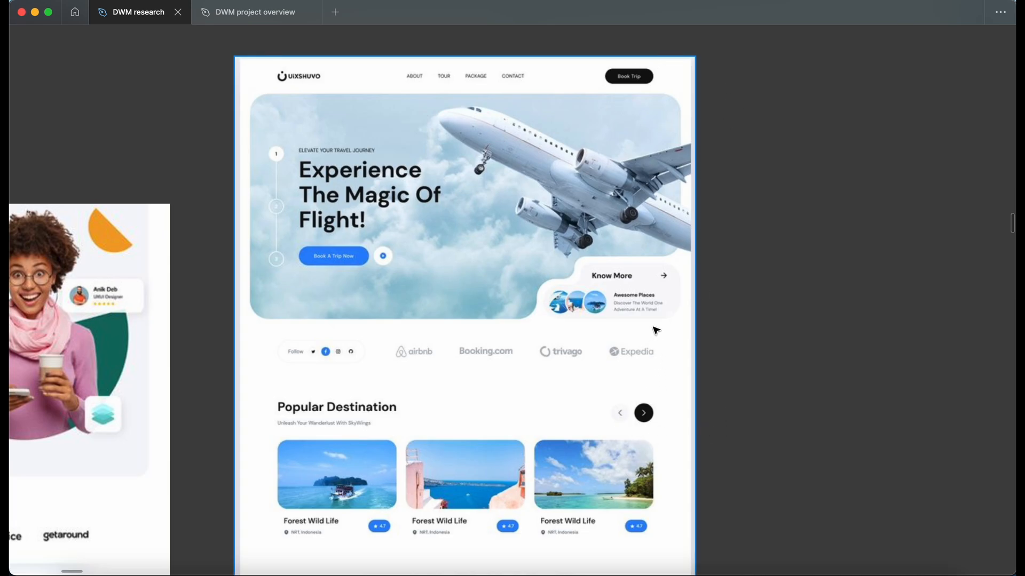
scroll(561, 344, down, 3)
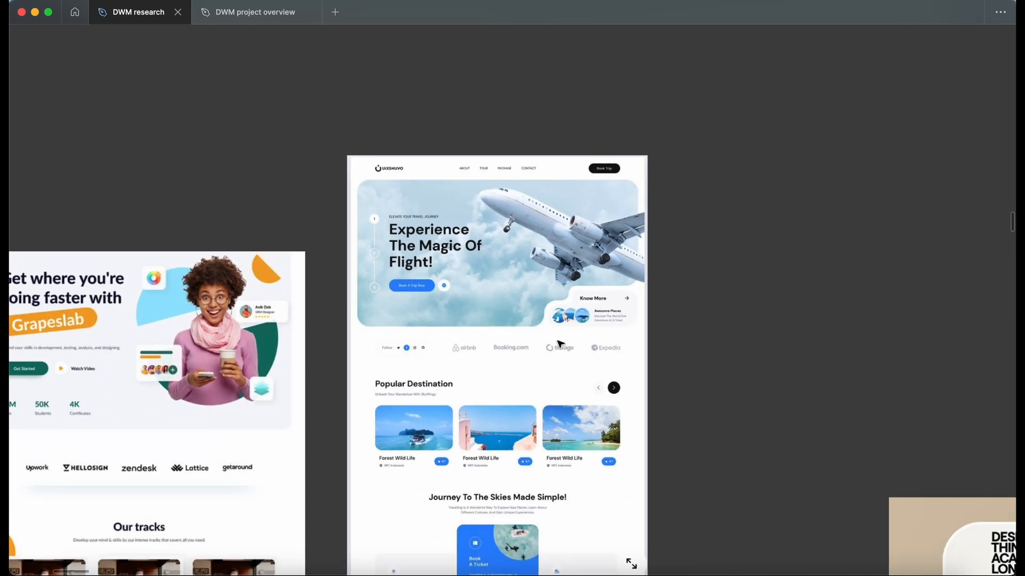
- Examine the Web Masters online courses reference, including its course search, call-to-action and statistic cards
scroll(560, 344, down, 8)
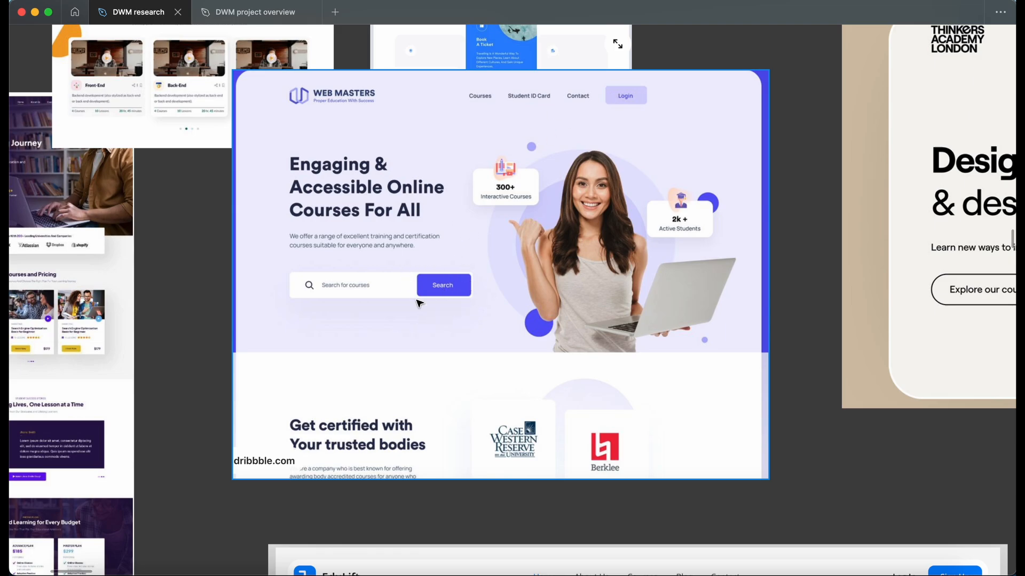
scroll(453, 296, up, 2)
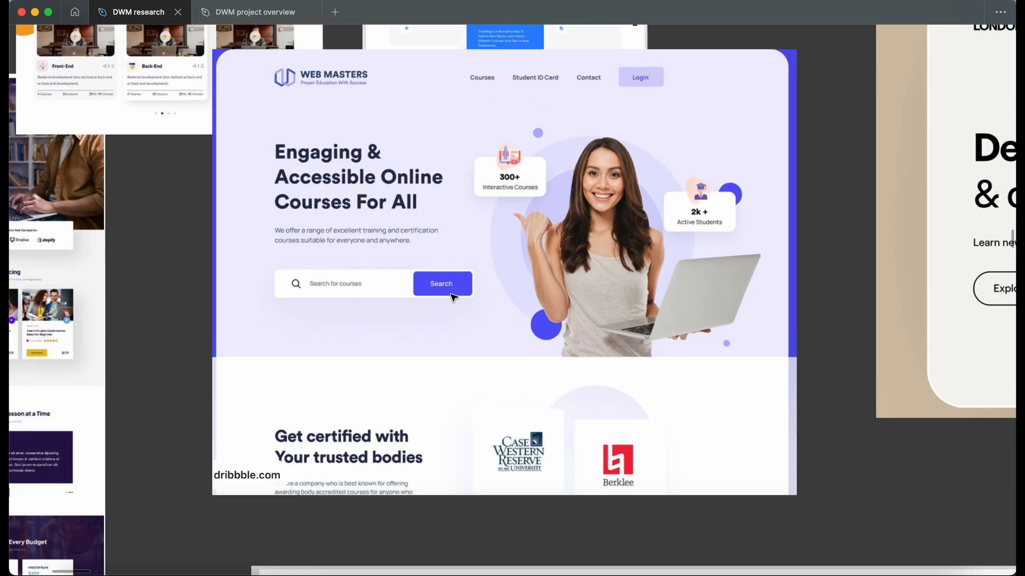
scroll(460, 291, up, 1)
scroll(460, 291, right, 1)
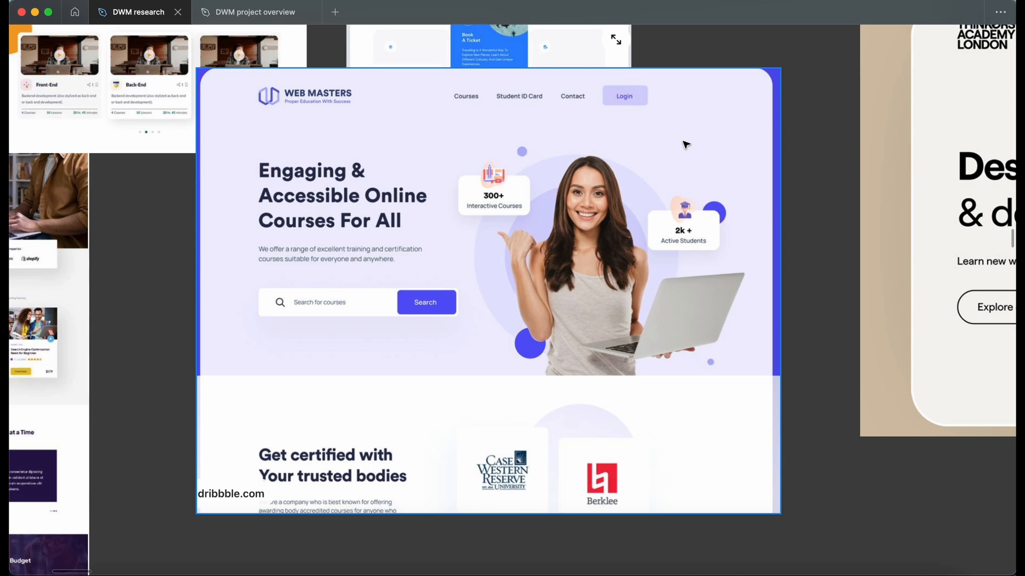
- Examine the Etech reference's "Develop your skills in a new and unique way" hero design in the Hero section cluster
scroll(478, 214, down, 3)
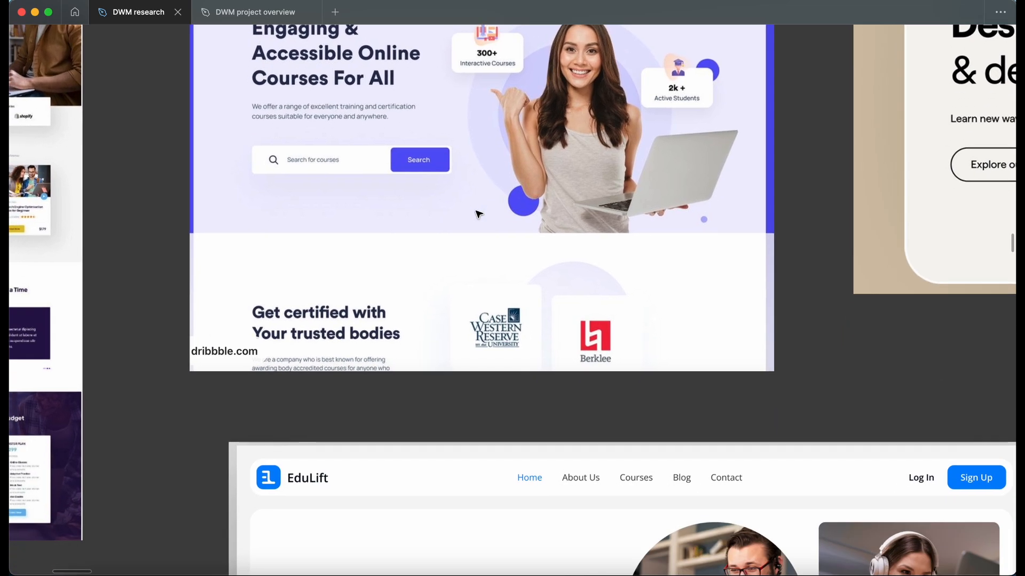
scroll(478, 214, down, 5)
scroll(478, 214, down, 1)
scroll(478, 214, down, 3)
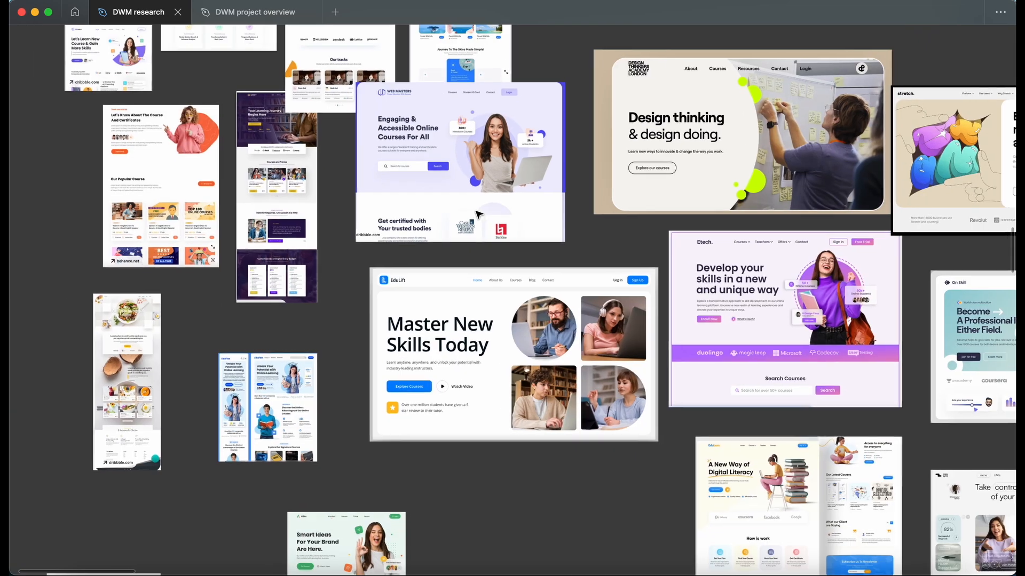
scroll(638, 241, right, 4)
scroll(638, 241, down, 2)
scroll(638, 242, up, 5)
scroll(637, 242, right, 1)
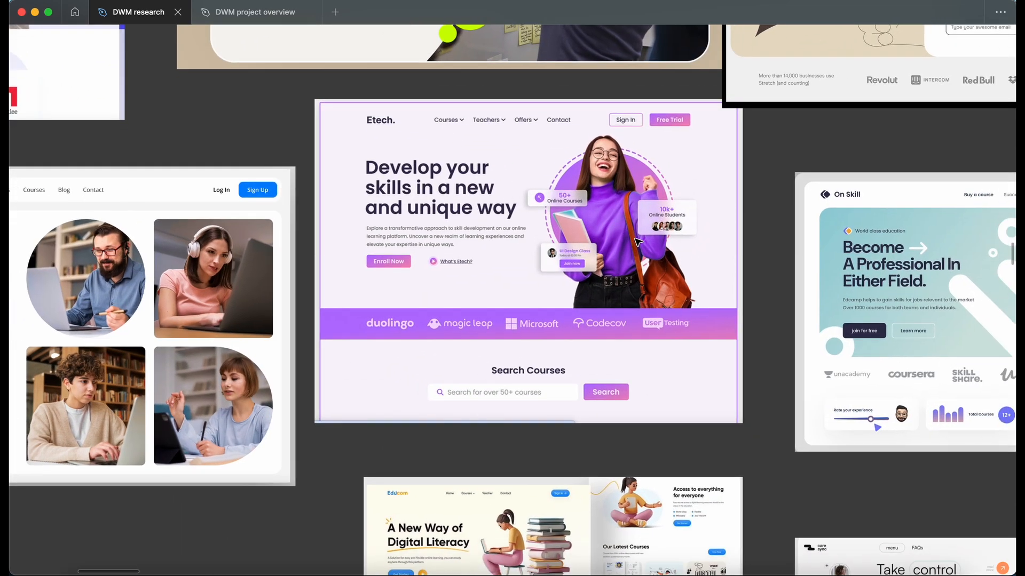
scroll(638, 242, up, 3)
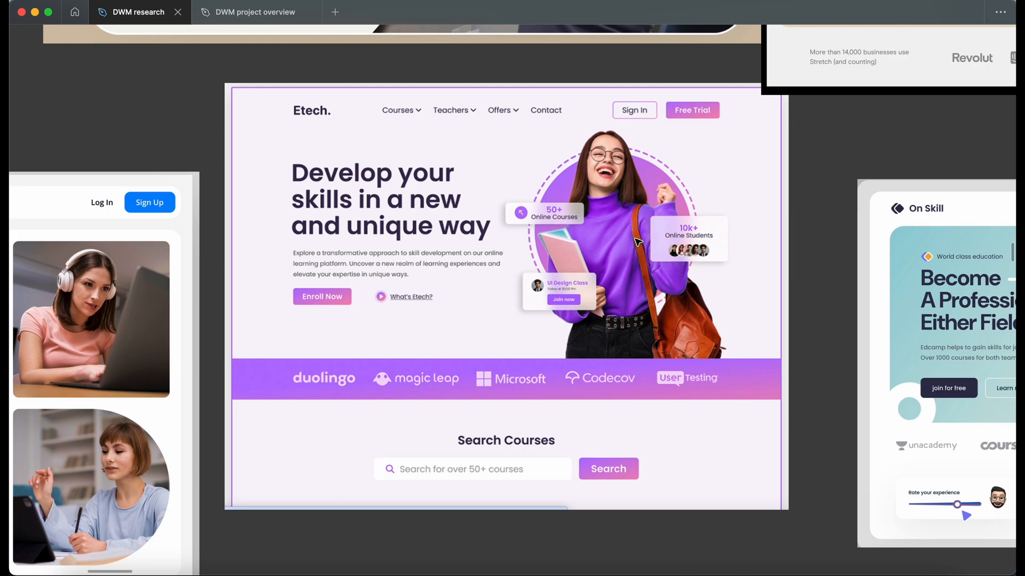
- Examine the yellow and black dappr "Smart Digital Agency" reference near the bottom of the Hero section cluster
scroll(638, 242, down, 4)
scroll(637, 242, right, 3)
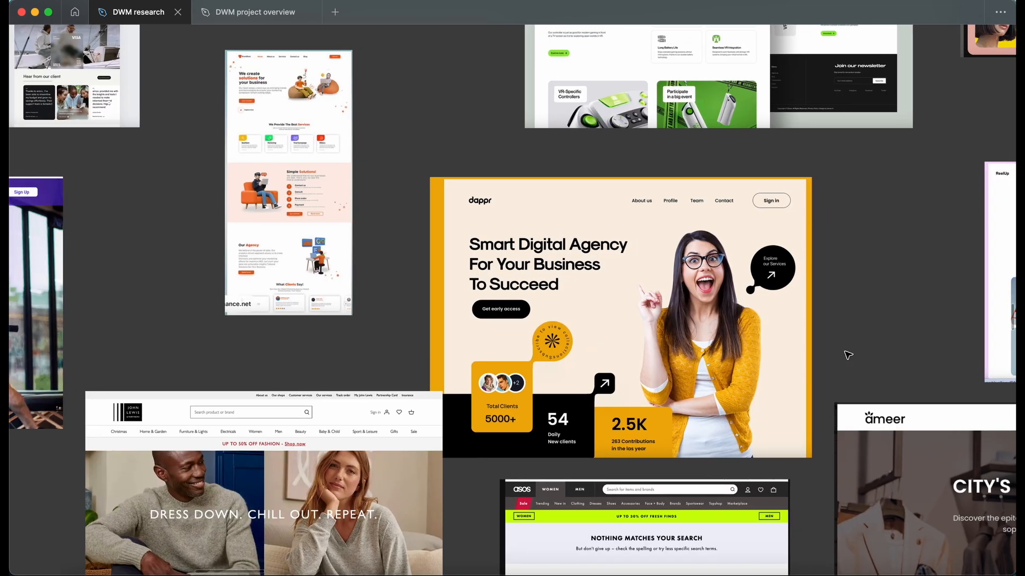
scroll(586, 313, up, 5)
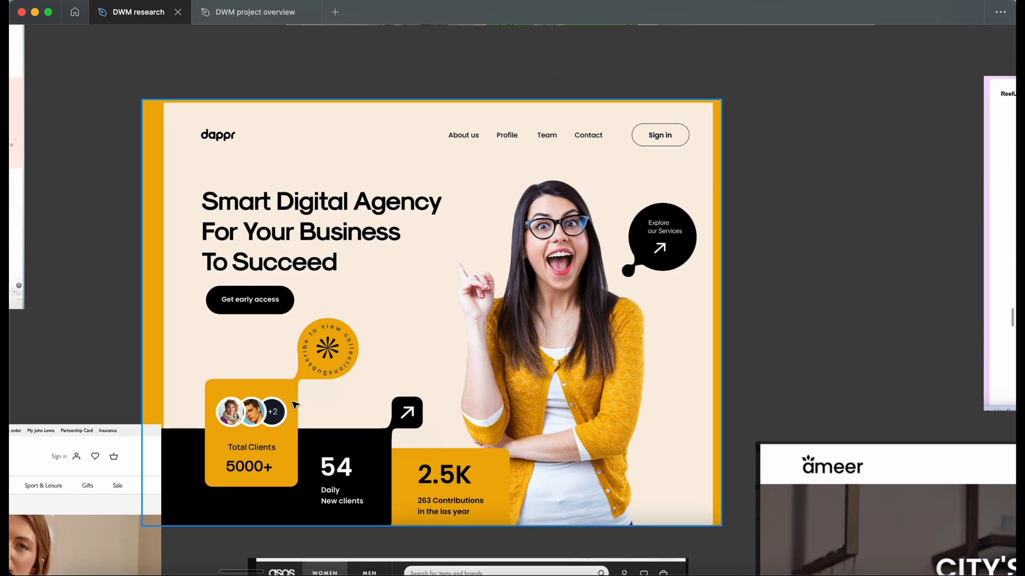
- Examine the purple Meetmind landing page reference in the Full page layouts cluster
scroll(368, 327, down, 10)
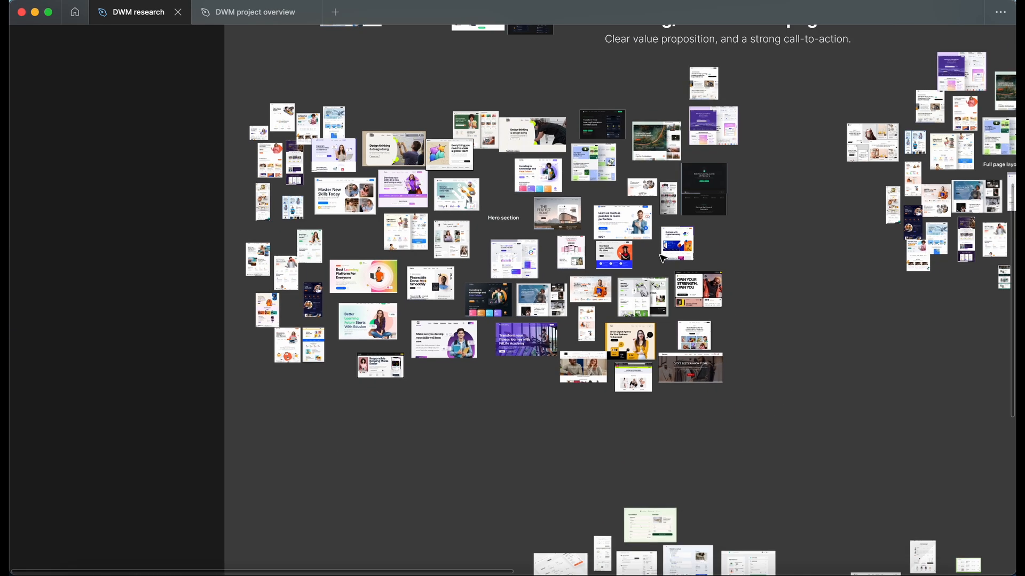
scroll(664, 259, right, 4)
scroll(664, 259, right, 5)
scroll(641, 203, up, 2)
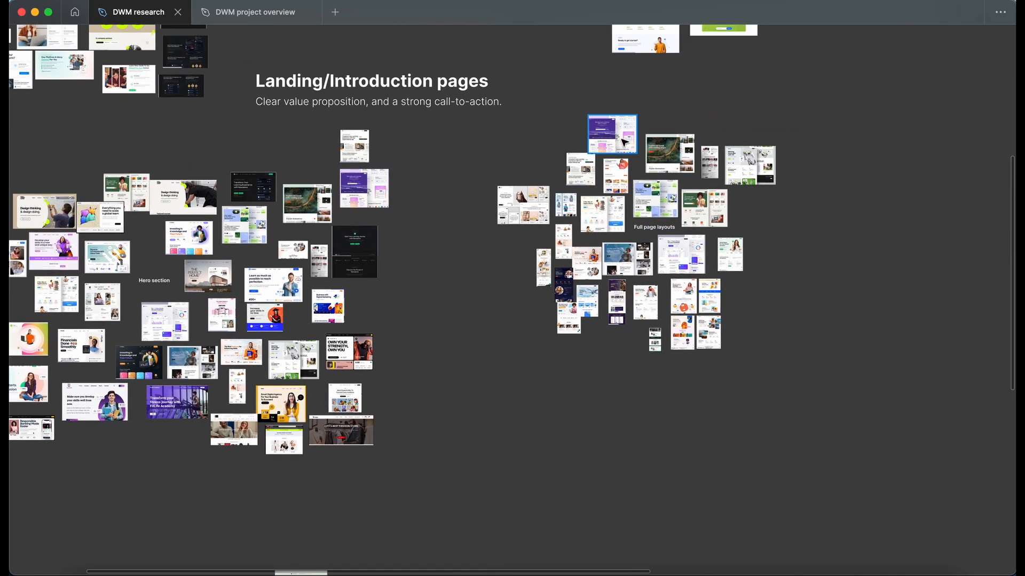
scroll(624, 142, up, 5)
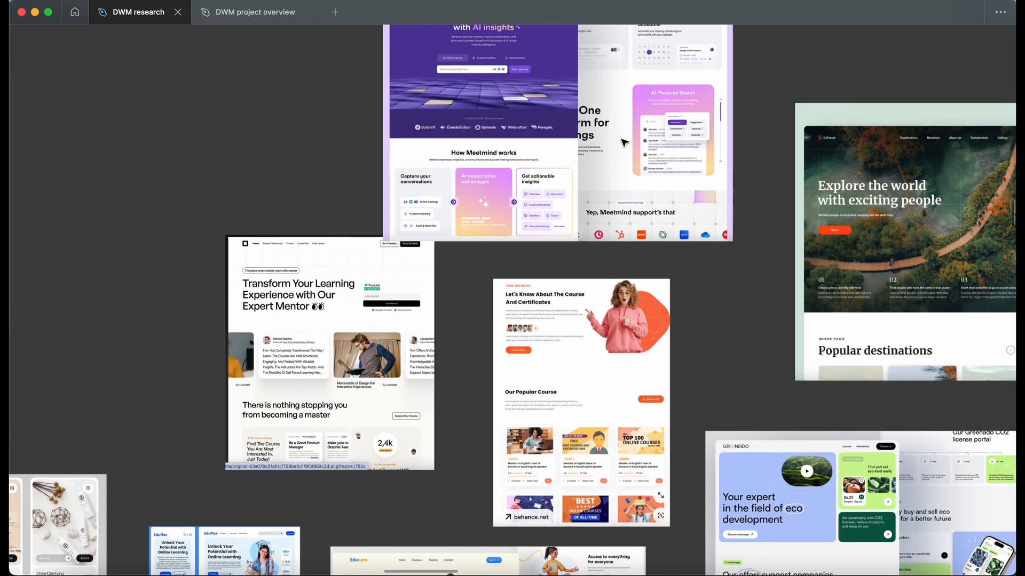
scroll(623, 139, up, 3)
scroll(623, 138, up, 6)
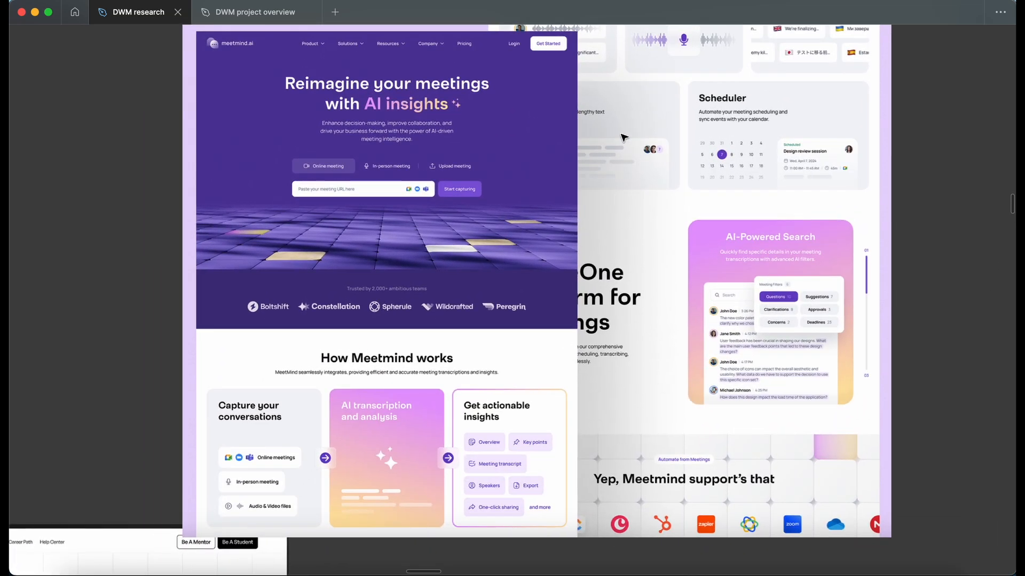
- Examine the Meetmind reference's "Reimagine your meetings with AI insights" hero, including its navigation, meeting URL field and partner logo strip
scroll(623, 138, up, 1)
scroll(395, 212, up, 4)
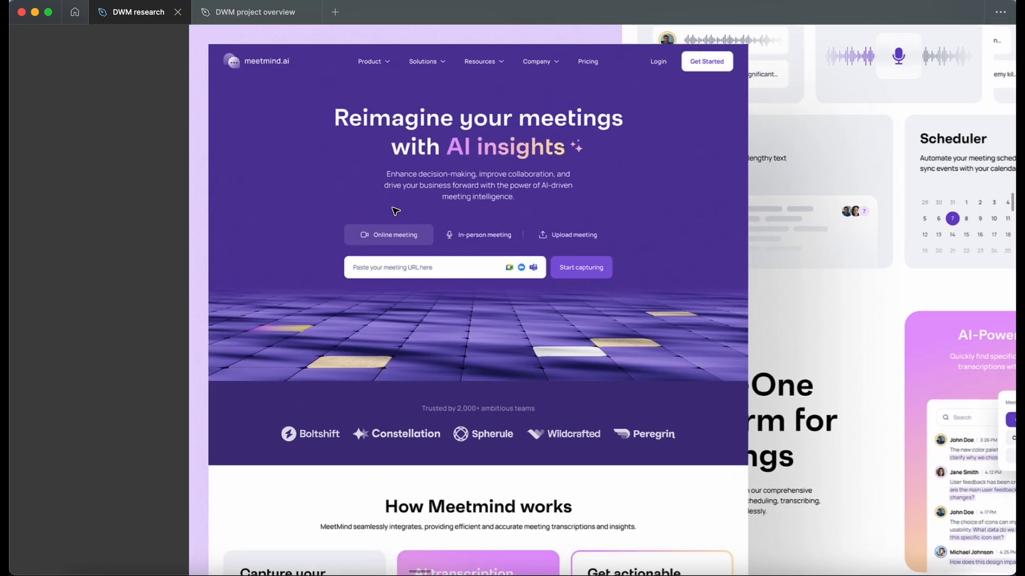
scroll(395, 211, down, 1)
scroll(395, 212, down, 2)
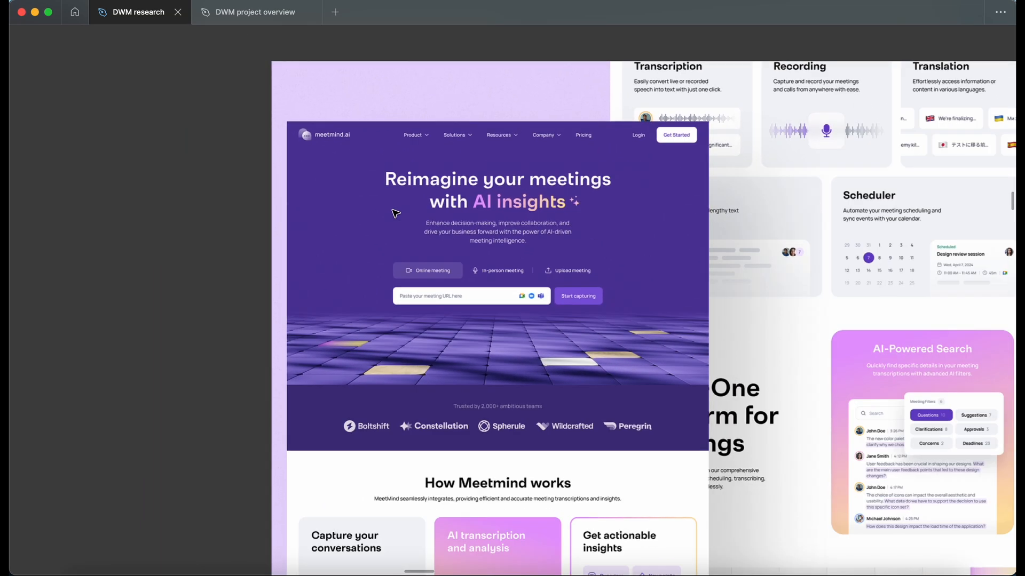
scroll(395, 214, down, 1)
scroll(363, 206, up, 2)
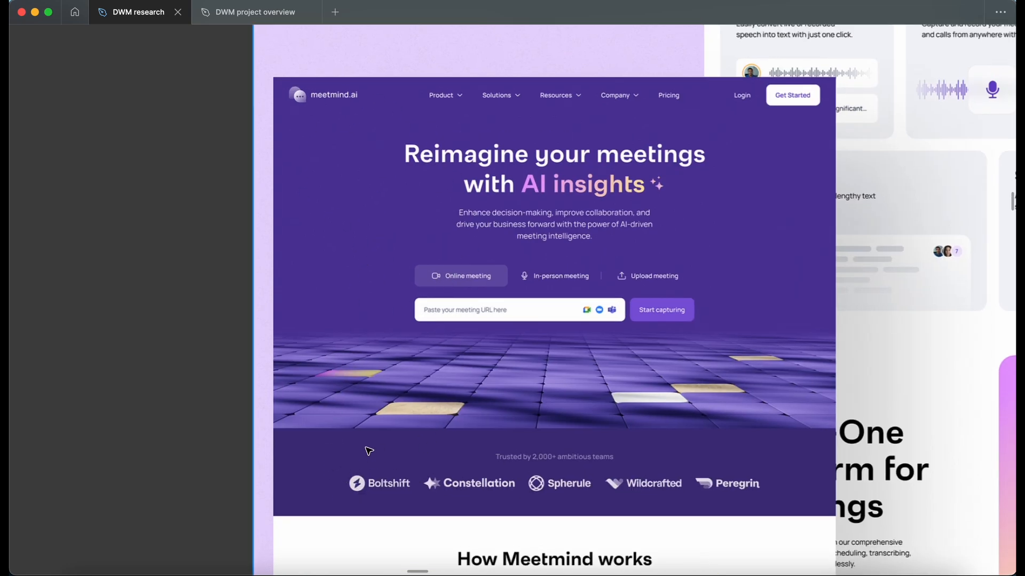
scroll(368, 451, down, 3)
scroll(335, 366, up, 2)
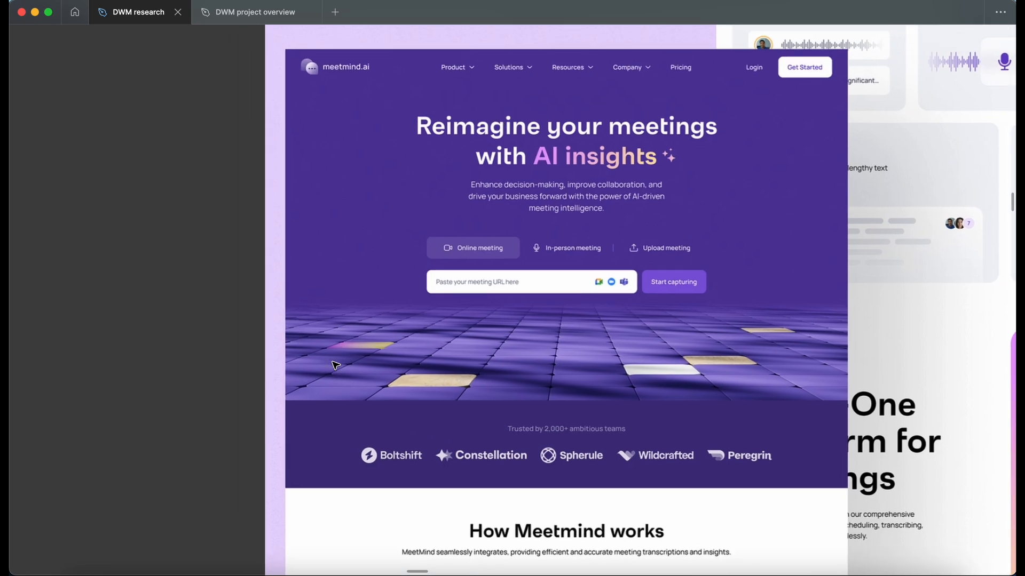
- Examine the "How Meetmind works" section of the Meetmind reference, with its three connected feature cards
scroll(335, 366, down, 6)
scroll(336, 365, up, 3)
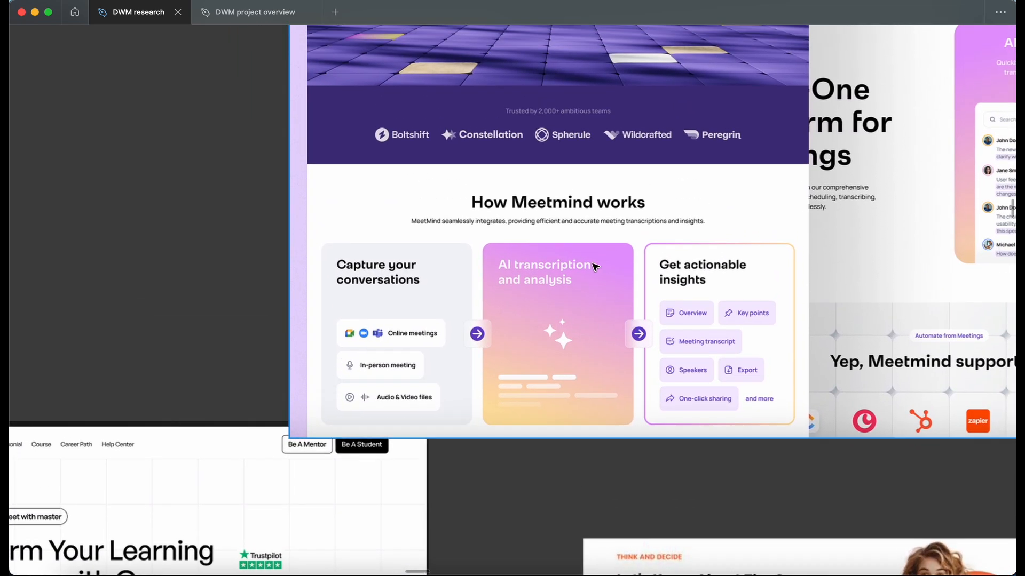
scroll(523, 379, up, 3)
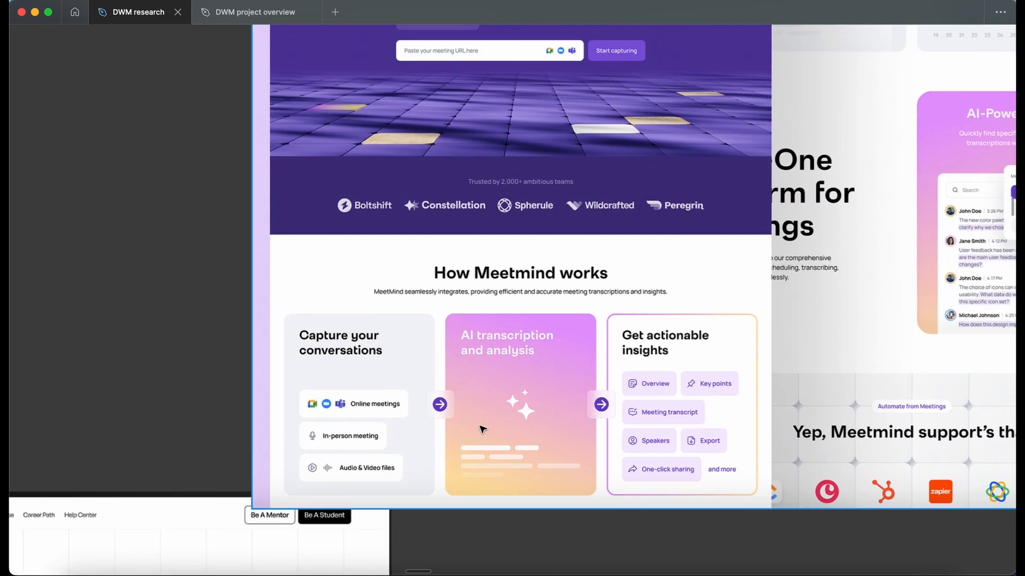
scroll(489, 377, down, 5)
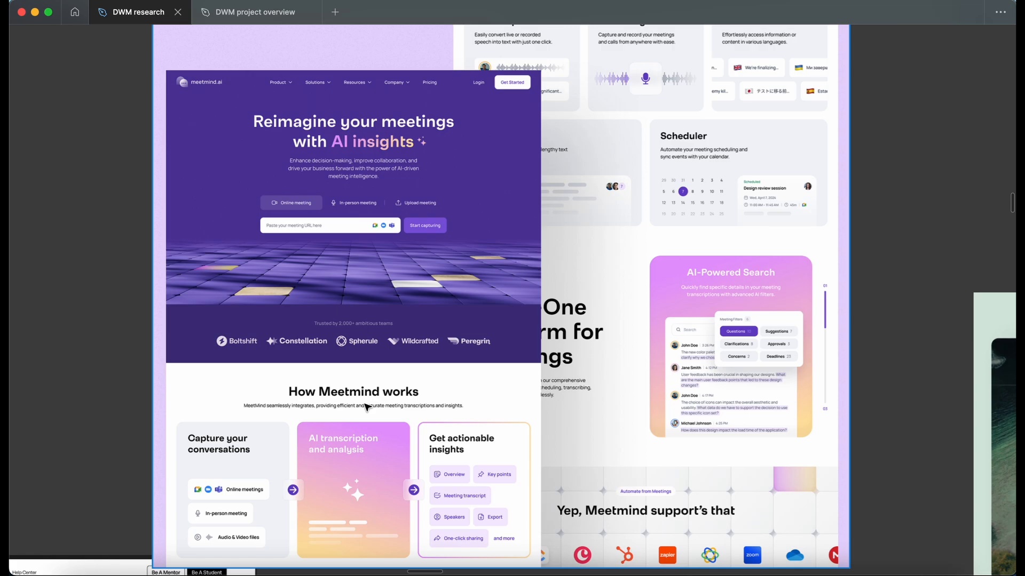
- Examine the orange and white "Let's Know About The Course And Certificates" reference, including its Our Popular Course cards
scroll(367, 408, down, 5)
scroll(508, 253, up, 2)
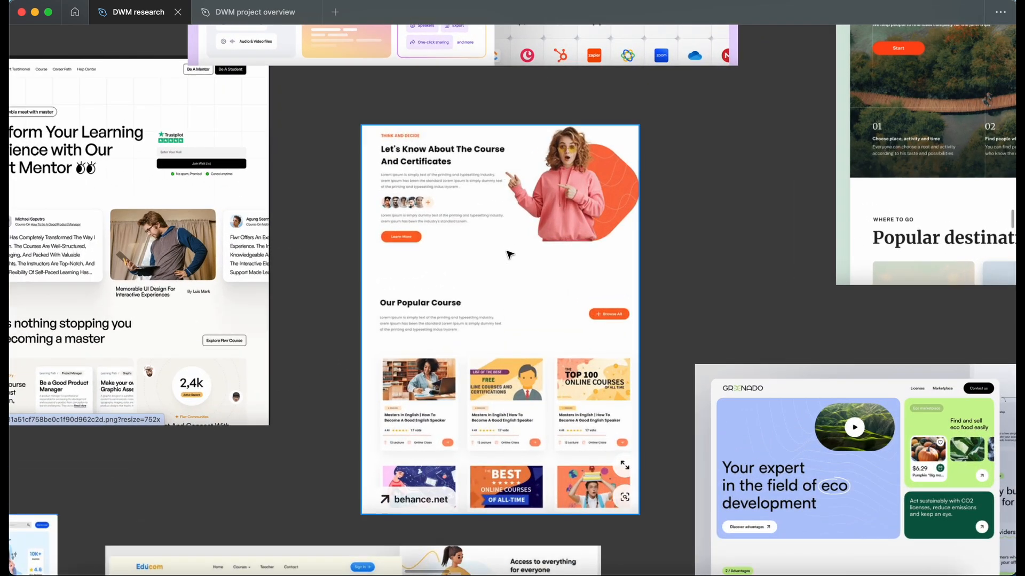
scroll(509, 254, up, 4)
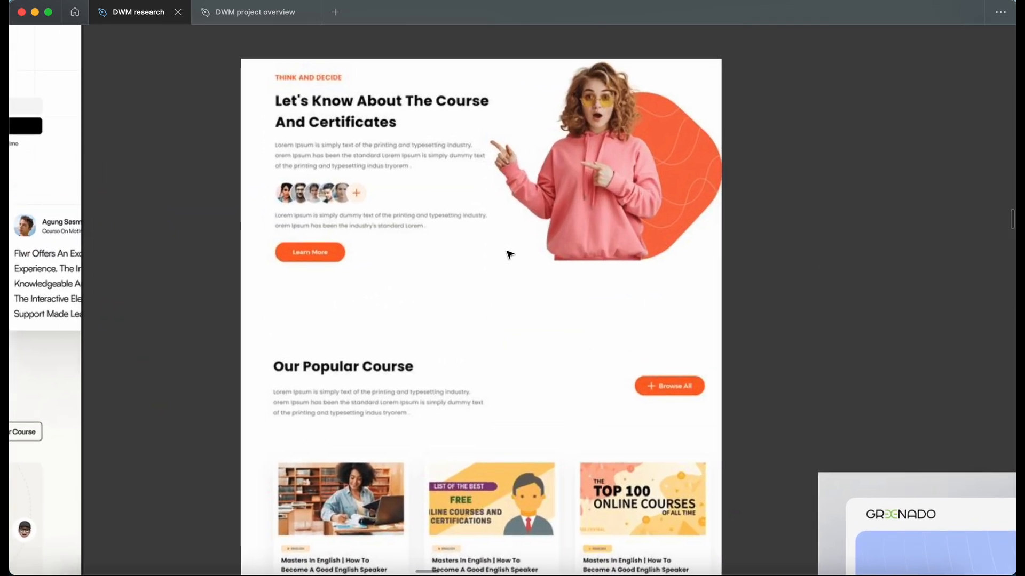
scroll(510, 255, down, 3)
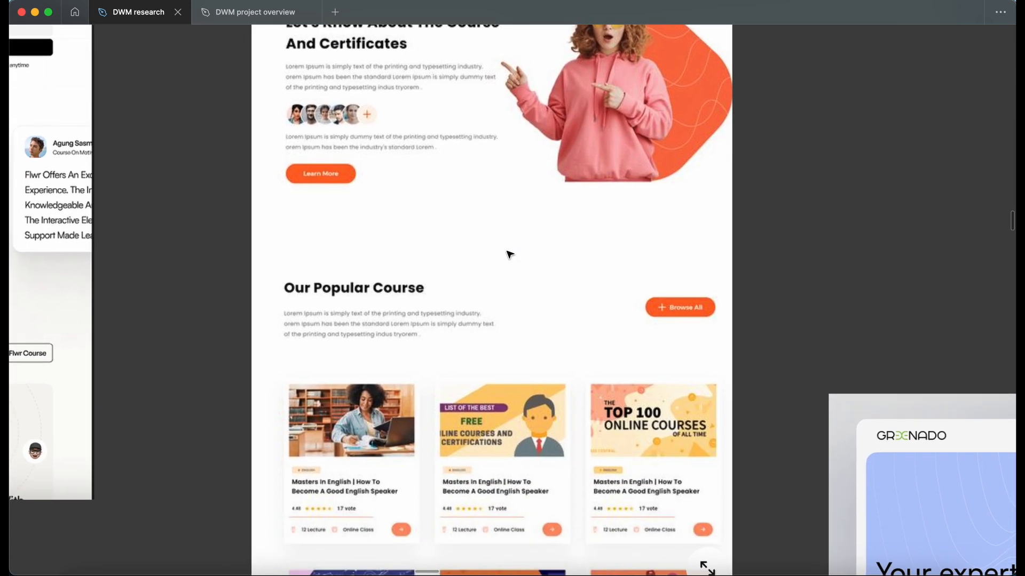
scroll(509, 255, up, 2)
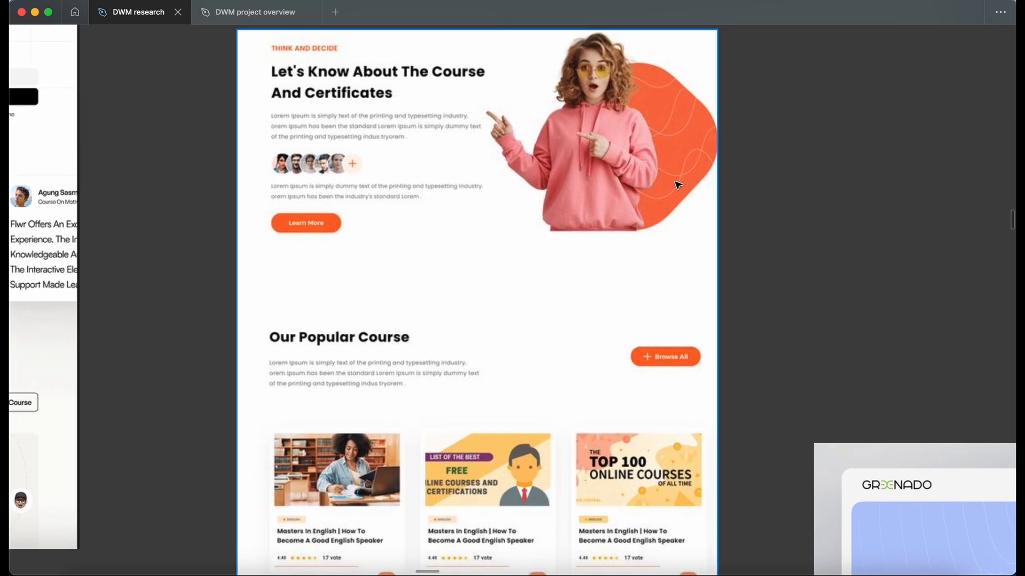
scroll(532, 199, down, 3)
scroll(532, 199, down, 2)
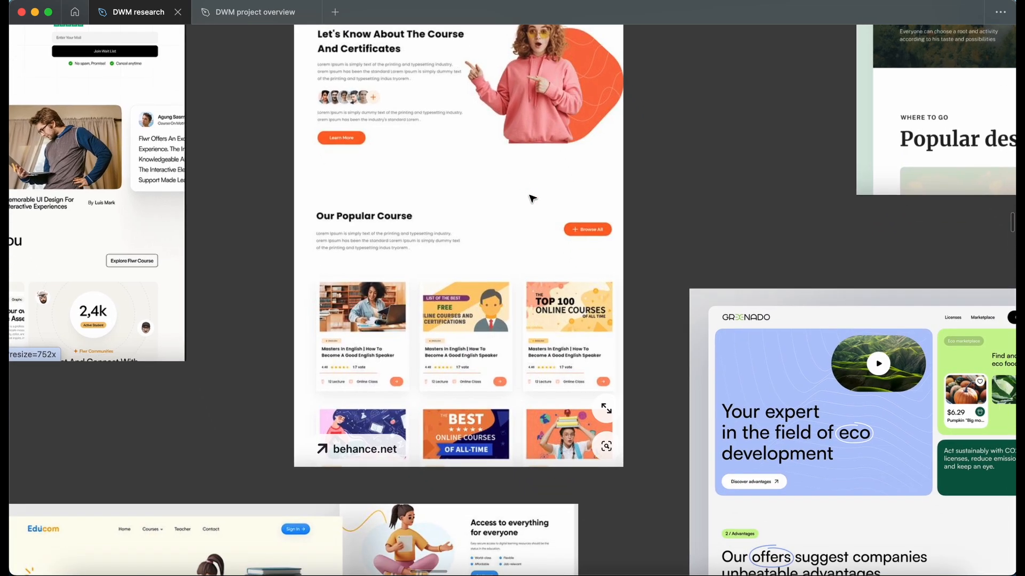
- Examine the Grow Your Skills reference's "The Best Platform For Enhancing Skills" hero, including its navigation, course search and statistic badges
scroll(532, 199, down, 5)
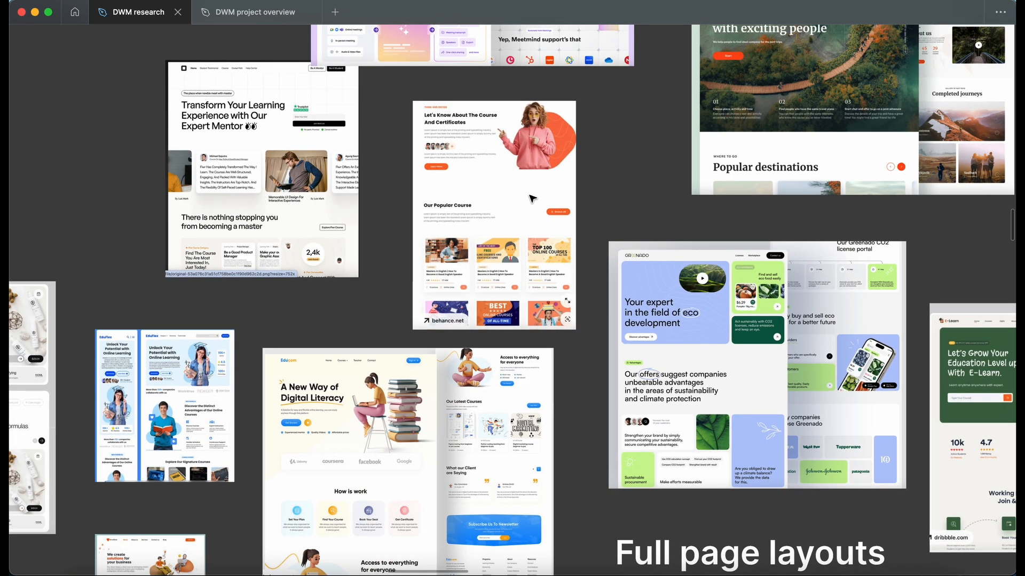
scroll(533, 198, down, 8)
scroll(528, 213, up, 5)
scroll(528, 214, up, 2)
scroll(528, 213, up, 5)
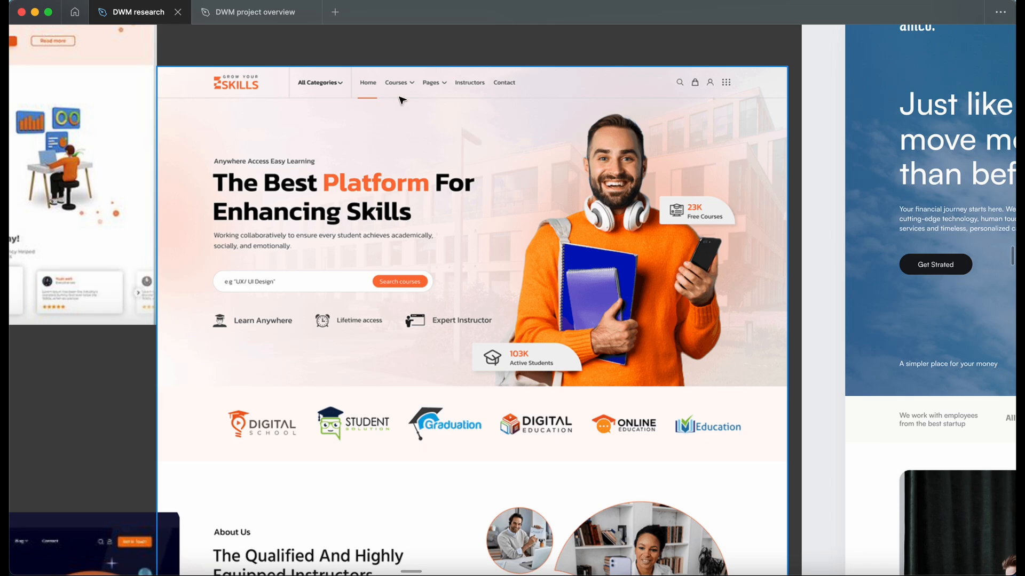
scroll(357, 97, up, 1)
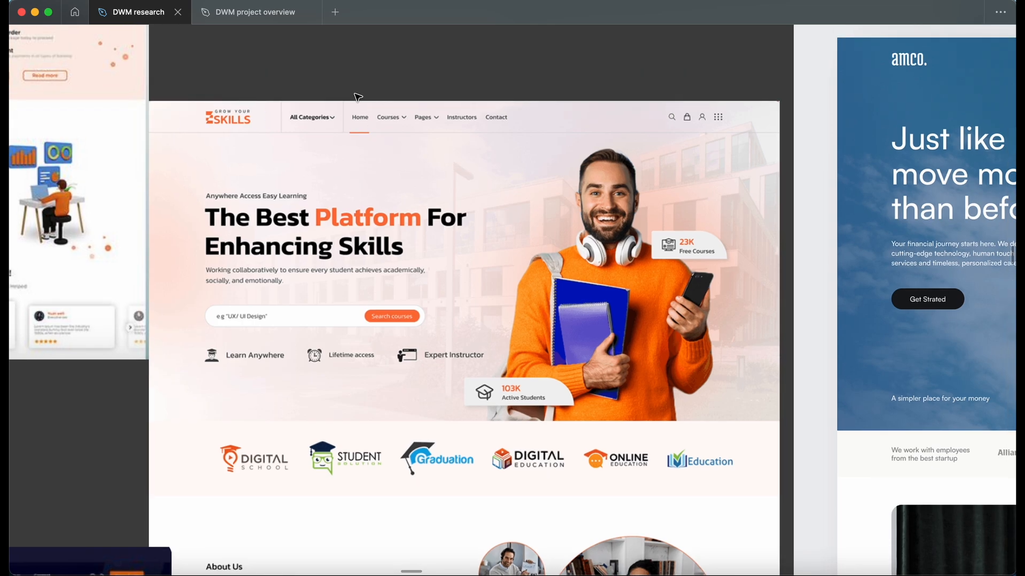
scroll(357, 97, up, 2)
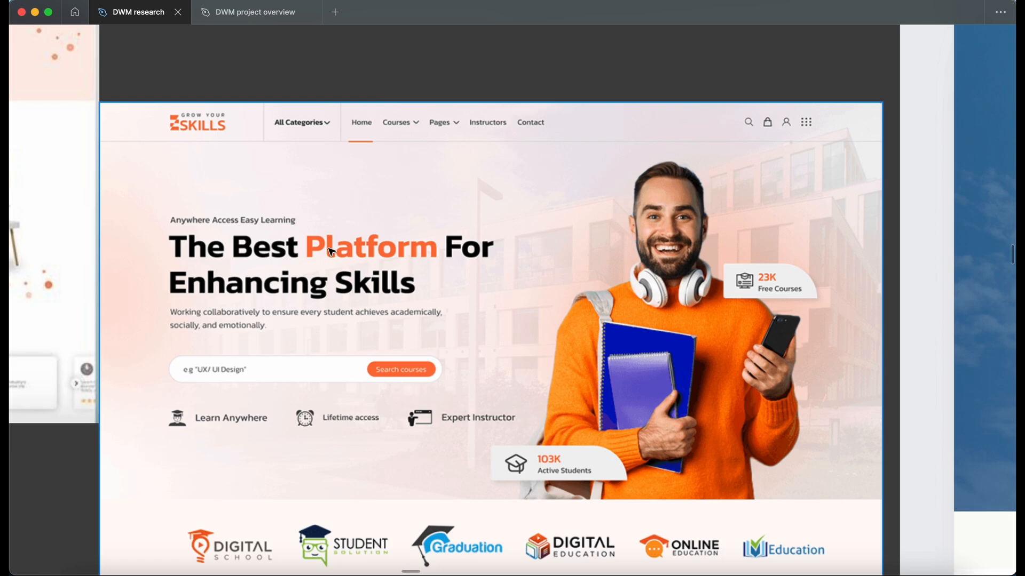
scroll(331, 250, right, 2)
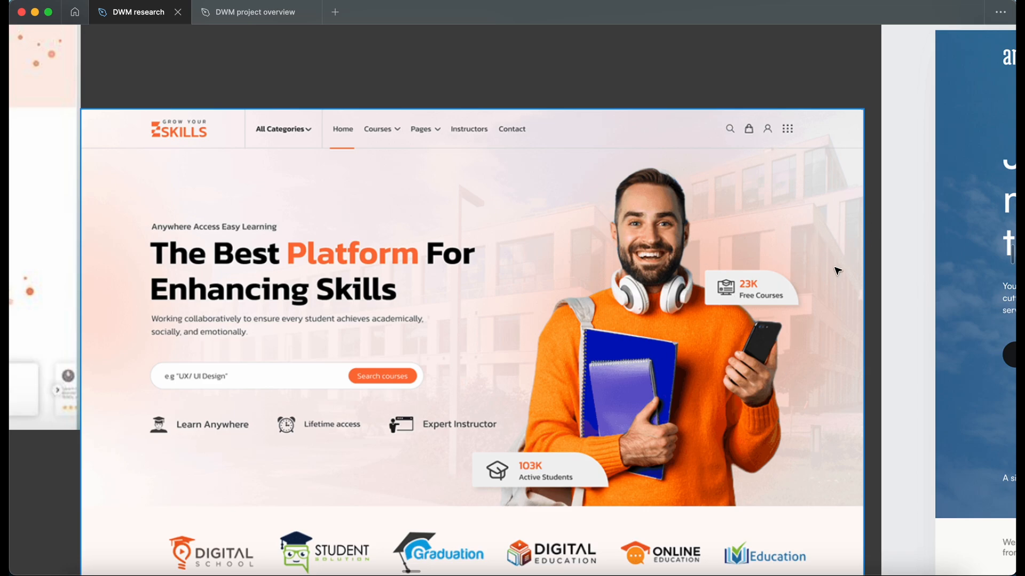
- Examine the partner logo strip and the About Us section with circular instructor photos in the Grow Your Skills reference
scroll(694, 212, down, 2)
scroll(693, 213, down, 5)
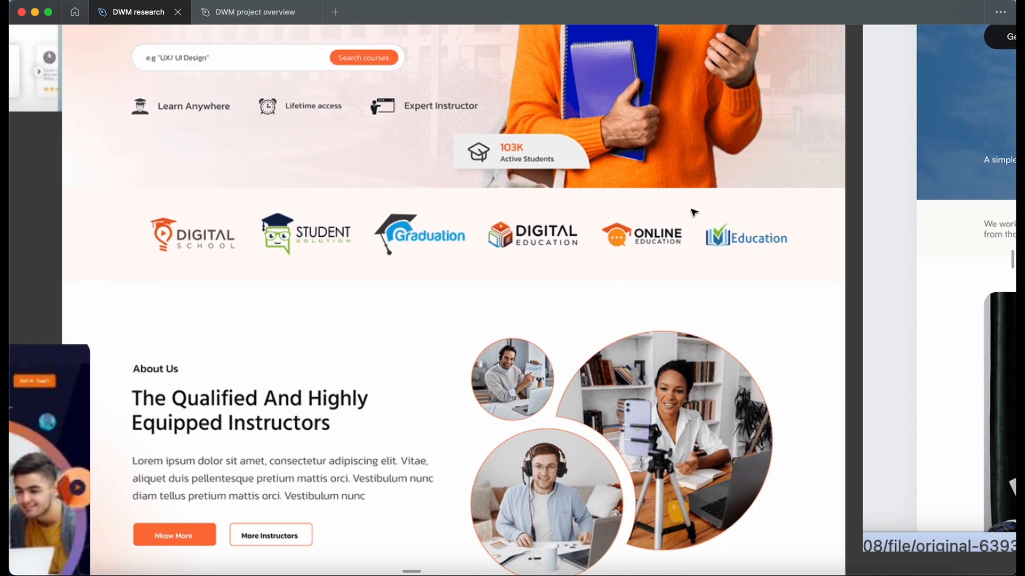
scroll(694, 212, down, 3)
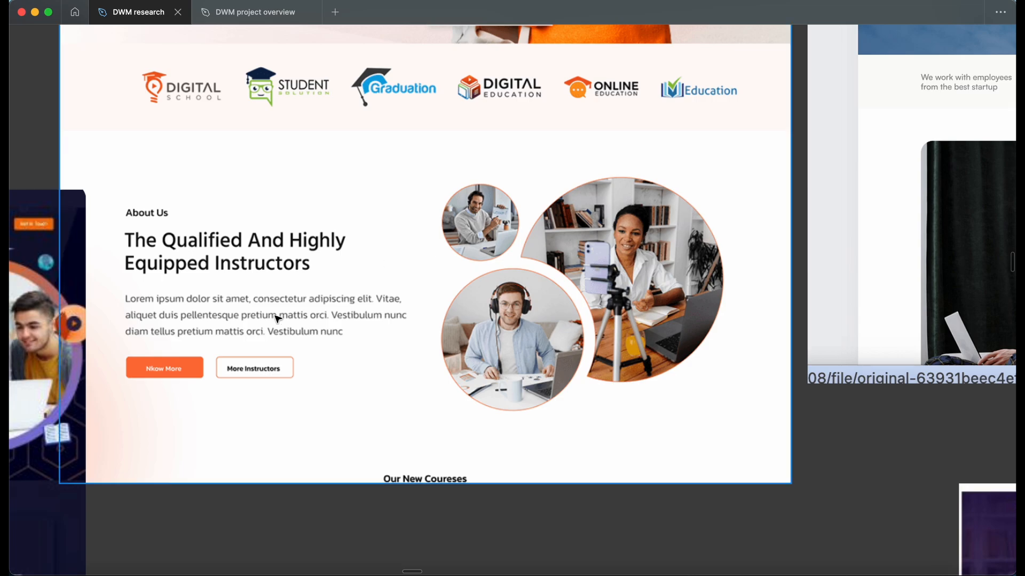
- Examine the blue and purple SalesRadar landing page reference, including its dashboard hero and advantages cards
scroll(291, 391, down, 5)
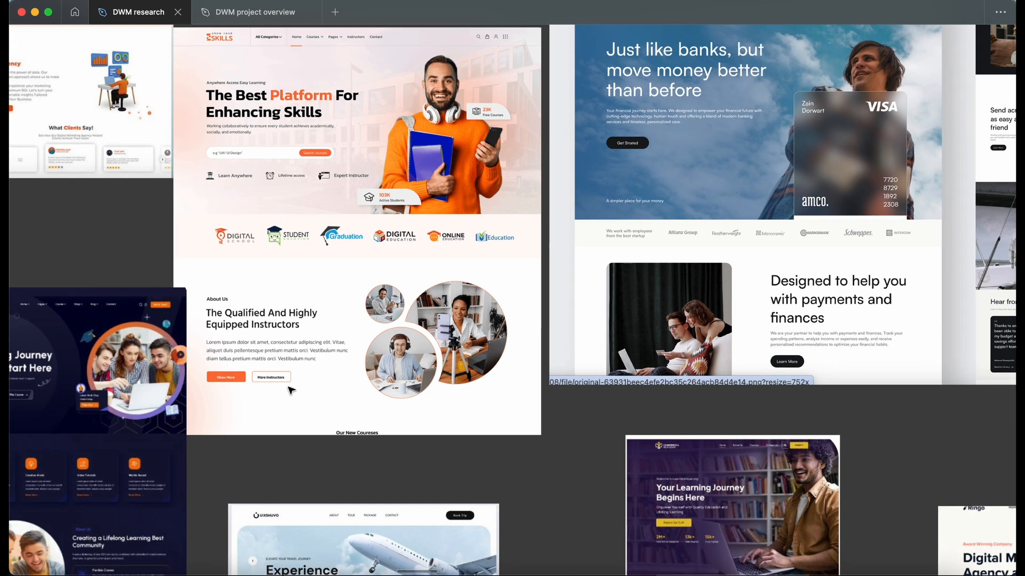
scroll(291, 391, right, 15)
scroll(430, 202, up, 5)
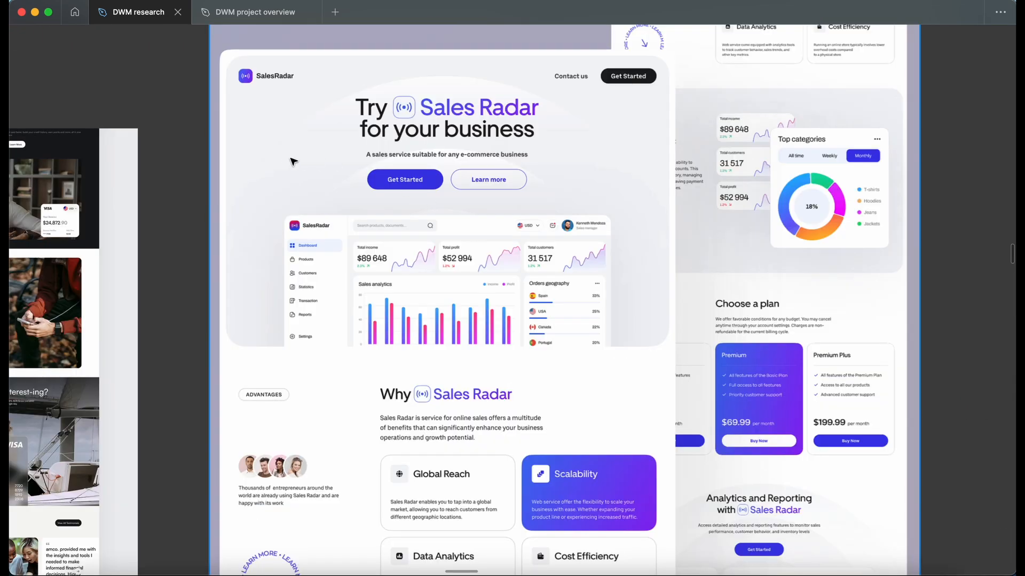
scroll(287, 161, down, 2)
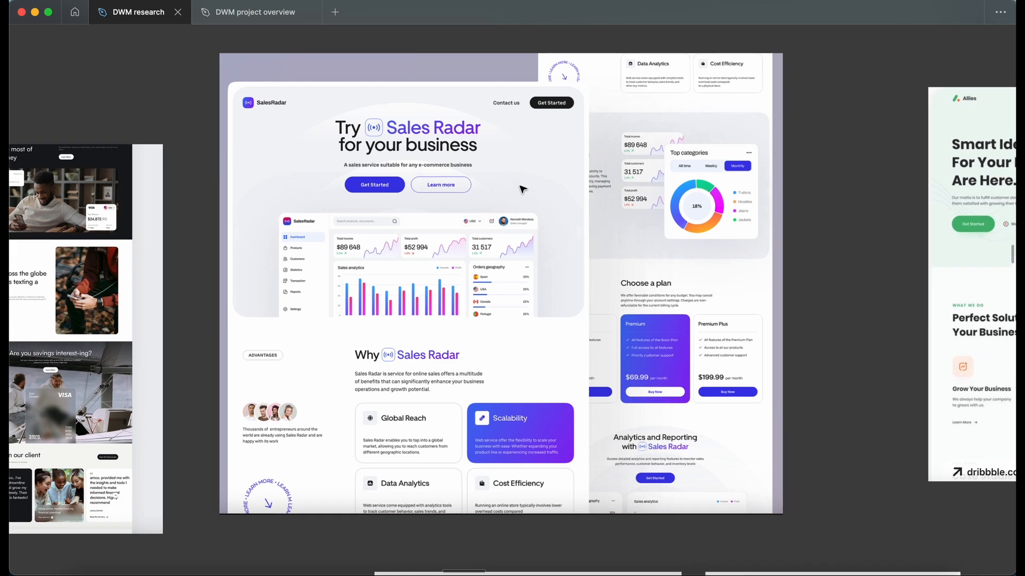
- Examine the green Allies reference's "Smart Ideas For Your Brand Are Here" hero, including its navigation, calls to action and floating icons
scroll(522, 191, right, 10)
scroll(716, 248, up, 3)
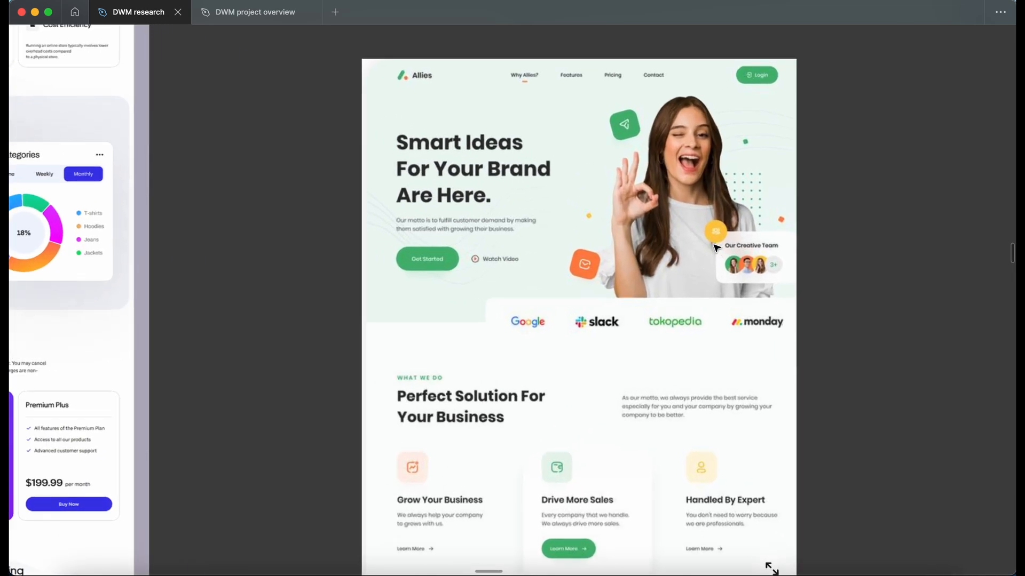
scroll(714, 246, right, 1)
scroll(700, 202, up, 2)
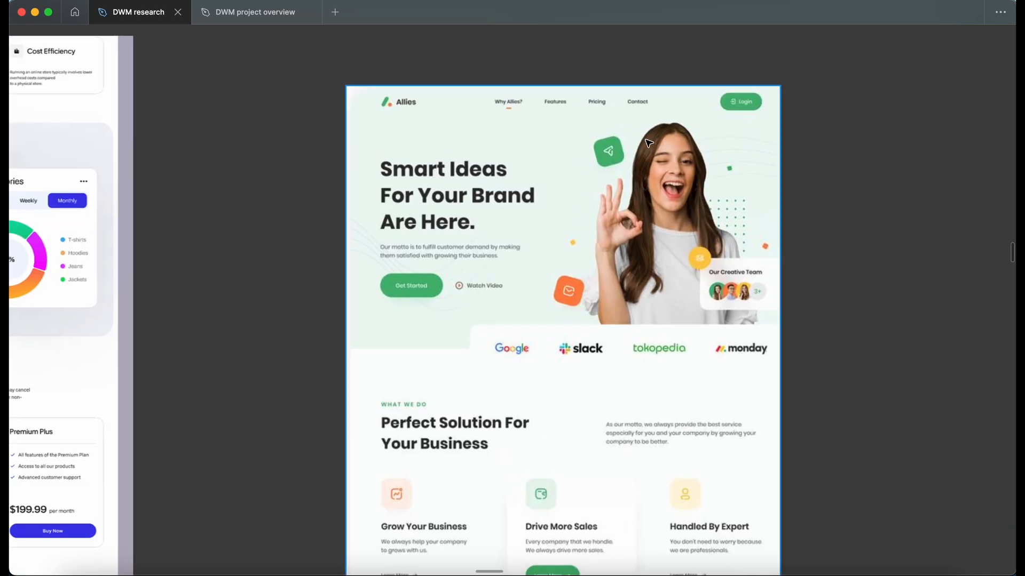
scroll(650, 143, up, 3)
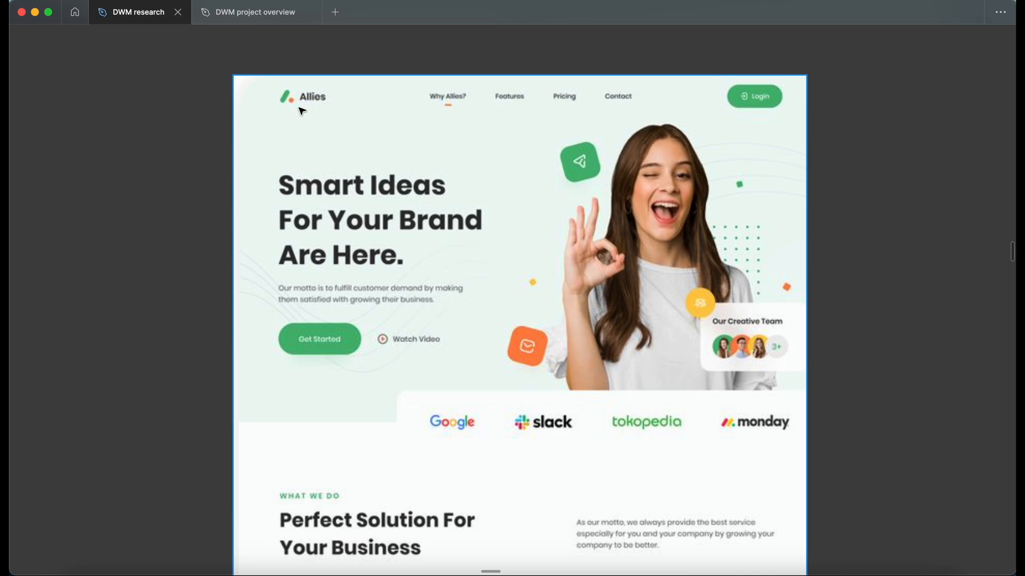
scroll(300, 138, down, 2)
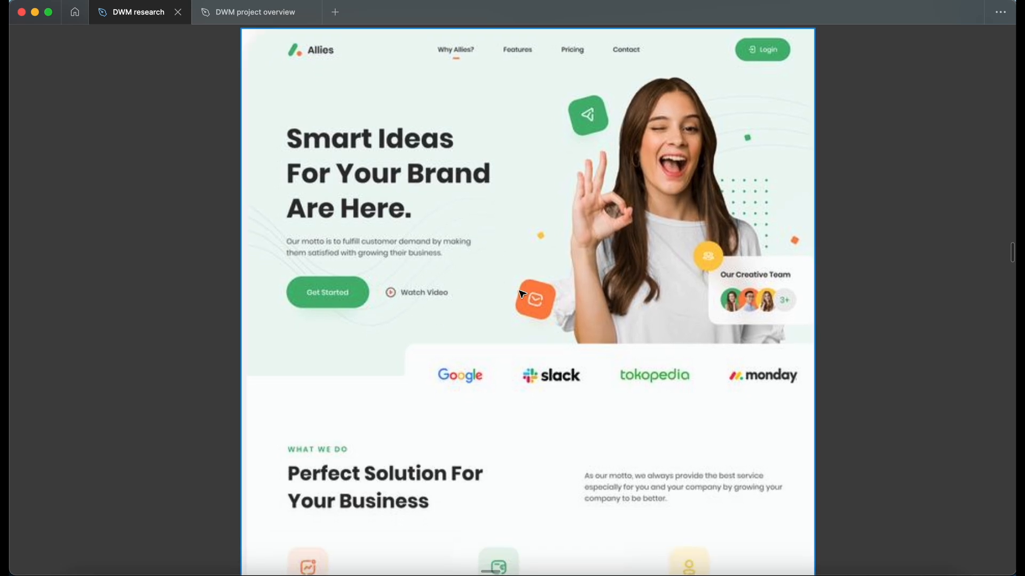
- Examine the "Perfect Solution For Your Business" section of the Allies reference, with its three icon-led service cards
scroll(521, 294, down, 2)
scroll(521, 292, down, 5)
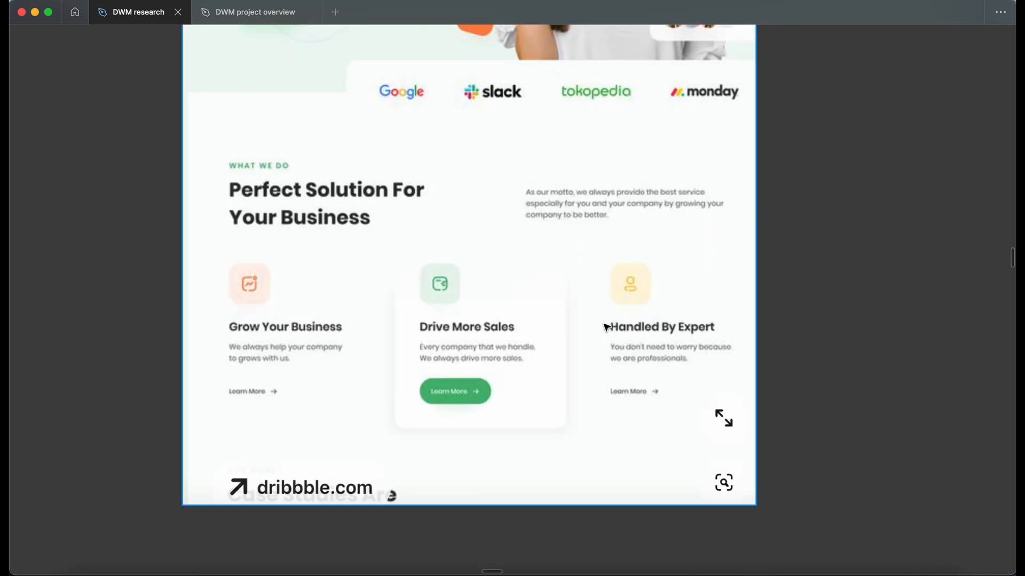
scroll(258, 276, up, 2)
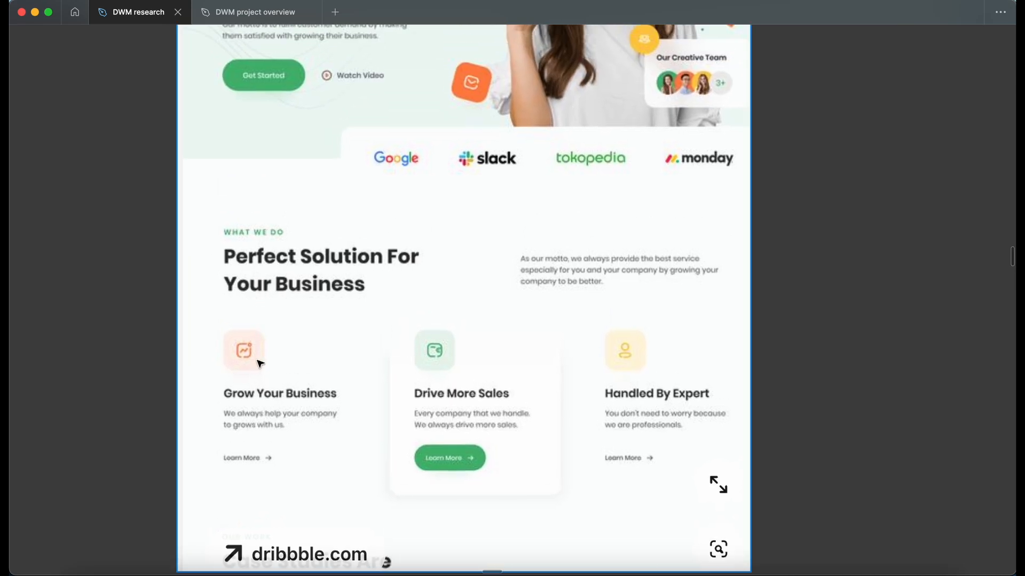
- Examine the orange Traver travel reference, including its hero photo collage, destination search bar and About section
scroll(474, 354, down, 3)
scroll(474, 355, down, 5)
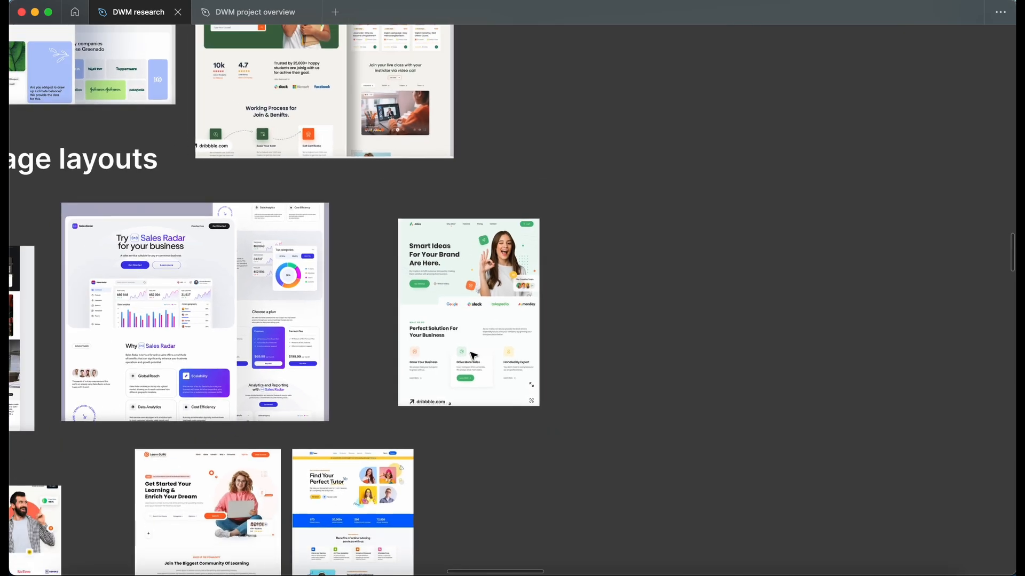
scroll(473, 353, down, 8)
scroll(466, 251, right, 2)
scroll(469, 257, up, 10)
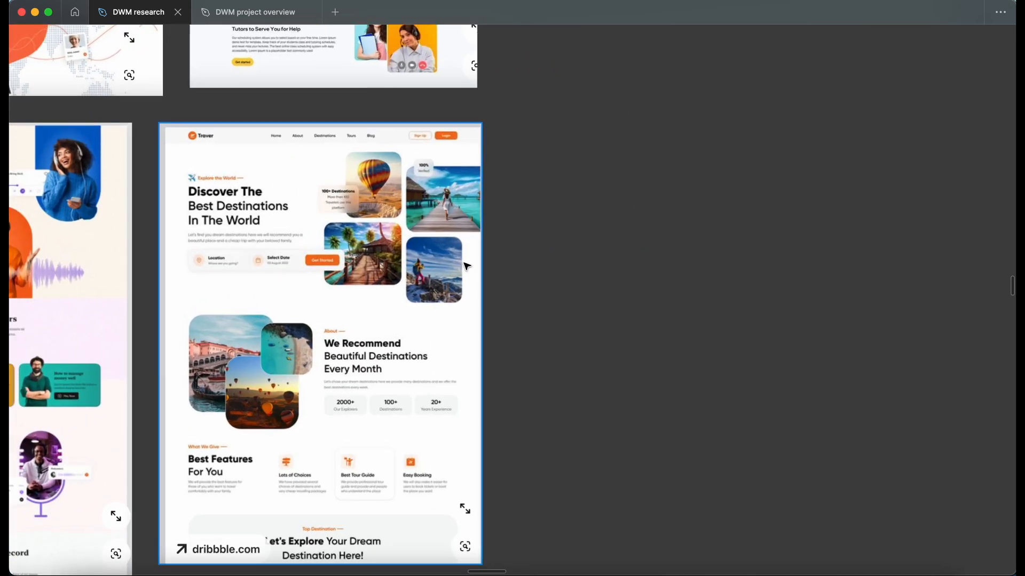
scroll(402, 258, left, 2)
scroll(402, 257, up, 2)
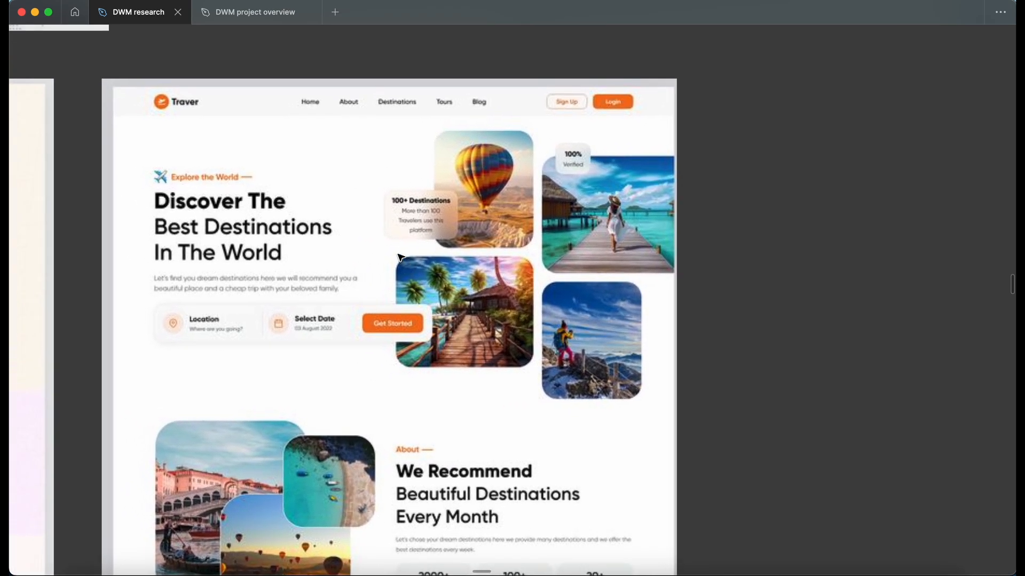
scroll(402, 258, down, 1)
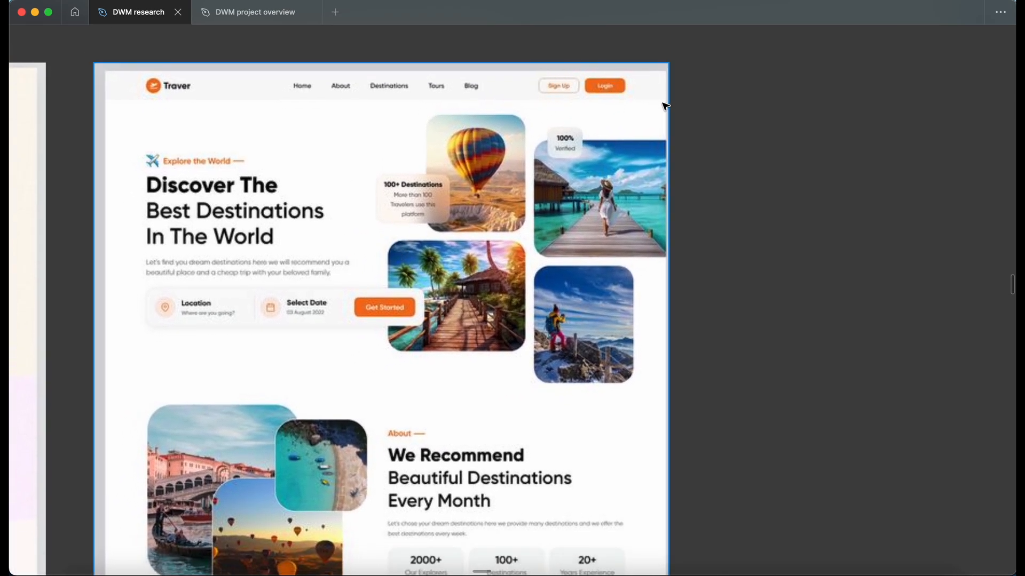
scroll(527, 238, down, 1)
scroll(527, 238, right, 1)
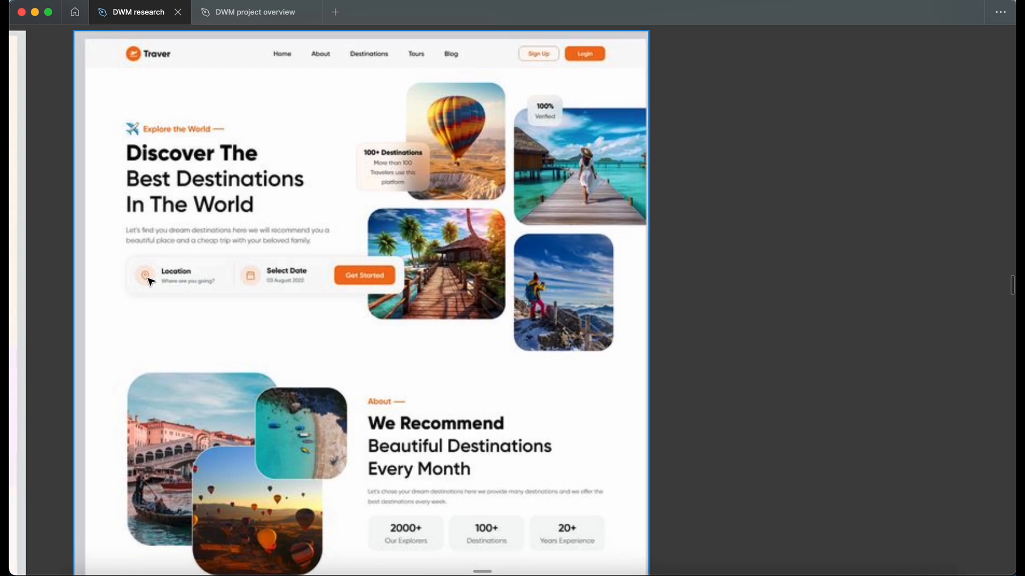
scroll(151, 279, up, 2)
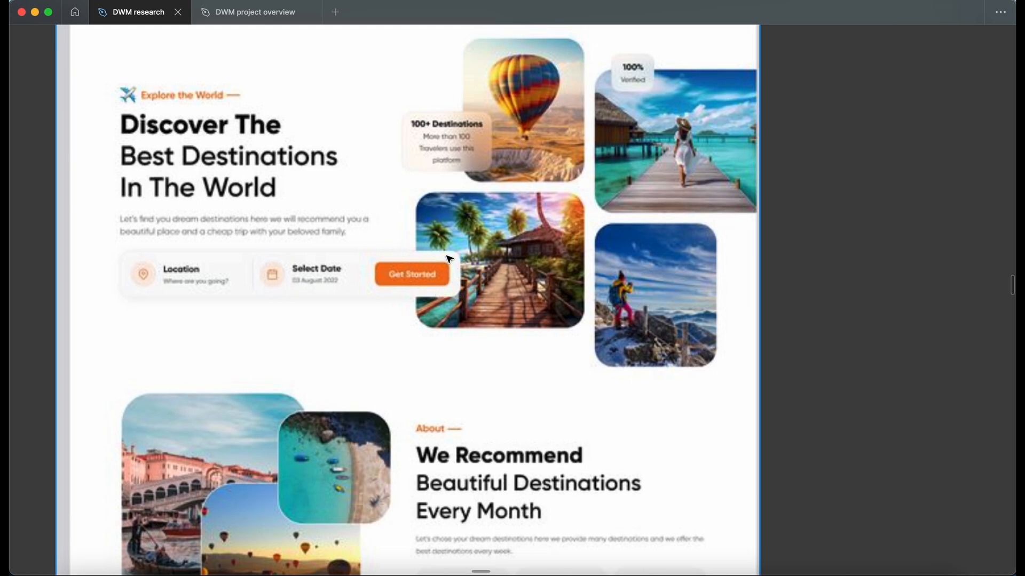
scroll(437, 275, down, 5)
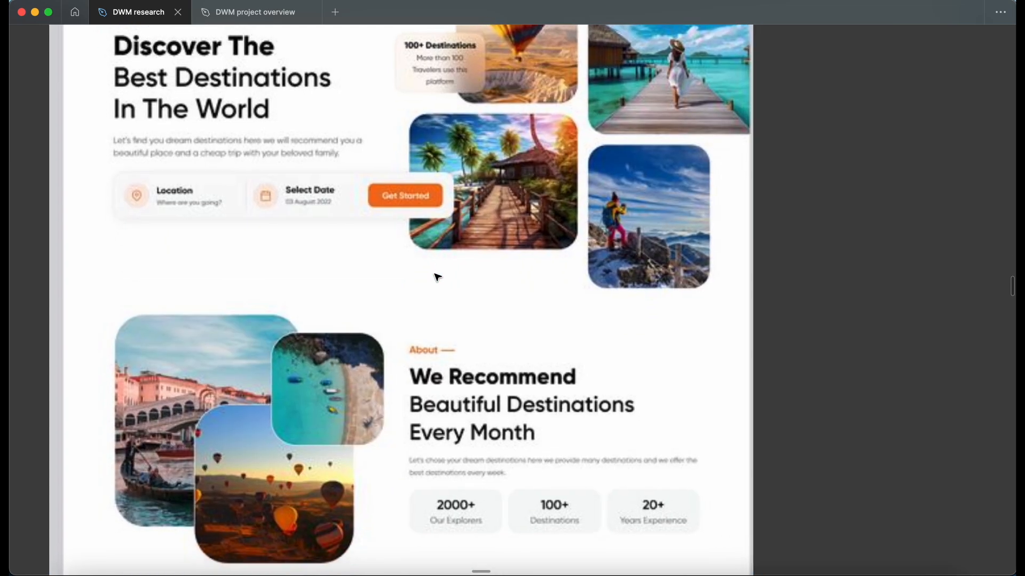
- Examine the full Traver travel reference, including its "We Recommend" section, "Best Features For You" cards and hero layout
scroll(451, 291, down, 4)
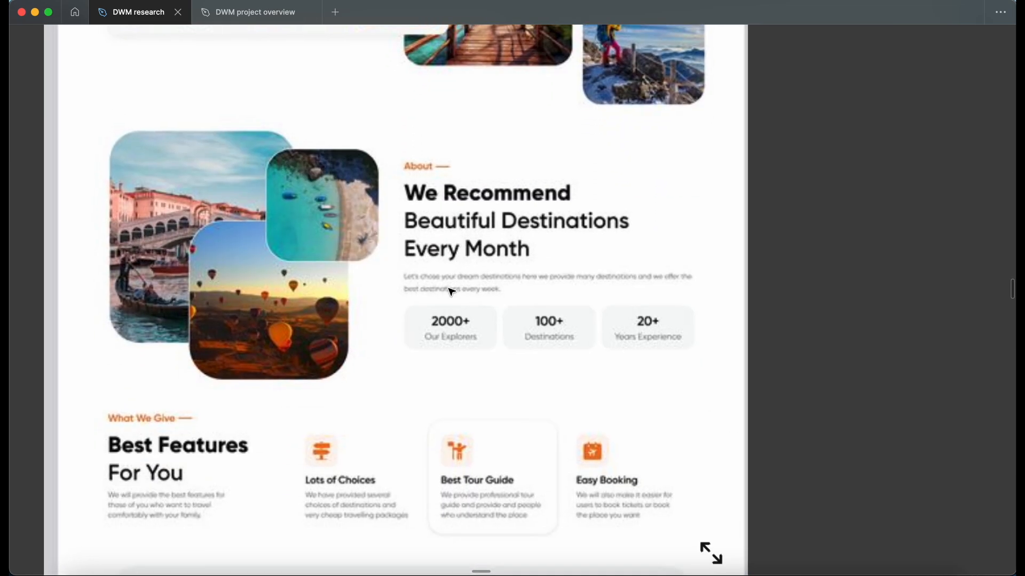
scroll(539, 339, down, 2)
scroll(538, 339, down, 5)
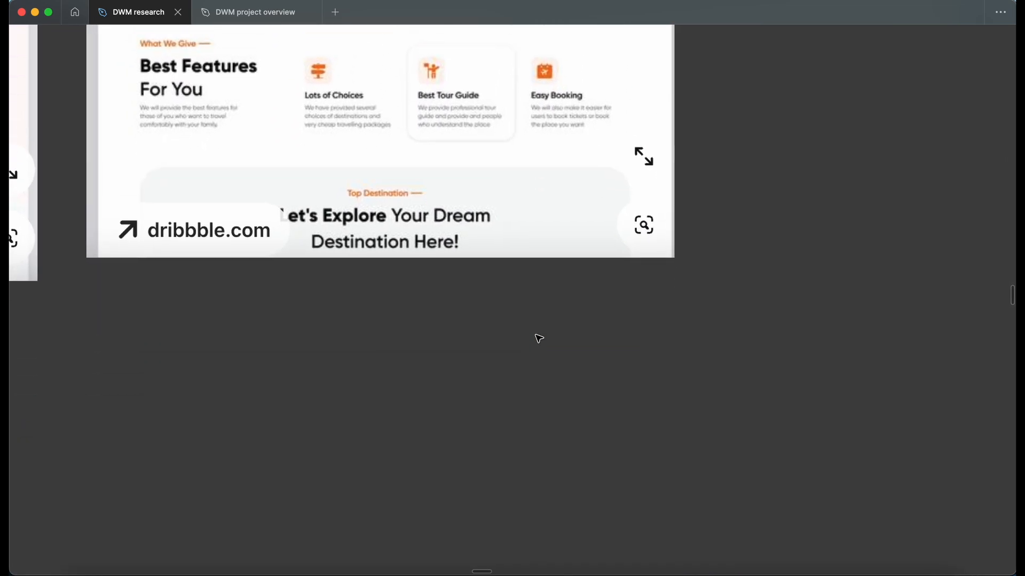
scroll(538, 339, up, 8)
scroll(539, 339, down, 5)
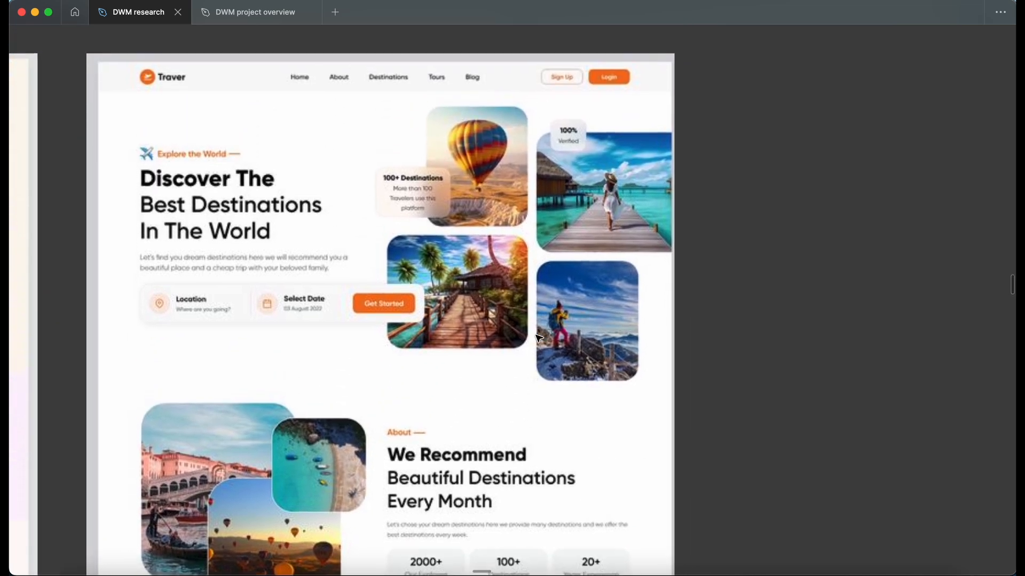
scroll(539, 338, up, 5)
scroll(538, 339, up, 2)
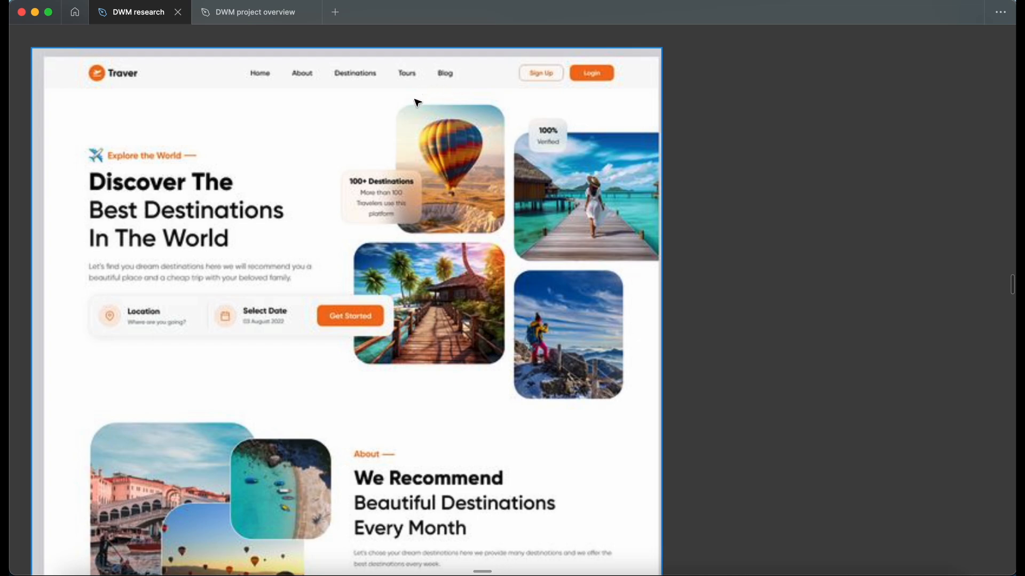
scroll(473, 214, down, 10)
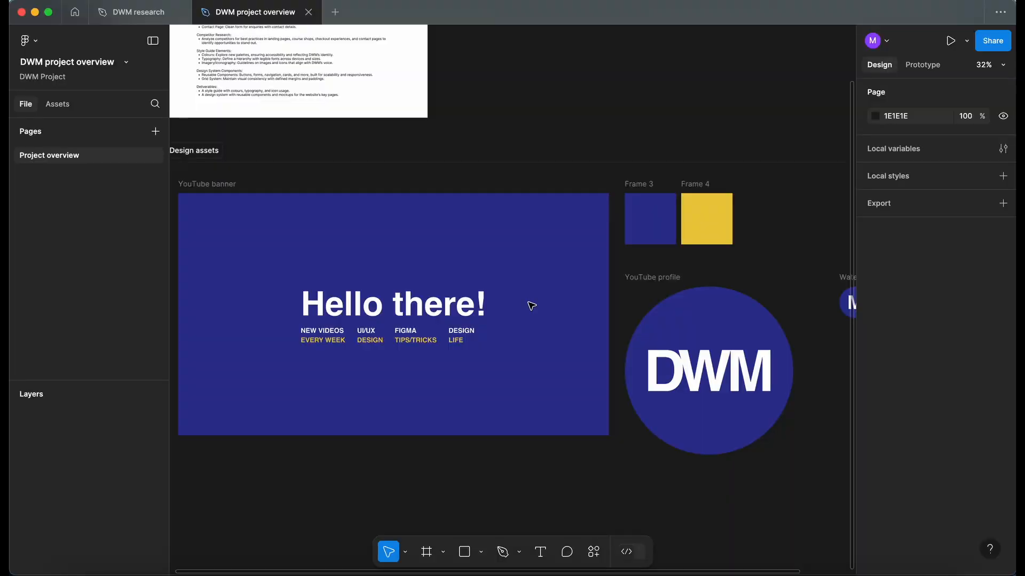
- In the DWM project overview file, review the design assets and the brief's competitor research, style guide, design system and deliverables sections
scroll(532, 306, down, 1)
scroll(531, 306, down, 2)
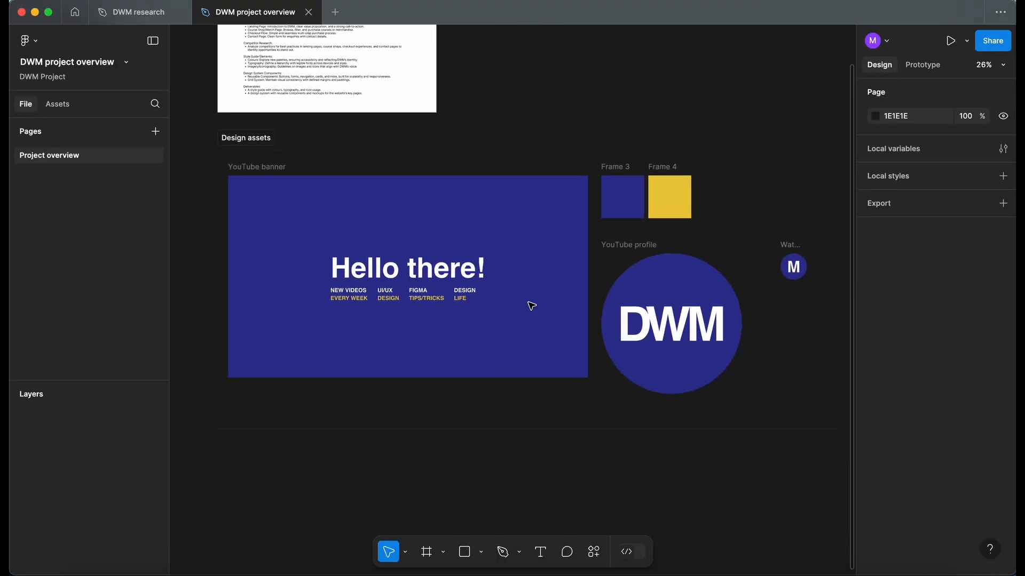
scroll(532, 306, down, 2)
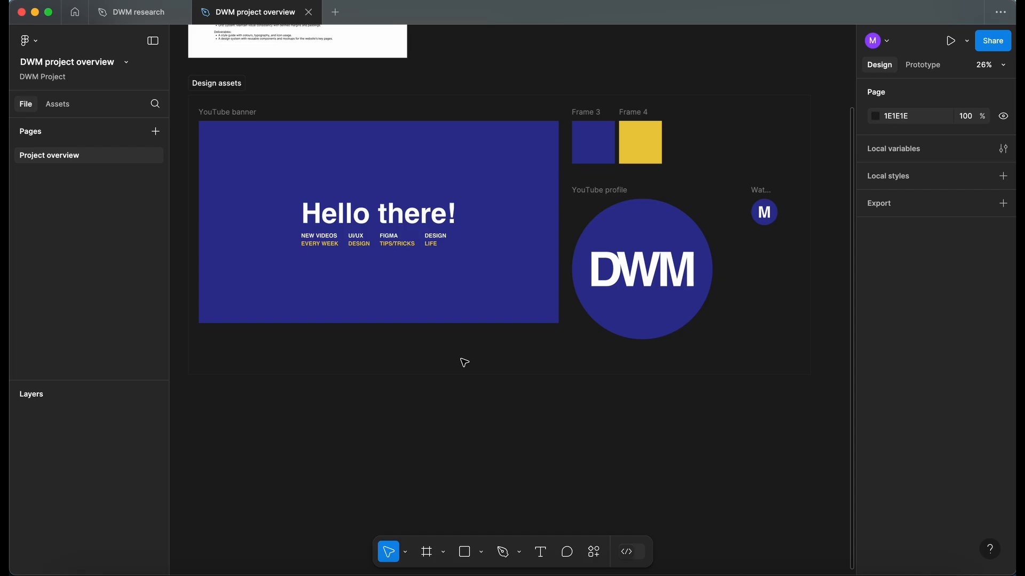
scroll(464, 363, up, 3)
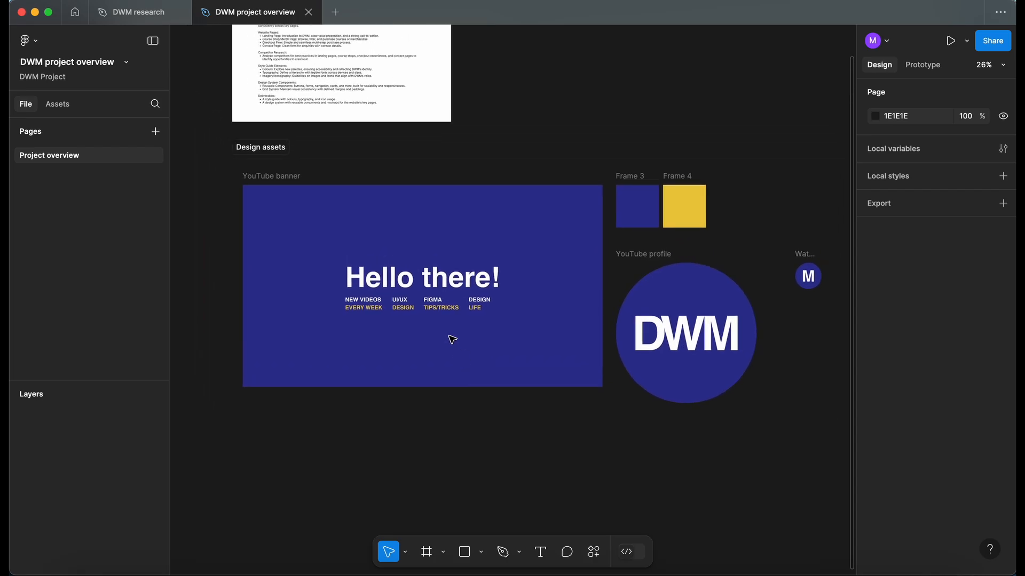
scroll(316, 114, up, 3)
scroll(316, 114, up, 3)
scroll(342, 166, up, 5)
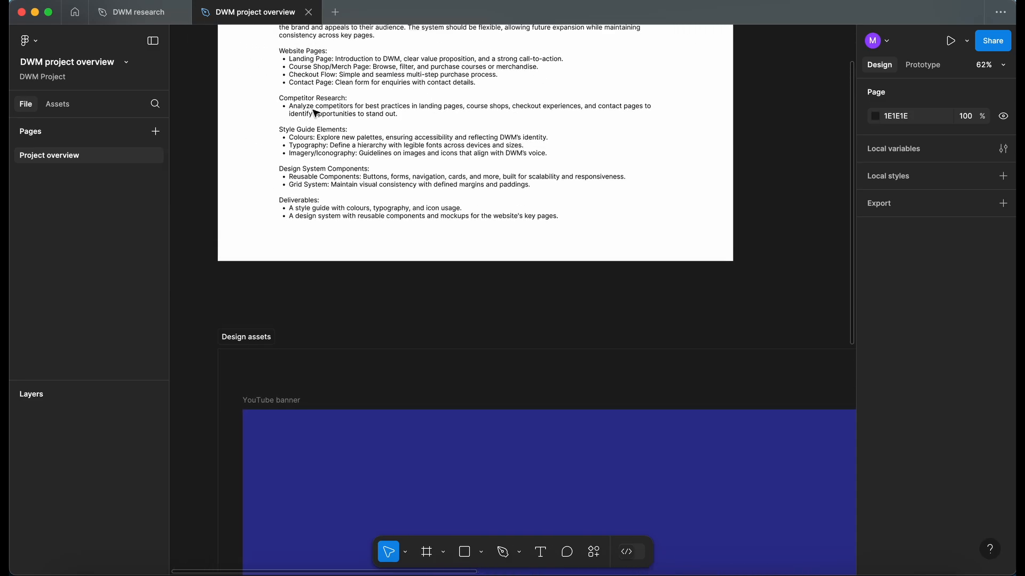
scroll(367, 273, up, 2)
scroll(367, 272, down, 3)
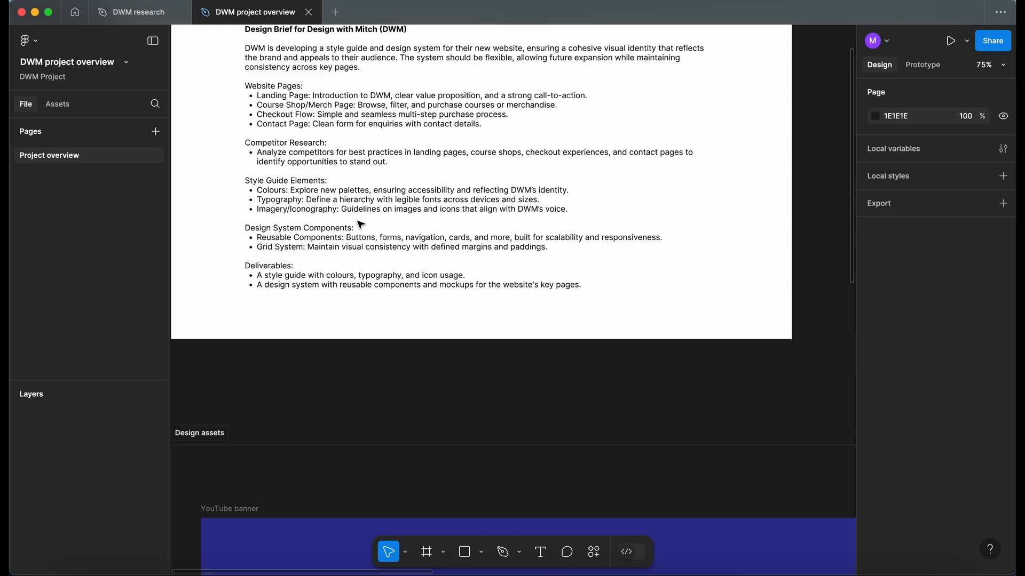
scroll(436, 327, down, 10)
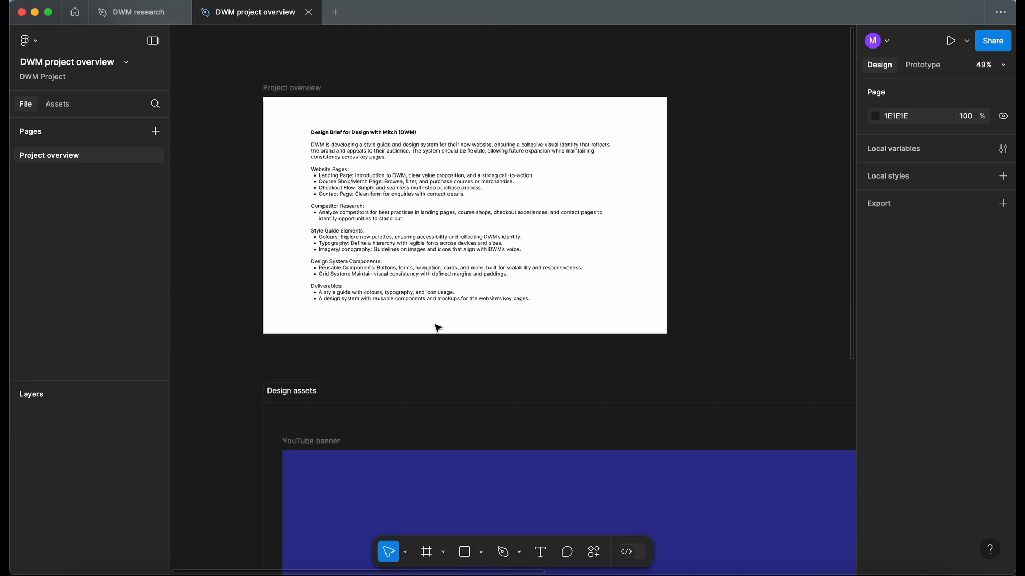
scroll(436, 327, down, 3)
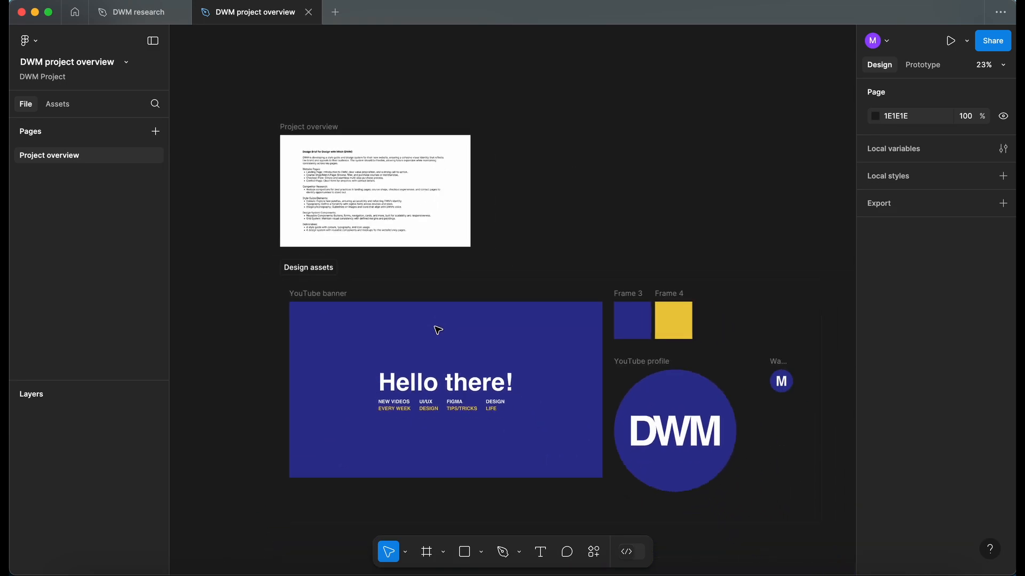
scroll(435, 327, down, 4)
scroll(435, 328, right, 3)
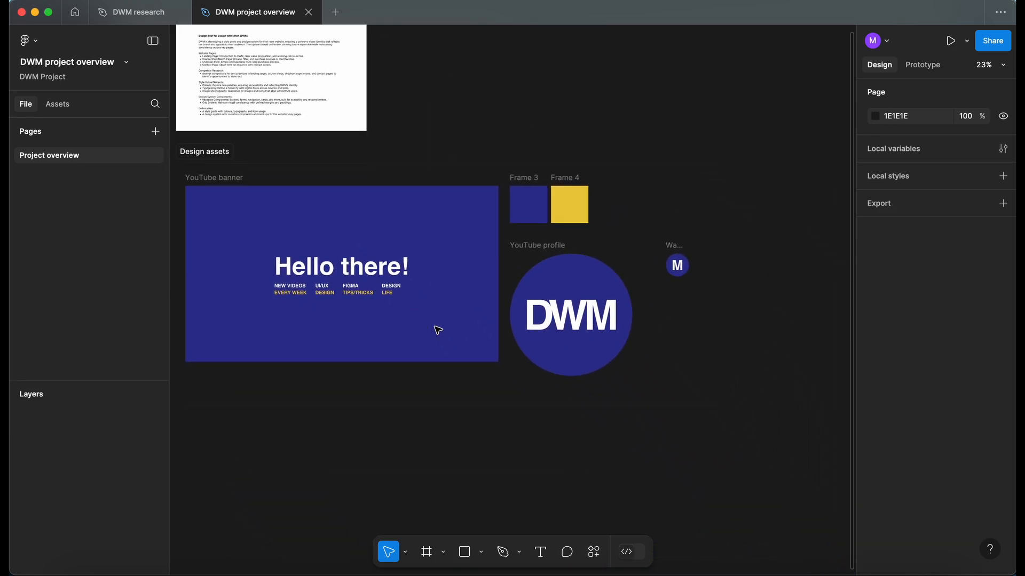
- Create a new design file in DWM Project
click(74, 15)
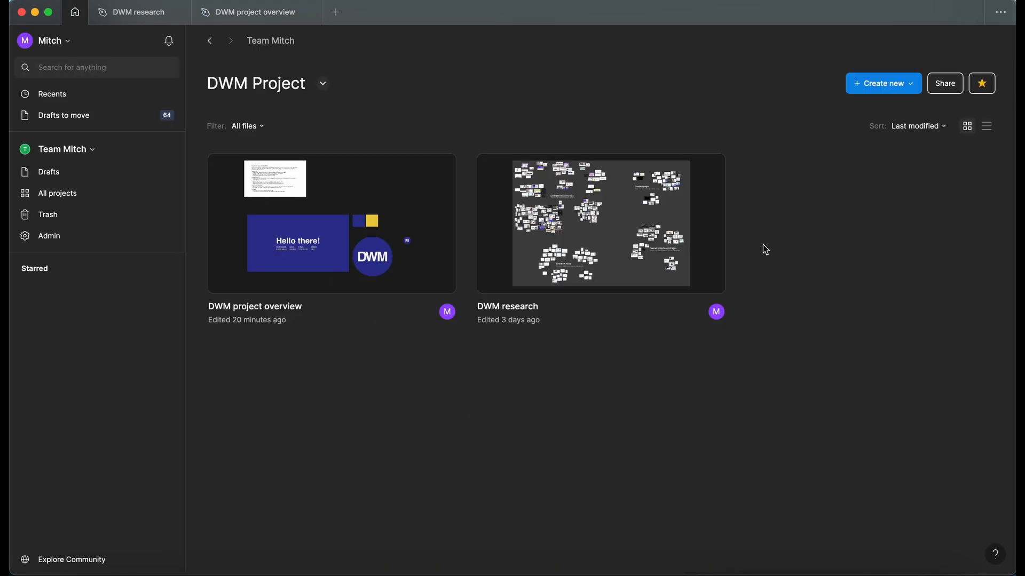
click(914, 90)
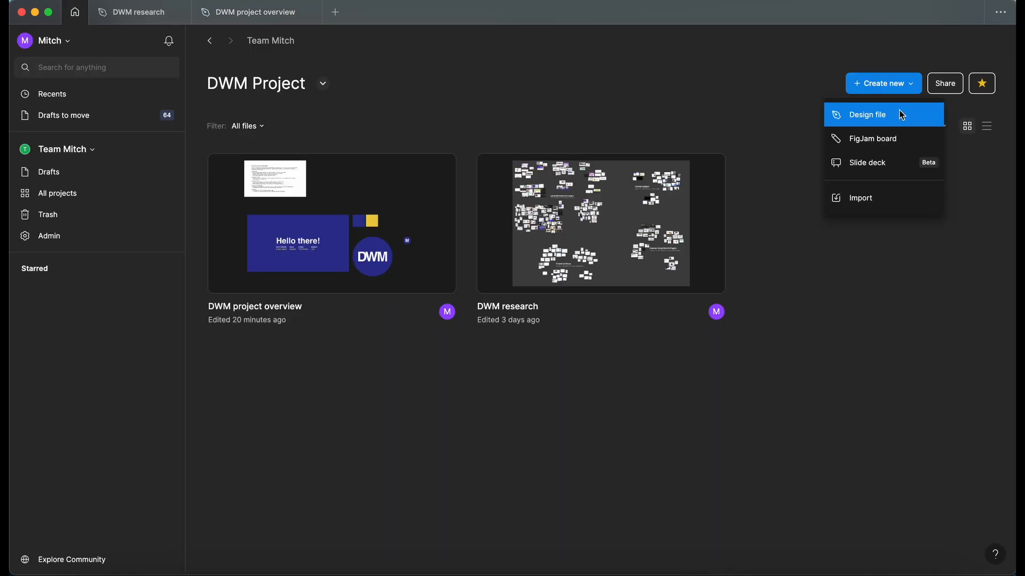
click(902, 114)
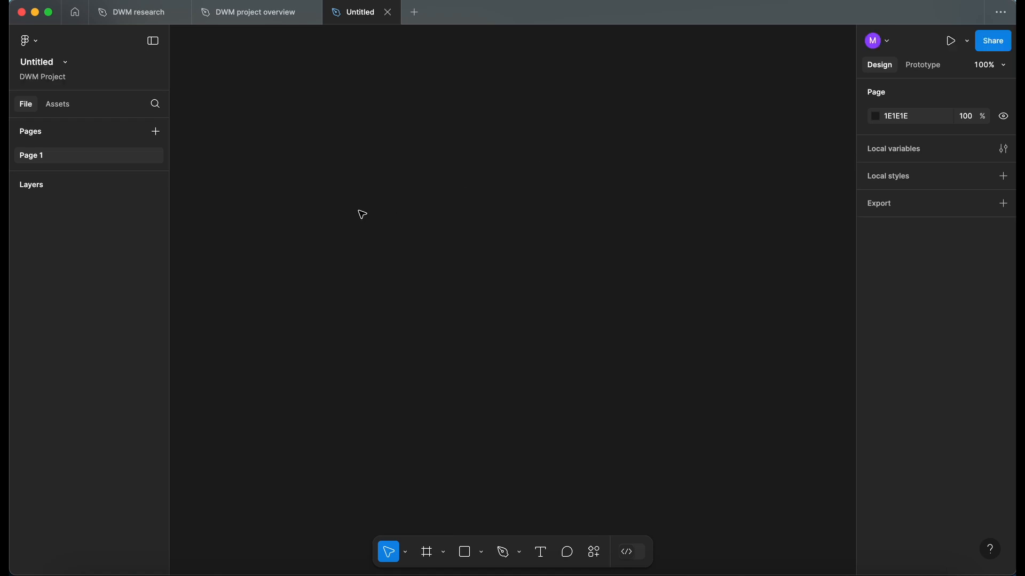
- Rename the new file's page as Thumbnail
double_click(44, 157)
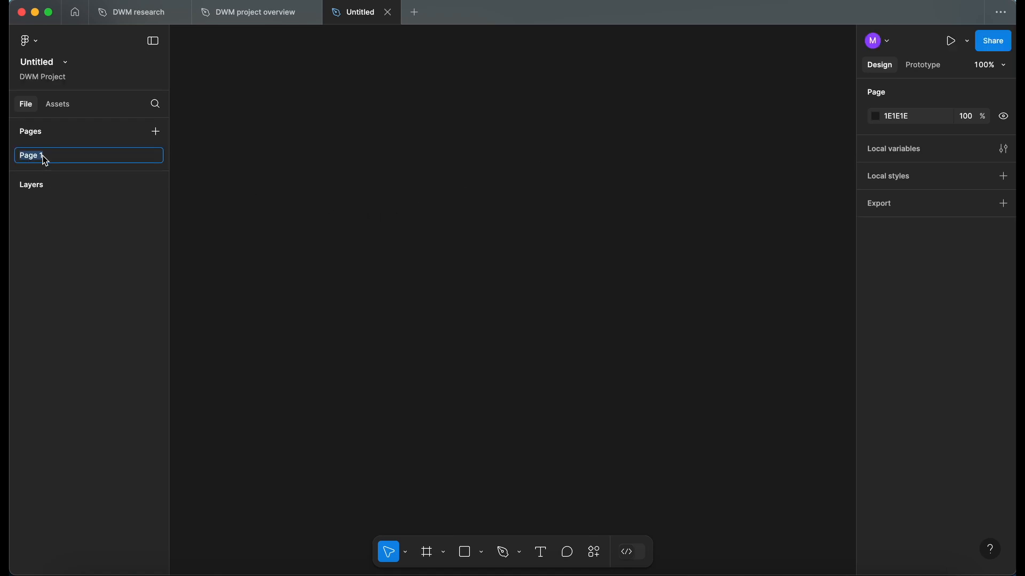
text(Thumbnail)
key(Return)
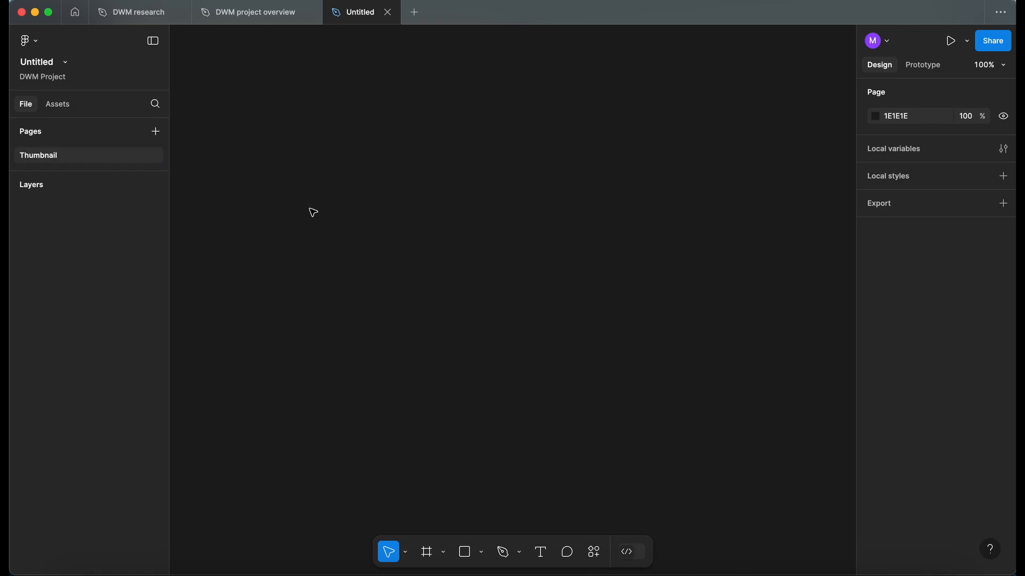
- Add a frame to the Thumbnail page using the Slide 16:9 preset, 1920 × 1080
key(f)
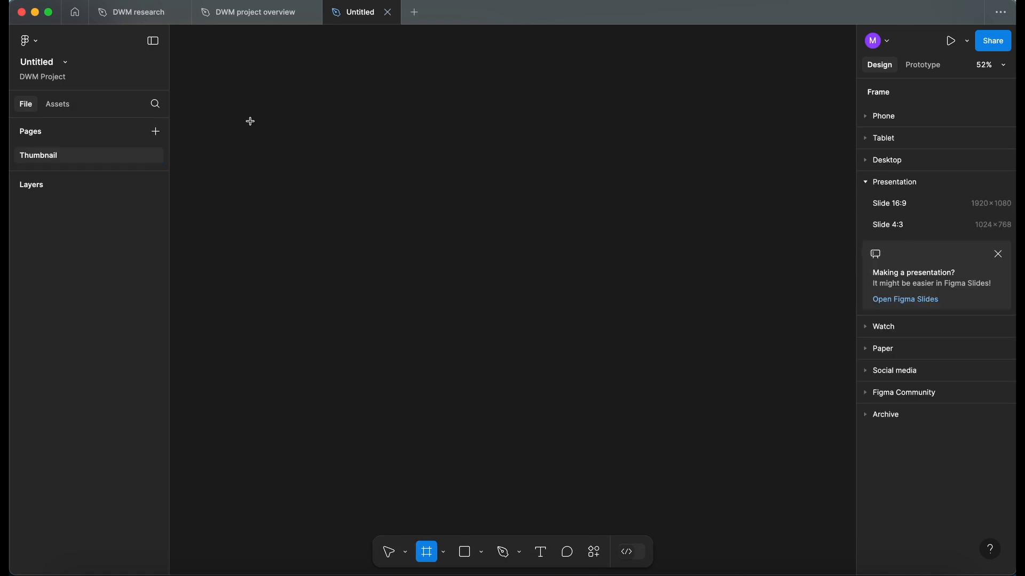
click(911, 209)
scroll(389, 169, down, 3)
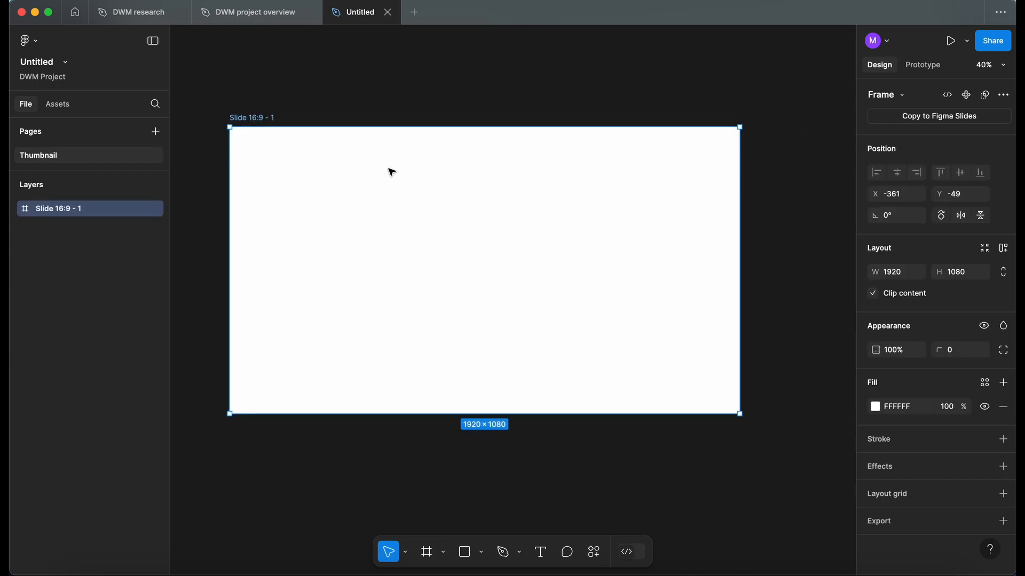
- Rename the 16:9 slide frame as Thumbnail, copying the name from the page
scroll(306, 160, up, 3)
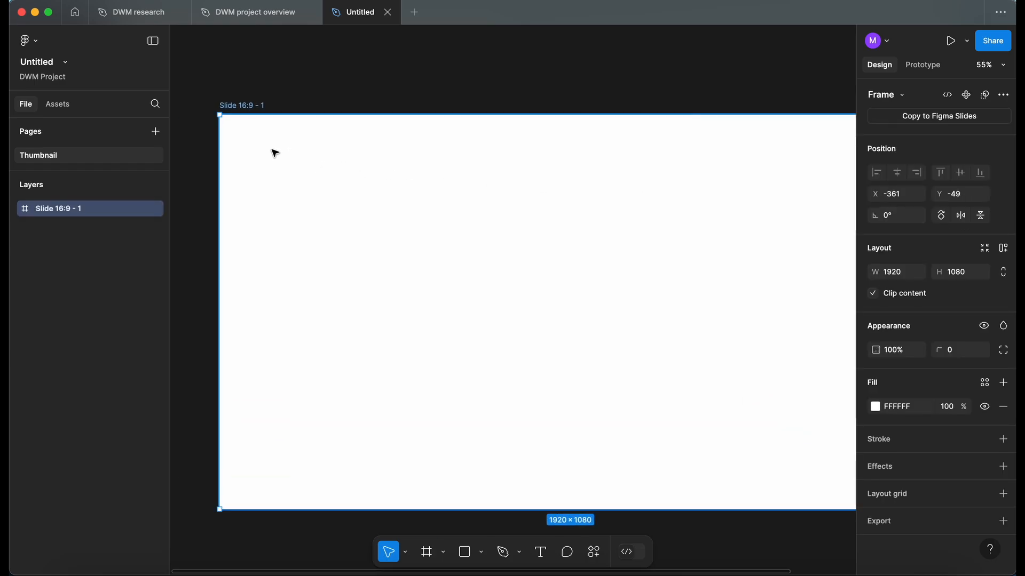
double_click(53, 156)
key(ctrl+c)
double_click(235, 105)
key(ctrl+v)
key(Return)
- Add the text "Style guide" near the upper-left corner of the Thumbnail frame
key(t)
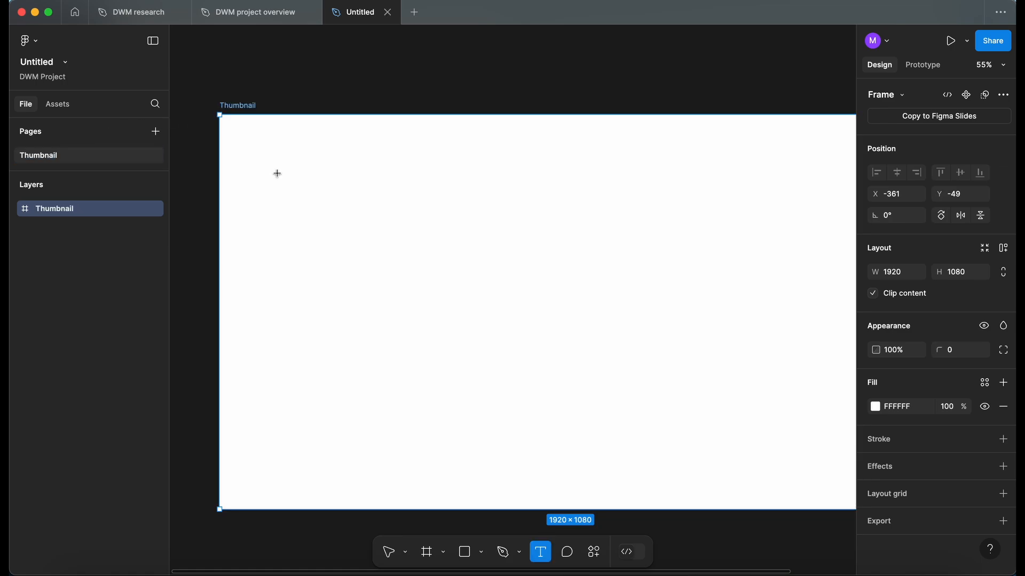
click(277, 174)
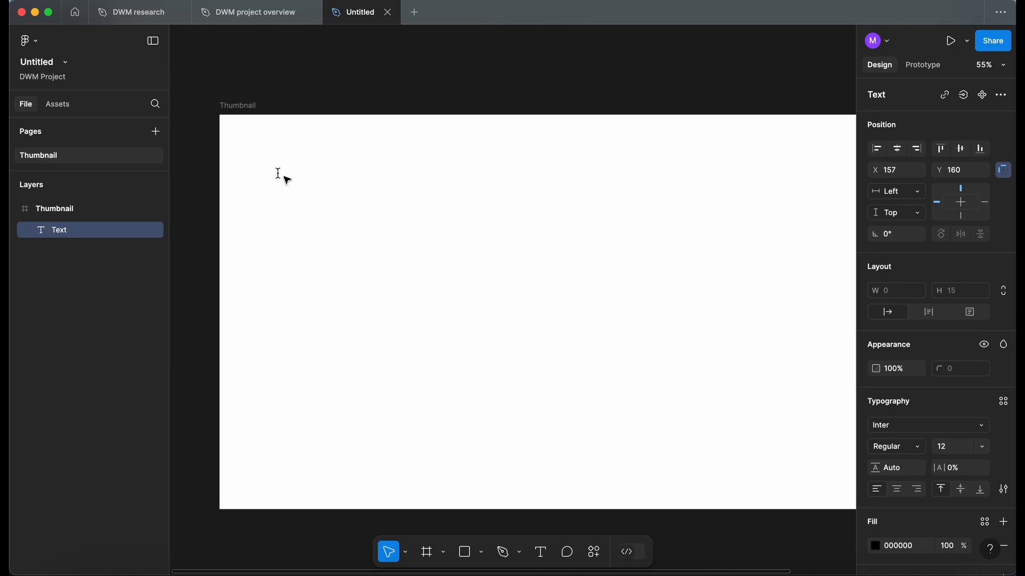
scroll(346, 205, right, 2)
scroll(346, 204, down, 1)
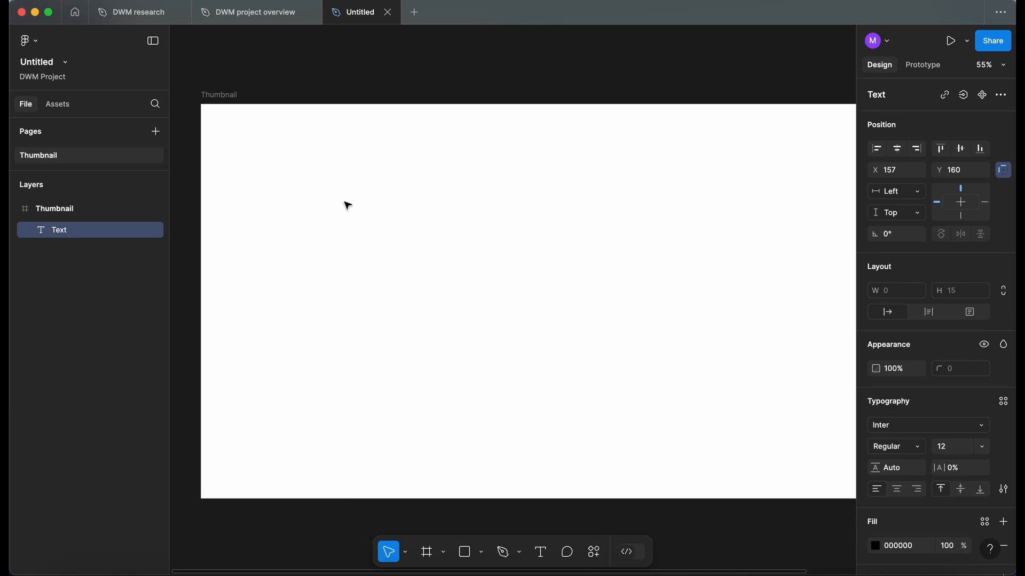
text(Style guide)
key(Escape)
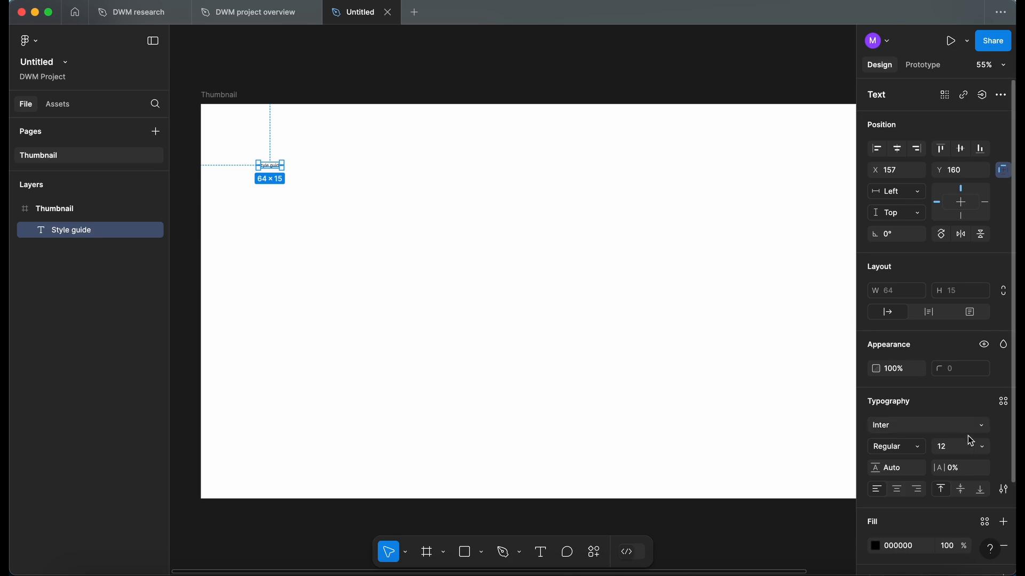
- Set the font size of the "Style guide" text to 180
click(961, 449)
text(18)
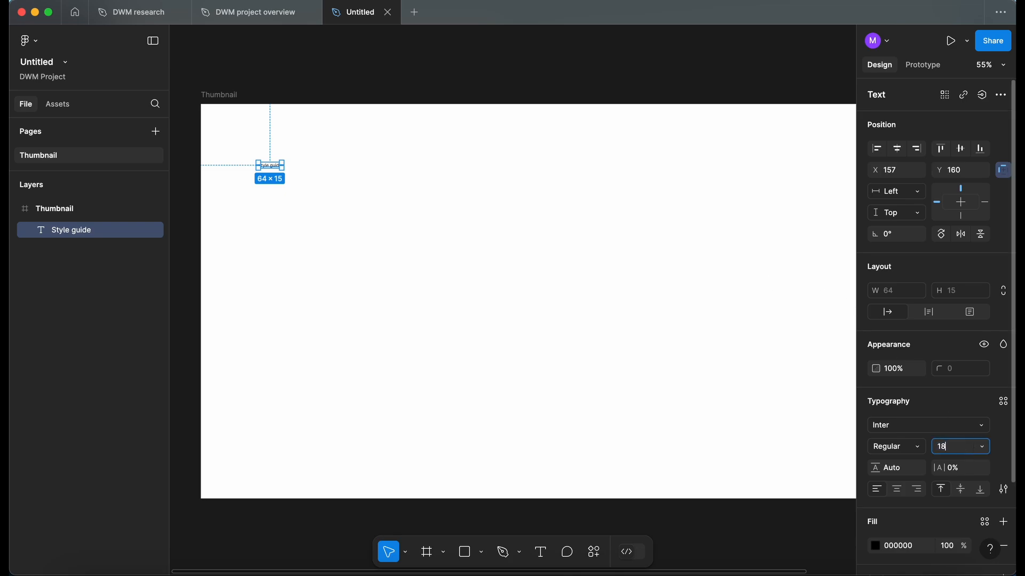
text(0)
key(Return)
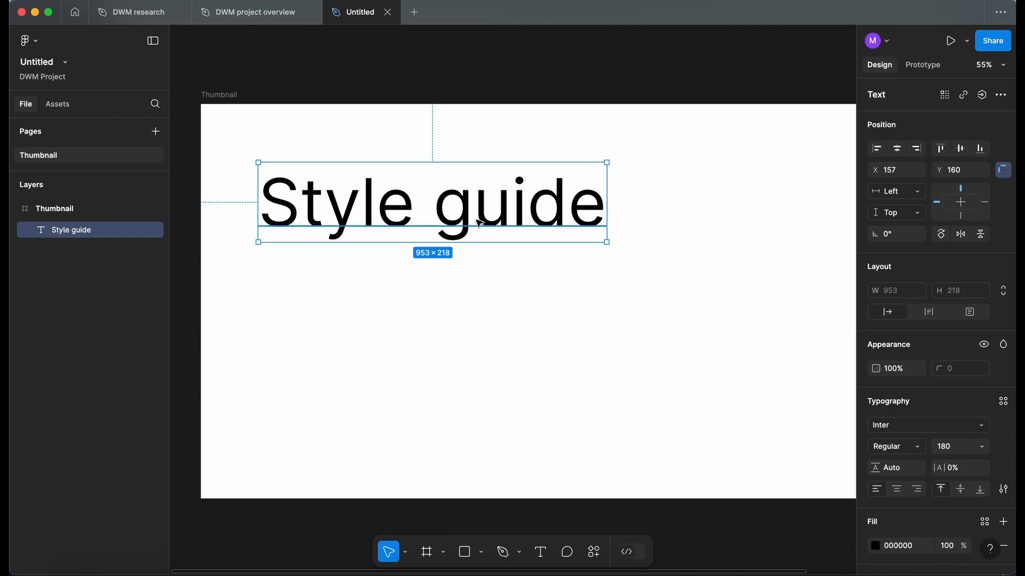
- Move the "Style guide" text to X 100, Y 100 within the Thumbnail frame
drag(489, 230, 470, 216)
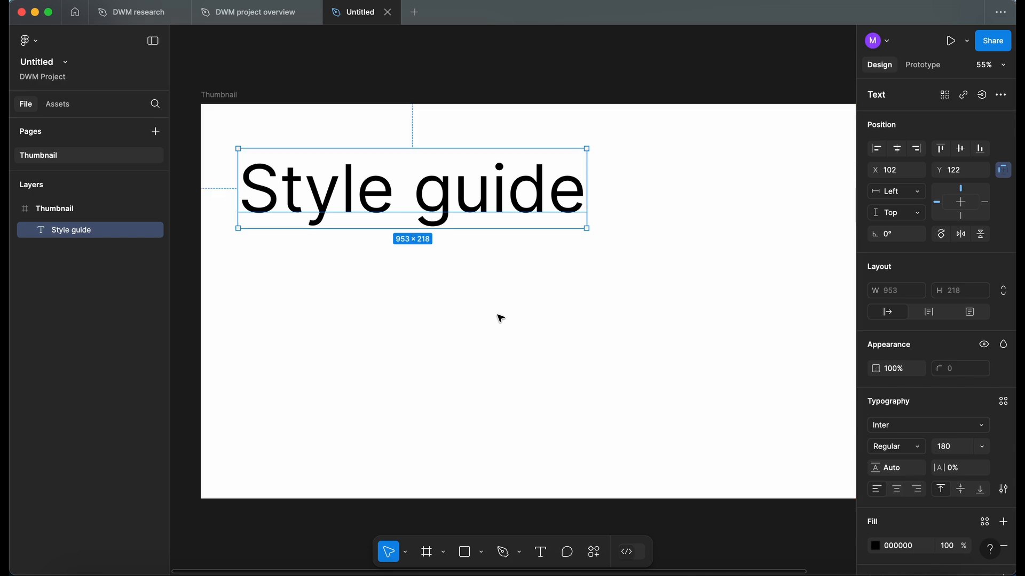
key(Left)
key(Left)
key(shift+Up)
key(shift+Up)
key(shift+Up)
key(alt)
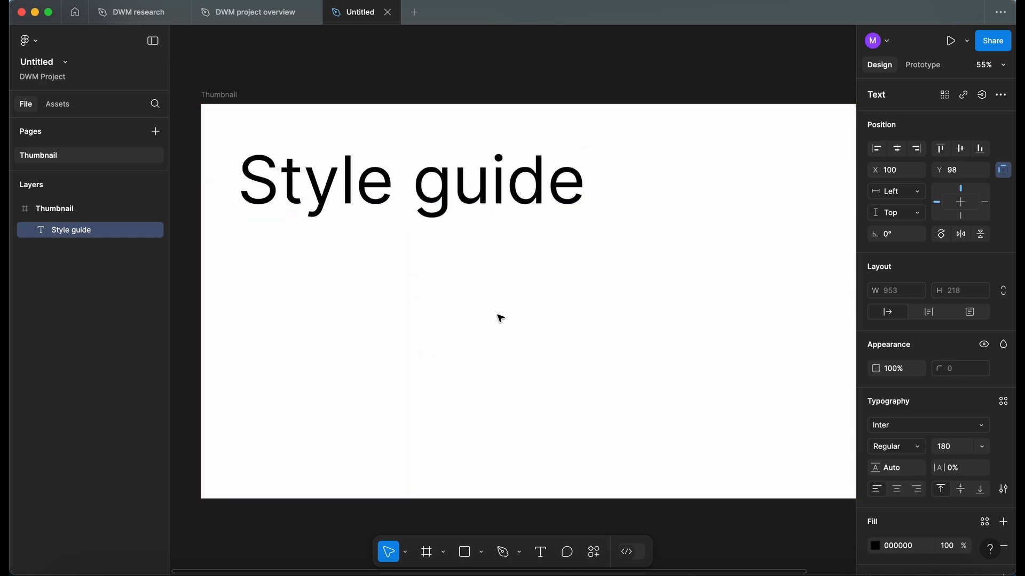
key(Down)
key(Down)
key(alt)
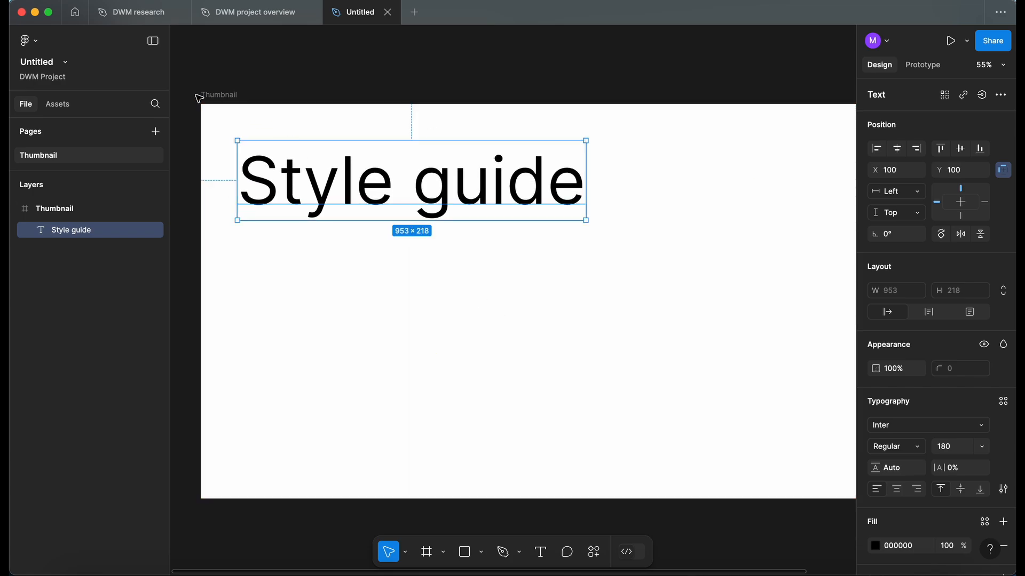
- Set the Thumbnail frame as the file's thumbnail and return to the DWM Project file overview
click(214, 96)
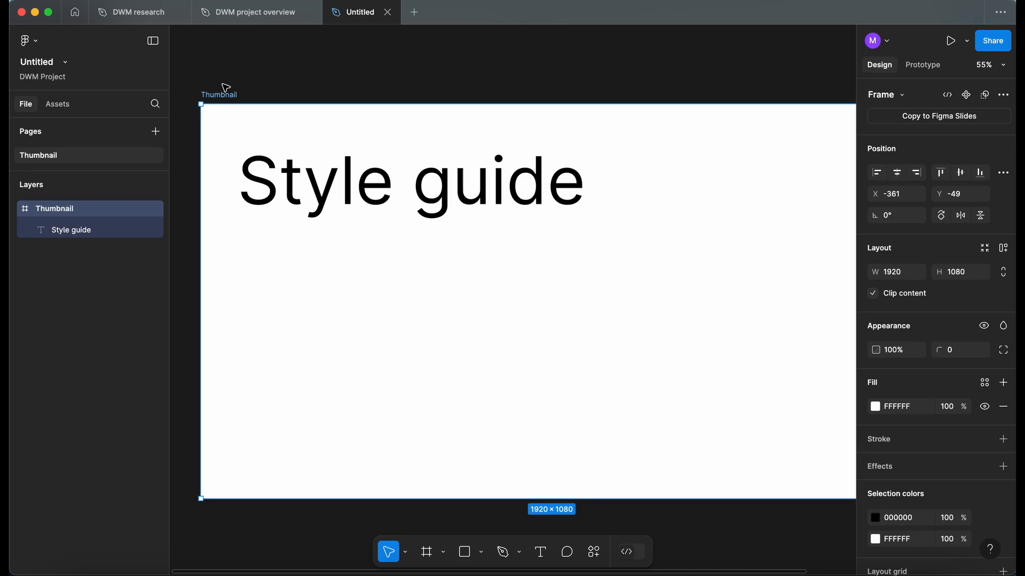
scroll(224, 85, down, 5)
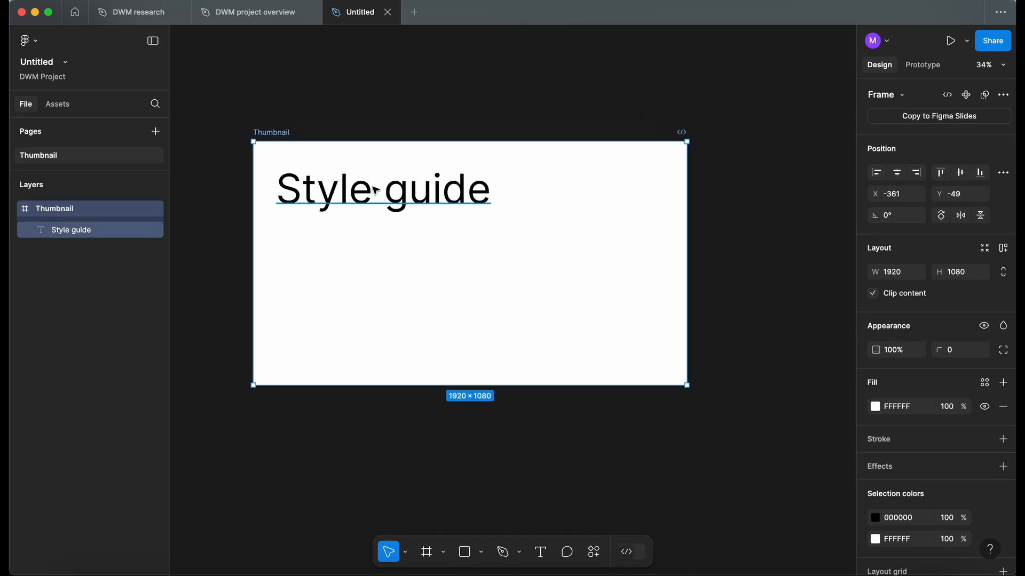
right_click(279, 136)
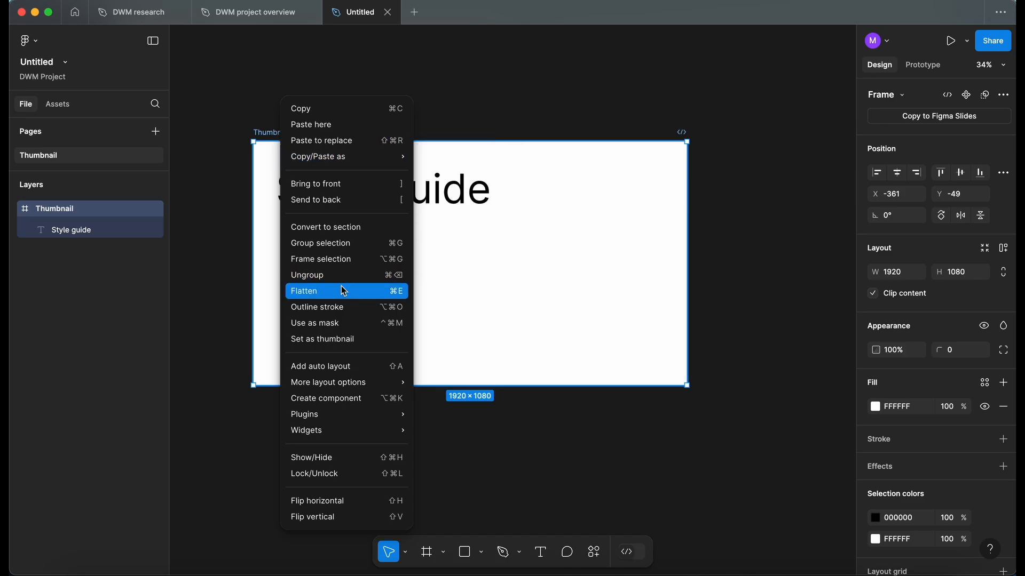
click(355, 341)
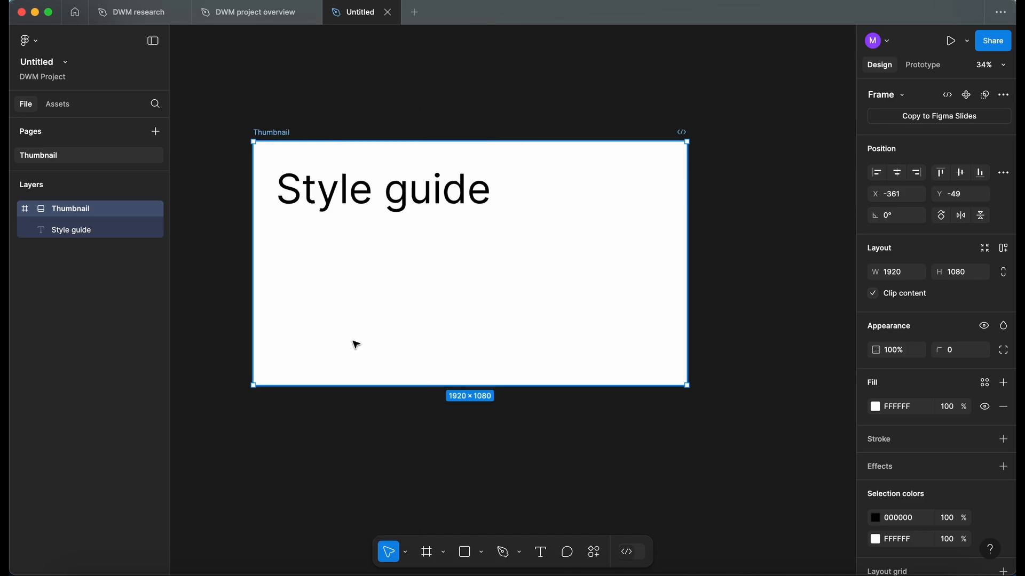
click(75, 14)
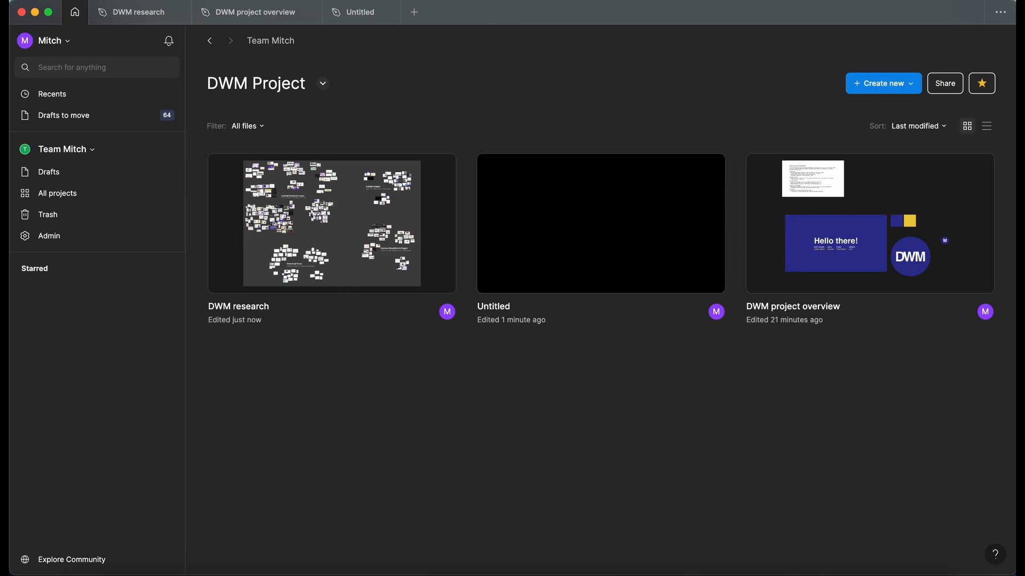
- Rename the untitled file to "Style guide DWM" and change the text in the Thumbnail frame to match
click(361, 13)
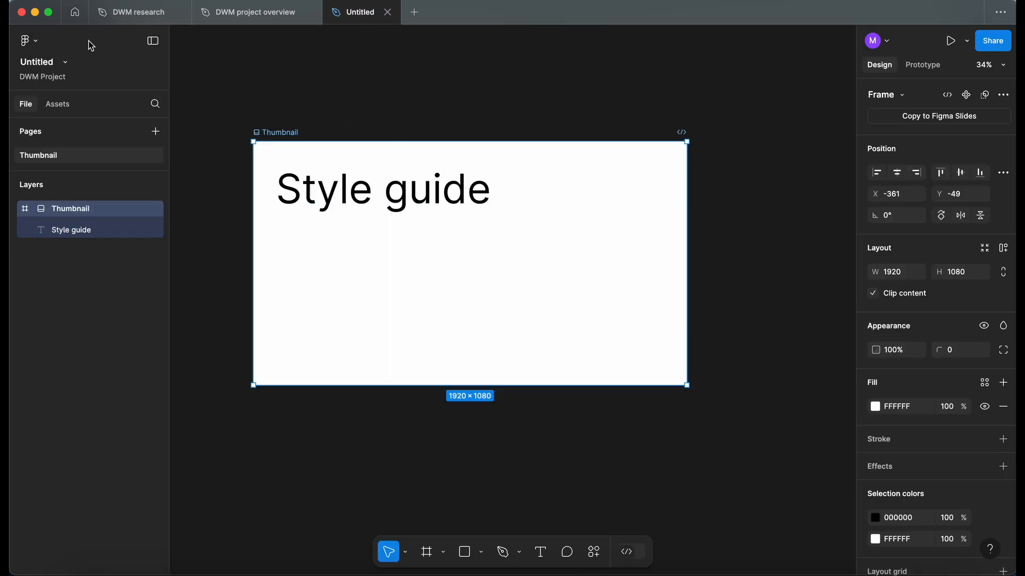
click(74, 13)
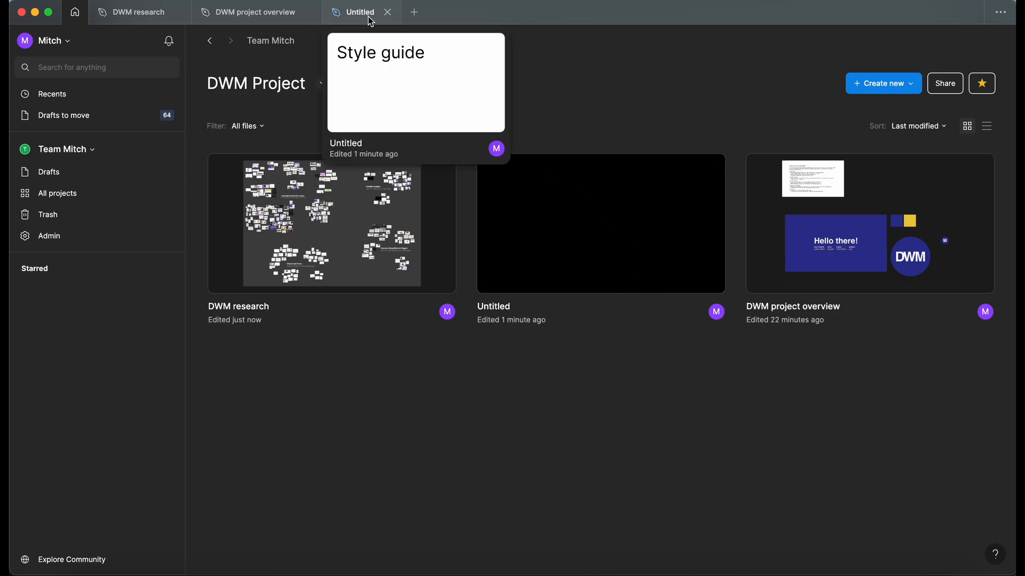
mouse_move(368, 20)
click(365, 19)
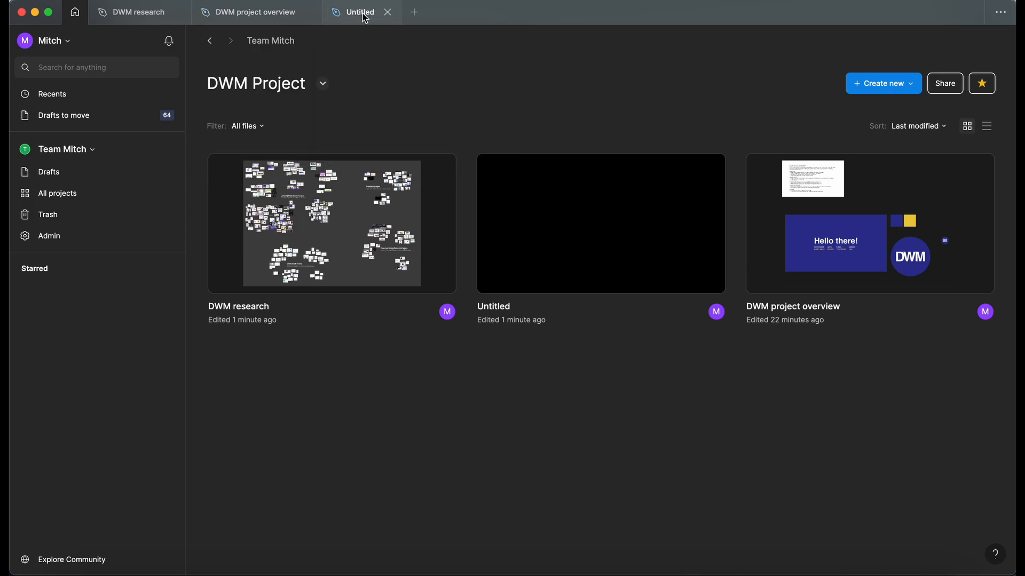
double_click(48, 62)
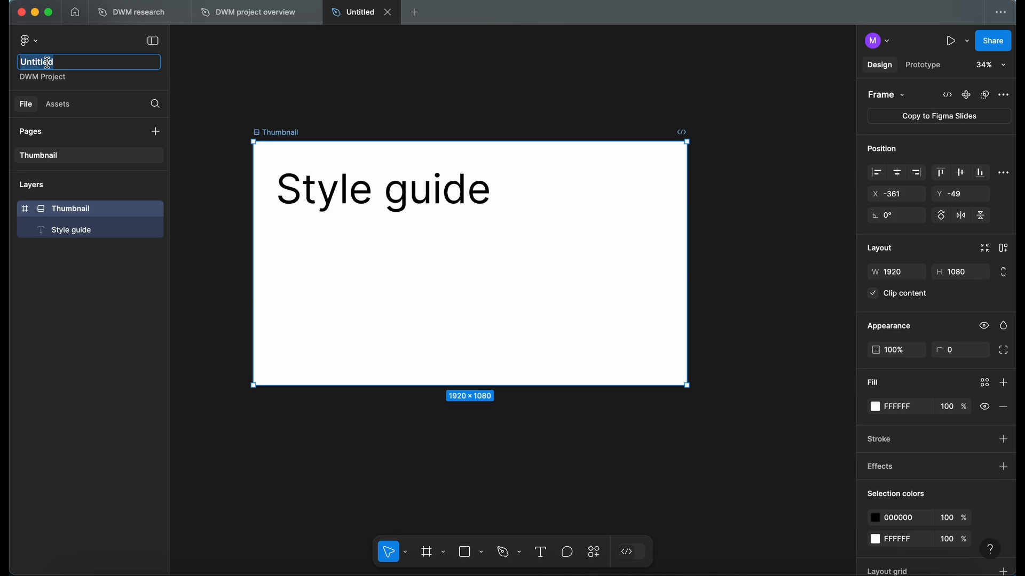
text(Style guide DWM)
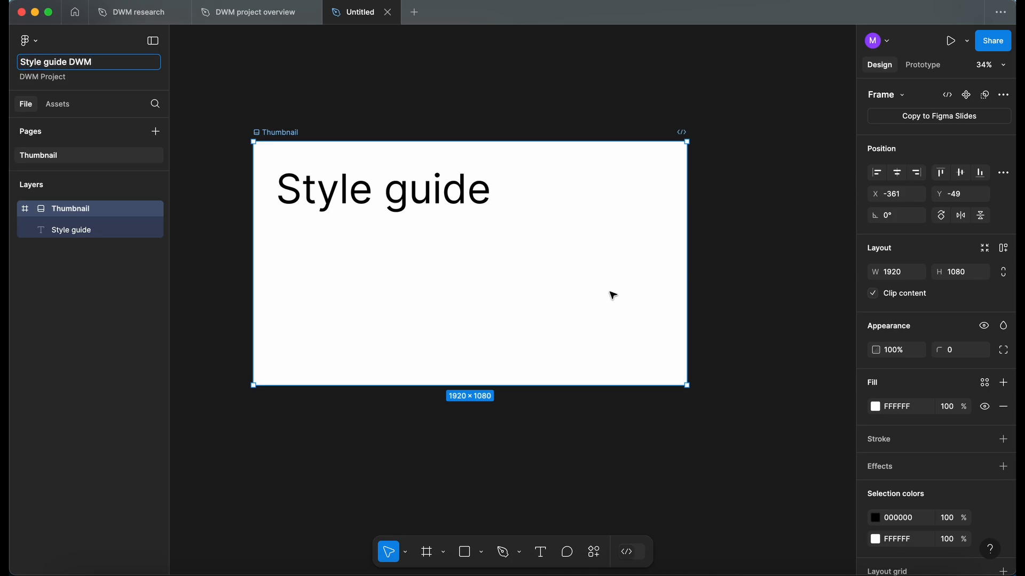
double_click(474, 195)
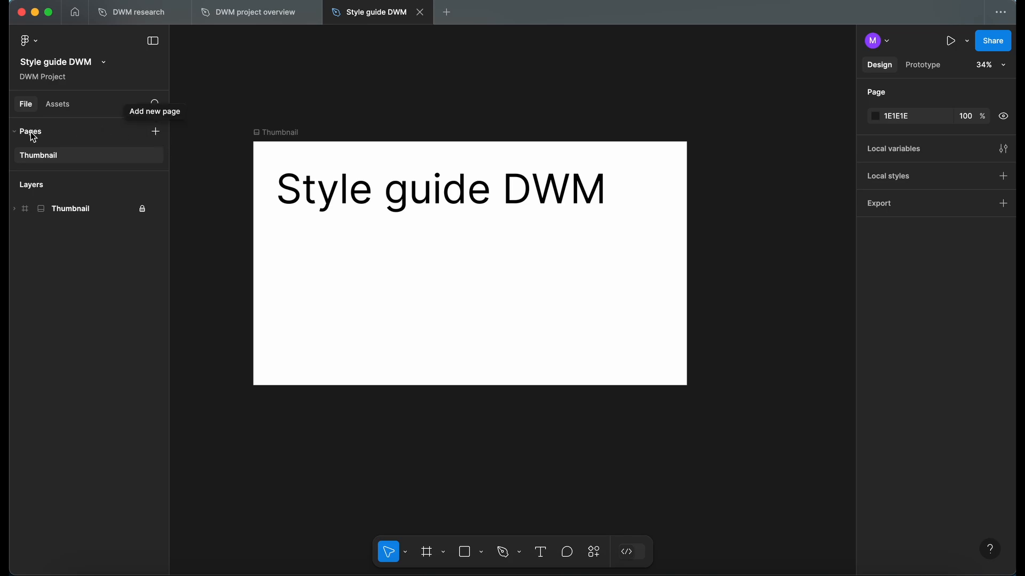
- Add a divider page named "---" to the style guide file
click(155, 133)
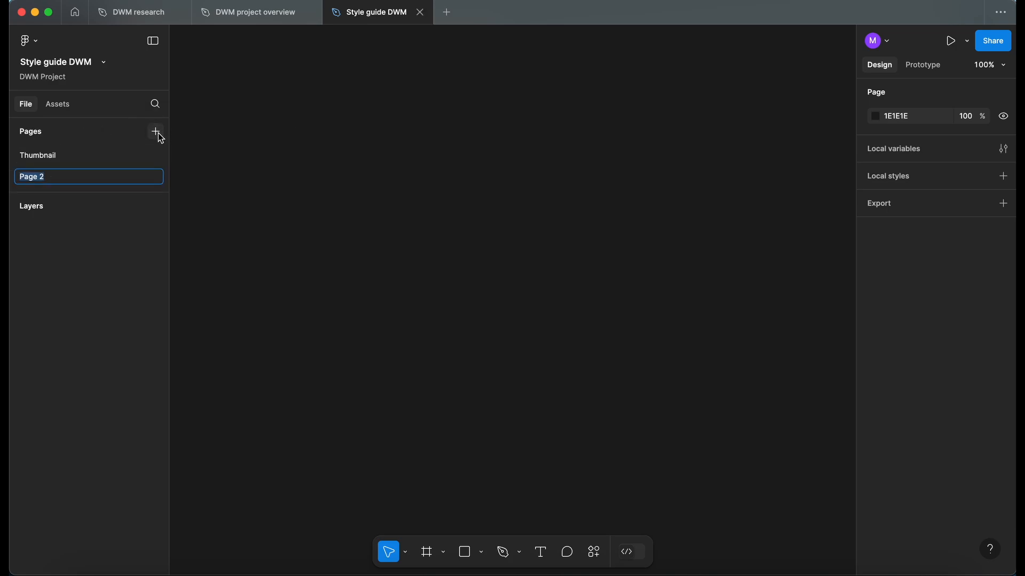
text(---)
key(Return)
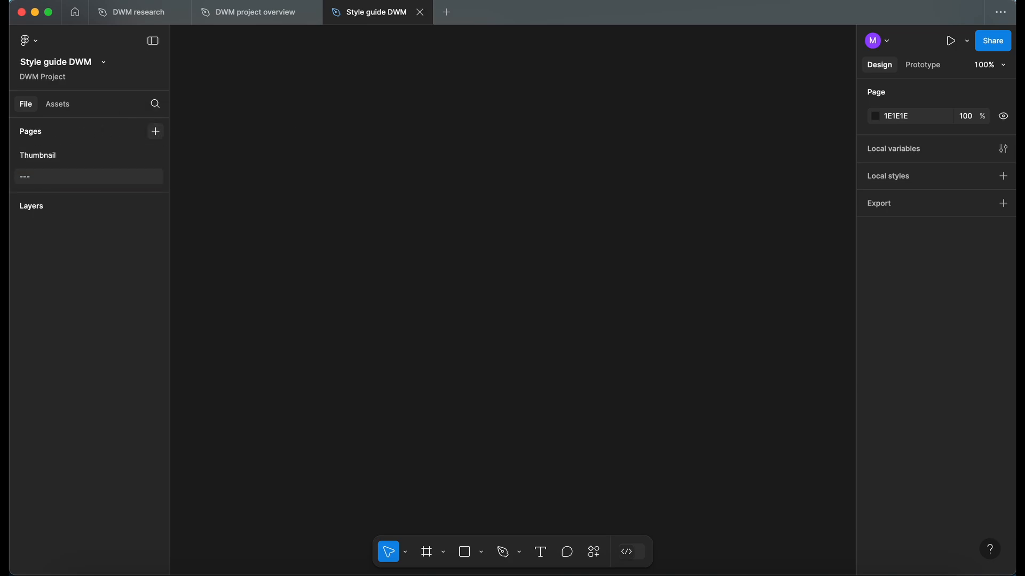
- Add a page named "Colour" and move it below the divider page
click(156, 133)
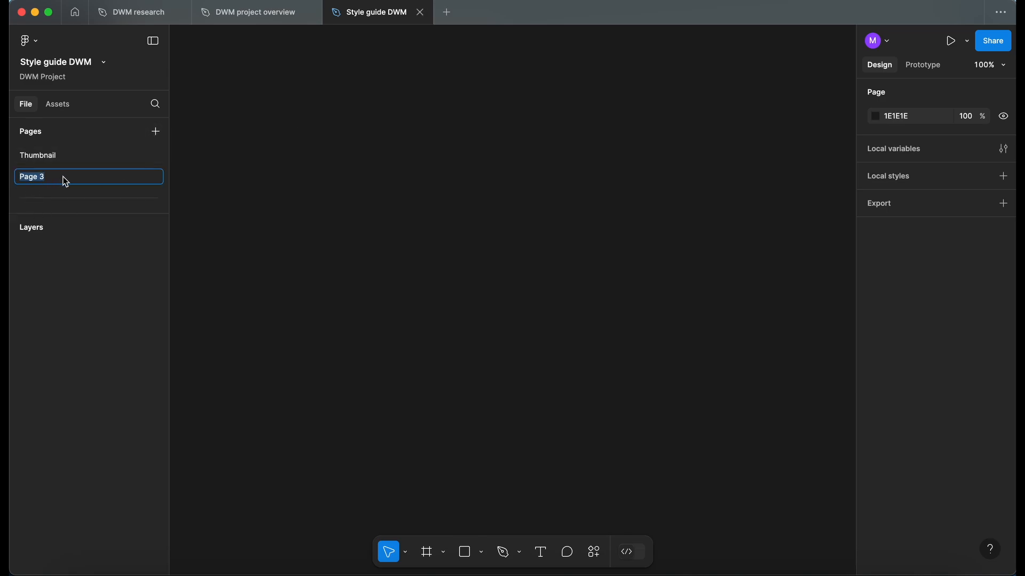
text(Colour)
key(Return)
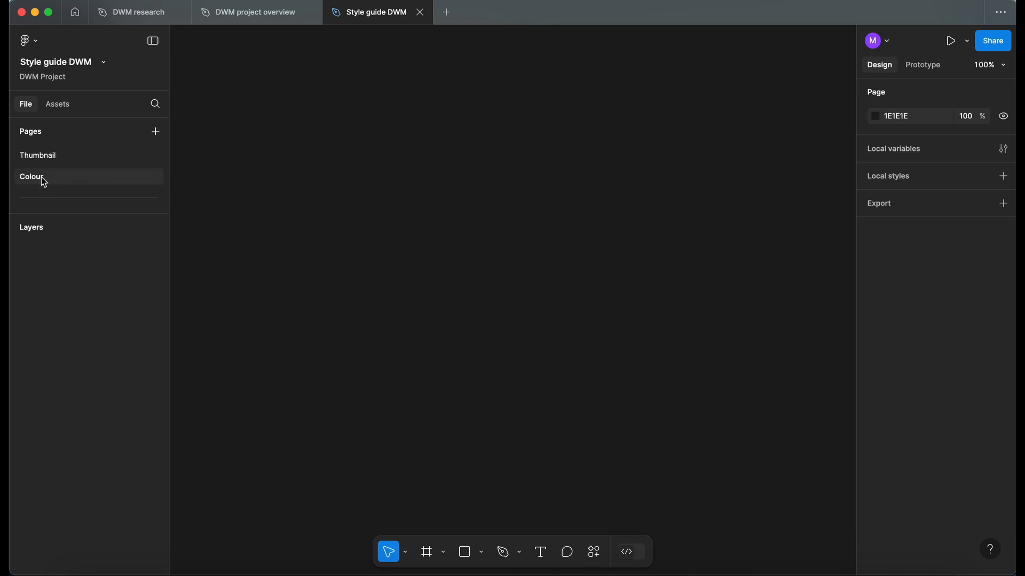
drag(43, 179, 89, 204)
scroll(329, 259, down, 1)
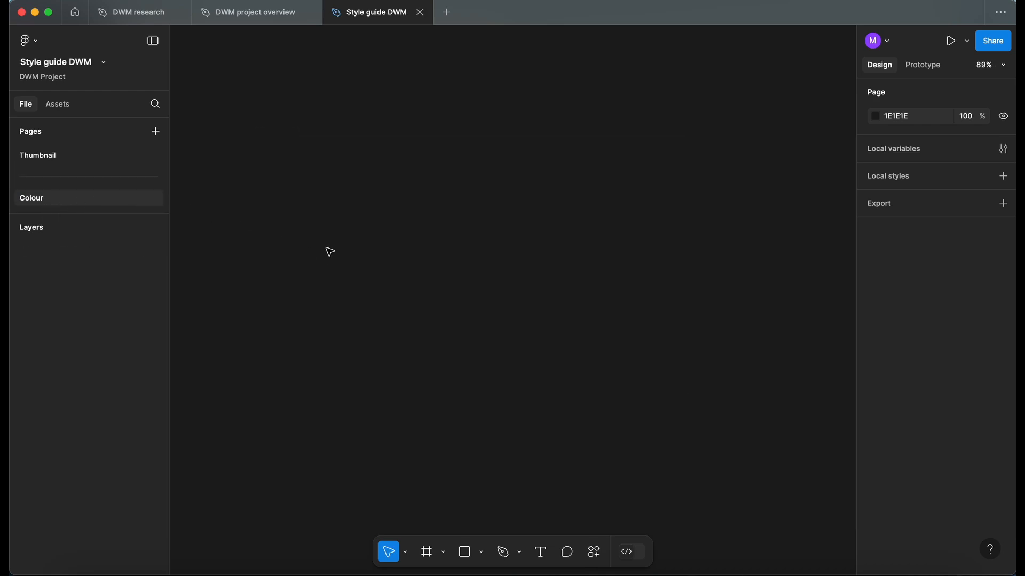
- Copy the Design assets section from the DWM project overview file into the Colour page of Style guide DWM
click(258, 18)
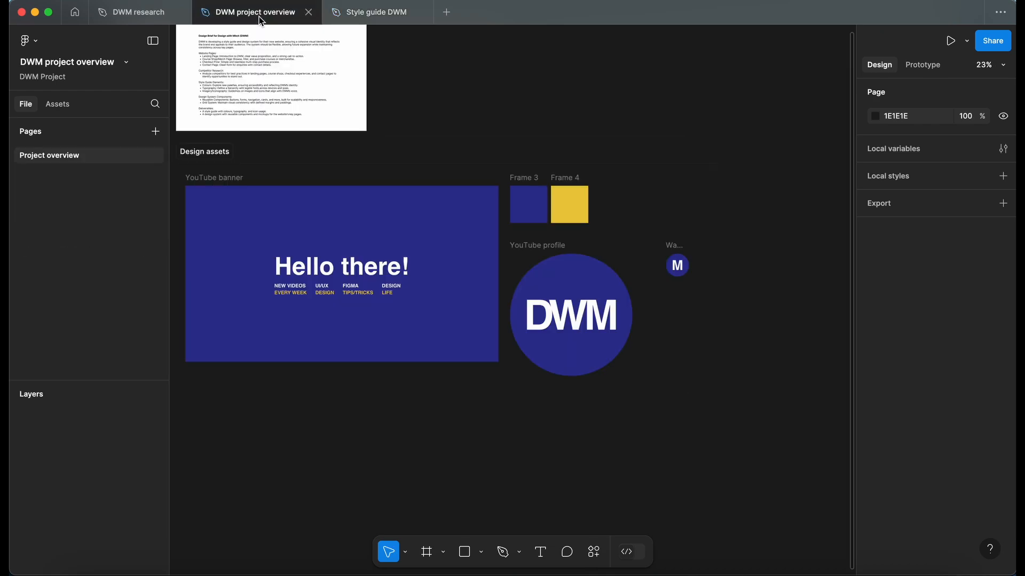
click(203, 155)
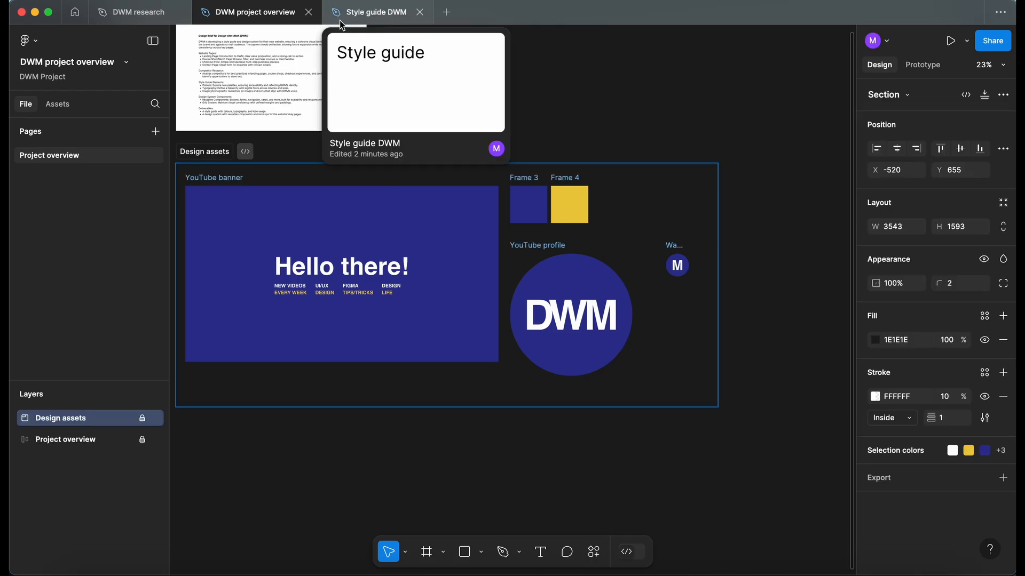
click(391, 17)
key(super+v)
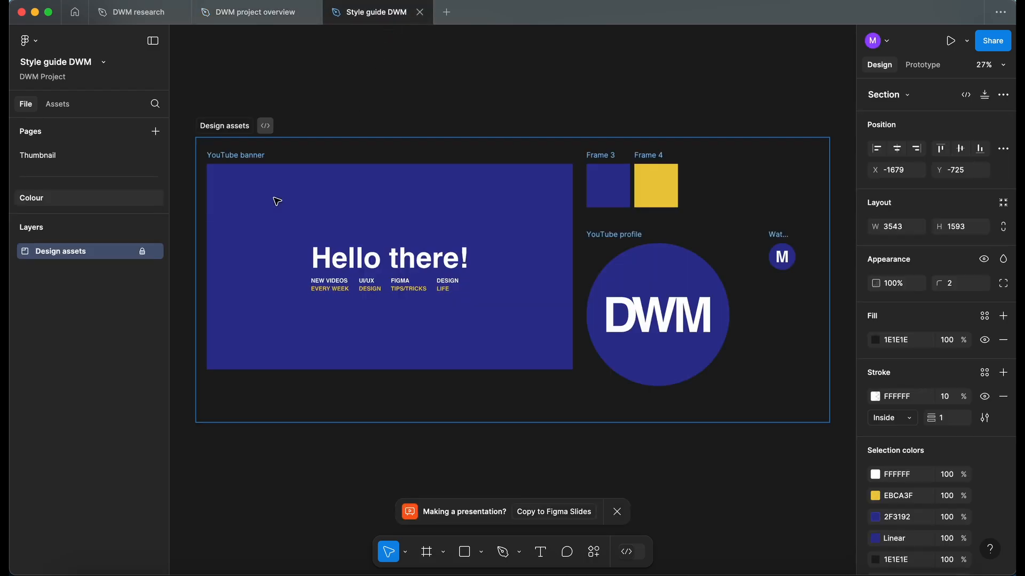
scroll(366, 210, down, 3)
scroll(366, 212, down, 2)
click(359, 401)
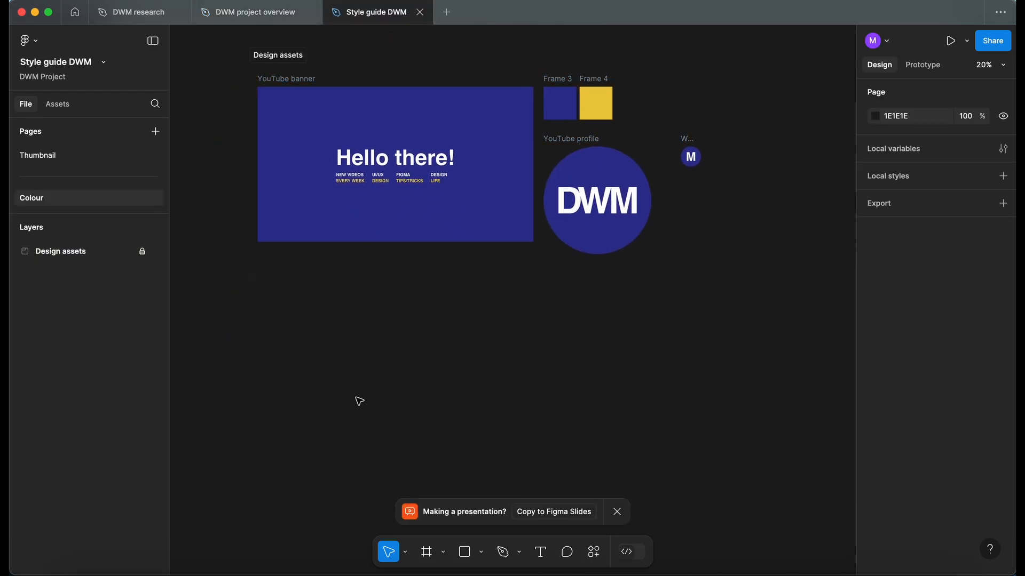
scroll(353, 397, down, 1)
scroll(352, 398, up, 2)
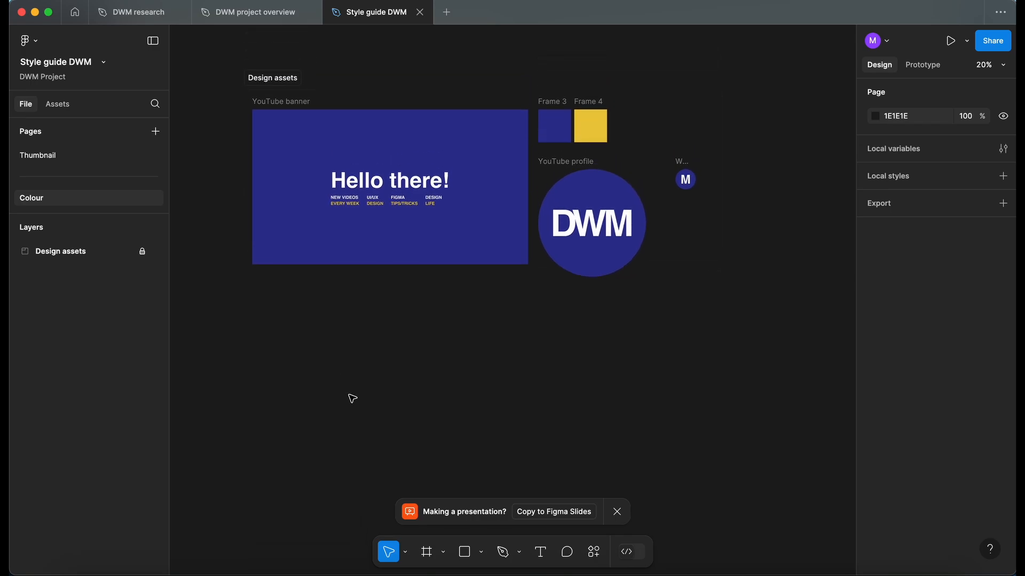
- Create a desktop-preset frame named "Colour" beside the Design assets section
key(f)
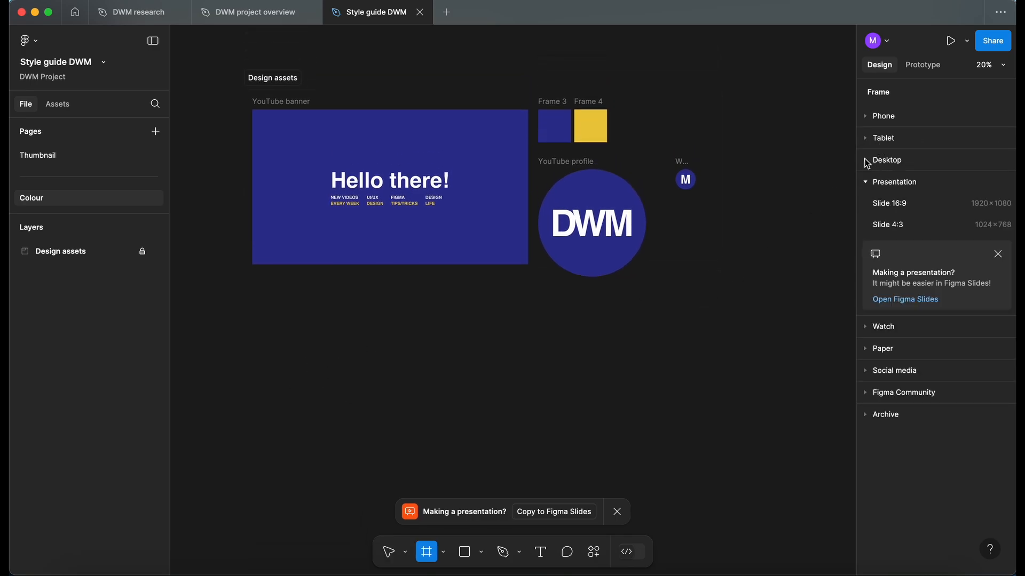
click(885, 160)
click(902, 265)
drag(712, 119, 713, 105)
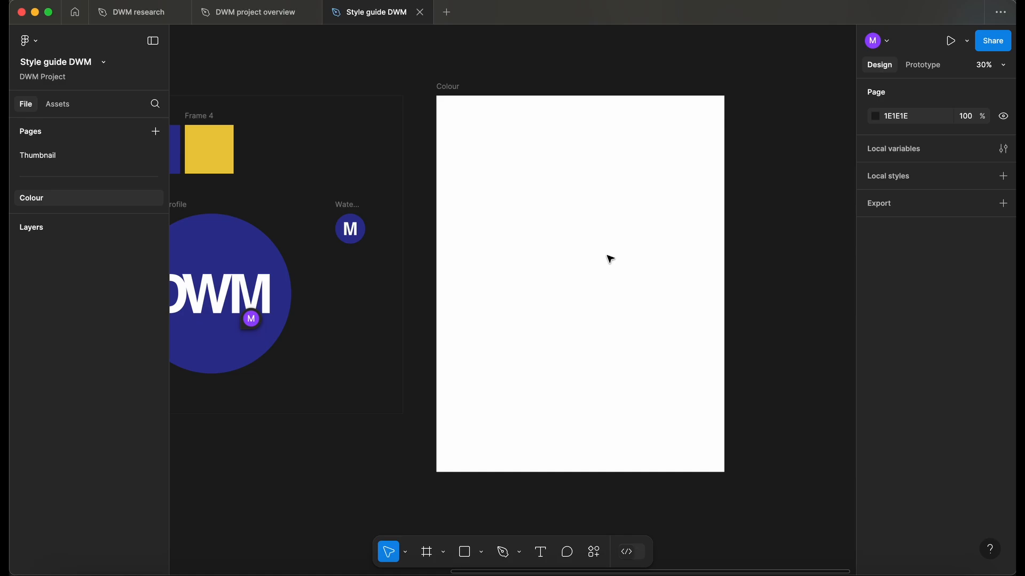
- Draw an unfilled frame about 260 × 228 near the Colour frame's upper-left corner and place the text "RGB:" inside it
scroll(610, 259, up, 5)
key(f)
drag(332, 163, 487, 258)
mouse_move(487, 226)
mouse_down()
mouse_move(433, 226)
mouse_move(502, 213)
mouse_up()
scroll(371, 248, up, 5)
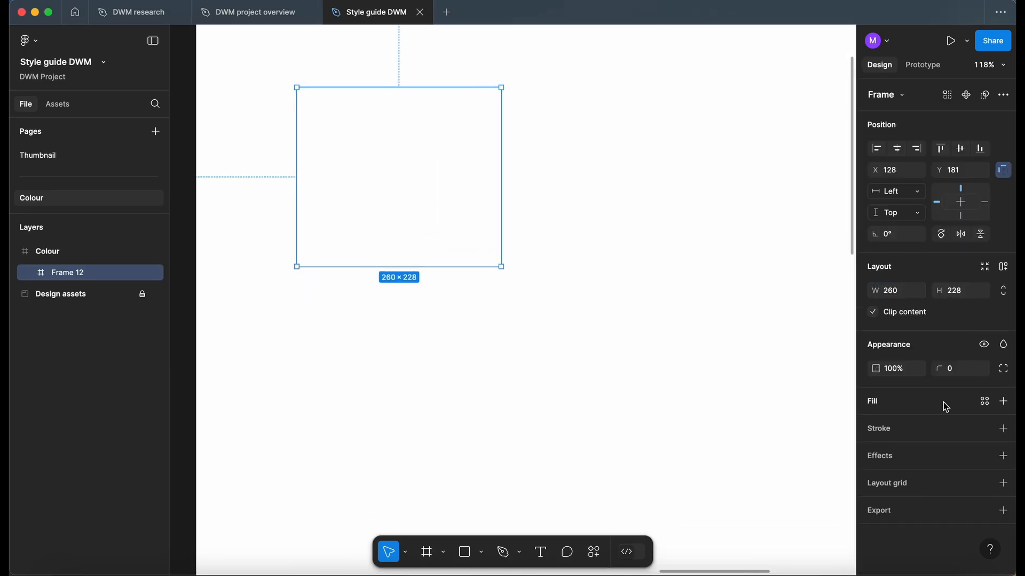
key(ctrl+v)
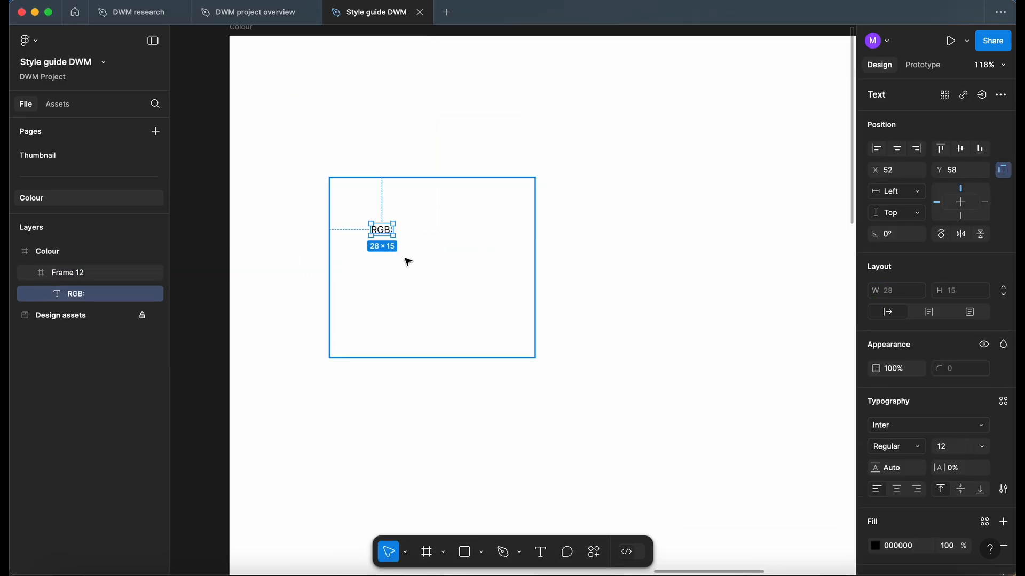
- Apply auto layout to the frame around the "RGB:" text and set its width to 260
click(408, 261)
scroll(434, 273, up, 1)
key(shift+a)
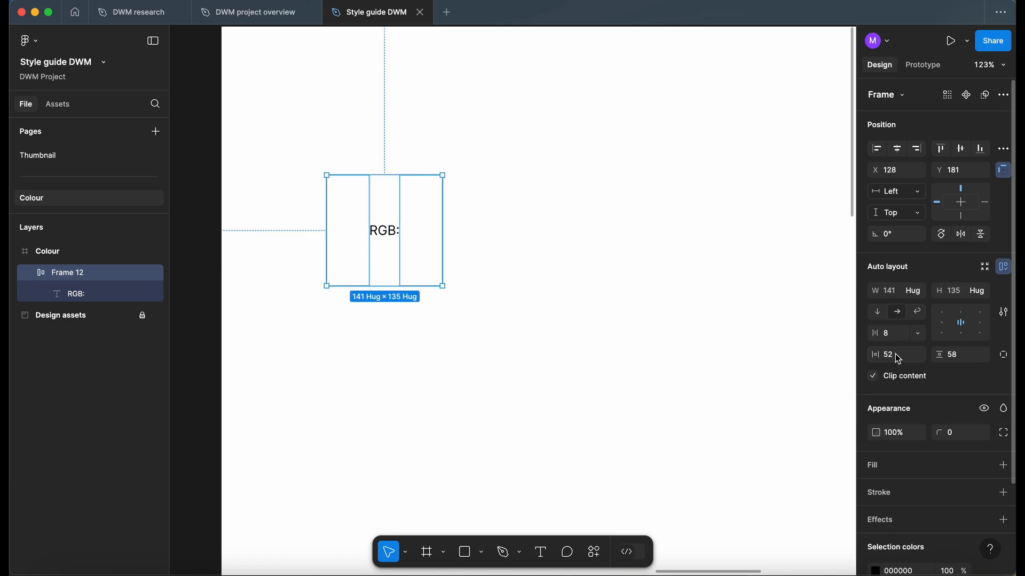
drag(939, 291, 994, 334)
click(877, 293)
text(260)
key(Return)
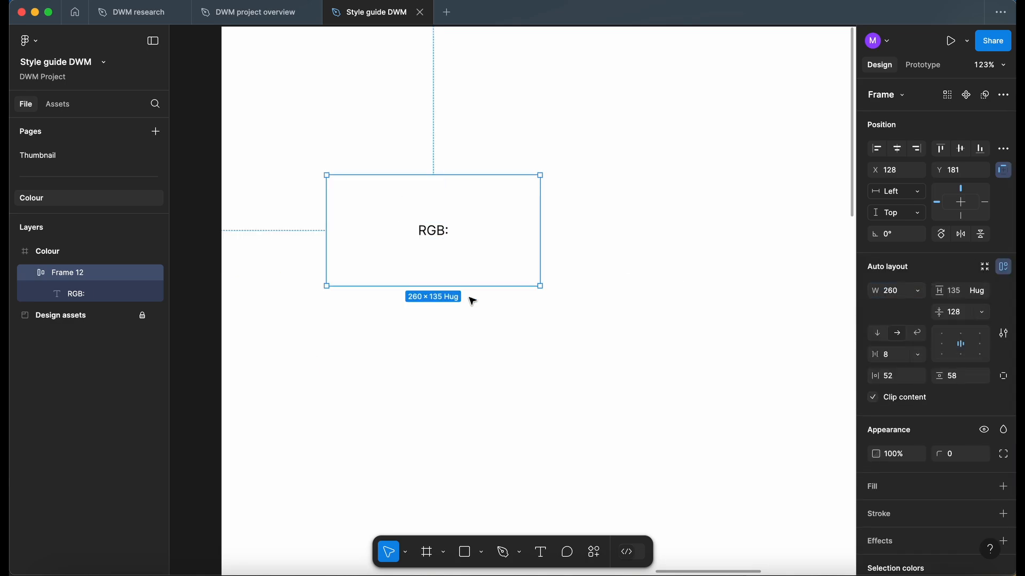
- Wrap the "RGB:" text in a nested auto layout frame named "Content" and name the outer frame "_Swatch"
click(75, 294)
key(shift+a)
click(97, 316)
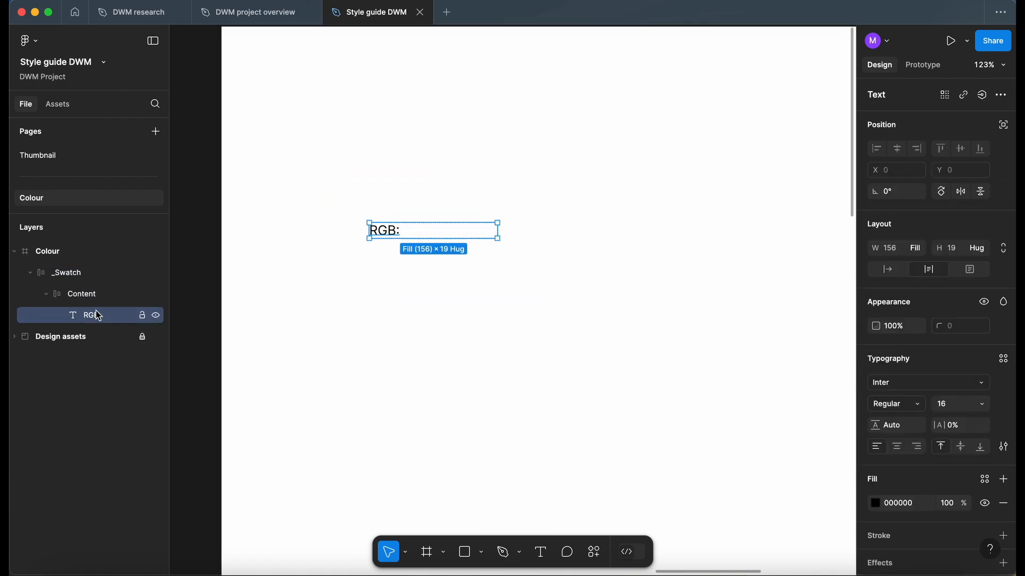
- Duplicate the "RGB:" text twice inside Content and change the middle line to "#Hex code"
key(super+d)
key(super+d)
double_click(430, 230)
text(#Hex code)
- Stack the Content frame's text lines vertically with a gap of 8
click(81, 294)
click(877, 269)
click(893, 290)
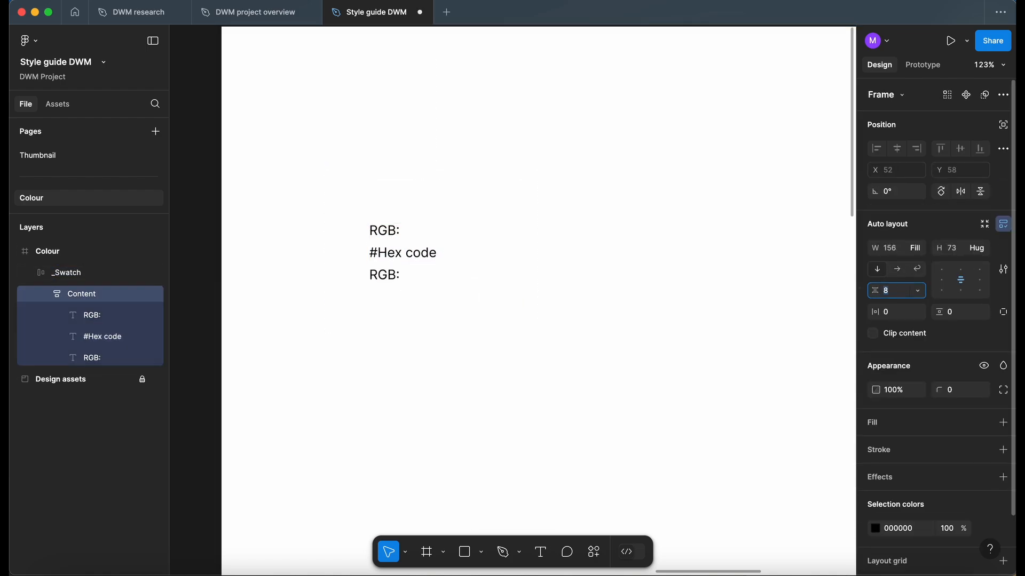
text(4)
key(Return)
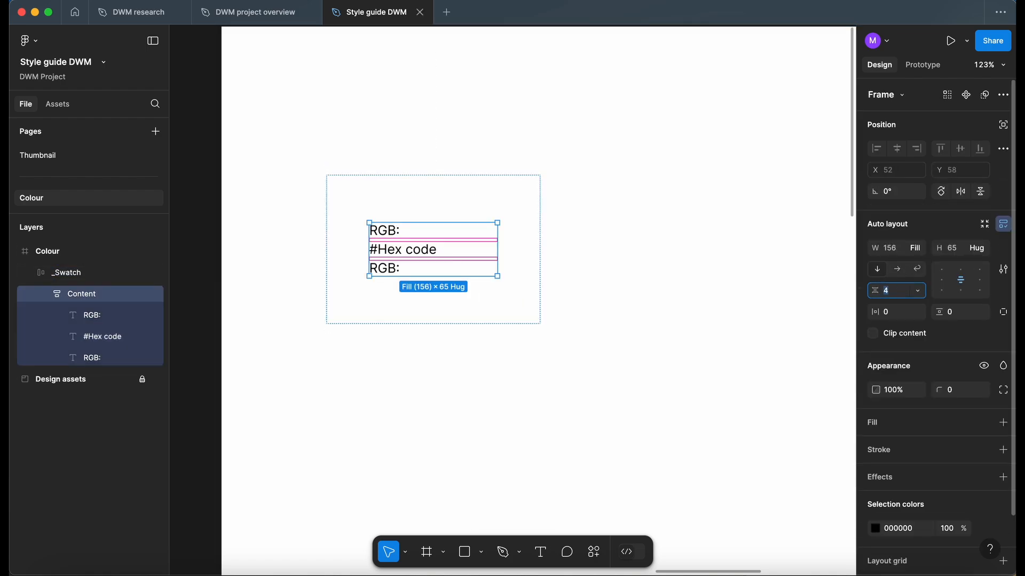
text(8)
- Add a light grey F3F1F1 fill to the _Swatch frame
click(66, 273)
click(1003, 466)
click(876, 487)
drag(697, 242, 697, 251)
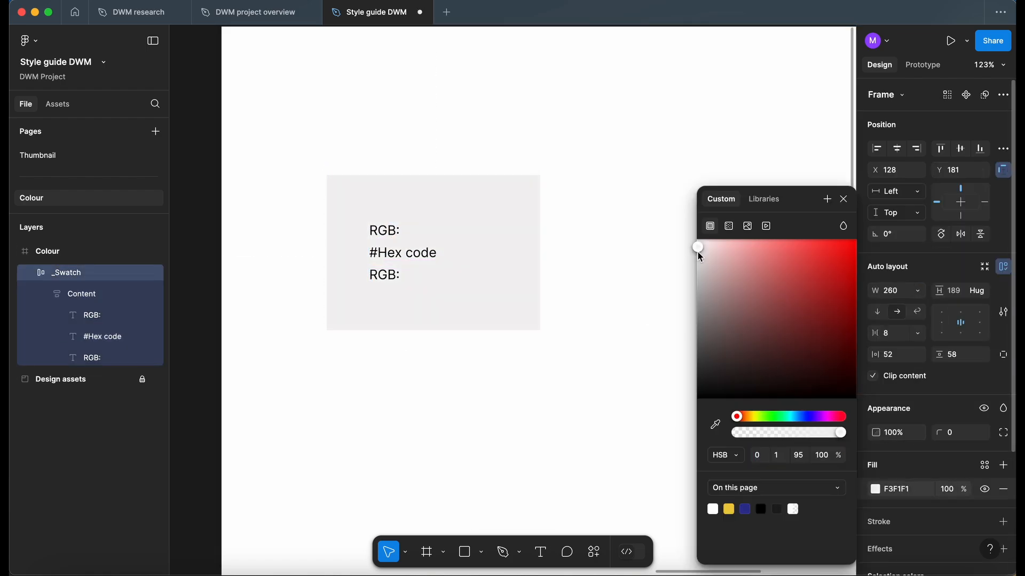
click(728, 455)
click(728, 388)
click(568, 380)
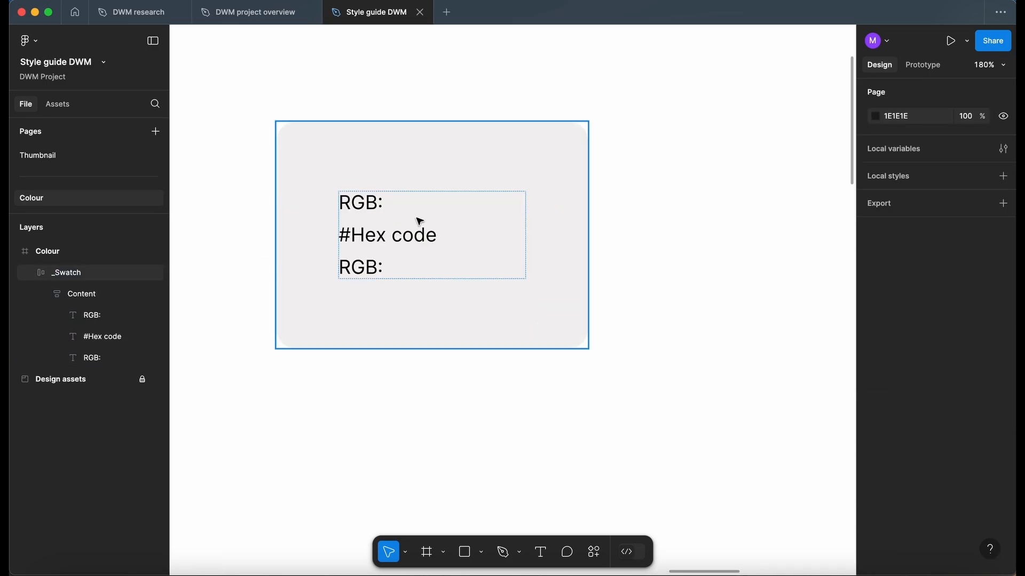
- Add the text "Heading" just above the _Swatch frame as a separate layer in the Colour frame
click(424, 246)
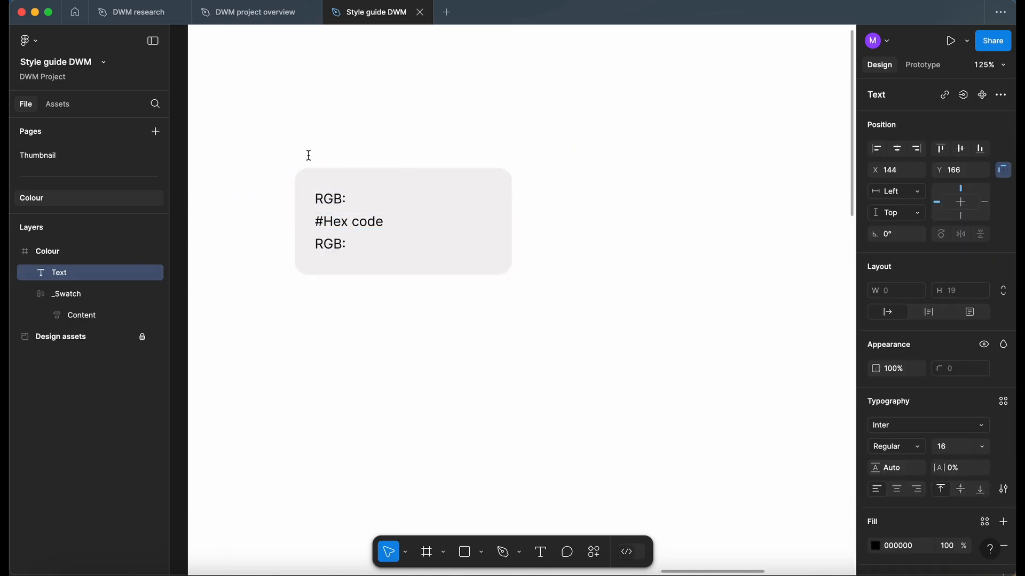
text(Heading)
key(Escape)
drag(82, 294, 69, 266)
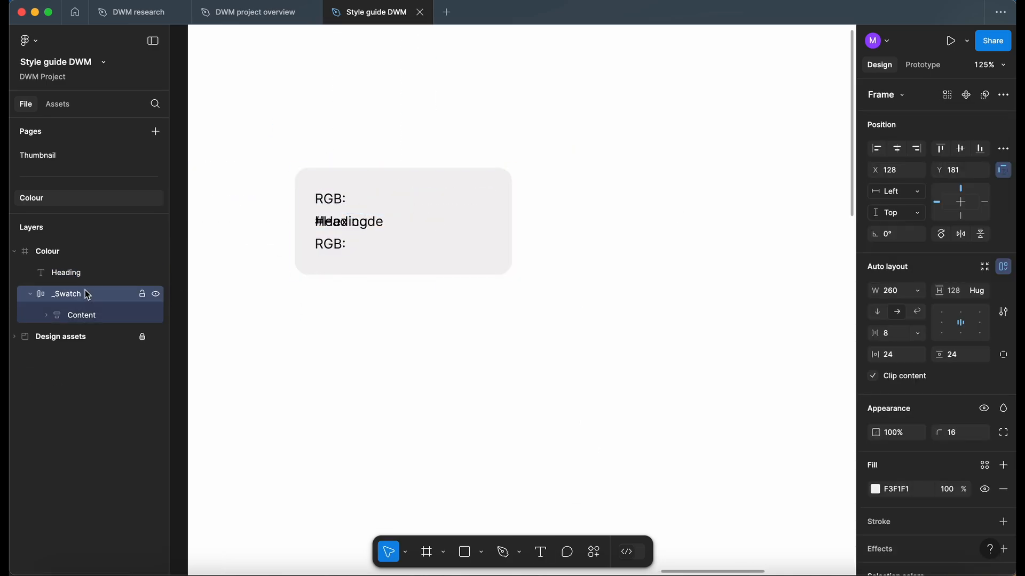
- Rename the grey swatch frame to "Colour" and wrap it with the Heading text in an auto layout frame named "_Swatch"
double_click(76, 293)
text(Colour)
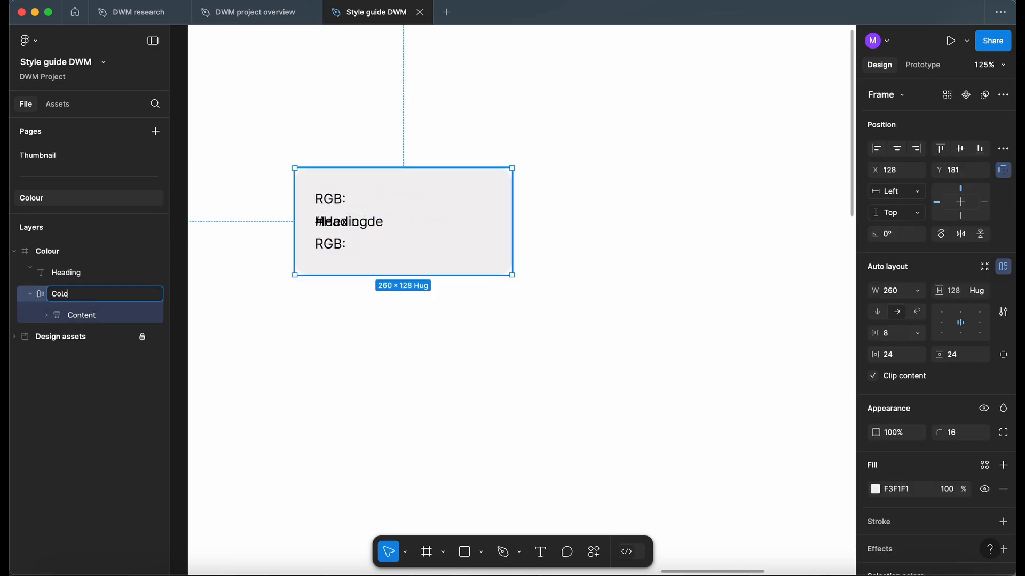
shift+click(67, 272)
key(shift+a)
double_click(69, 273)
text(_Swatch)
- Set the _Swatch frame's height to hug its contents and rebuild its vertical auto layout with a gap of 8 and no padding
click(1003, 125)
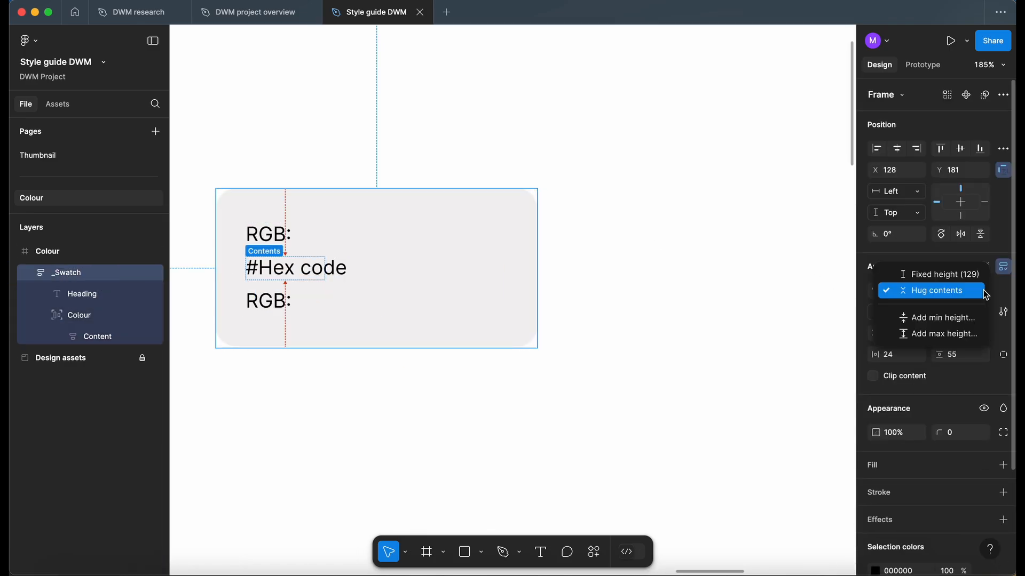
click(931, 291)
click(79, 294)
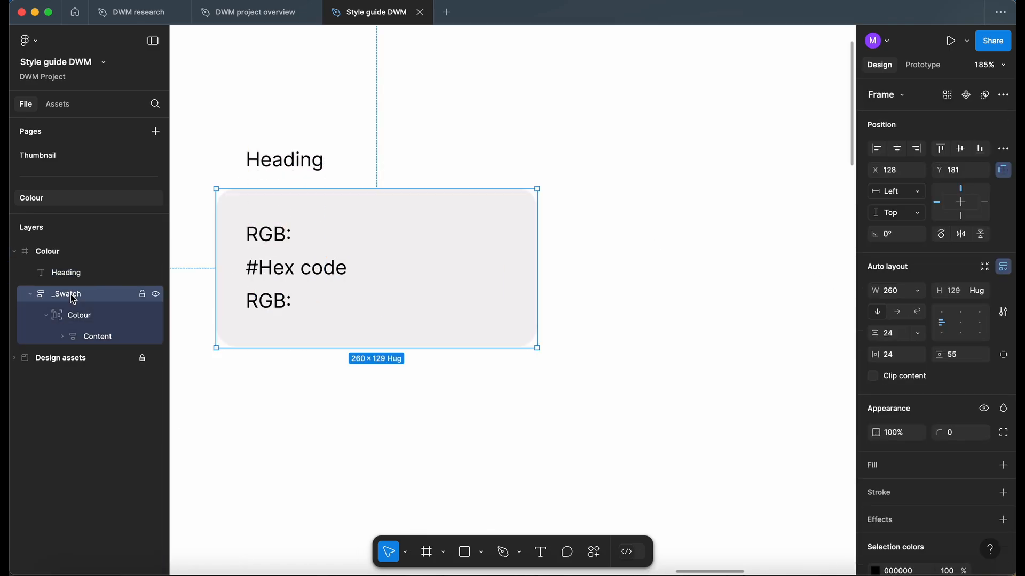
click(82, 274)
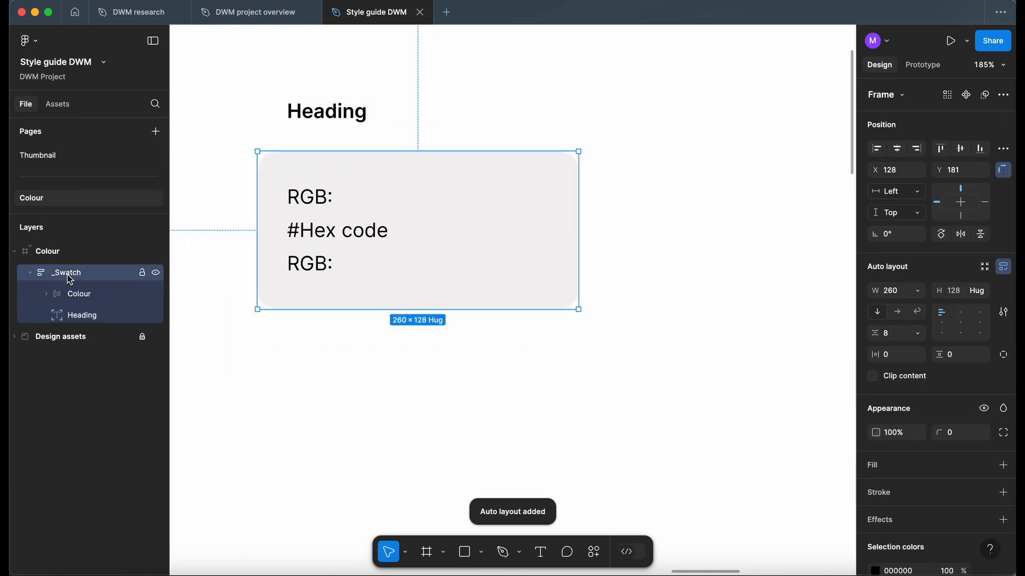
- Place the Heading text above the grey Colour block within the _Swatch auto layout
click(99, 314)
drag(99, 313, 106, 273)
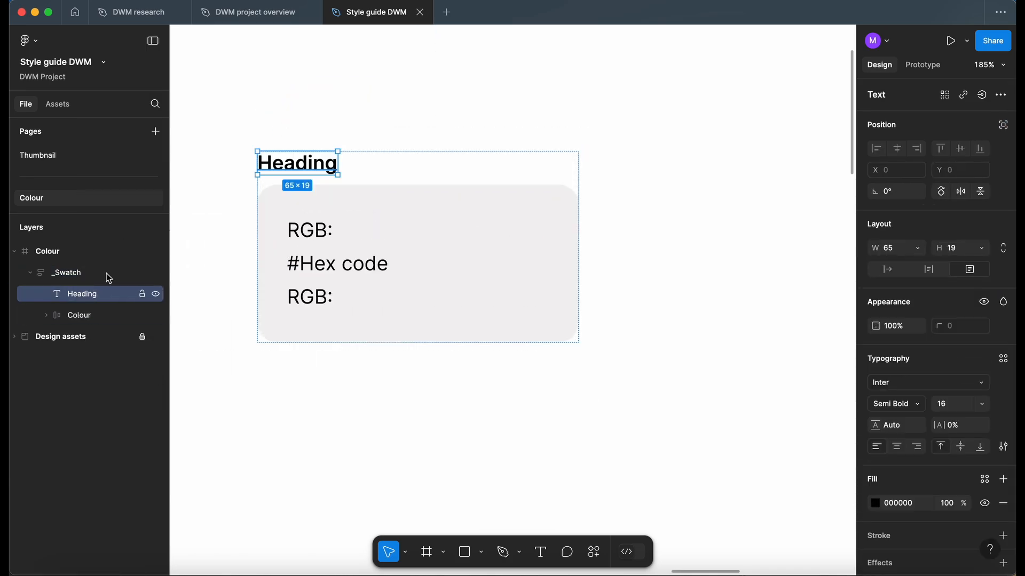
click(81, 315)
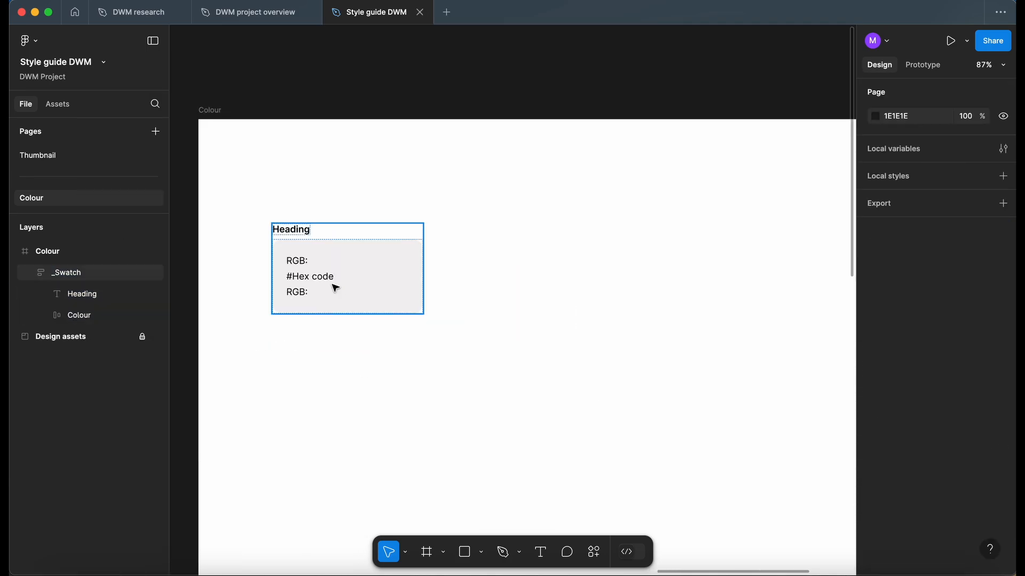
- Convert the _Swatch auto layout frame, with its Heading and Colour layers, into a component
click(335, 288)
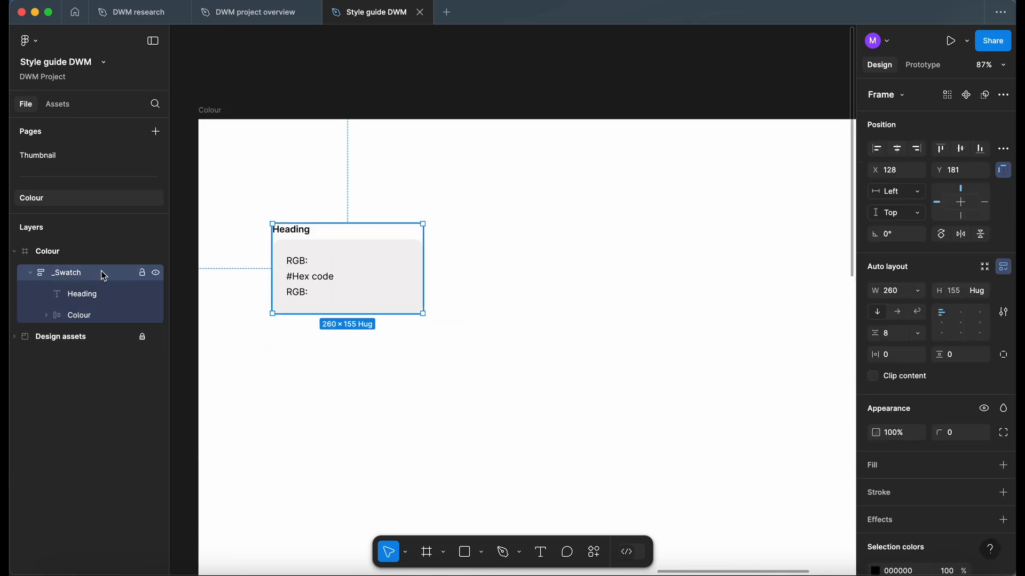
click(79, 294)
click(46, 315)
click(113, 339)
click(112, 400)
click(79, 315)
click(46, 315)
click(67, 273)
key(alt+super+k)
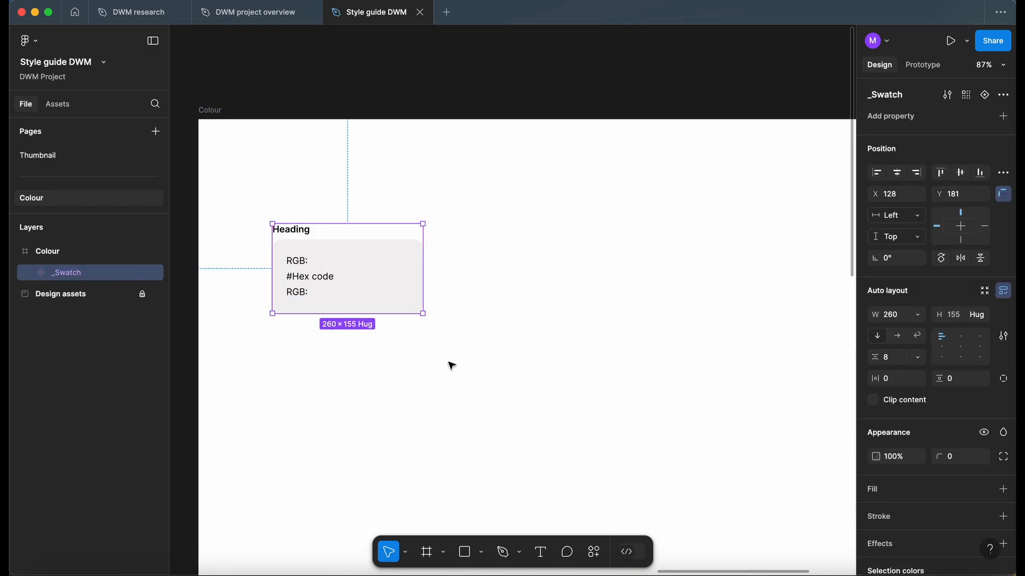
click(450, 366)
scroll(343, 261, down, 3)
scroll(343, 261, down, 2)
scroll(340, 320, down, 3)
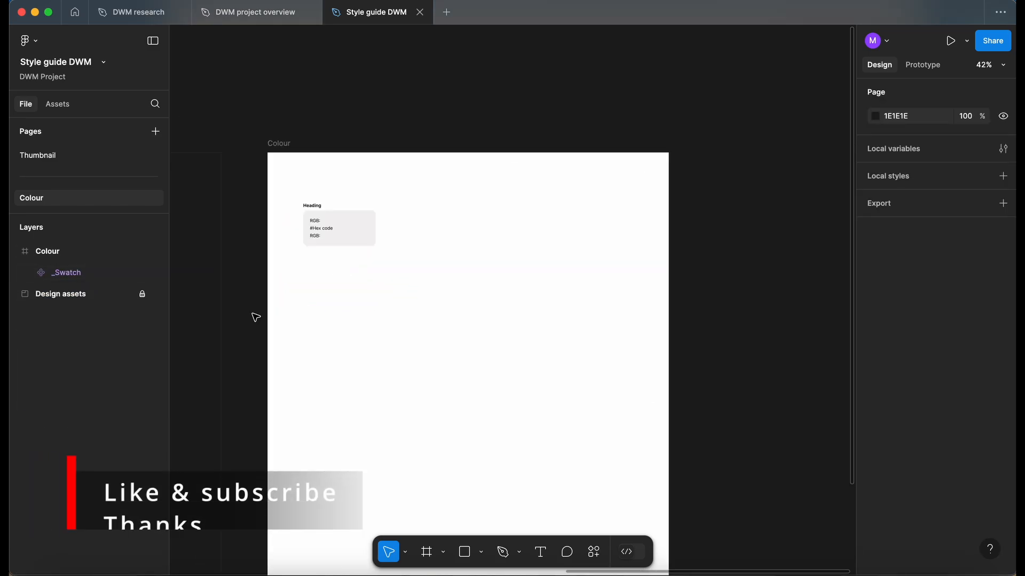
scroll(305, 223, down, 1)
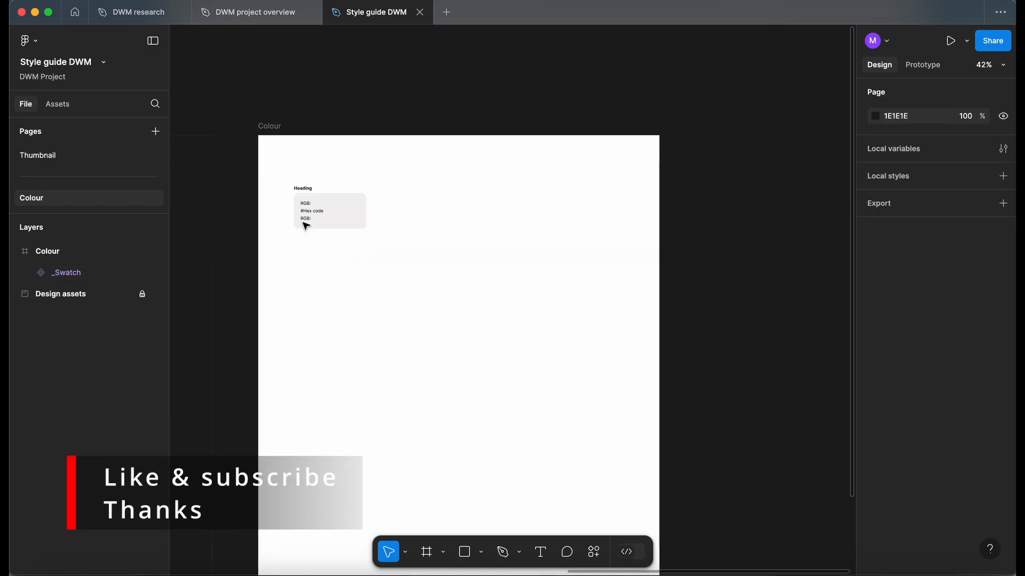
scroll(306, 224, up, 3)
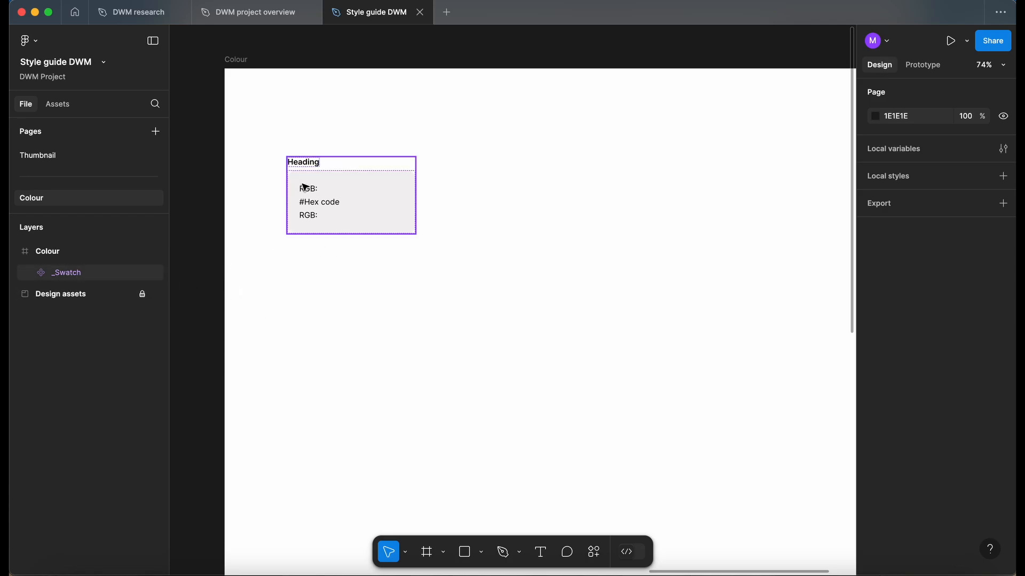
click(341, 186)
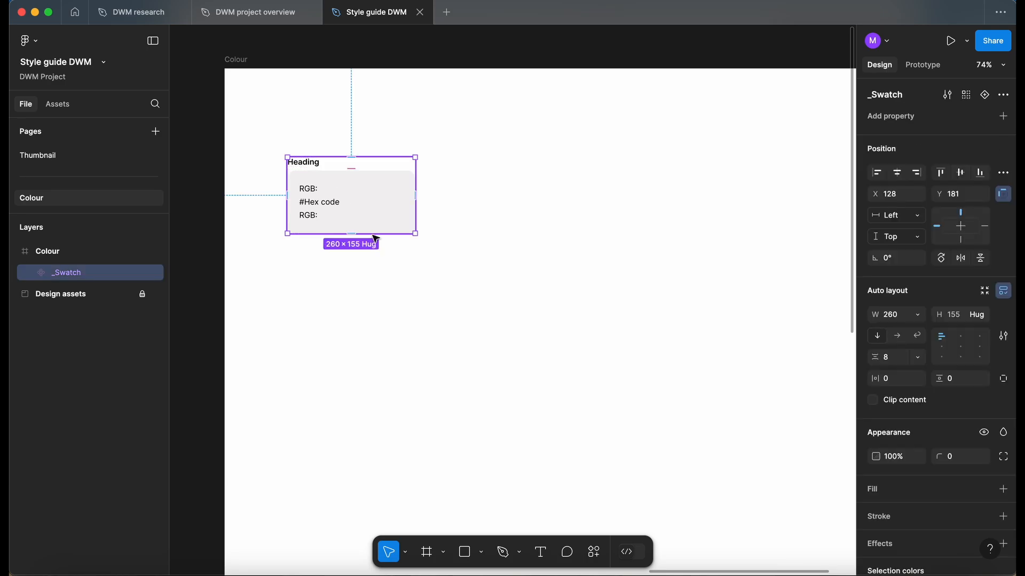
click(421, 265)
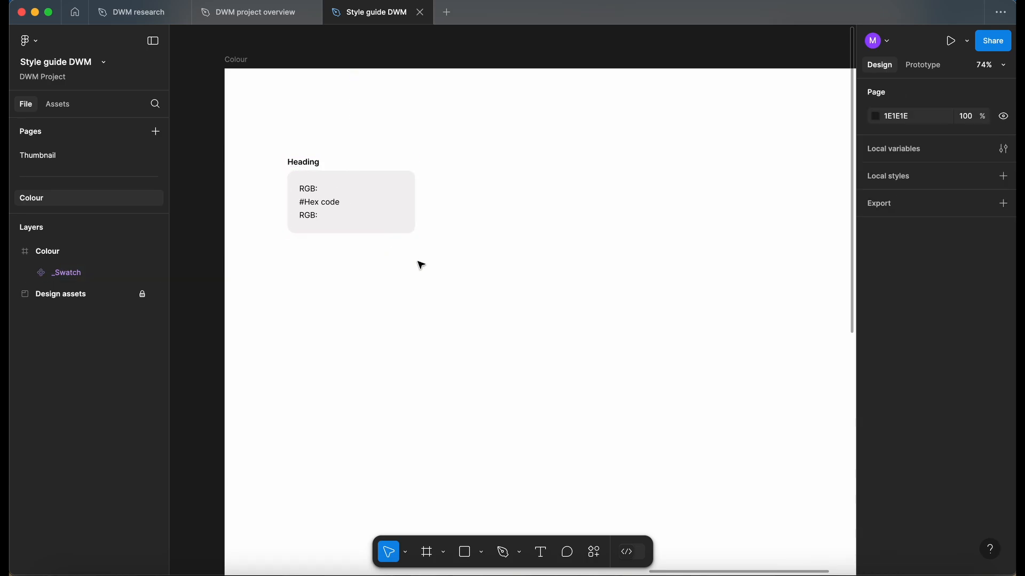
- Change the third text line in the _Swatch component's Colour block, below #Hex code, to "Notes:"
click(30, 273)
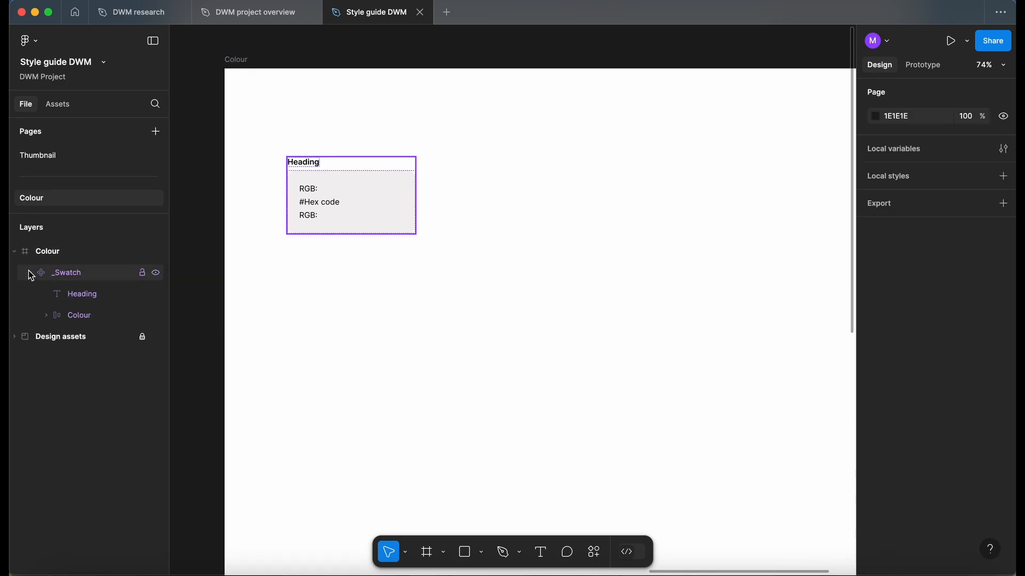
click(106, 291)
scroll(273, 227, down, 3)
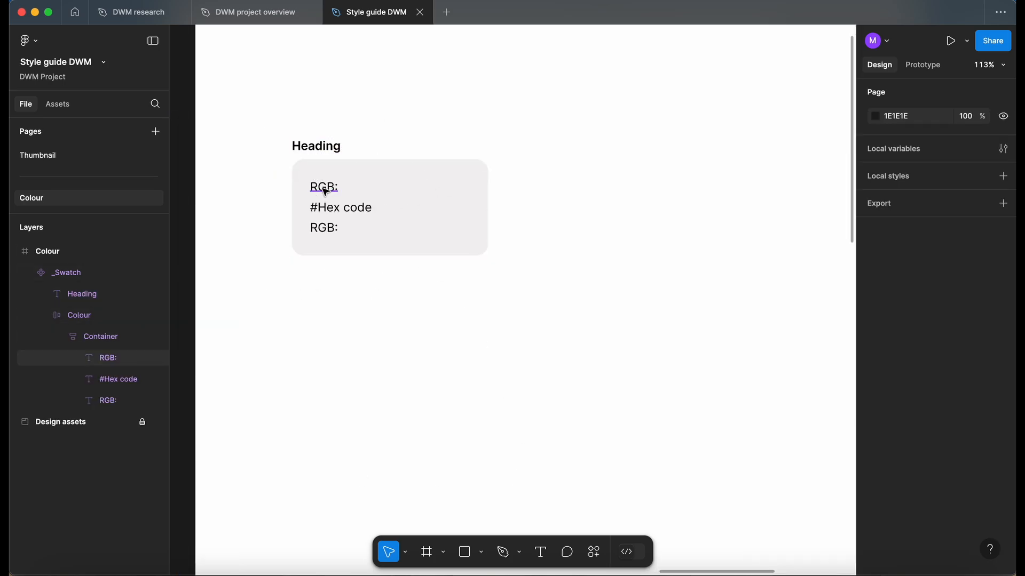
double_click(326, 190)
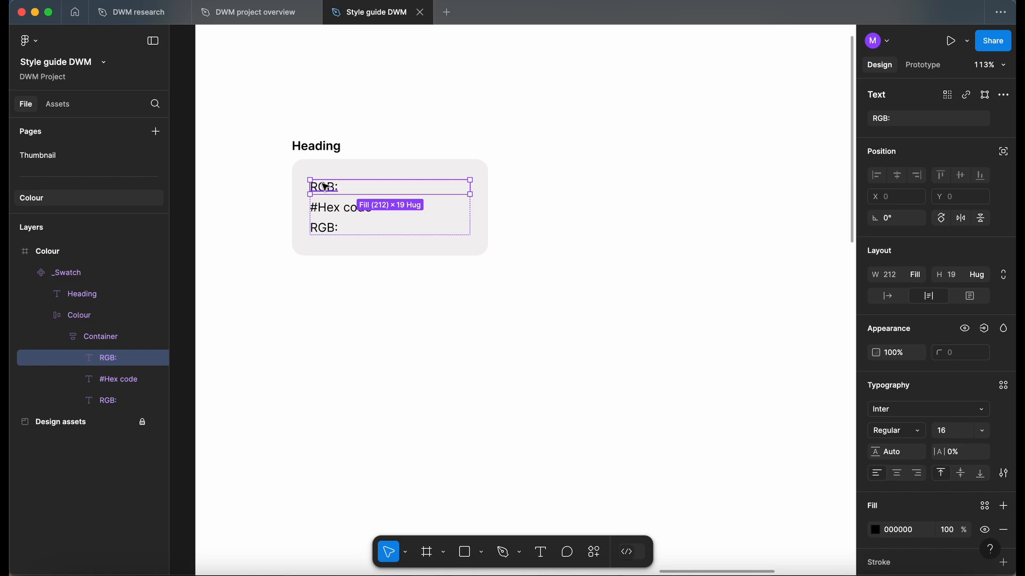
click(349, 214)
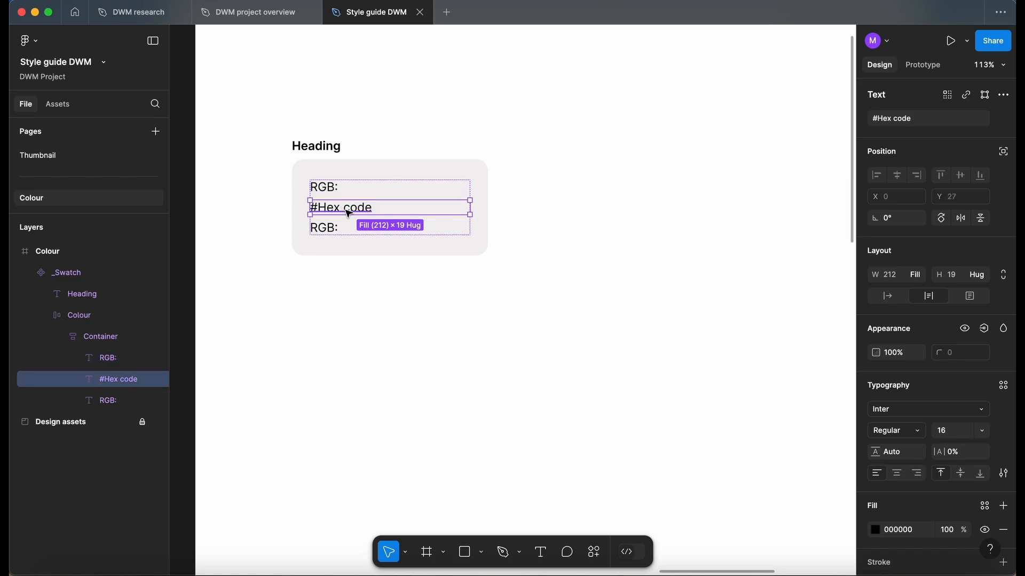
double_click(324, 228)
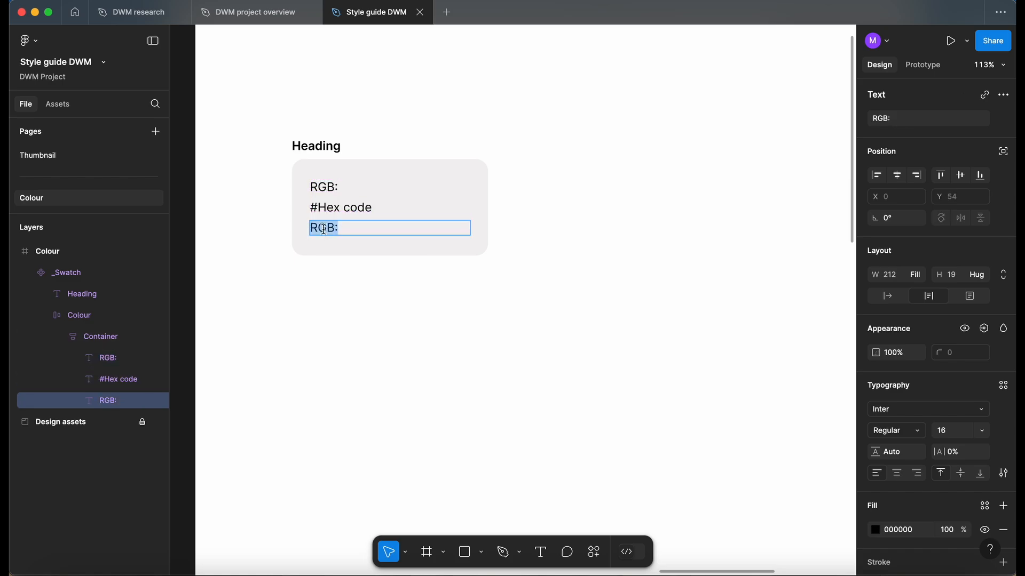
text(Notes)
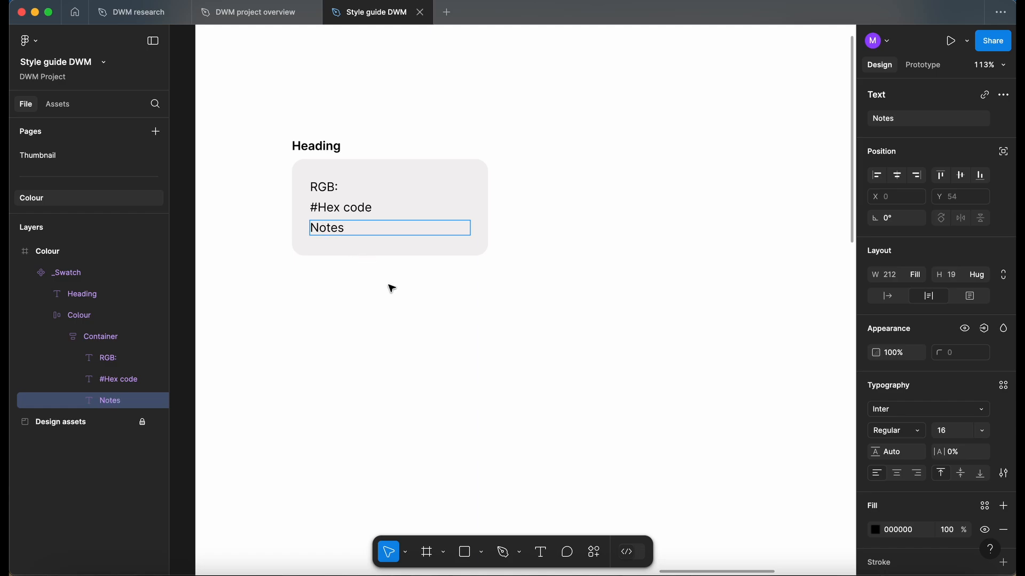
key(Escape)
key(Escape)
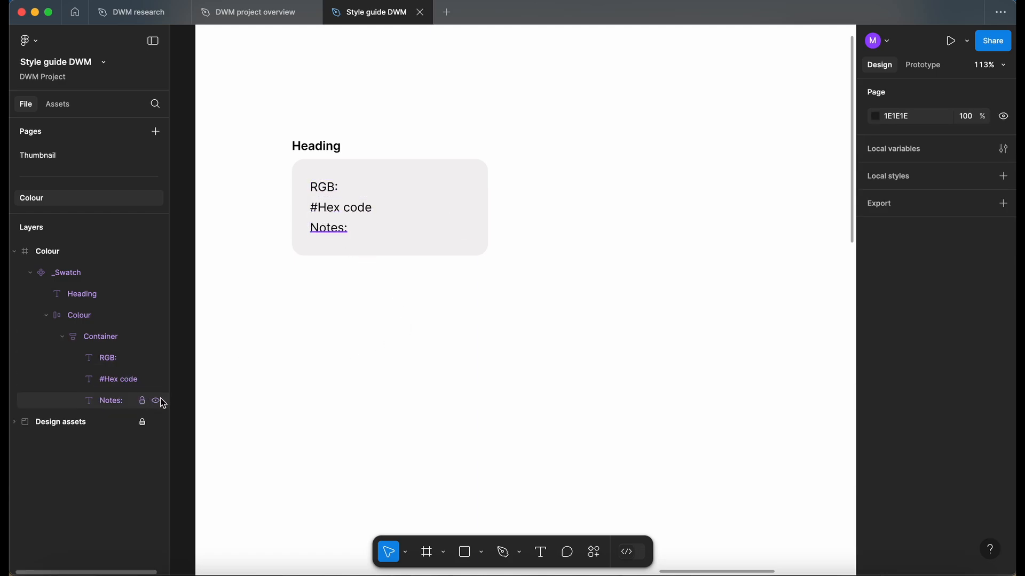
- Hide the Notes: text layer in the _Swatch component and collapse the component's layers
click(156, 401)
click(309, 246)
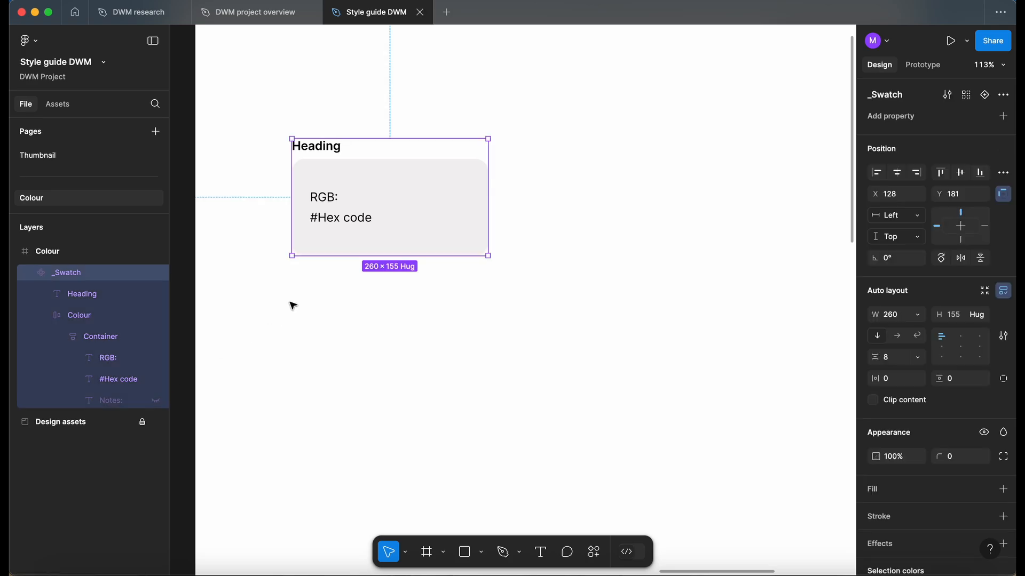
scroll(293, 306, down, 5)
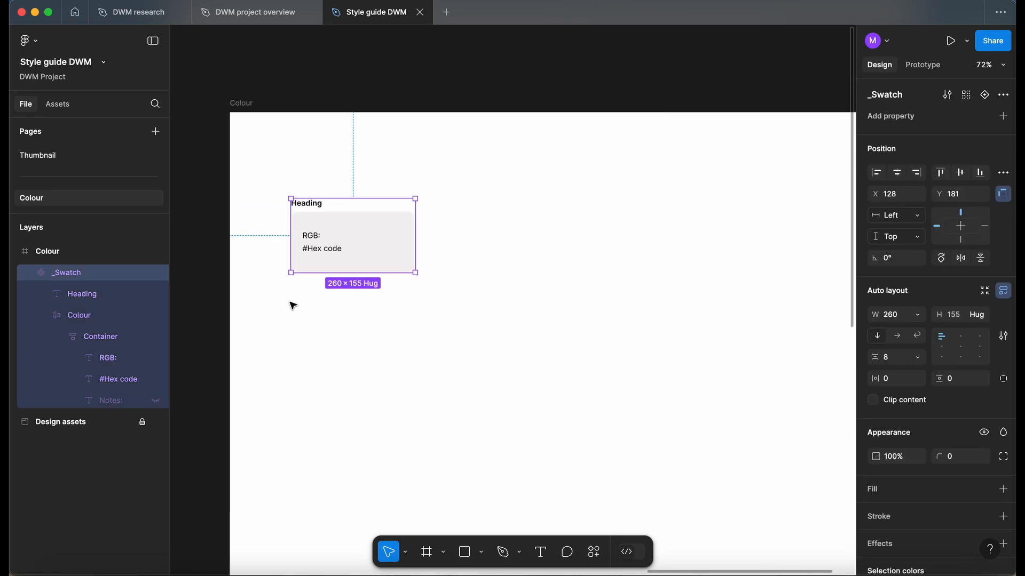
click(30, 273)
click(307, 353)
- Apply vertical auto layout to the Colour frame and set its width to 1920
scroll(306, 353, down, 3)
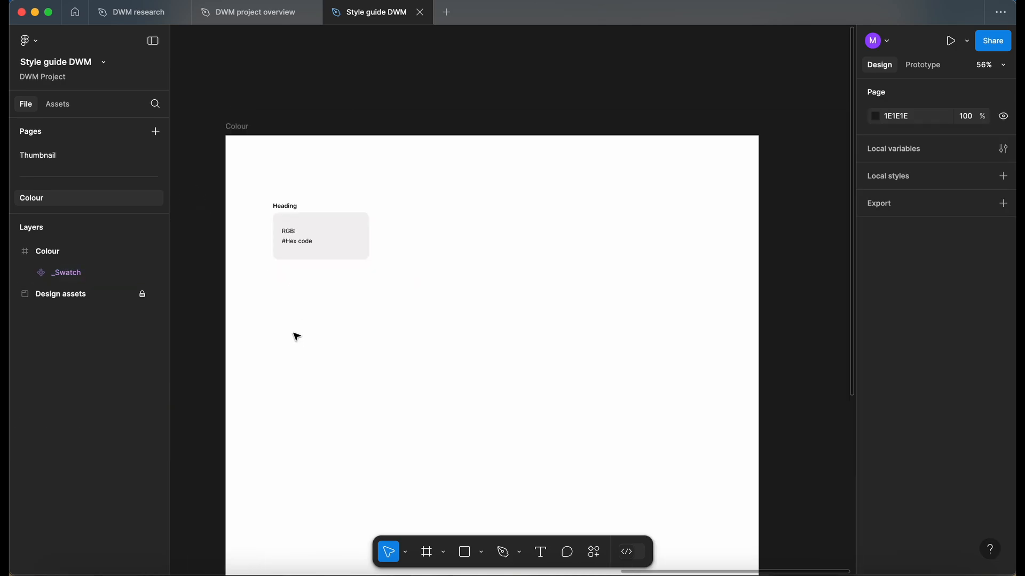
scroll(297, 336, up, 1)
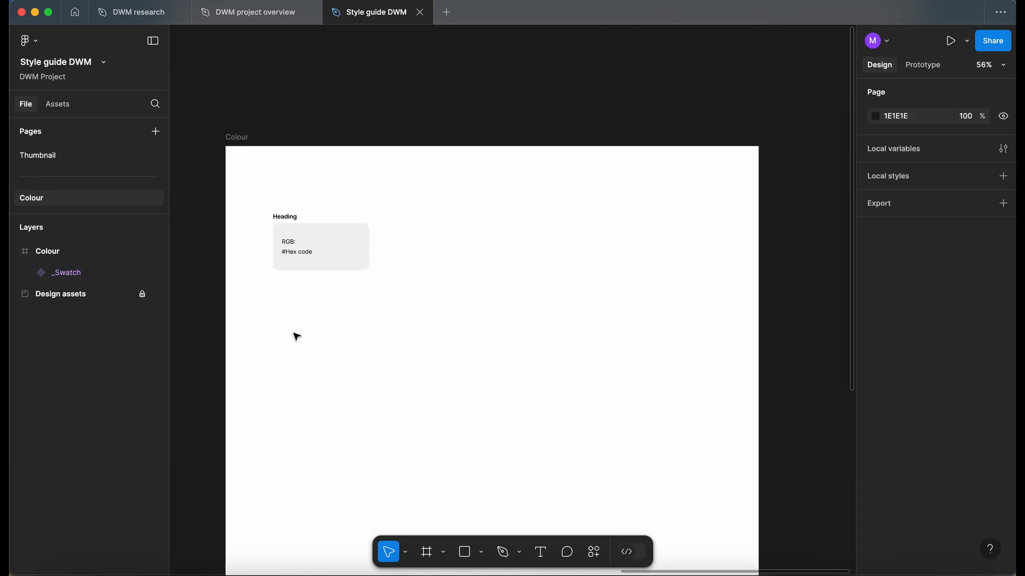
click(238, 138)
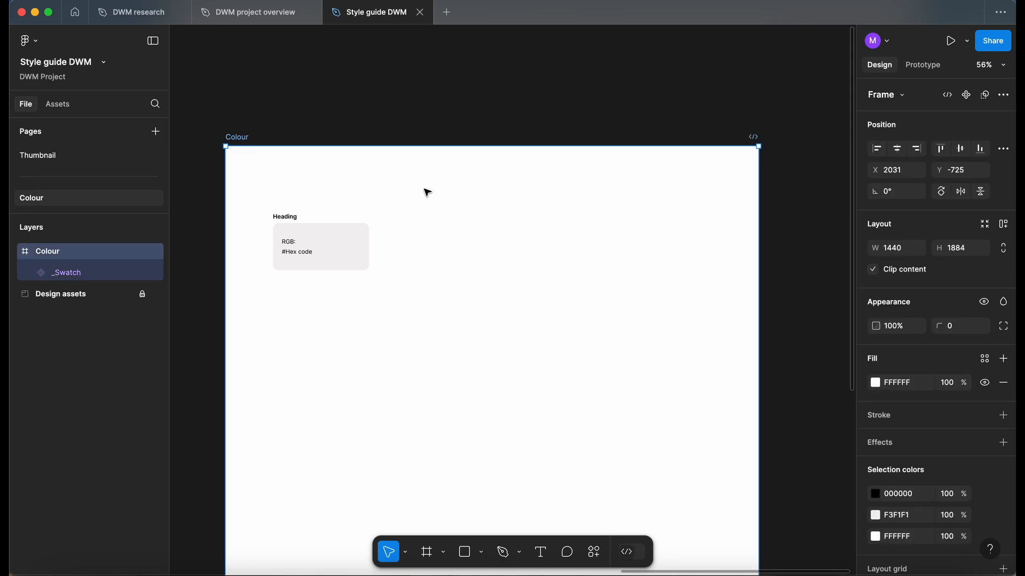
key(shift+a)
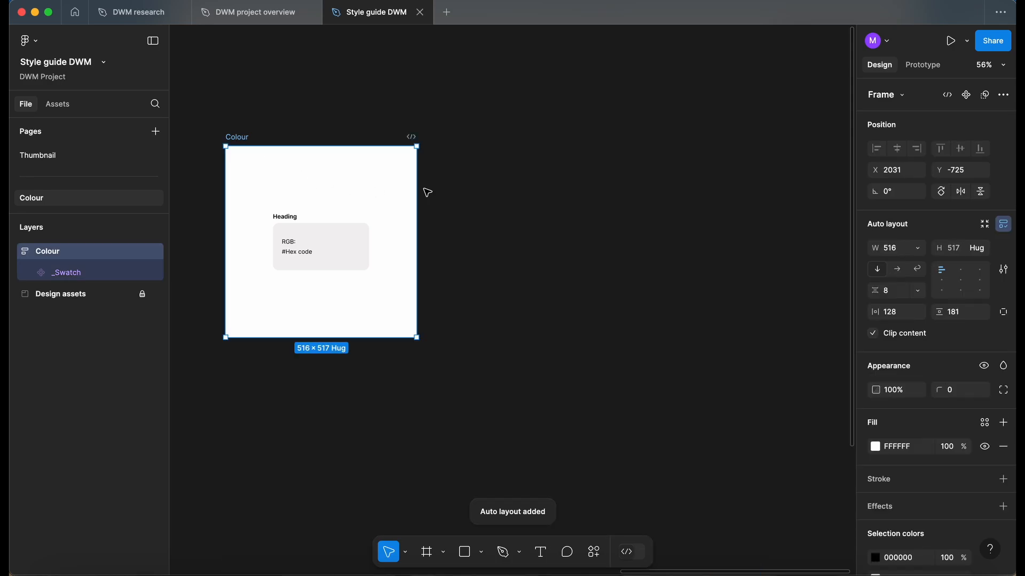
click(899, 251)
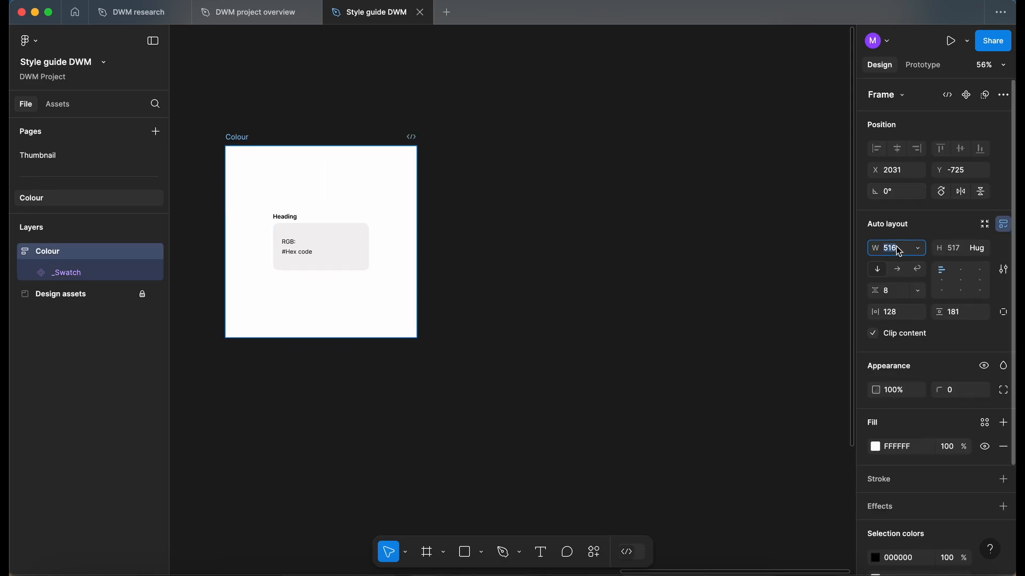
text(1920)
key(Return)
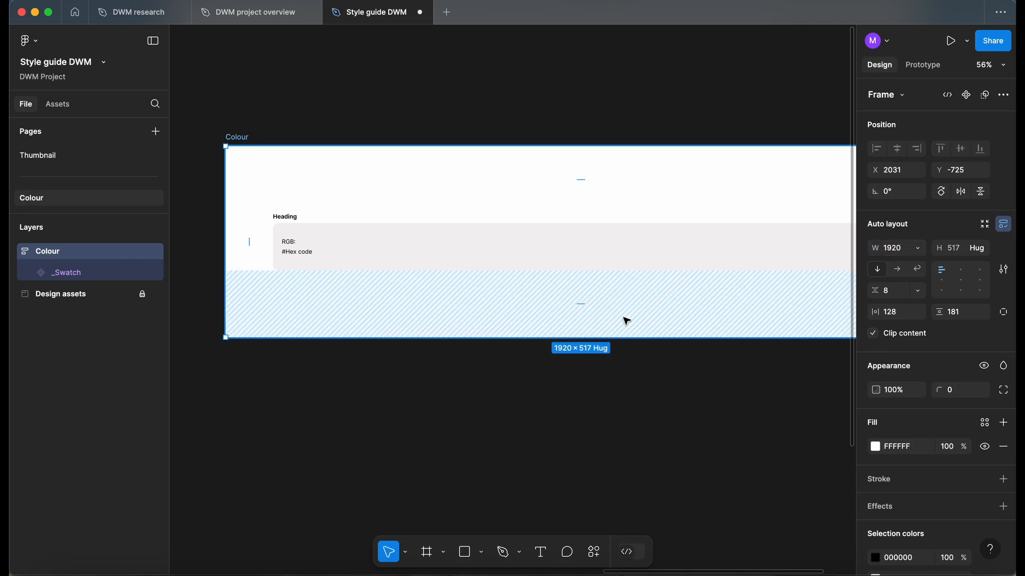
- Set the width of the _Swatch component inside the Colour frame to 260
click(427, 261)
click(894, 273)
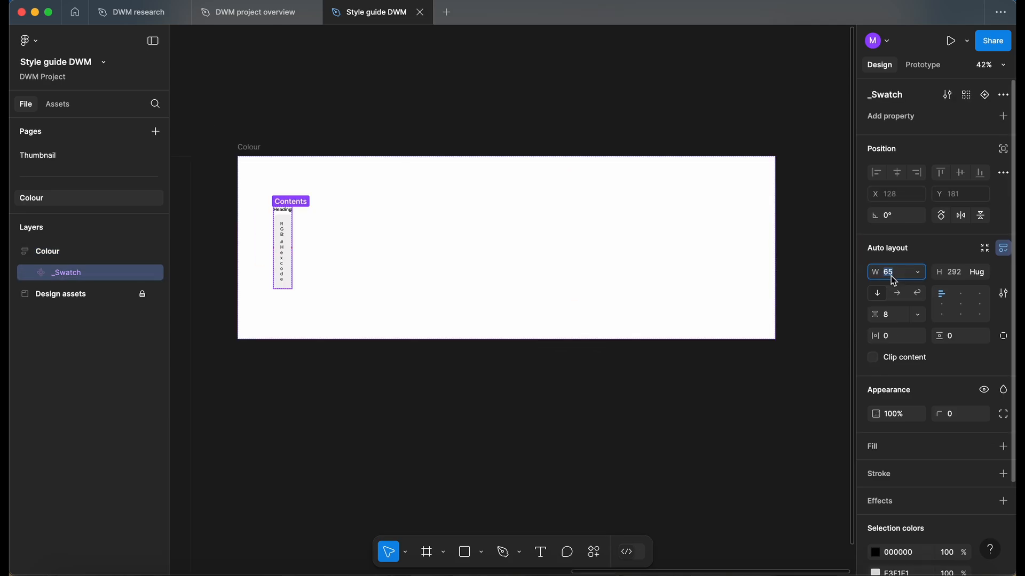
text(260)
key(Return)
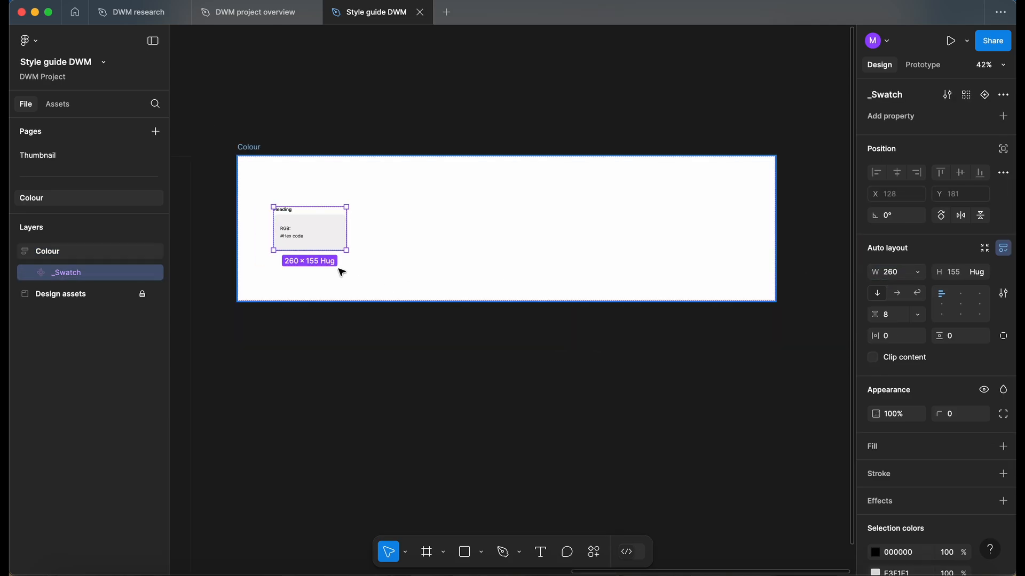
- Set the Colour frame's horizontal and vertical auto layout padding to 80
scroll(278, 251, up, 4)
click(324, 336)
scroll(324, 337, down, 3)
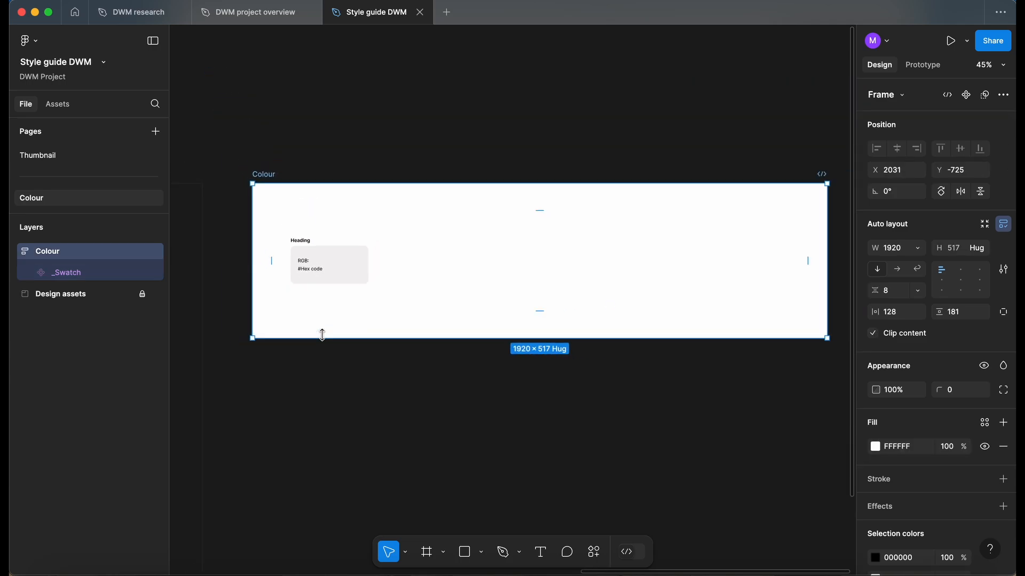
click(908, 313)
text(10)
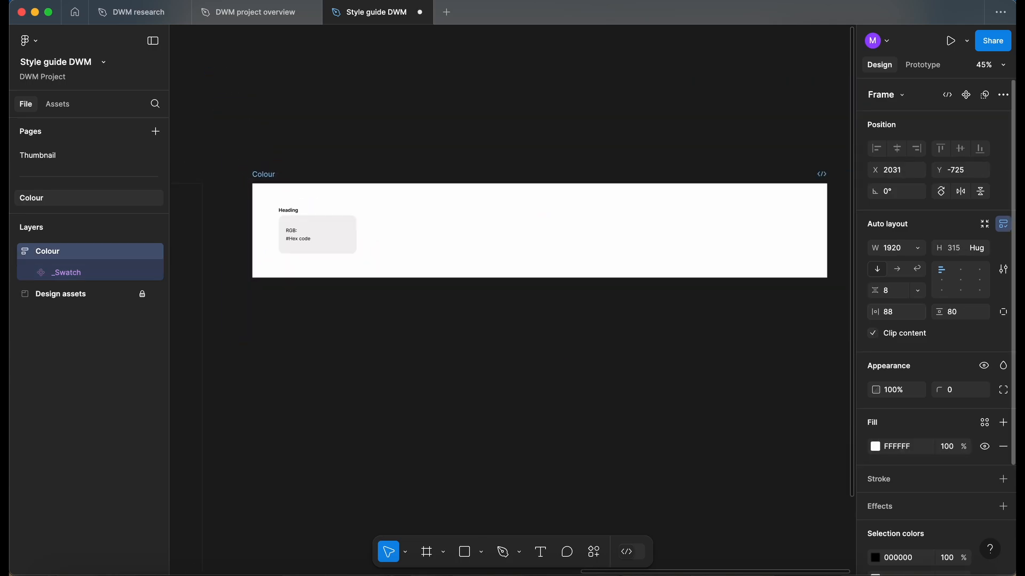
click(909, 315)
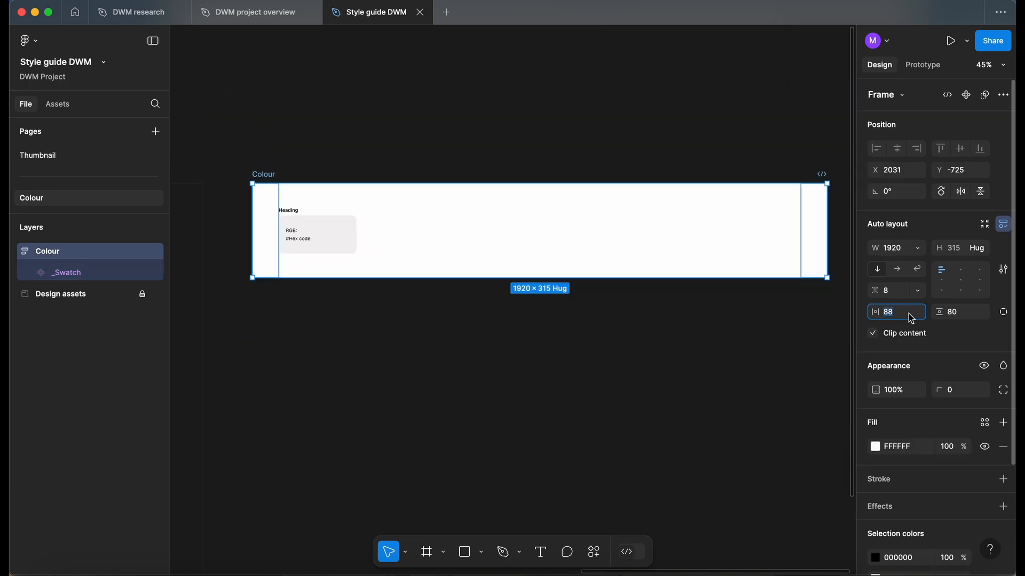
text(80)
key(Return)
- Add the text "Brand colours" above the _Swatch component inside the Colour frame
click(284, 216)
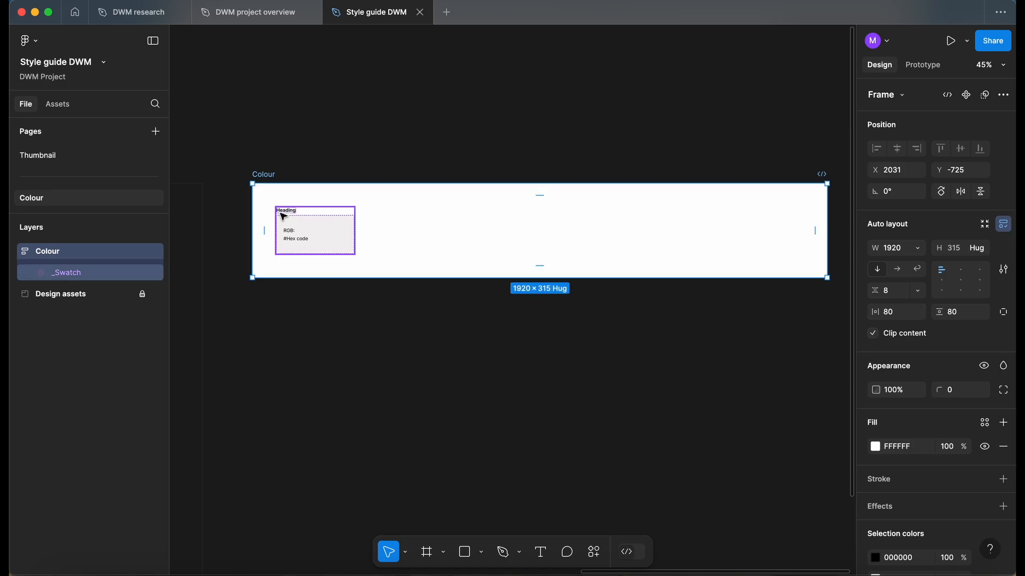
scroll(283, 216, up, 2)
key(t)
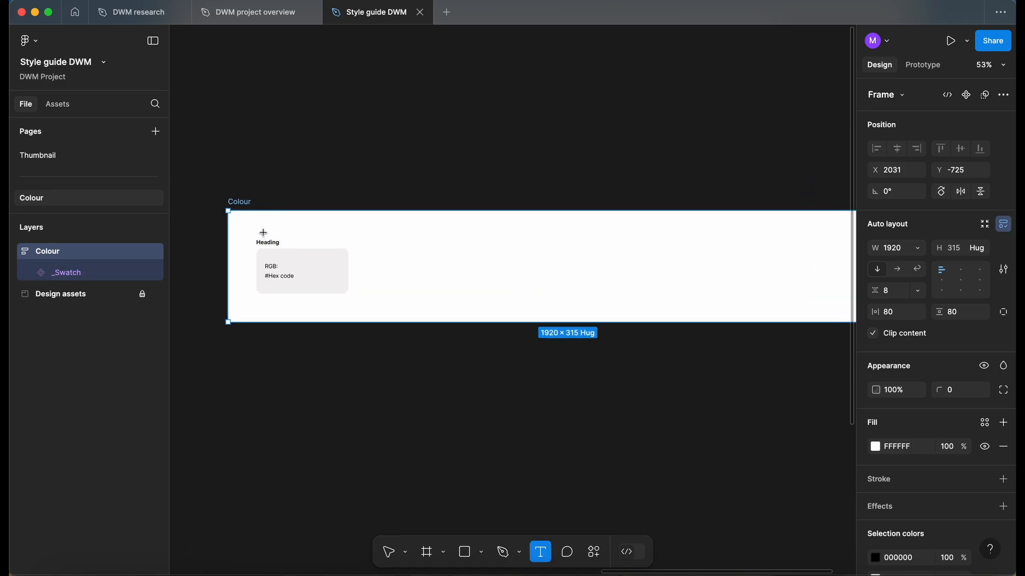
click(263, 233)
scroll(265, 235, up, 5)
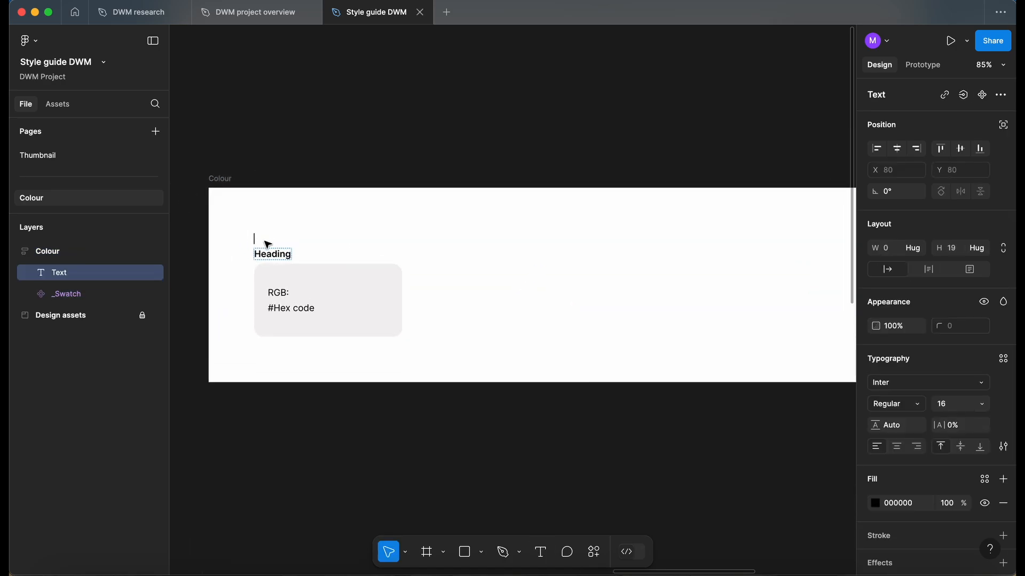
scroll(268, 241, up, 1)
text(Brand)
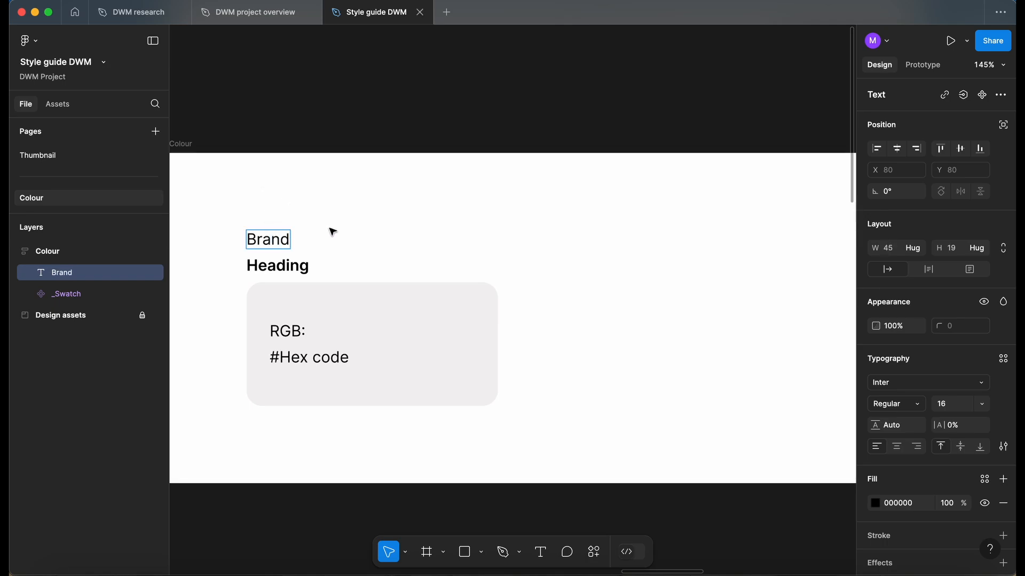
text( colours)
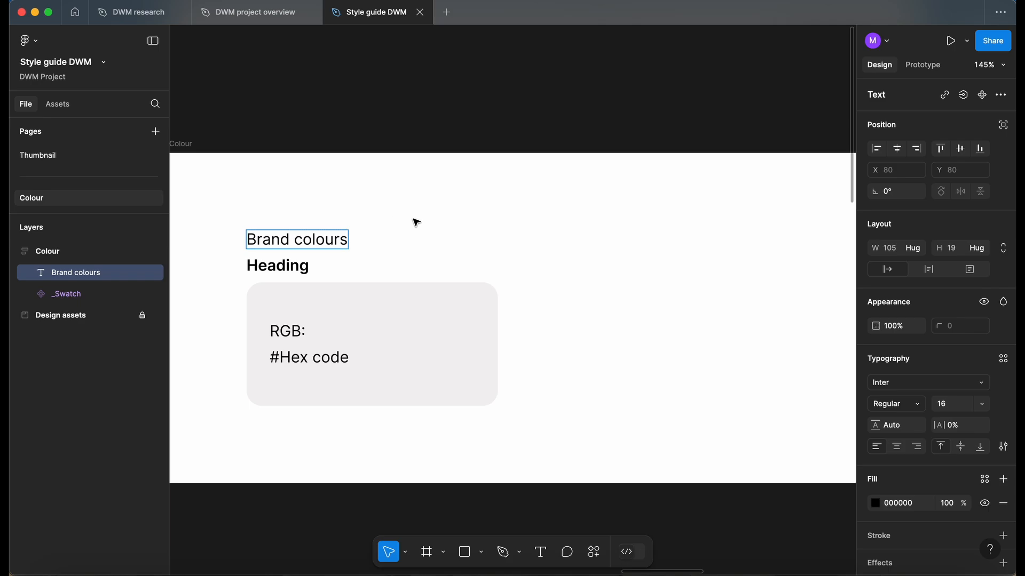
key(Escape)
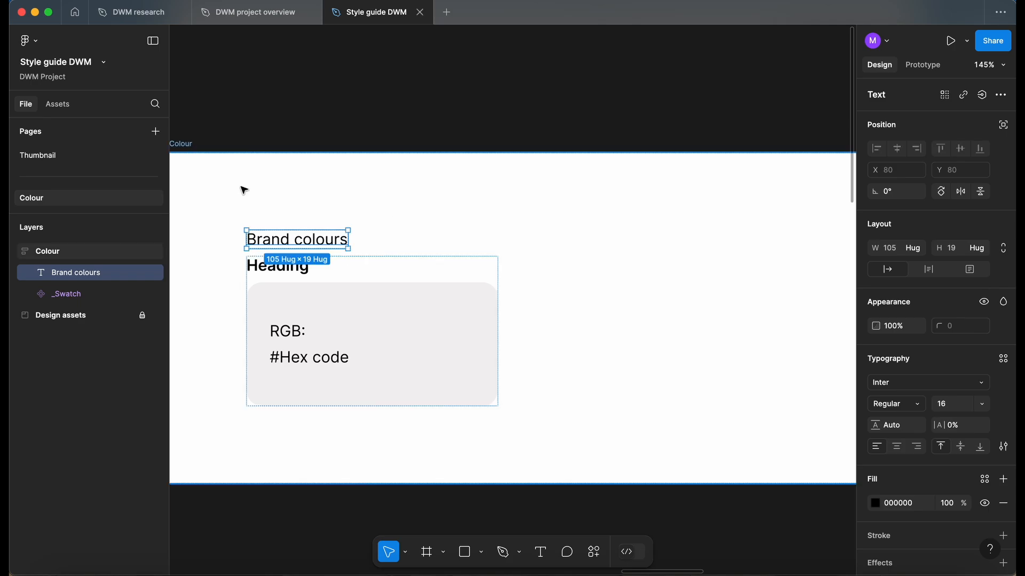
- Set the Colour frame's vertical auto layout gap to 48
click(188, 144)
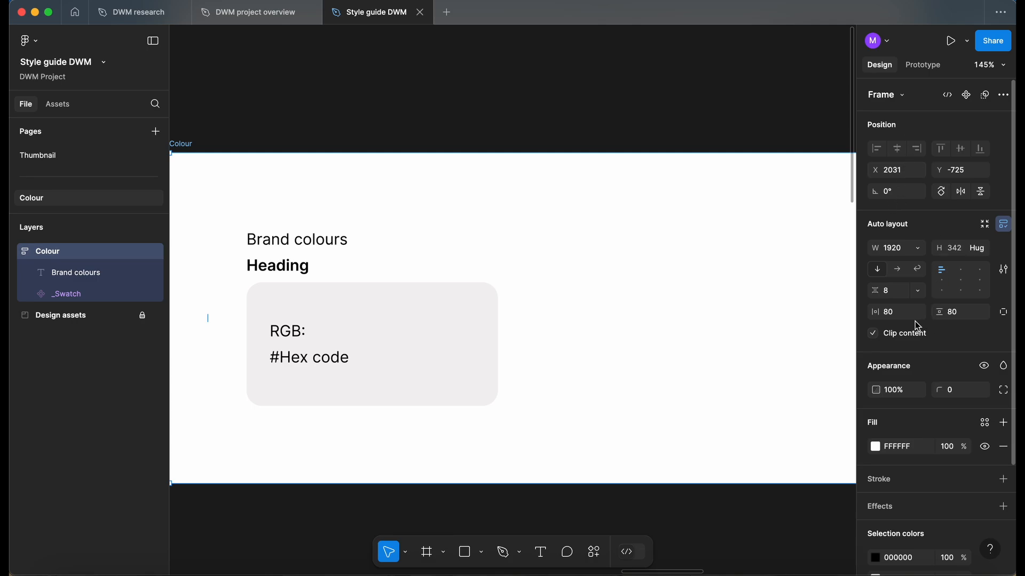
text(48)
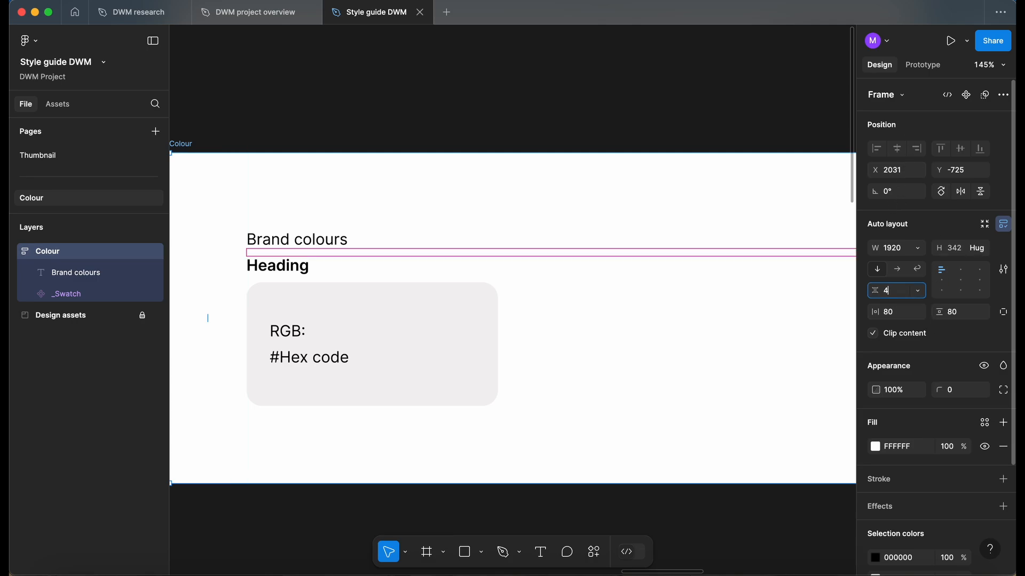
key(Return)
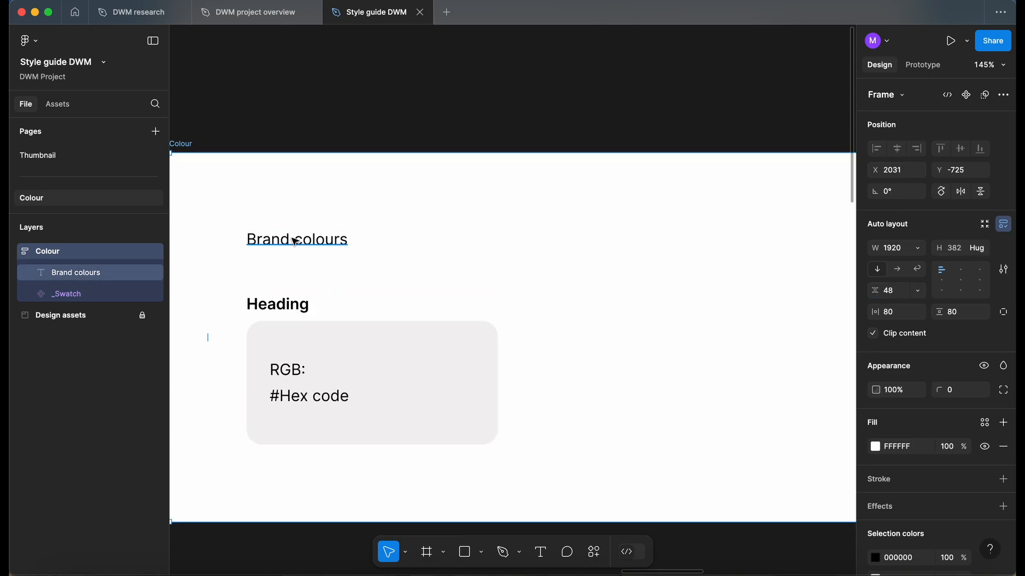
- Format the "Brand colours" text as Bold with a font size of 18
click(293, 239)
click(987, 410)
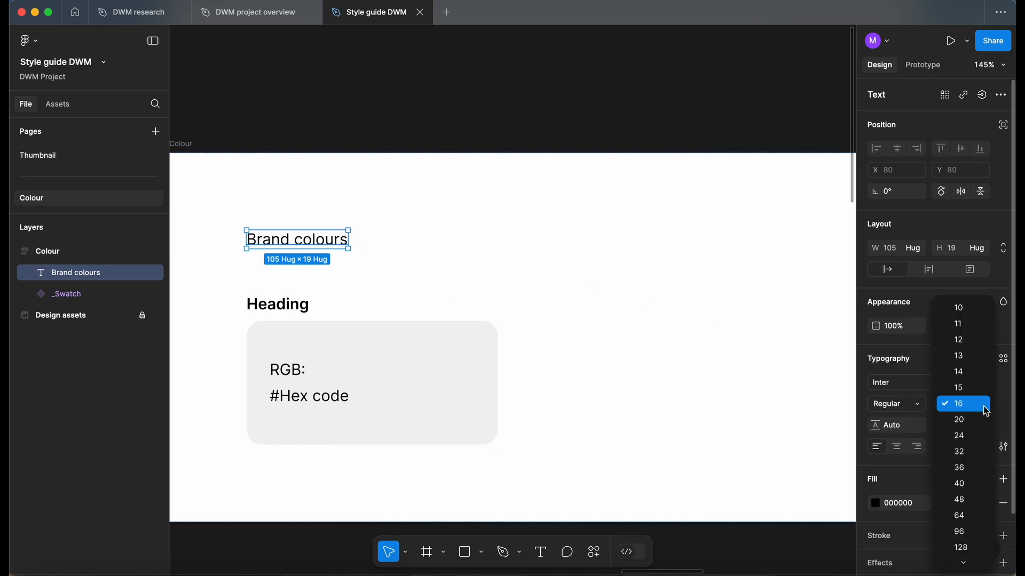
click(972, 405)
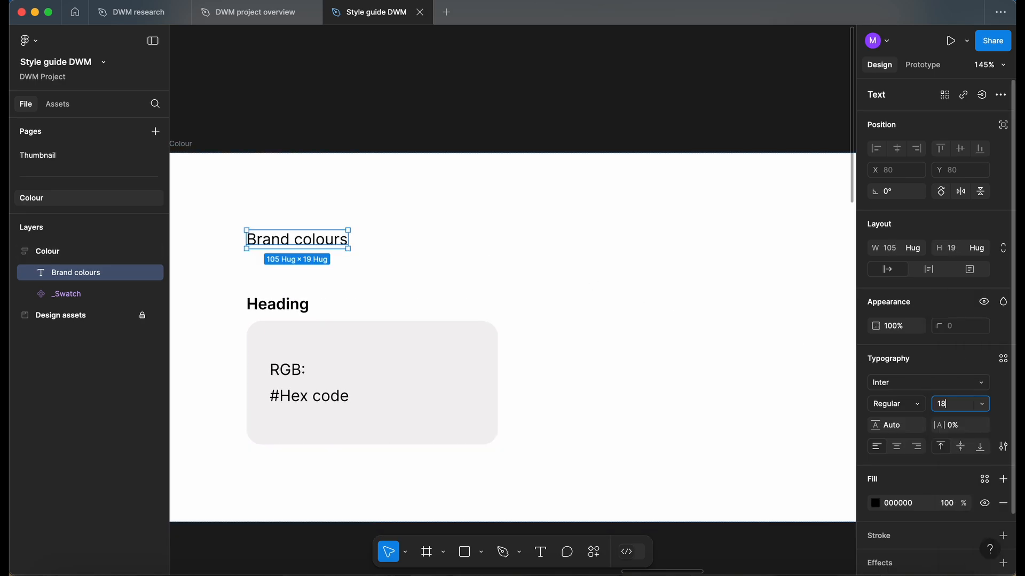
text(18)
key(Return)
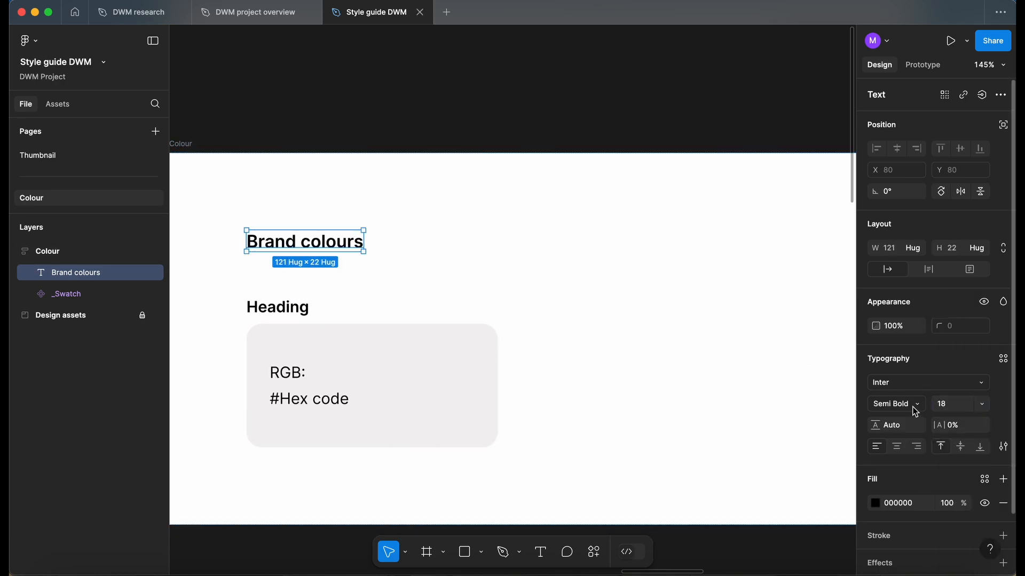
click(915, 408)
click(912, 419)
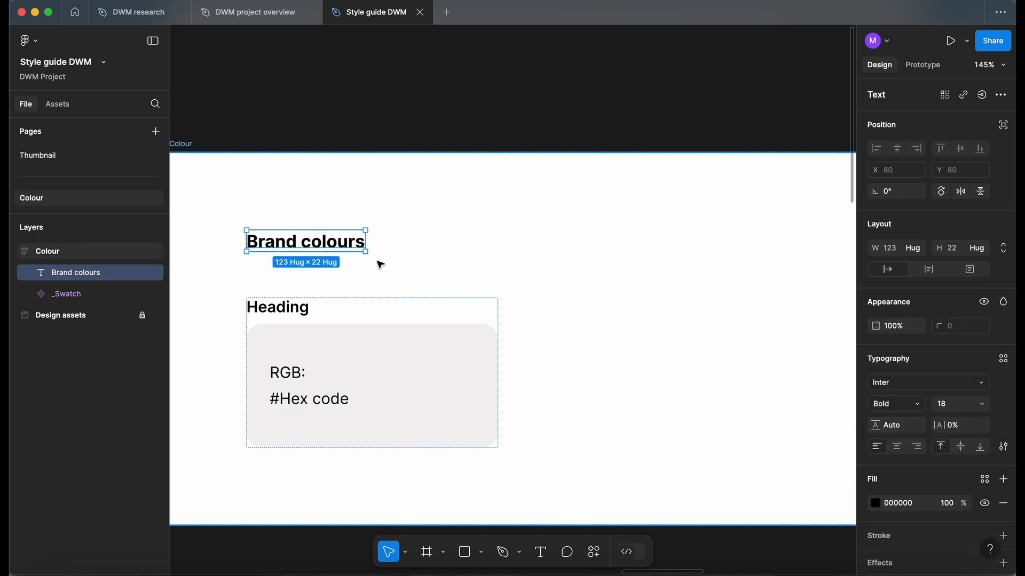
- Duplicate the "Brand colours" text and wrap both texts in a vertical auto layout frame with a gap of 16
key(super+d)
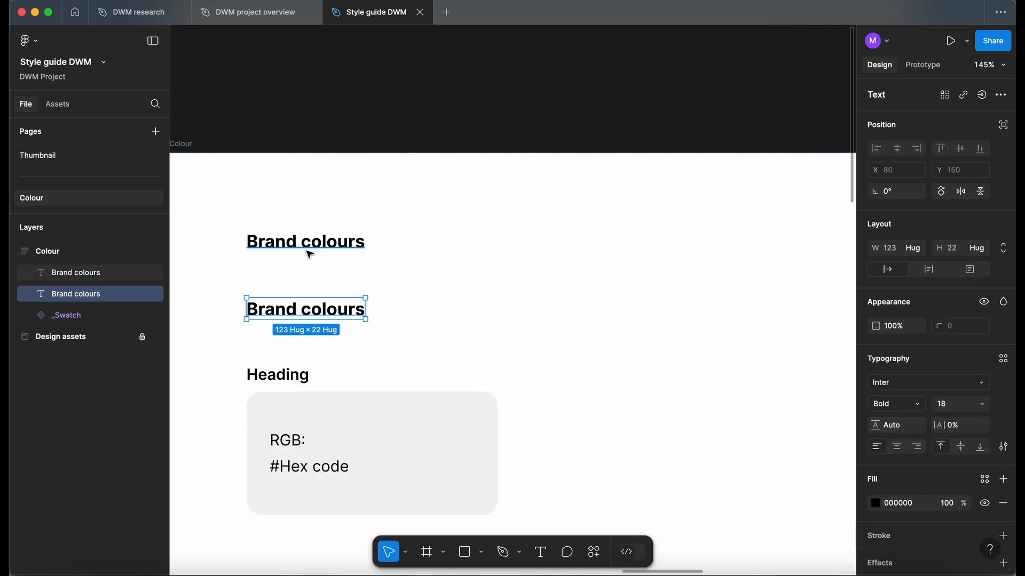
click(319, 247)
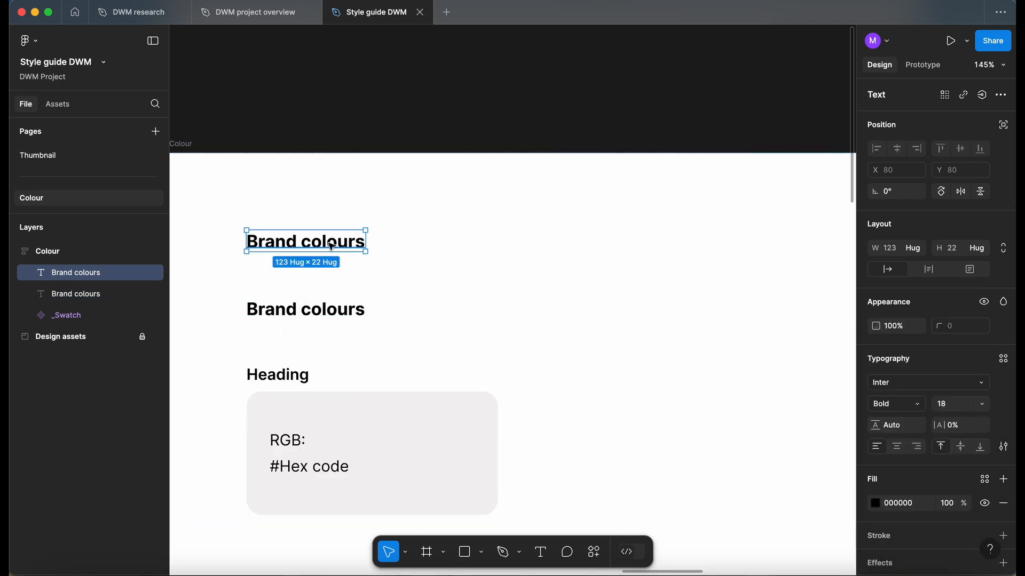
shift+click(319, 310)
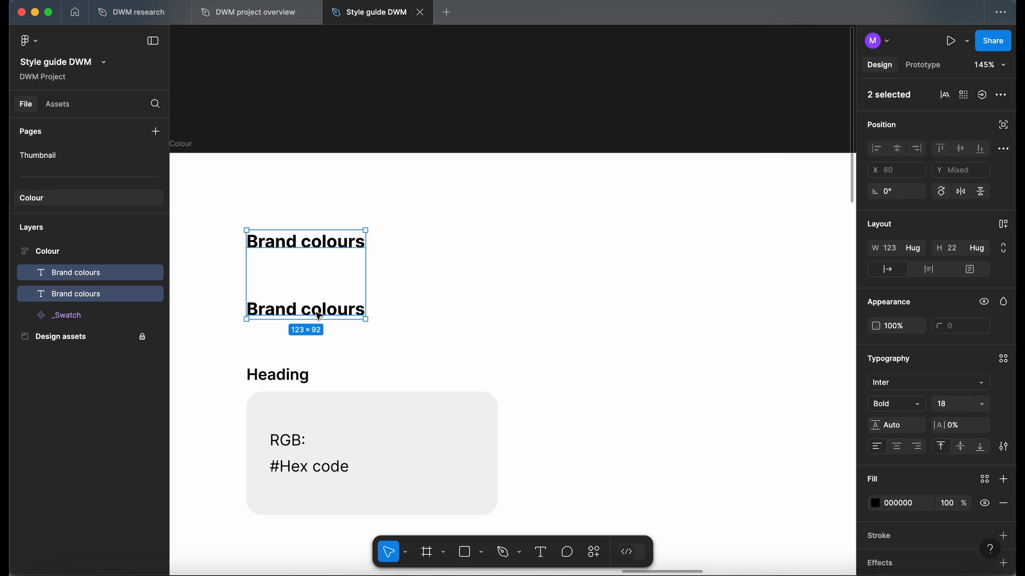
key(shift+a)
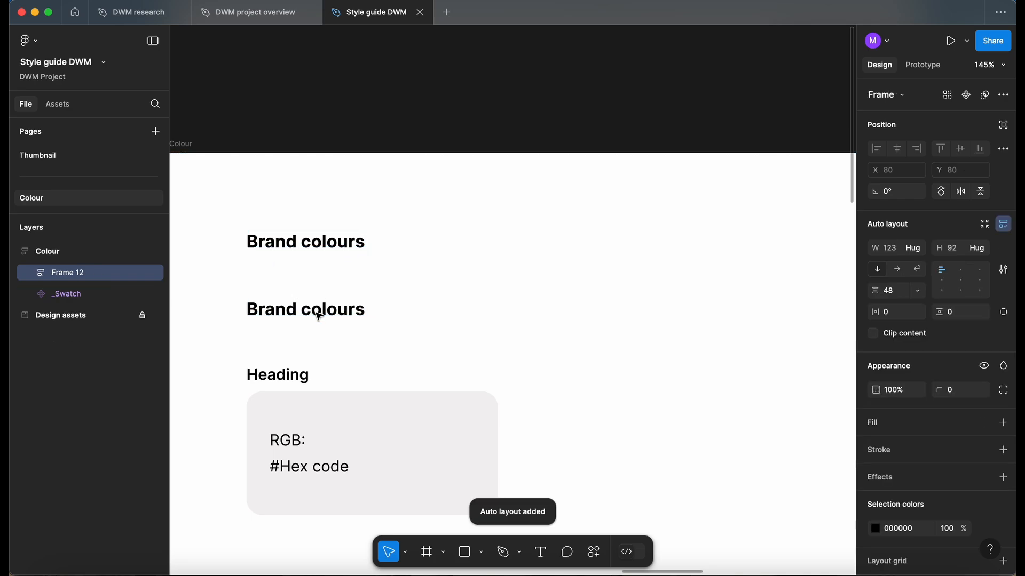
click(899, 293)
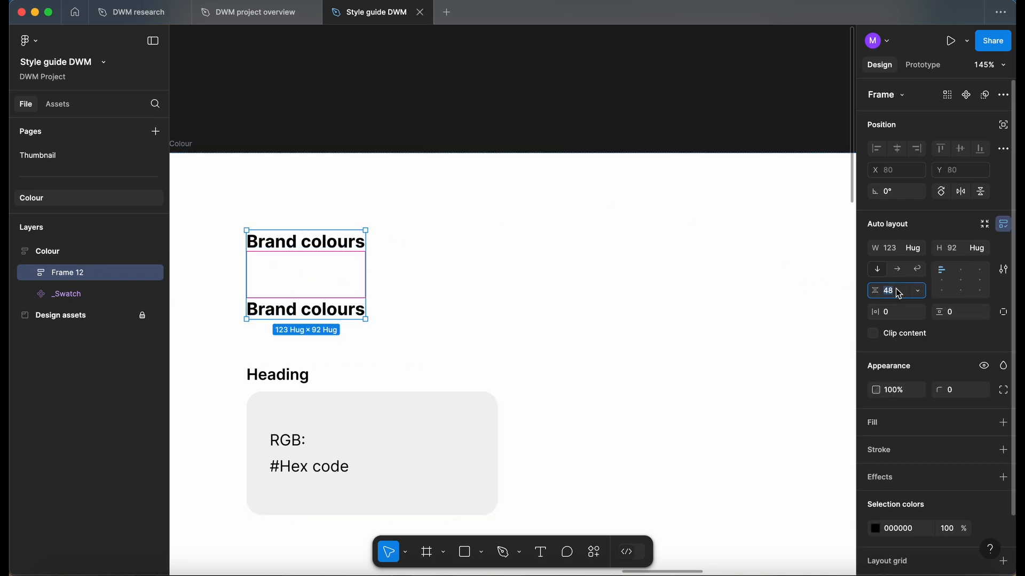
text(16)
key(Return)
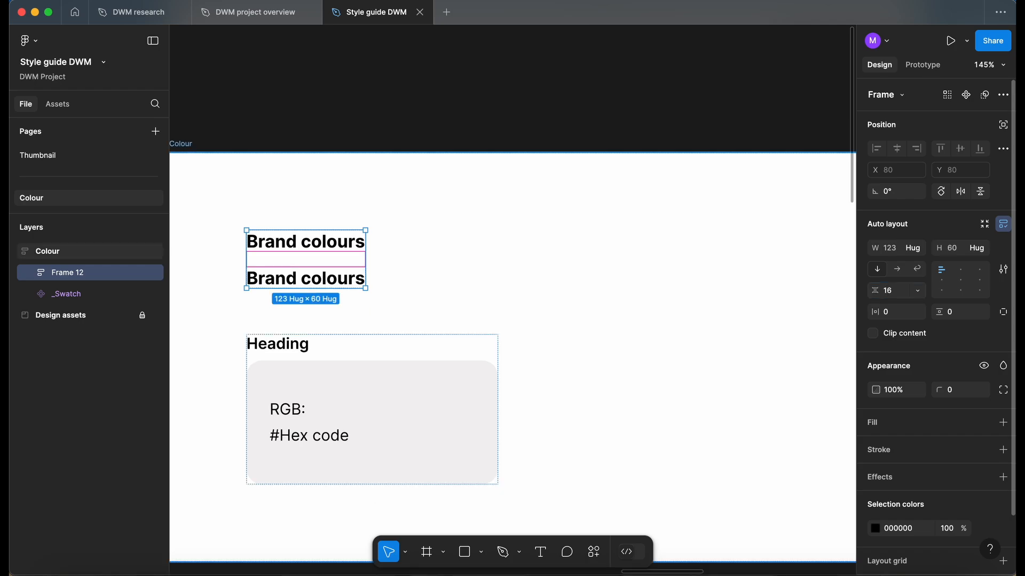
- Format the lower "Brand colours" text as Regular with a font size of 16
double_click(335, 283)
click(974, 407)
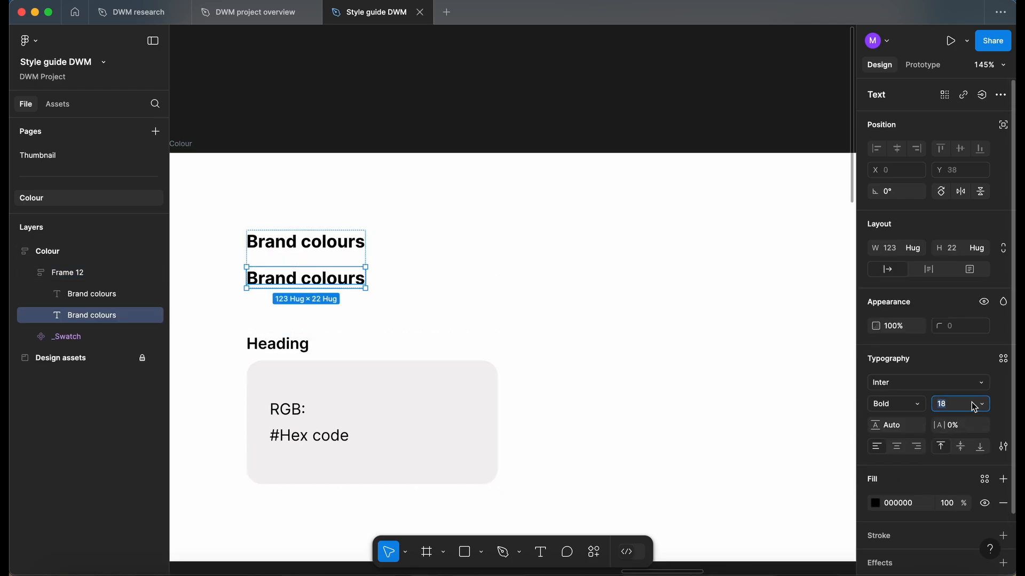
text(16)
key(Return)
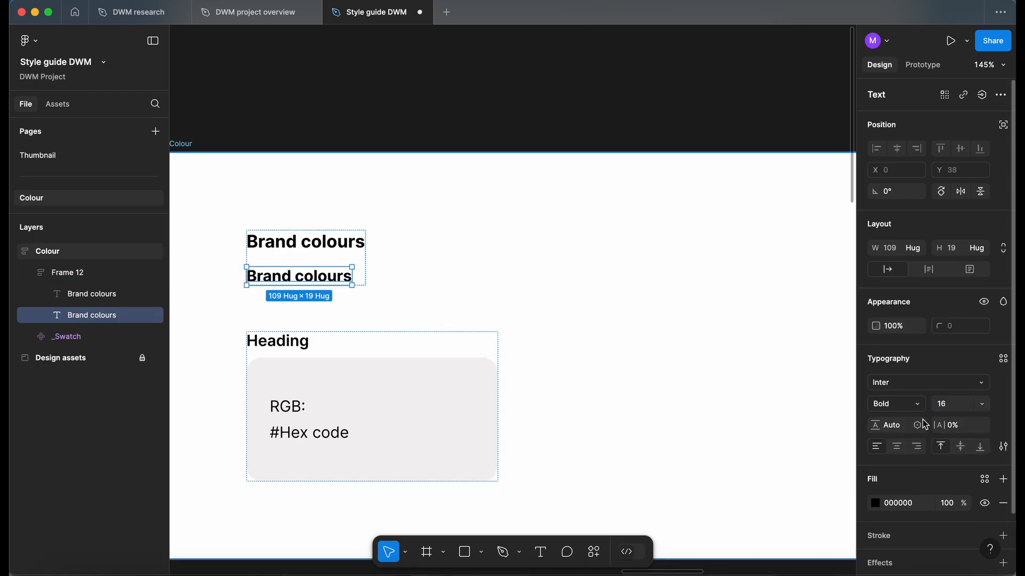
click(918, 404)
click(907, 356)
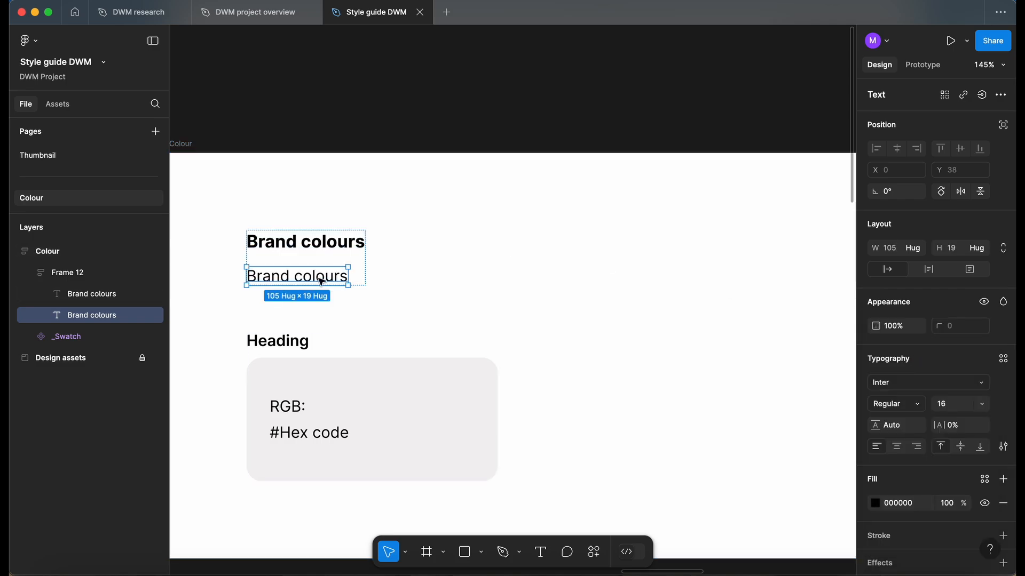
- Replace the lower "Brand colours" text with "Enter information here..."
double_click(298, 282)
text(Enter informat)
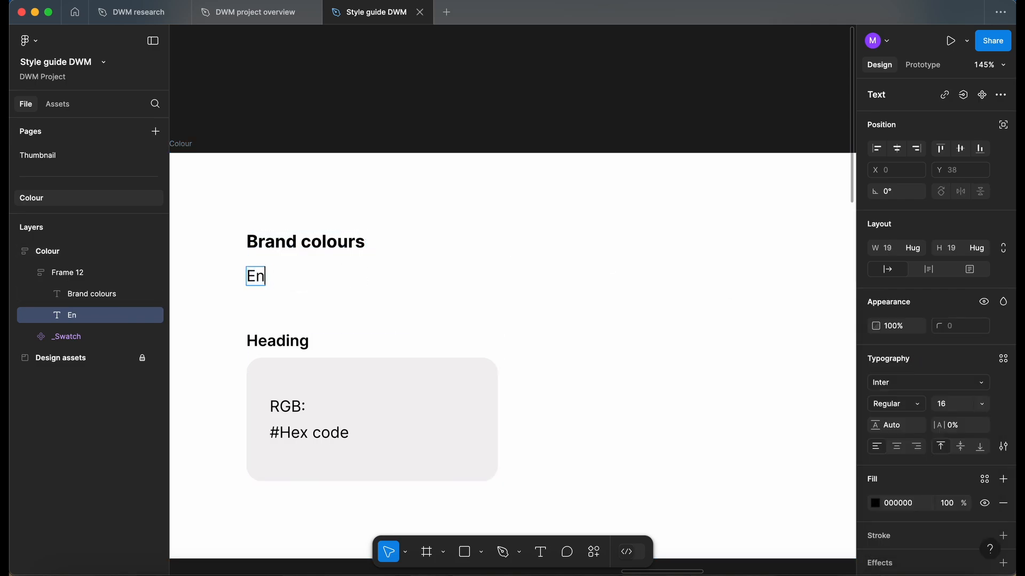
text(ion here...)
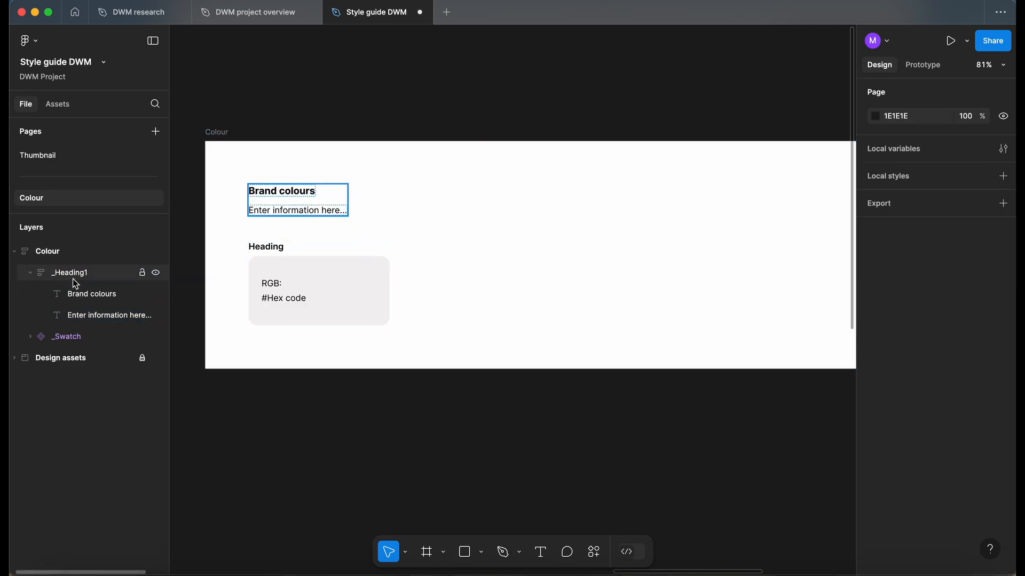
- Turn the _Heading1 frame in the Colour frame into a component
click(75, 273)
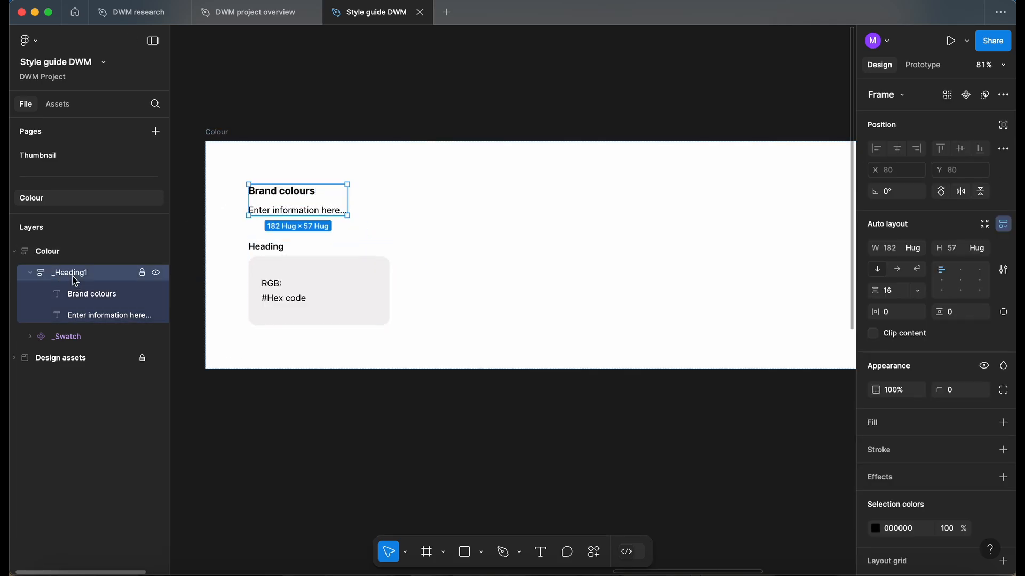
click(30, 273)
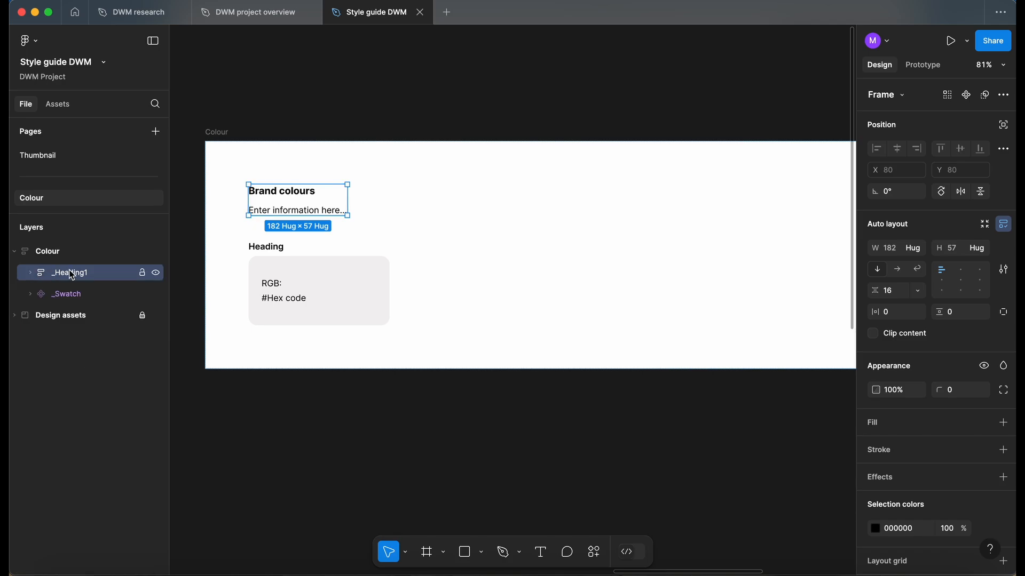
key(super+k)
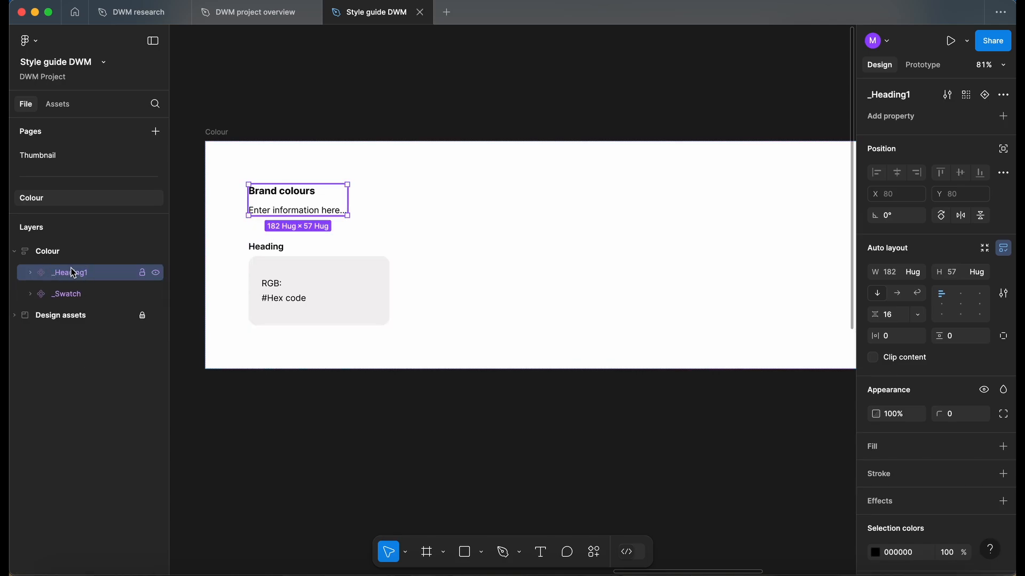
- Duplicate the _Heading1 component as an instance and move the instance above the original
scroll(249, 191, down, 5)
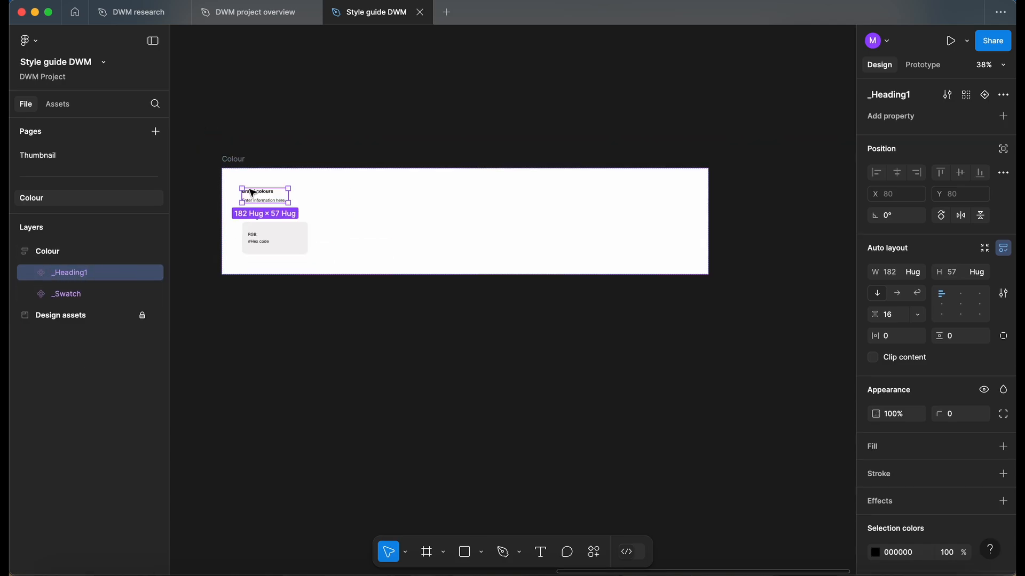
scroll(249, 190, up, 5)
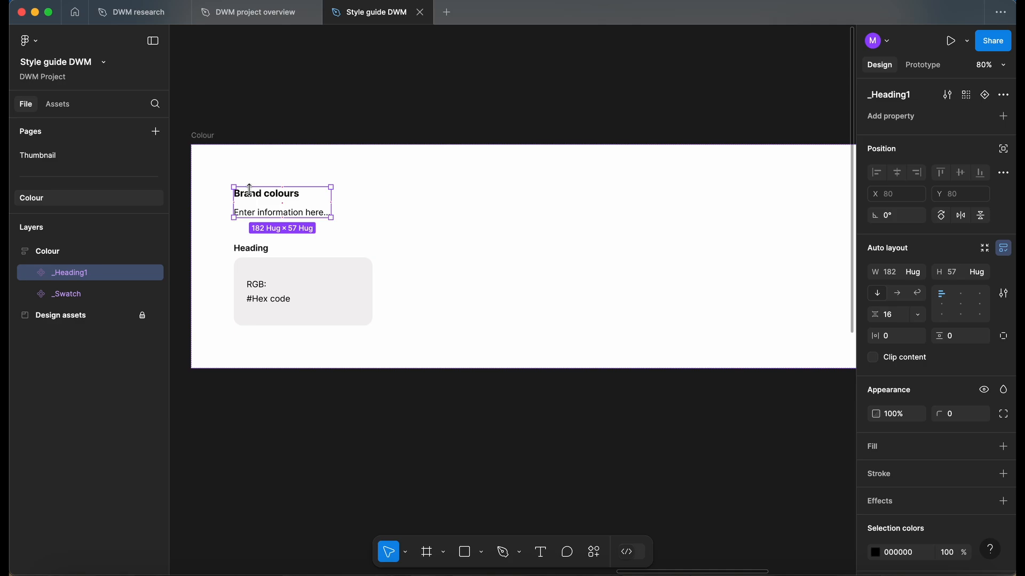
key(super+d)
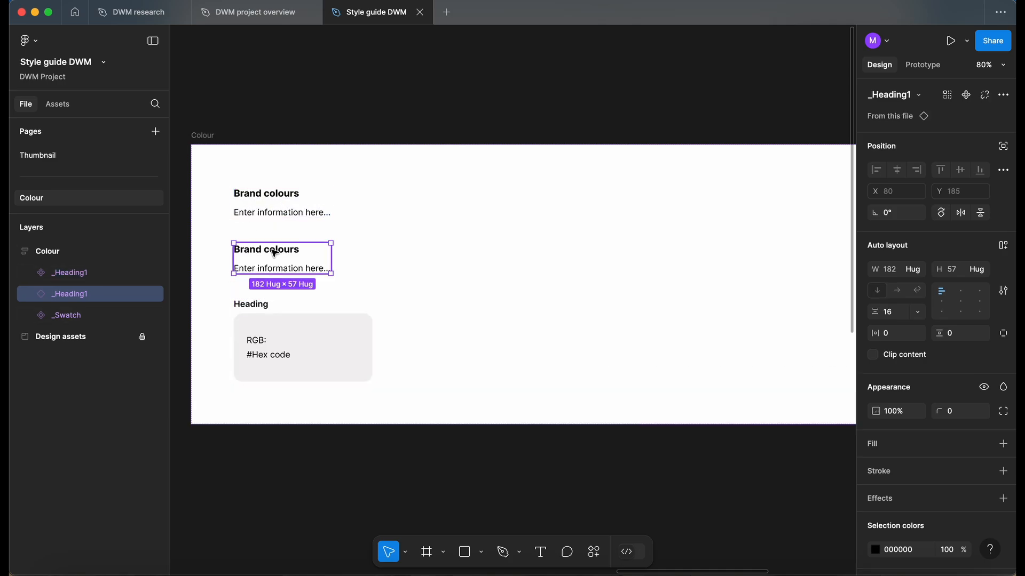
drag(273, 253, 262, 196)
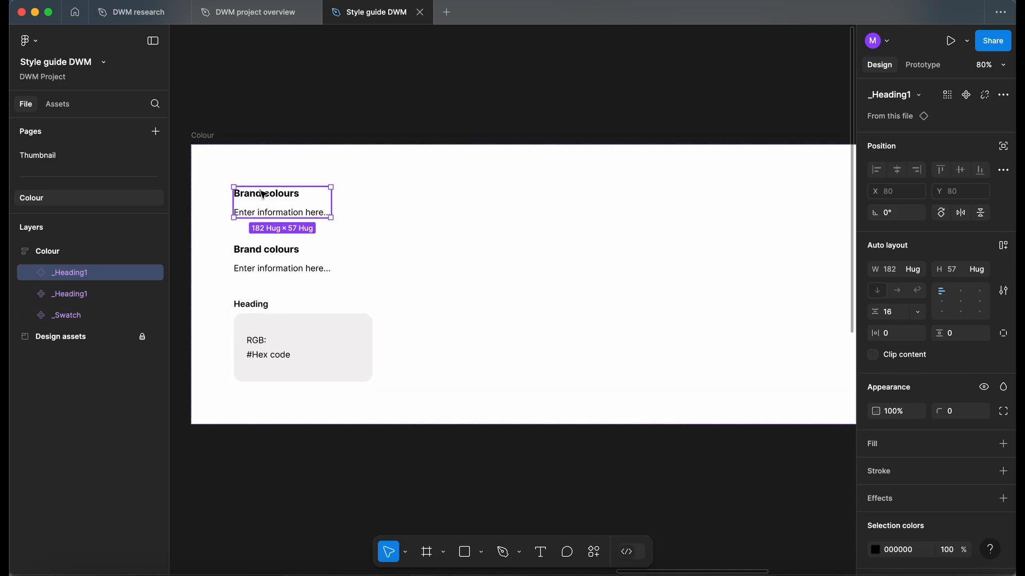
- Change the title of the upper _Heading1 instance to "Local components" and the main _Heading1 component's title to "Heading"
double_click(263, 194)
double_click(263, 194)
text(Loc)
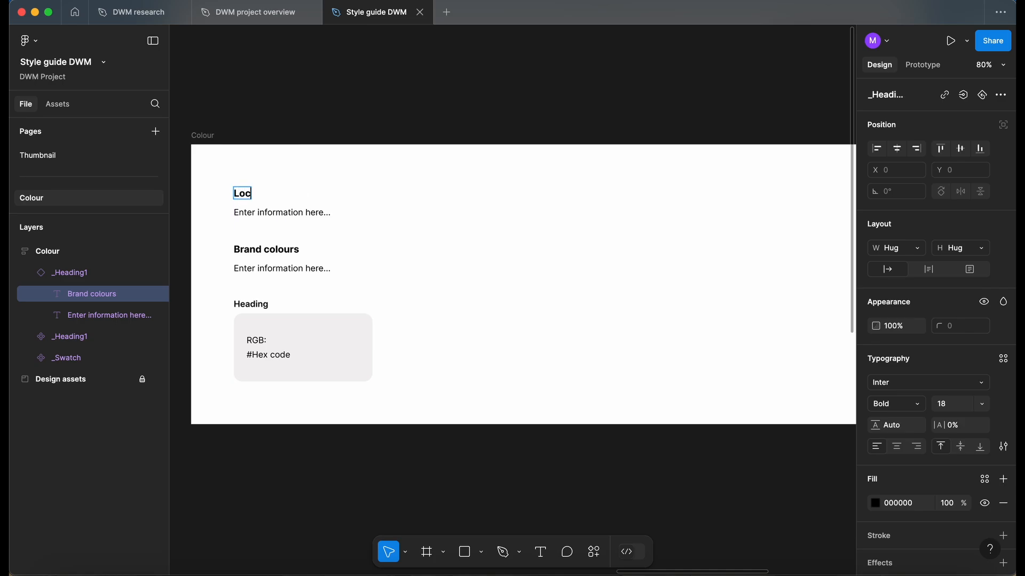
text(al components)
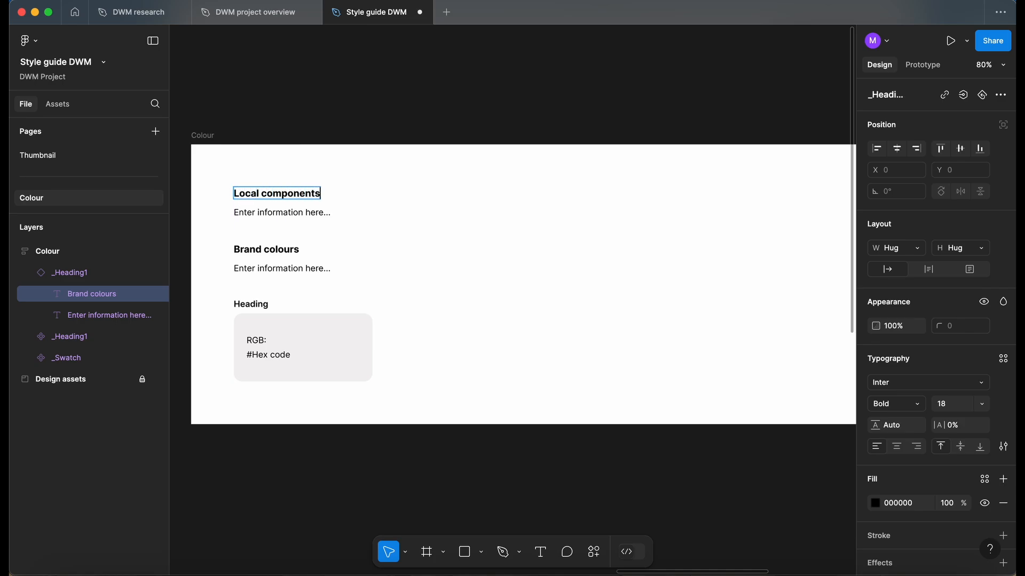
text(Heading)
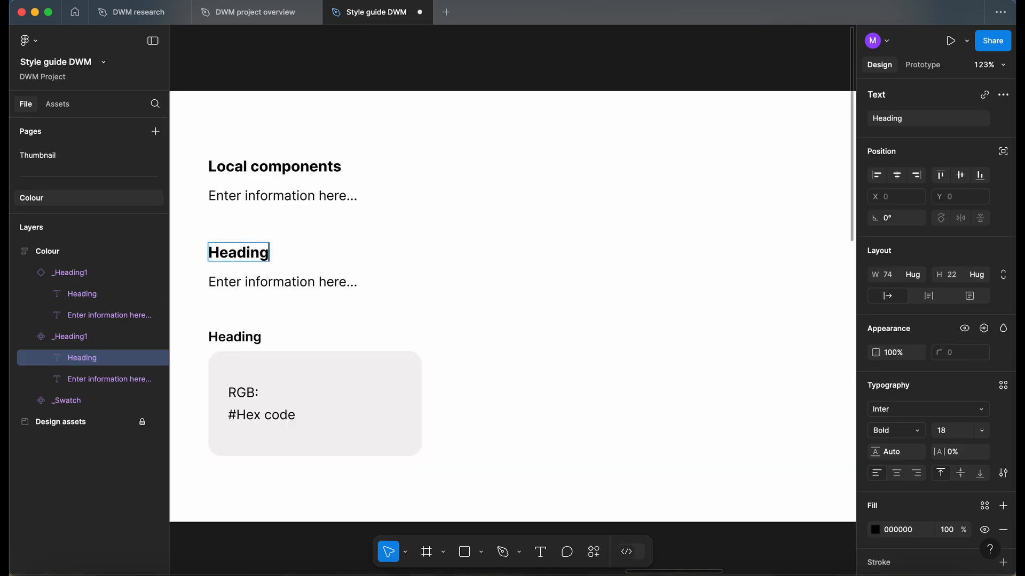
scroll(321, 259, left, 3)
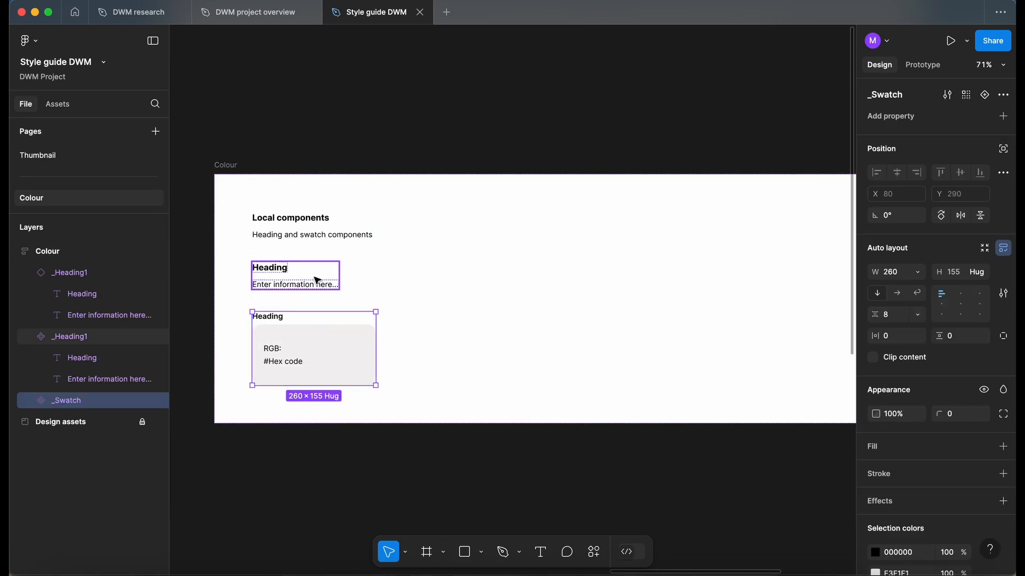
- Wrap the main _Heading1 and _Swatch components in an auto layout frame and rename it "Row"
shift+click(317, 281)
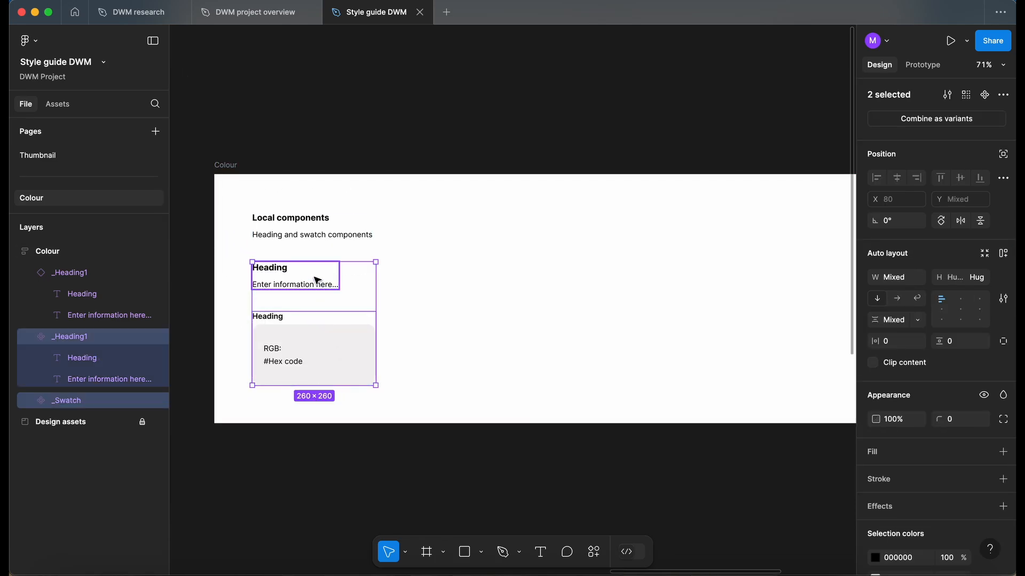
key(shift+a)
double_click(81, 337)
text(R)
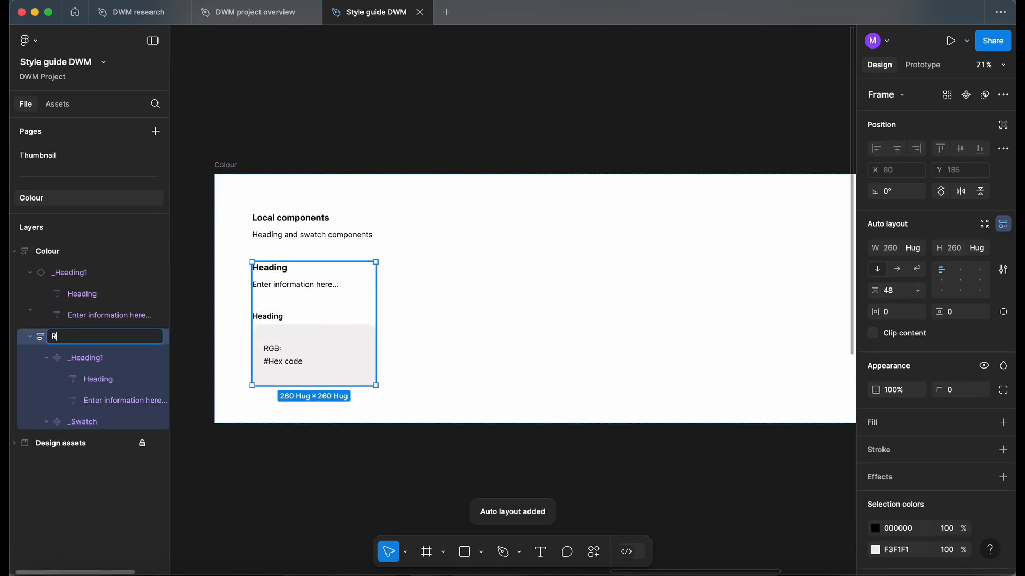
text(ow)
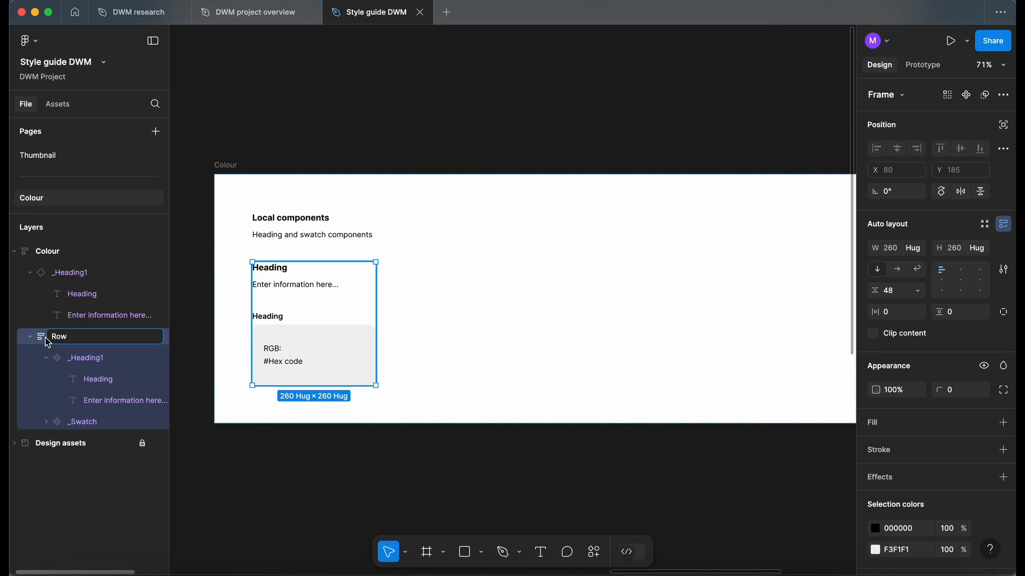
key(Return)
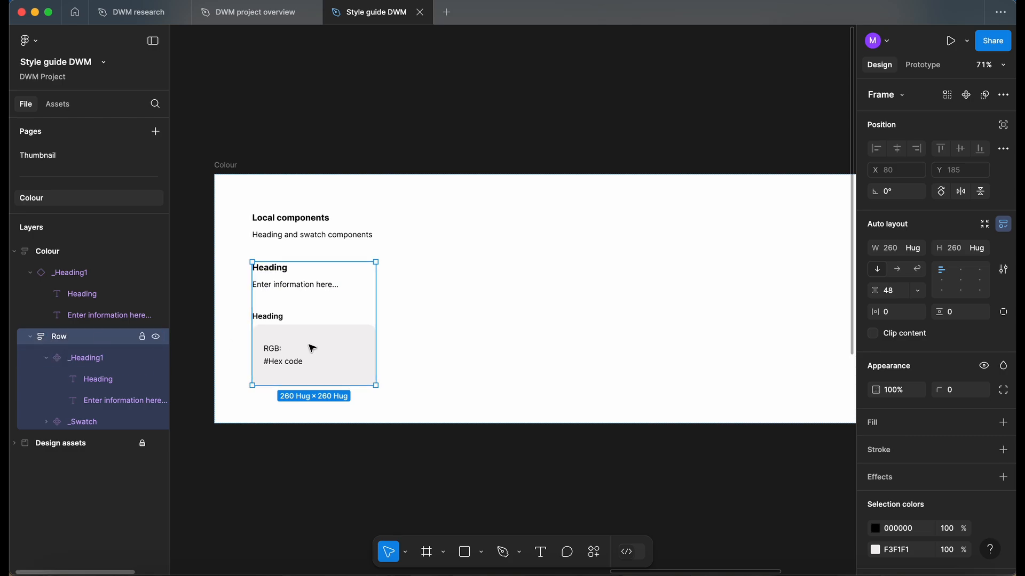
- Set the Row frame's vertical auto layout gap to 24
click(896, 297)
text(24)
key(Return)
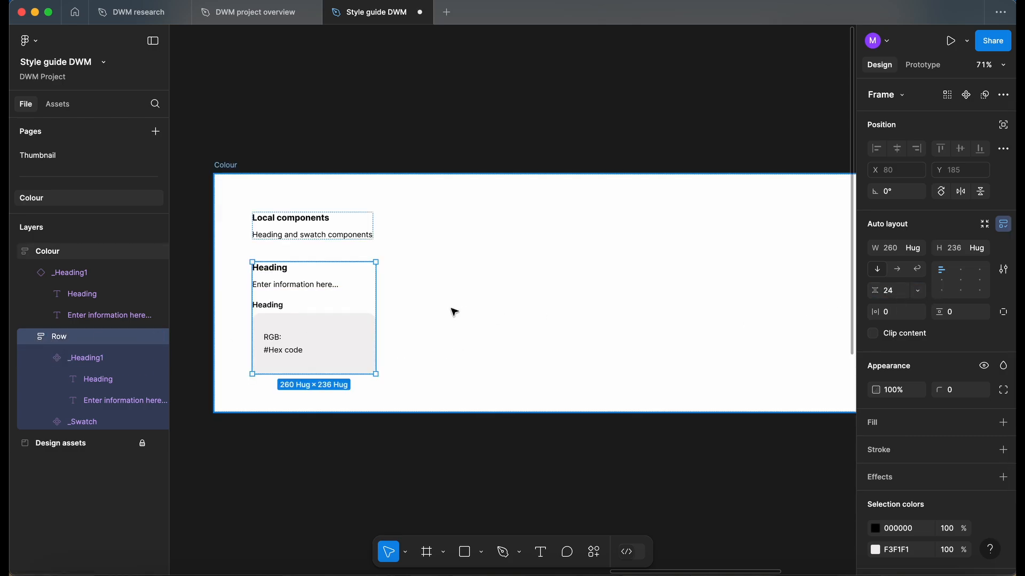
- Copy the Local components heading into the Row, wrapping the main _Heading1 and _Swatch in an auto layout frame named "Container"
click(477, 241)
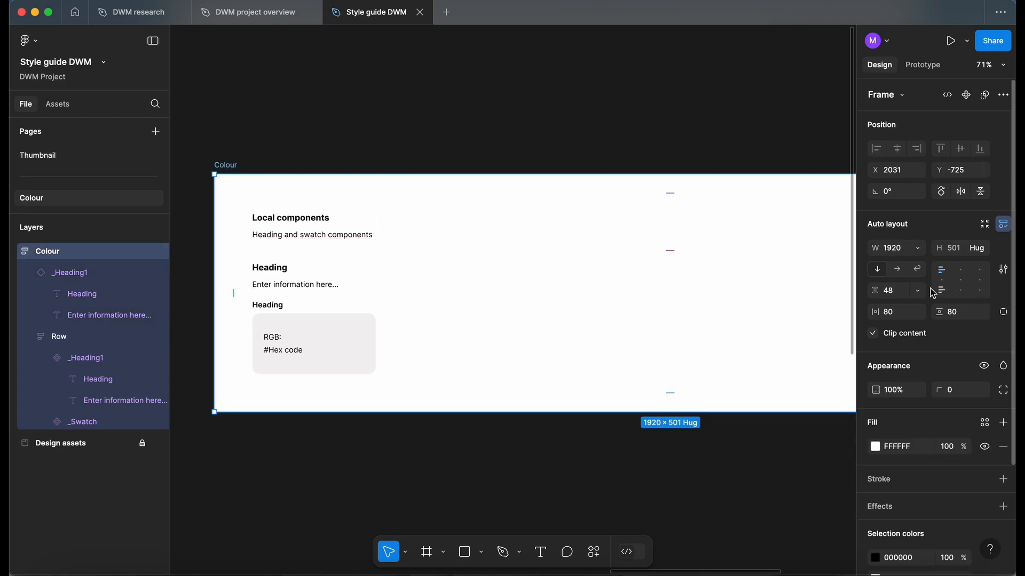
click(299, 219)
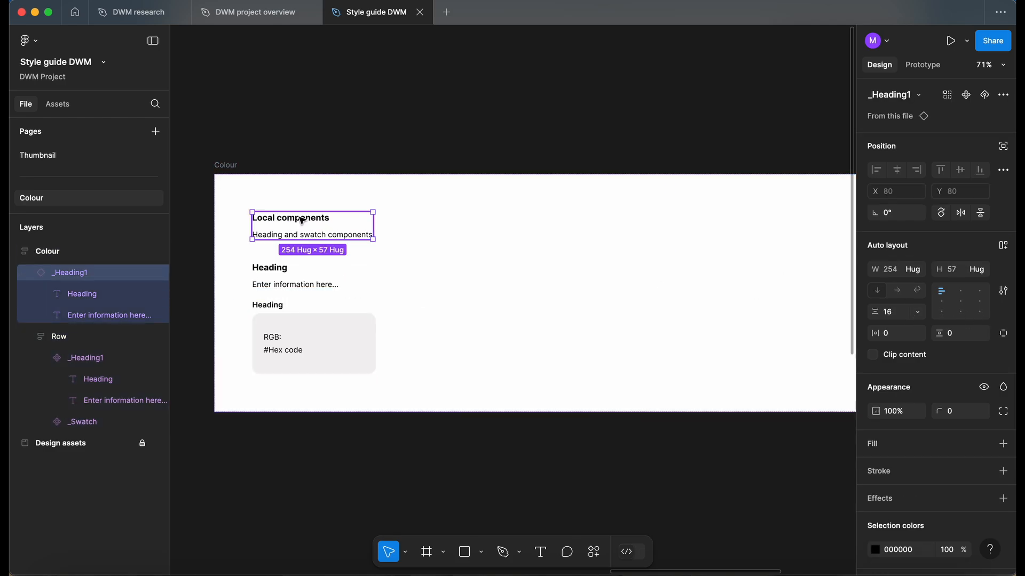
scroll(299, 220, down, 1)
scroll(299, 220, down, 2)
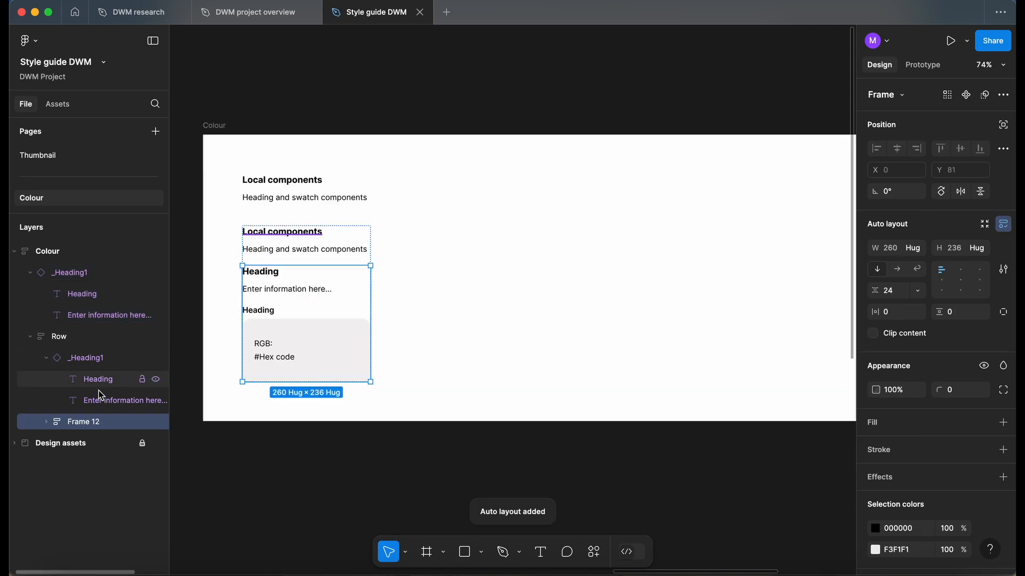
double_click(86, 420)
text(Contain)
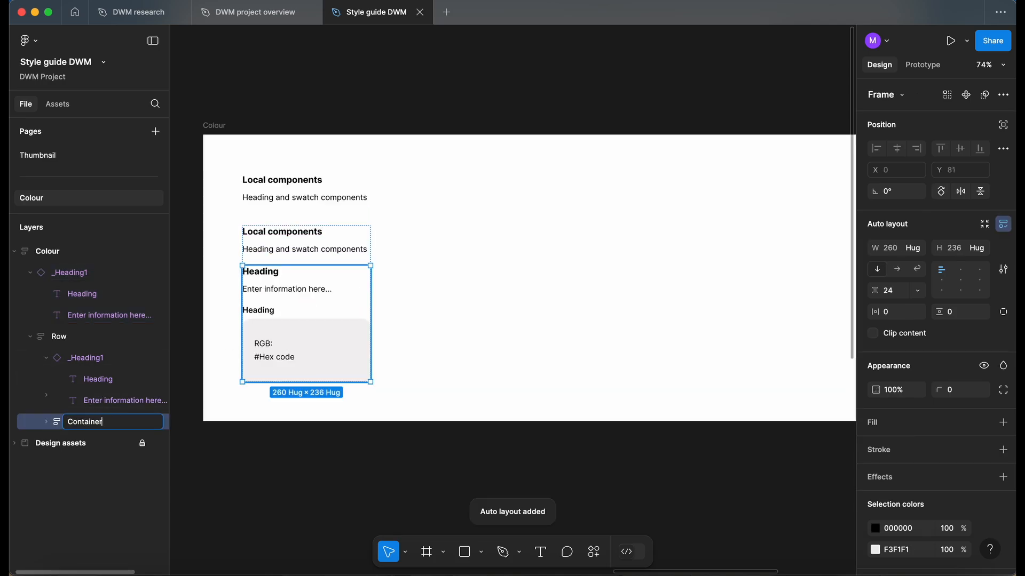
text(er)
- Set the Row frame's width to fill its parent and its vertical auto layout gap to 48
click(60, 337)
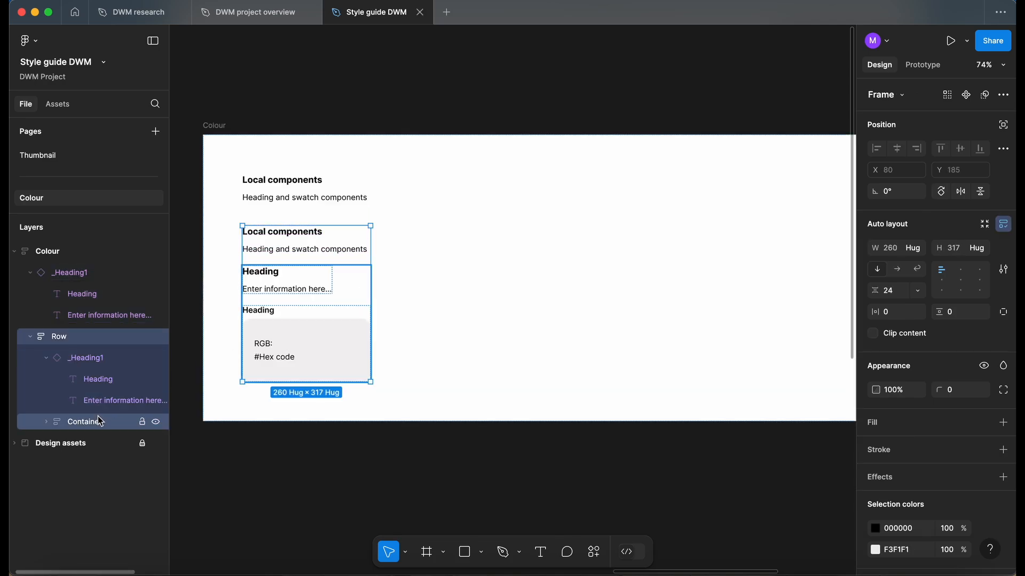
click(918, 248)
click(921, 264)
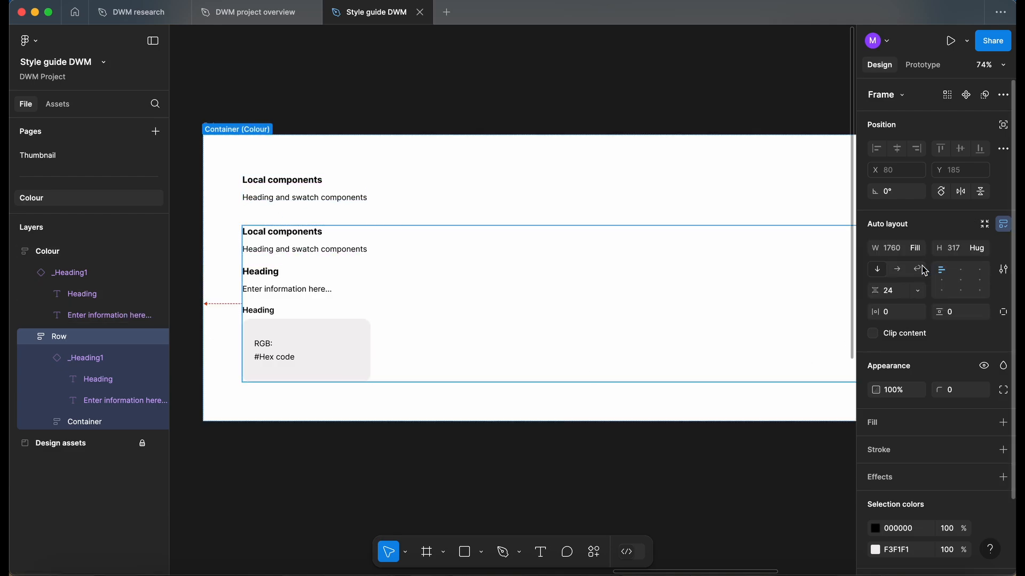
click(299, 281)
click(449, 265)
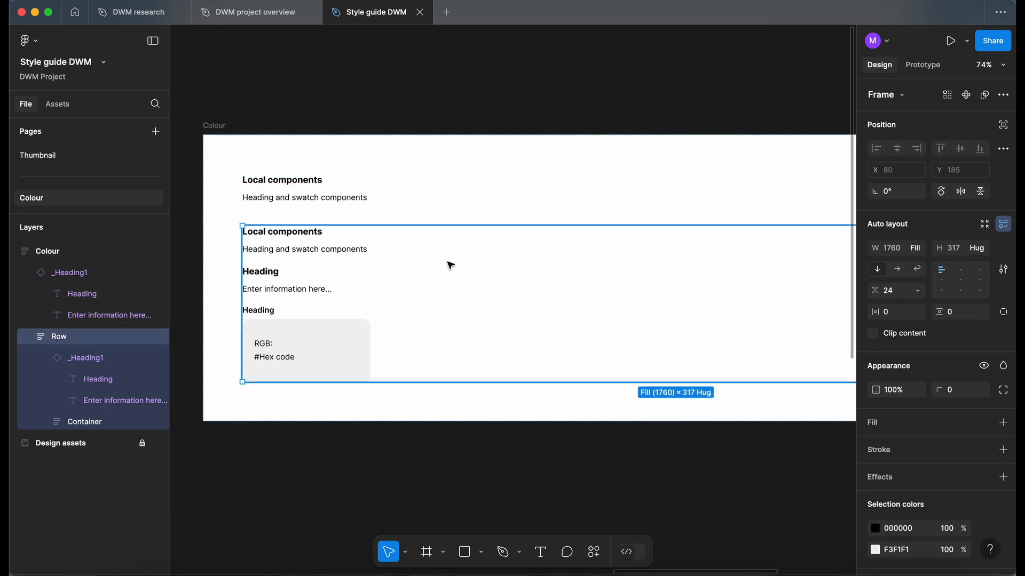
click(904, 290)
text(48)
key(Return)
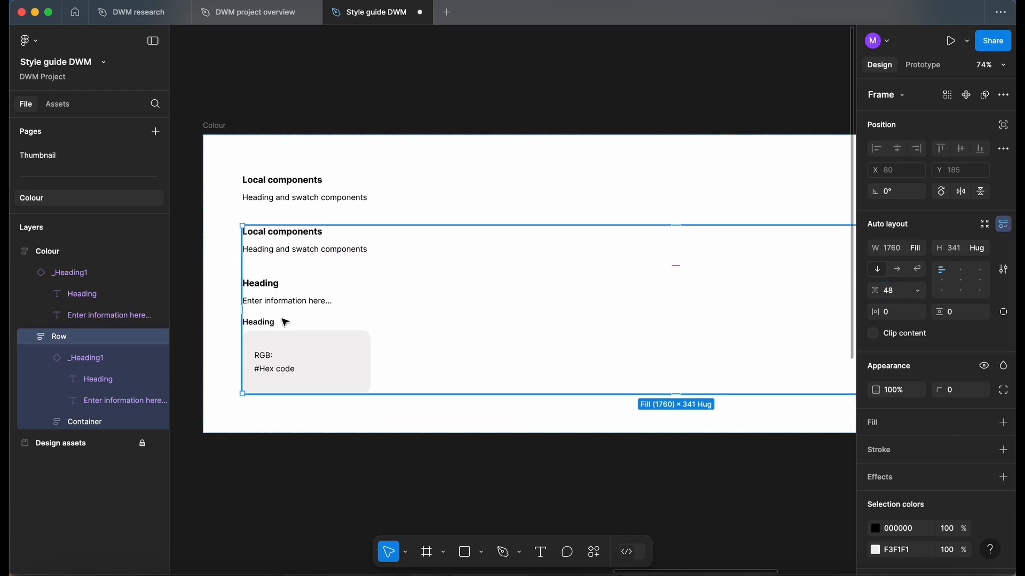
- Set the Container frame's width to fill the Row
click(285, 322)
click(924, 249)
click(923, 261)
click(414, 423)
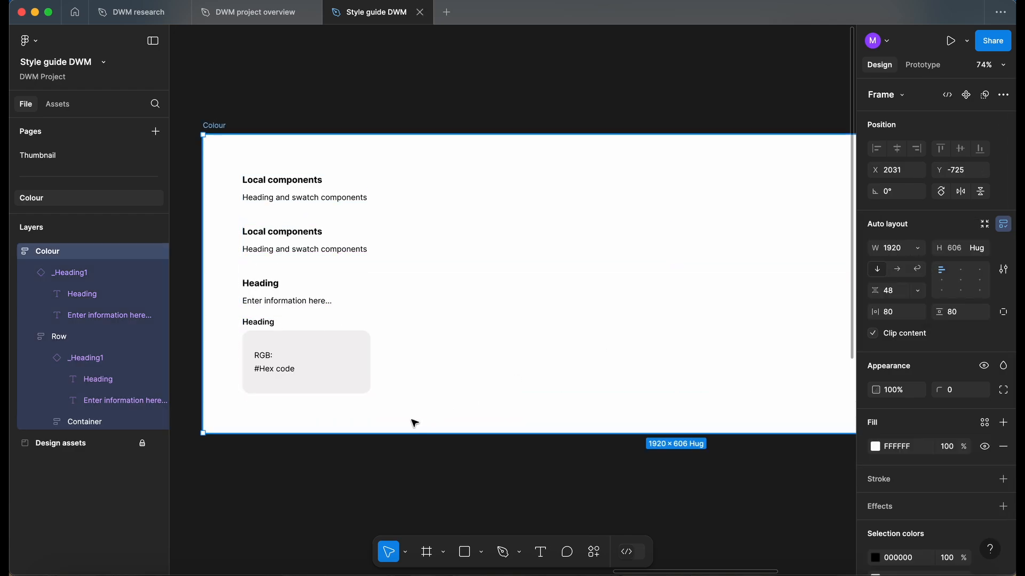
click(284, 297)
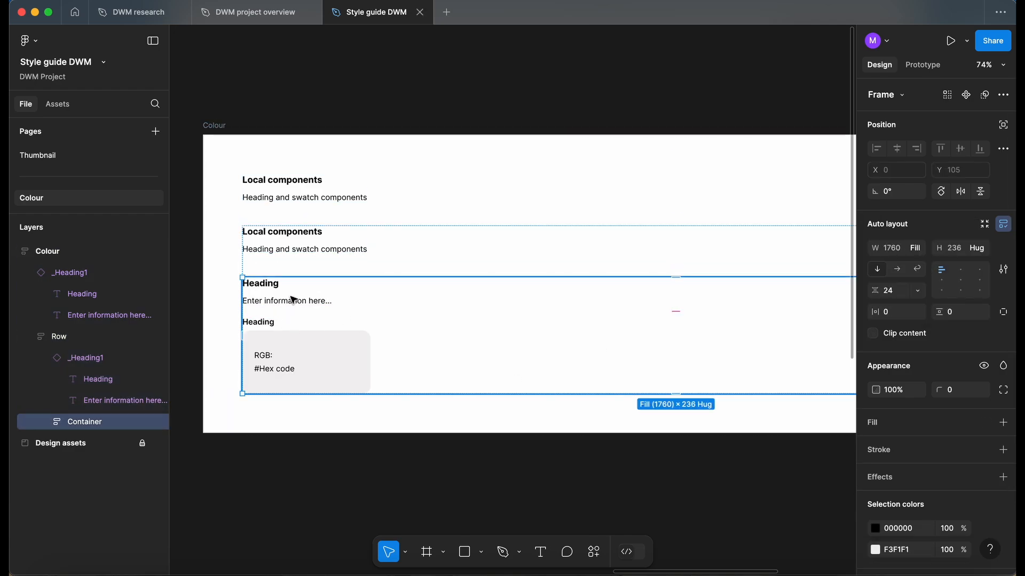
click(312, 368)
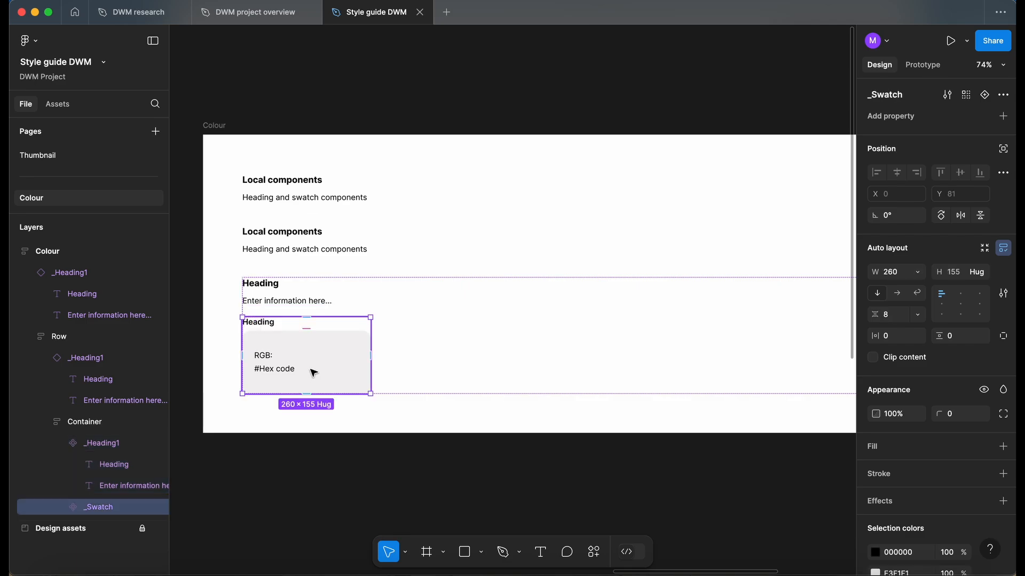
scroll(314, 373, down, 2)
- Change the title of the topmost _Heading1 instance on the Colour frame to "Brand colours"
click(313, 218)
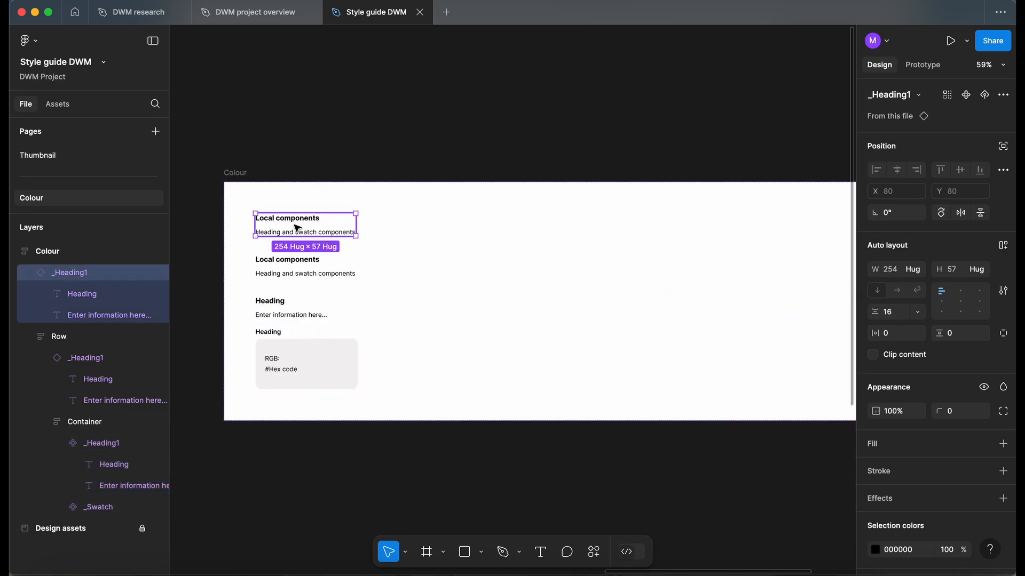
scroll(298, 227, up, 3)
scroll(294, 225, up, 2)
scroll(293, 224, left, 1)
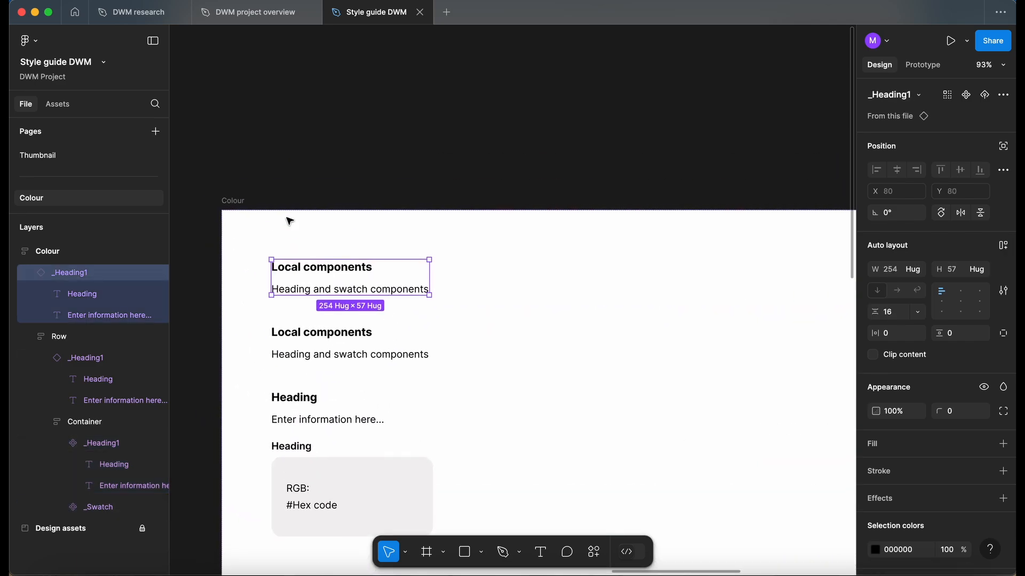
double_click(330, 271)
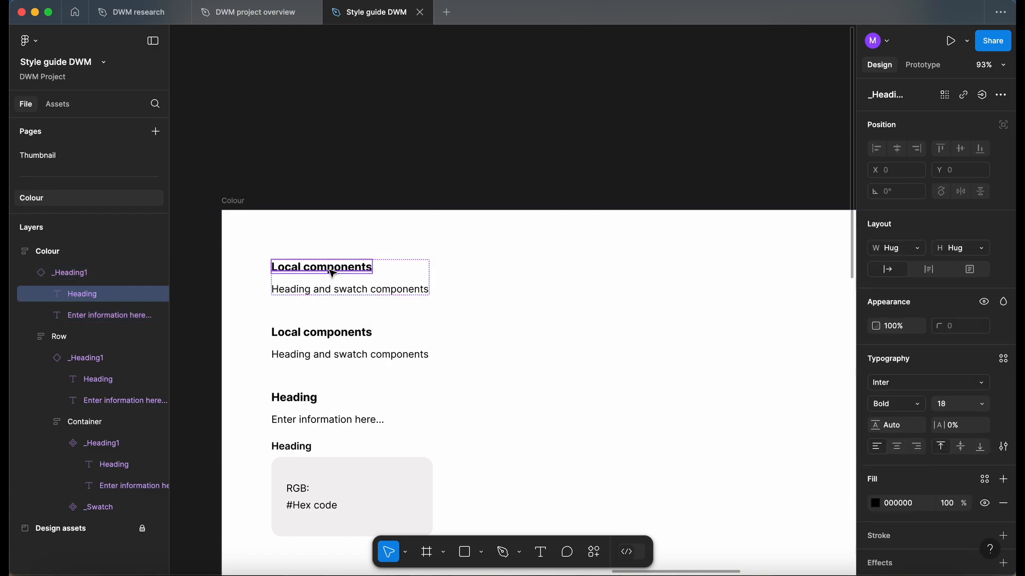
double_click(330, 272)
text(Brand)
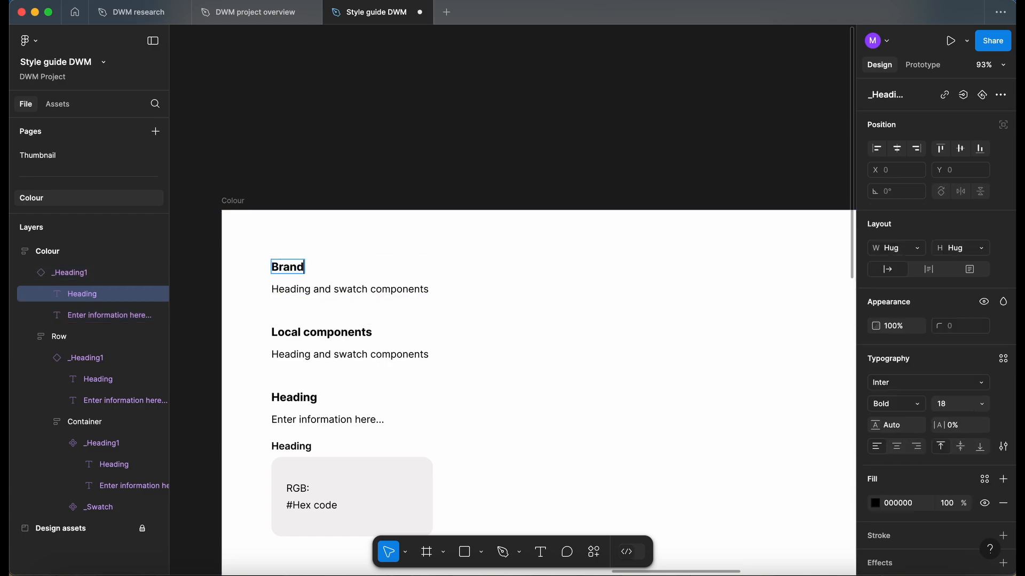
text( colours)
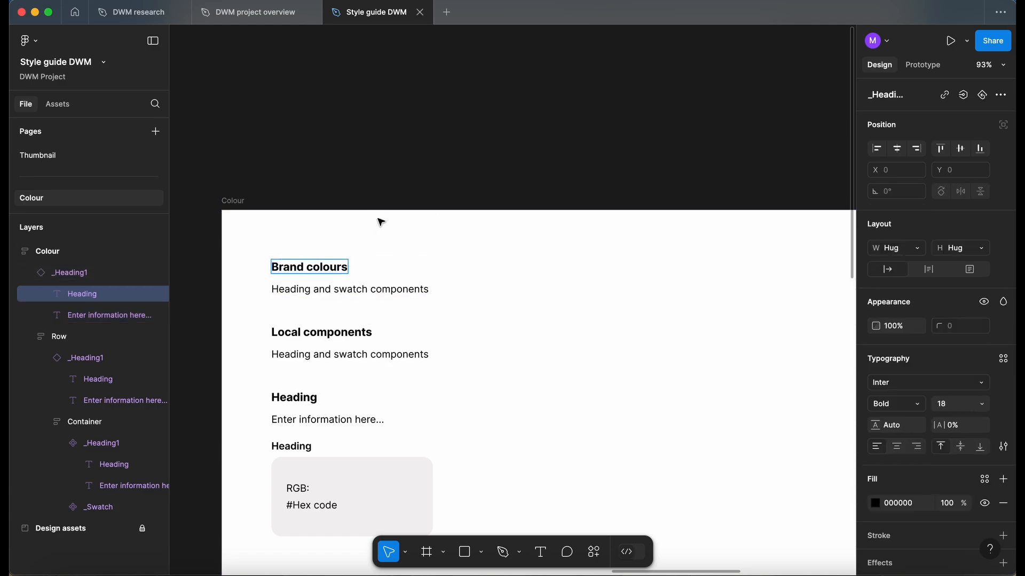
- Reset all changes on the description text below the Brand colours title
click(339, 291)
right_click(339, 290)
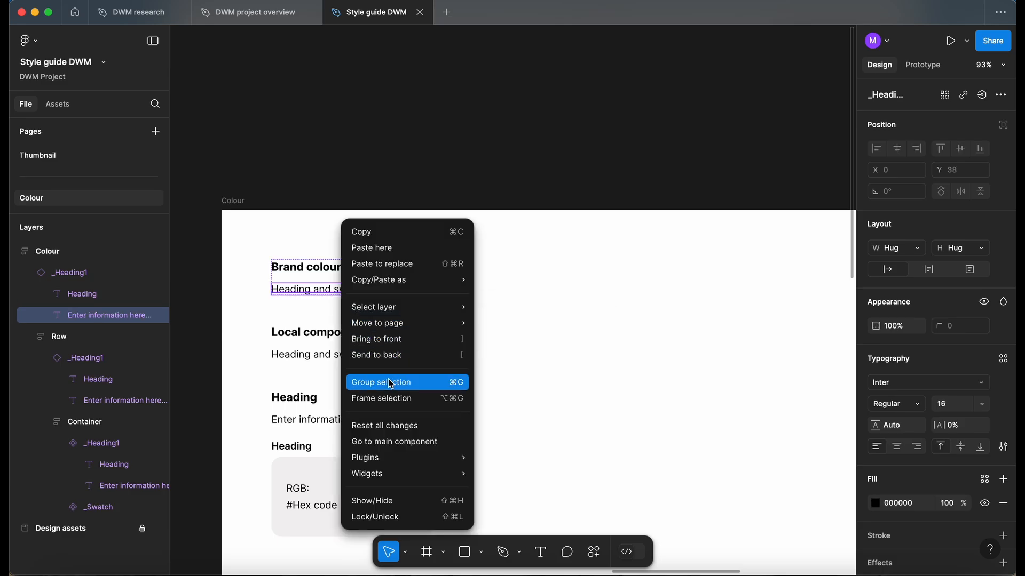
click(393, 426)
click(295, 141)
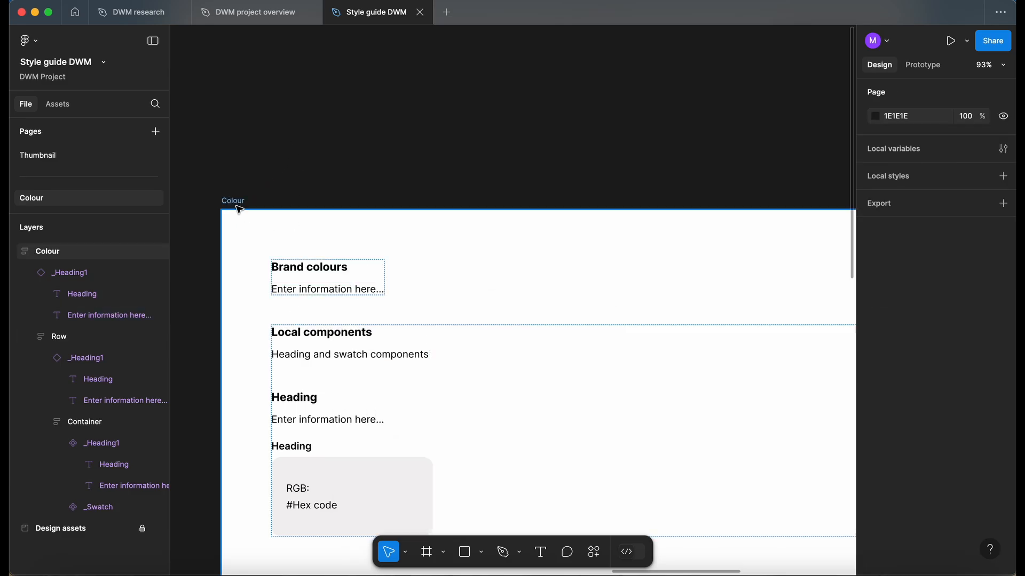
- Copy the main _Swatch component and paste an instance of it below the Brand colours heading
scroll(238, 209, down, 2)
click(377, 444)
click(376, 445)
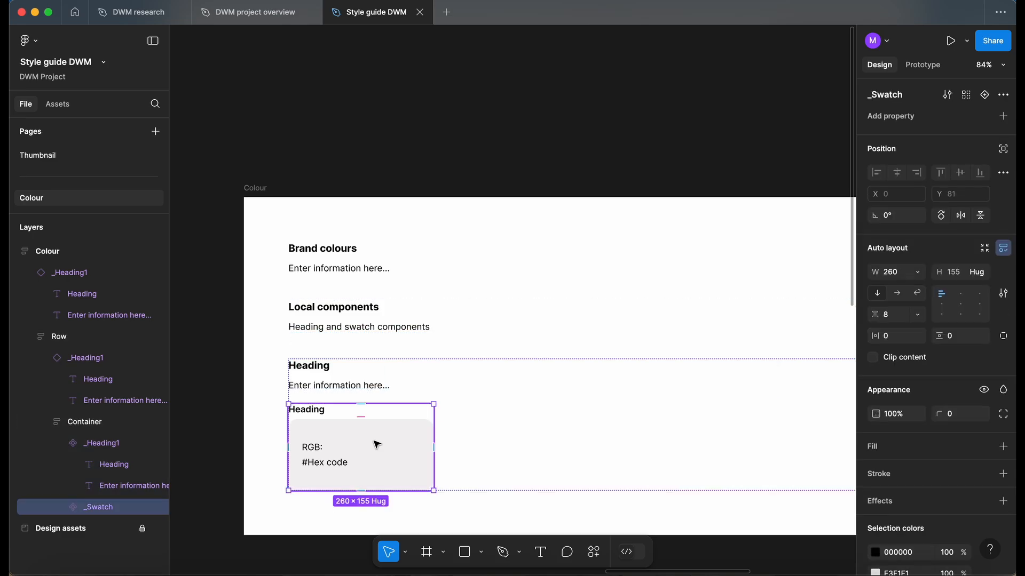
click(346, 251)
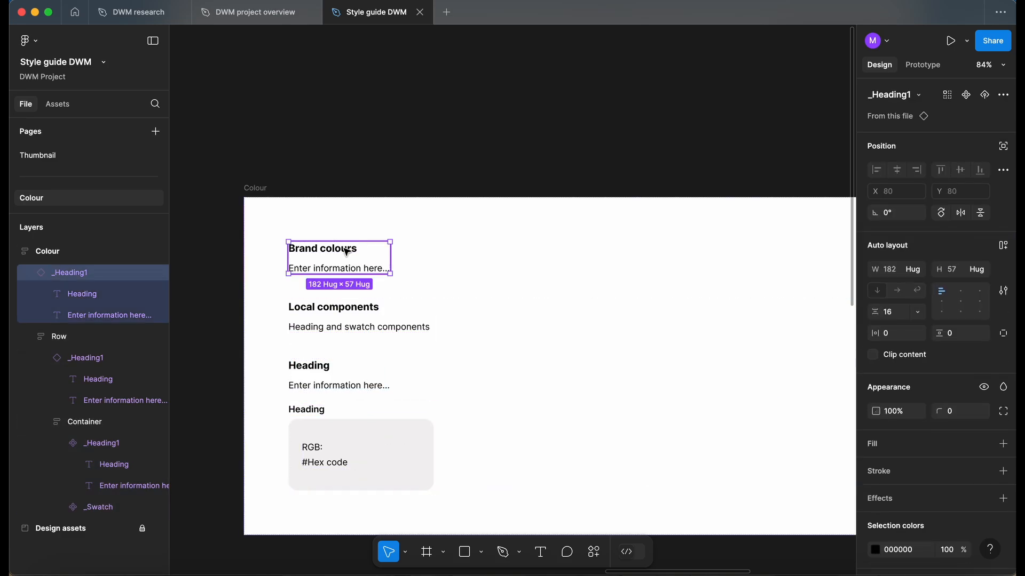
key(super+v)
scroll(377, 334, down, 3)
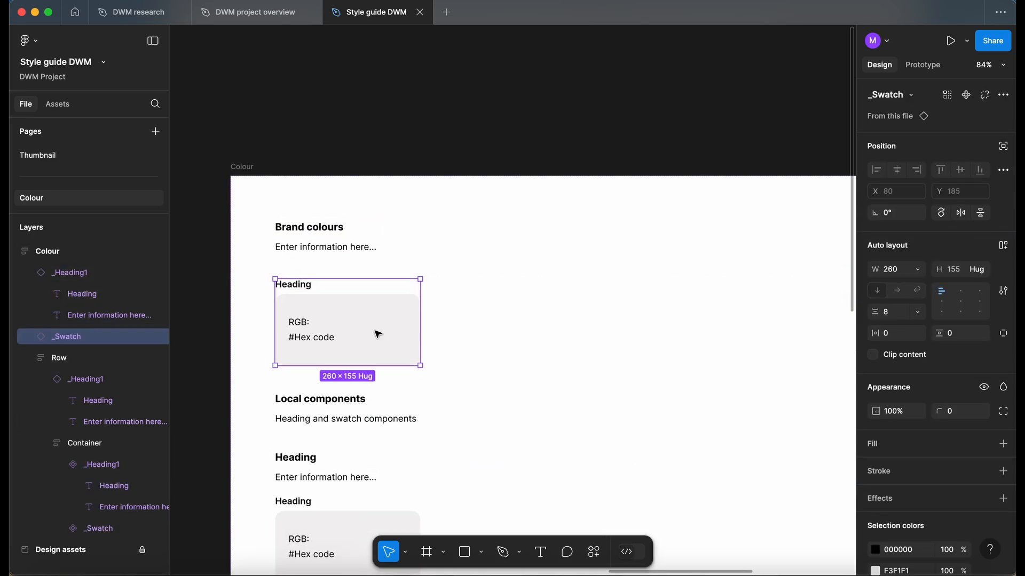
- Wrap the Brand colours heading and its swatch in an auto layout frame named "Row" whose width fills the Colour frame
shift+click(324, 205)
key(shift+a)
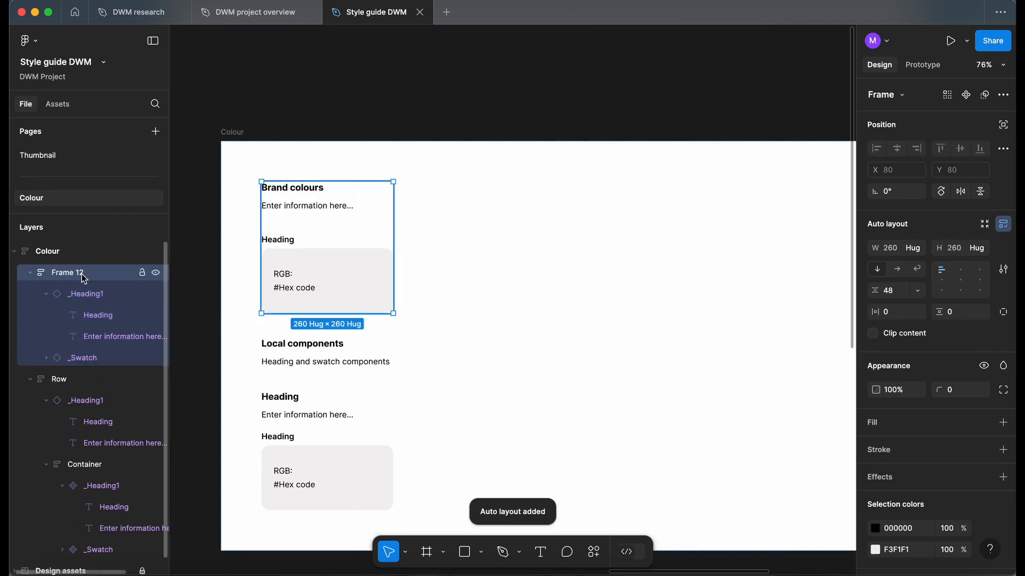
double_click(67, 275)
text(Row)
key(Return)
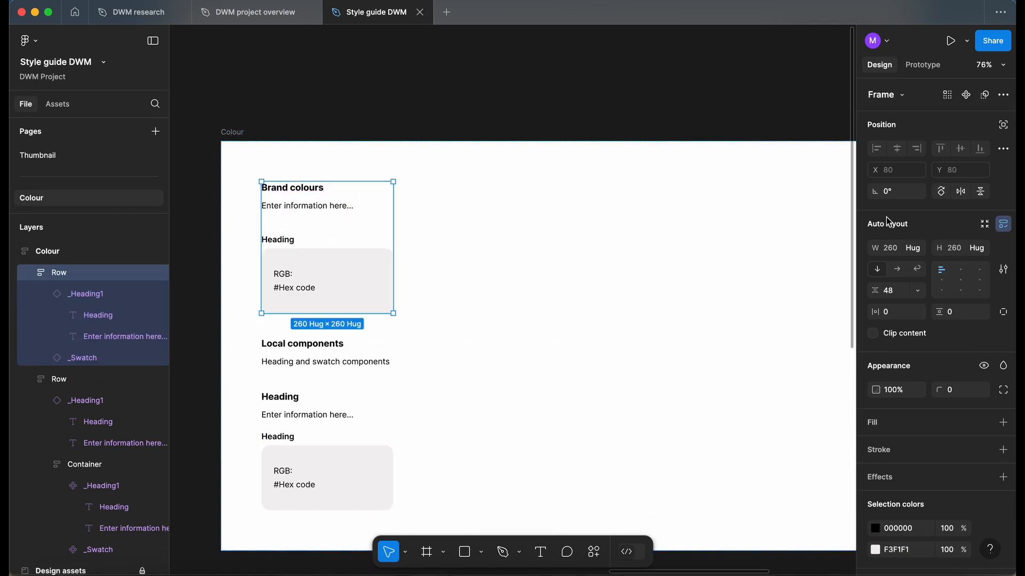
click(916, 248)
click(929, 265)
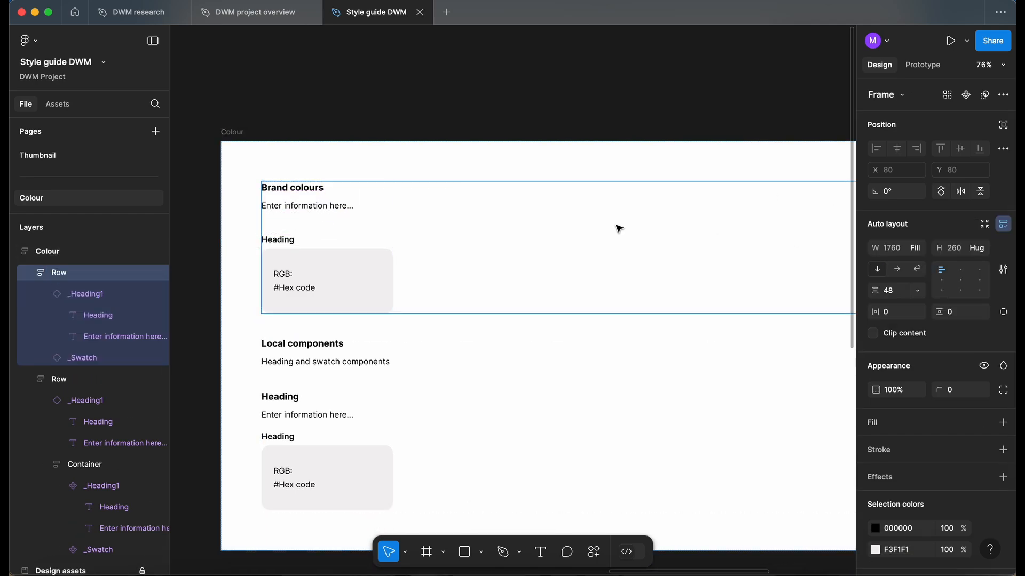
- Fill the Brand colours swatch's Colour layer with the blue #2F3192 sampled from Frame 3
scroll(602, 225, down, 2)
double_click(317, 248)
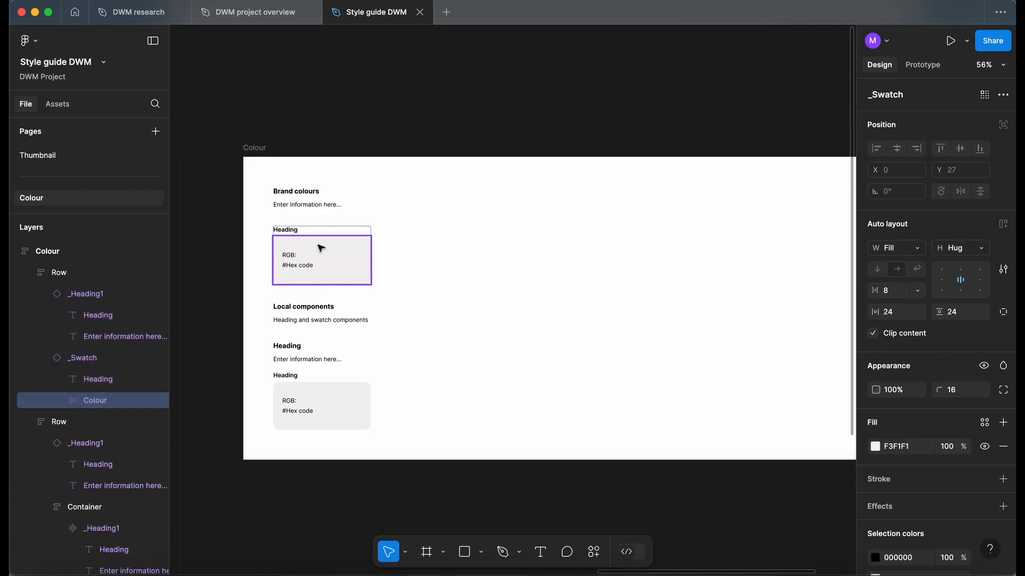
scroll(321, 248, up, 3)
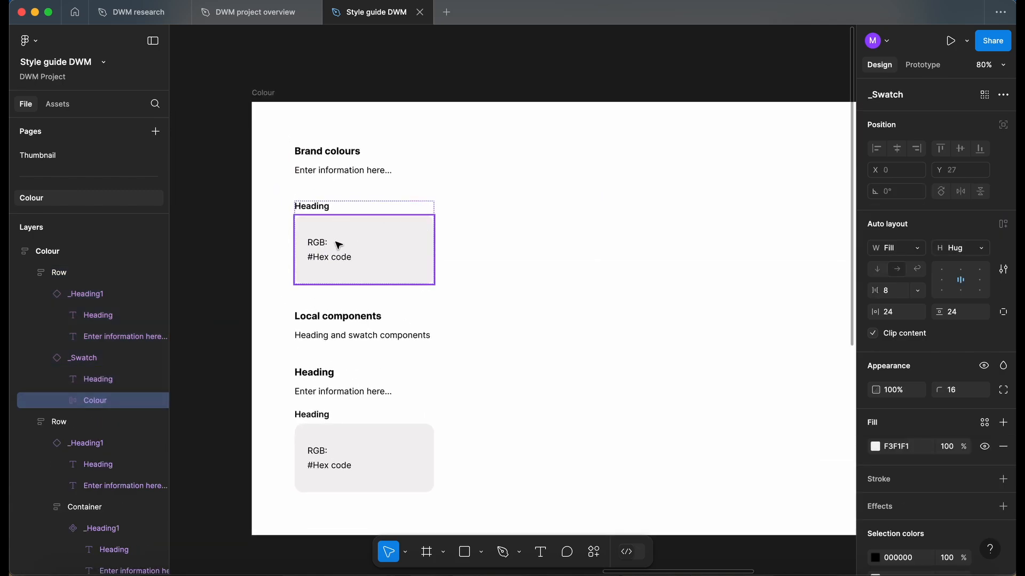
scroll(338, 243, left, 2)
key(i)
scroll(339, 237, left, 5)
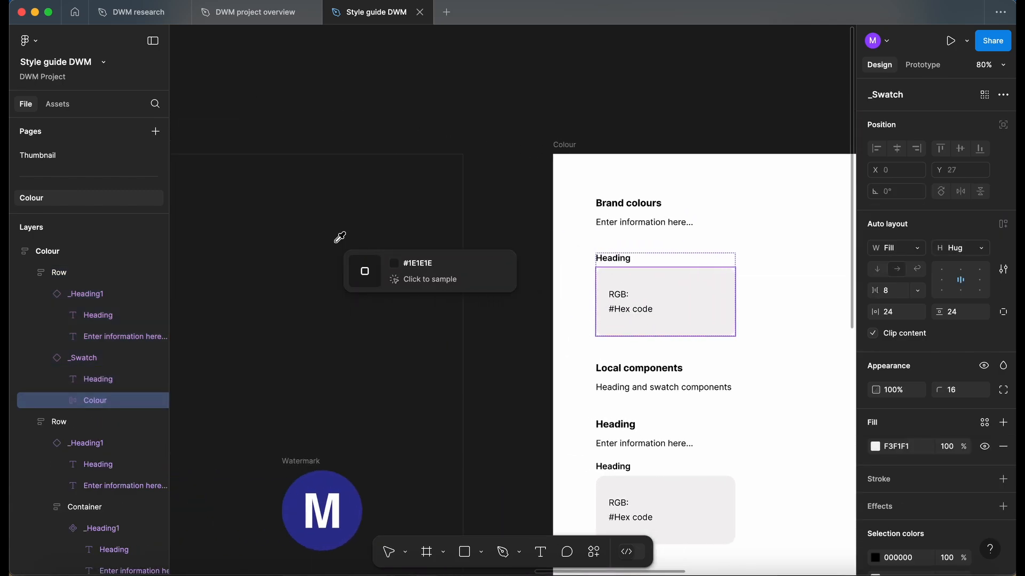
scroll(340, 237, down, 1)
scroll(341, 235, left, 10)
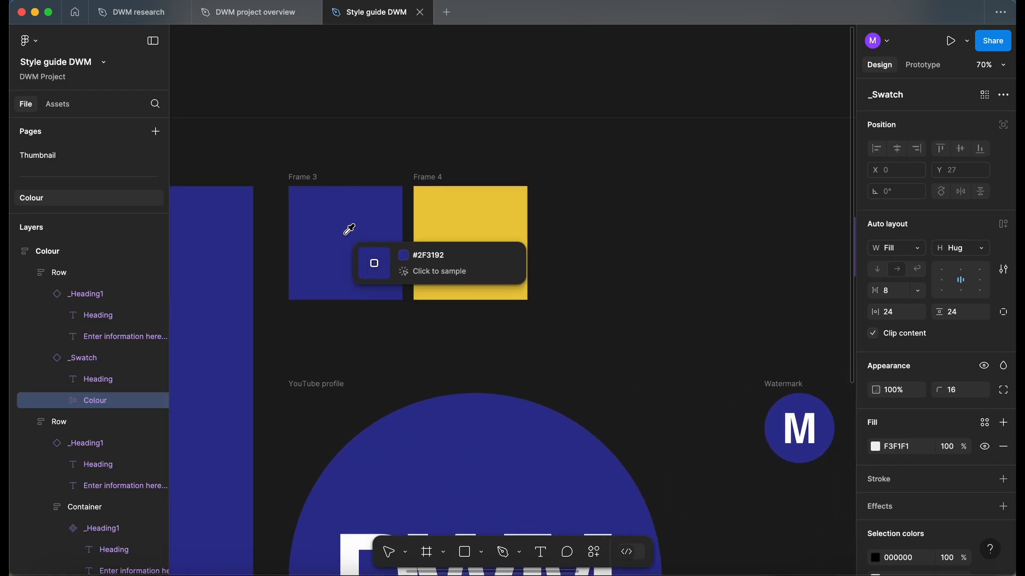
click(349, 229)
scroll(507, 233, right, 10)
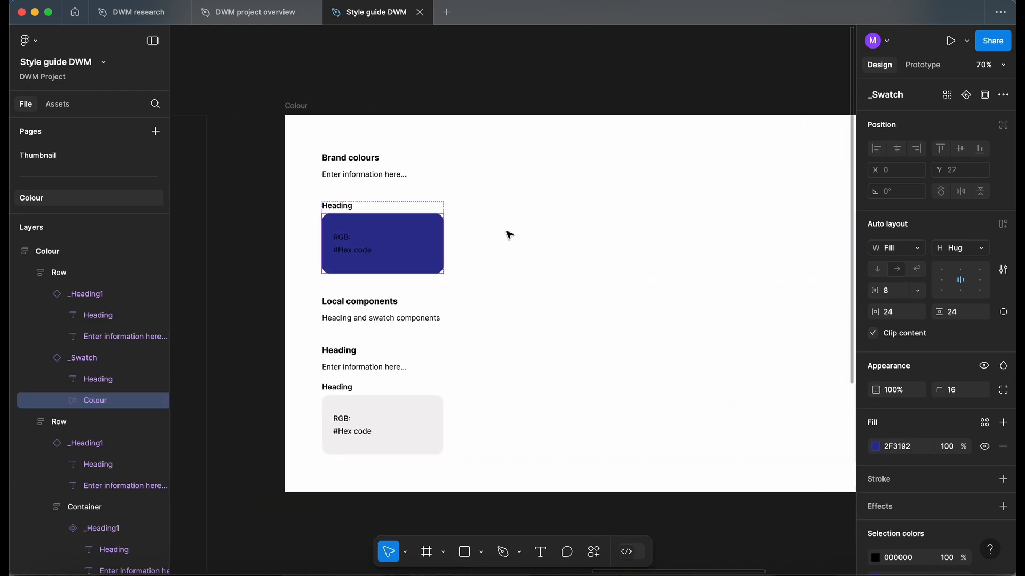
- Copy the blue fill's hex value and replace the swatch's "#Hex code" text with "#2F3192"
scroll(462, 206, up, 5)
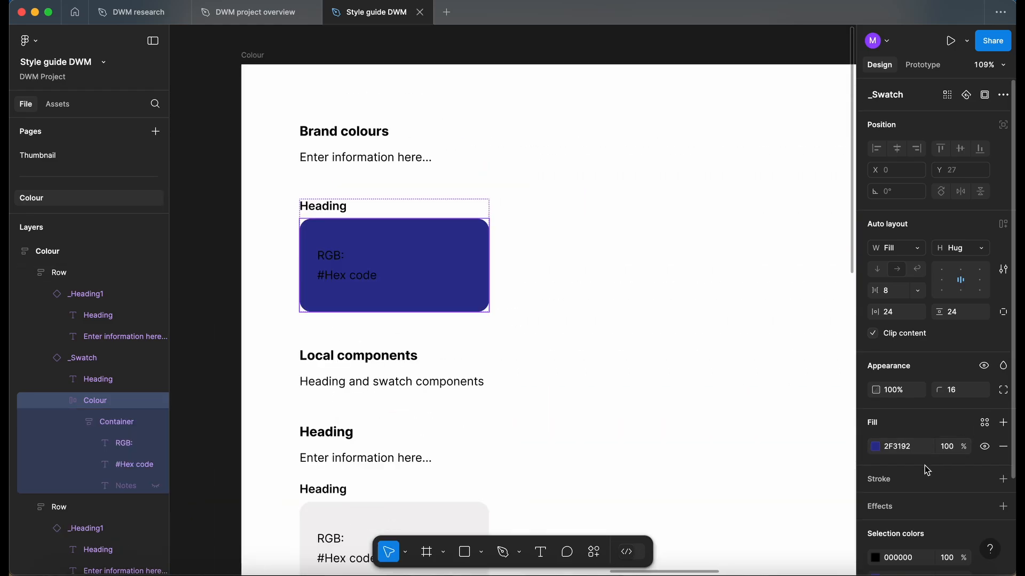
click(919, 450)
click(875, 447)
key(super+c)
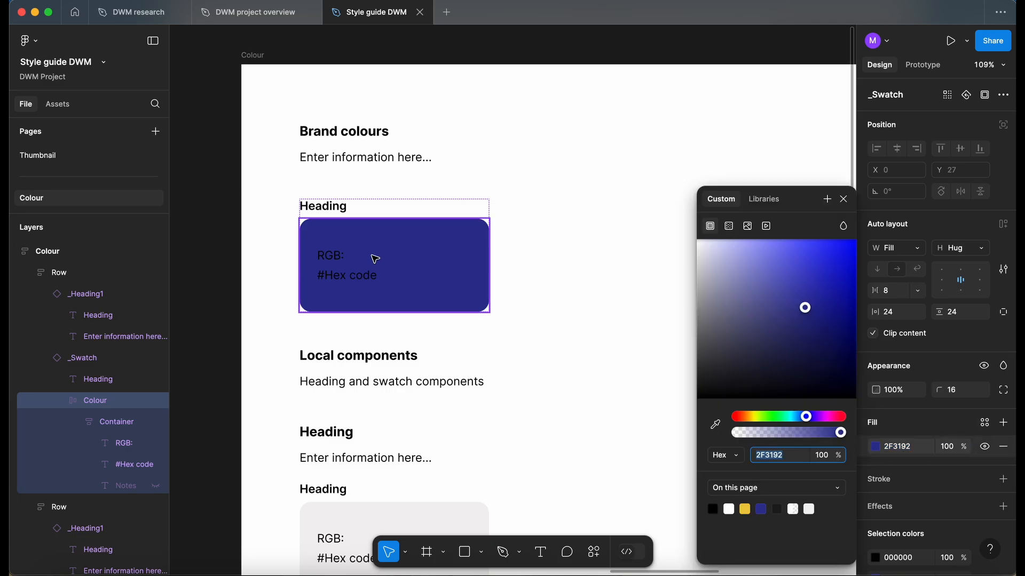
double_click(344, 261)
click(371, 271)
double_click(370, 273)
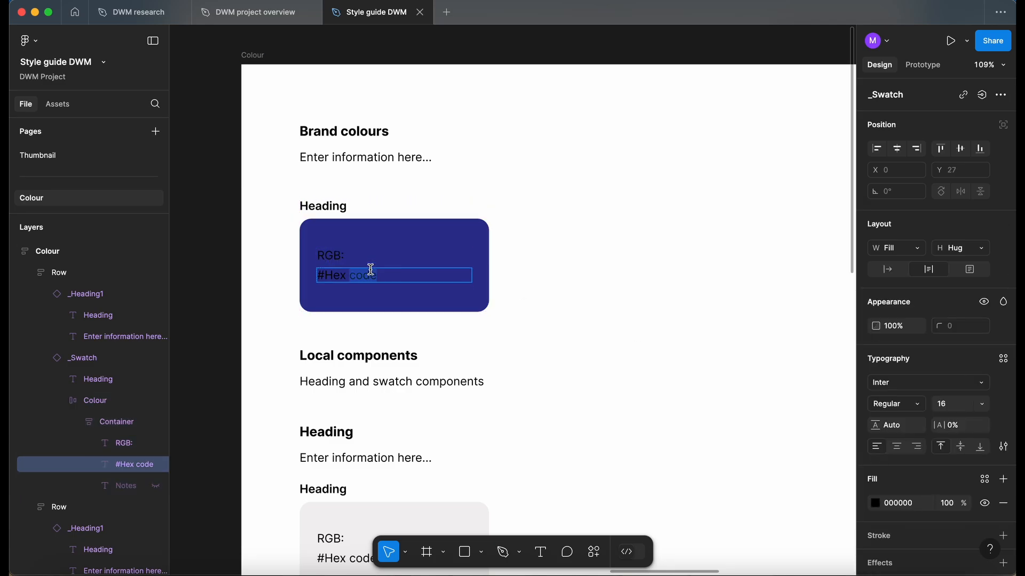
key(BackSpace)
key(BackSpace)
key(BackSpace)
key(BackSpace)
key(BackSpace)
key(super+v)
key(Escape)
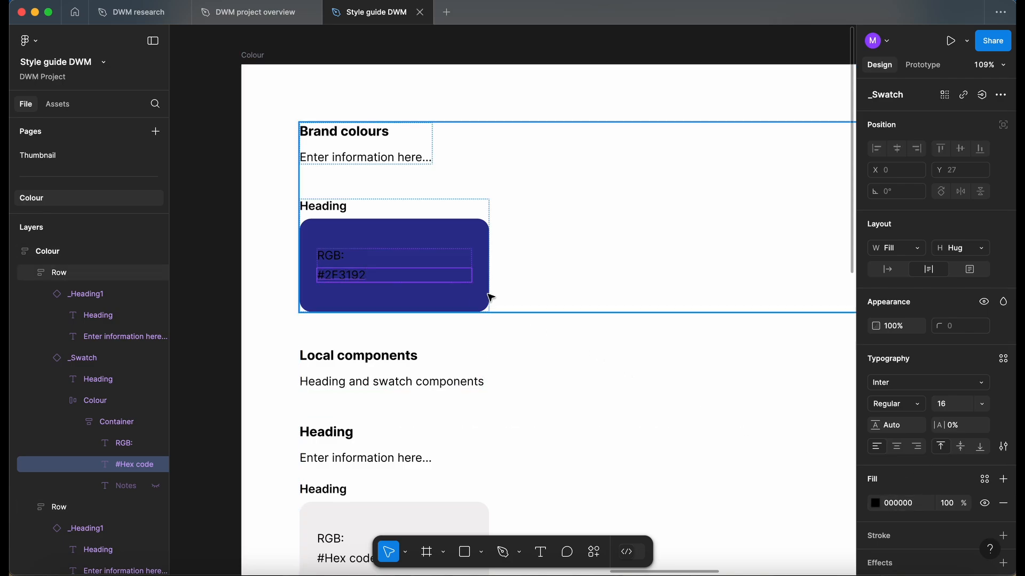
- Switch the blue fill's colour format to RGB and complete the swatch's RGB text as "RGB: 47, 49, 146"
click(481, 296)
click(876, 447)
click(725, 455)
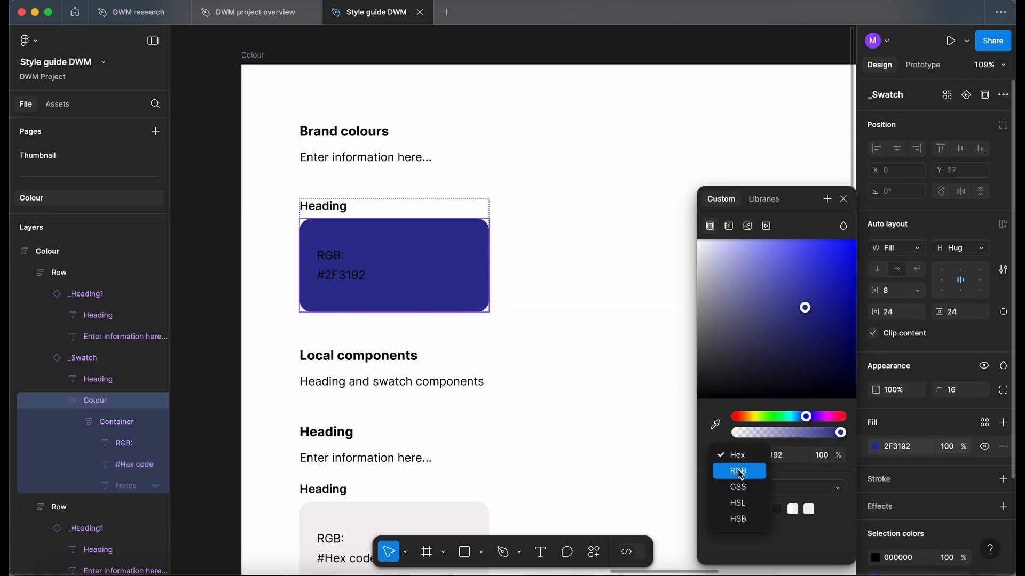
click(738, 468)
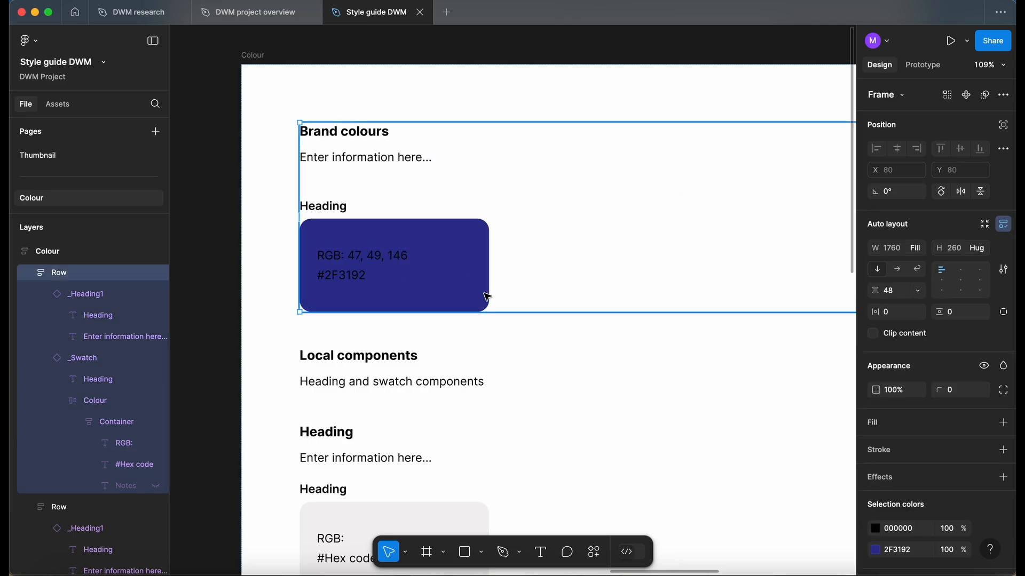
click(478, 295)
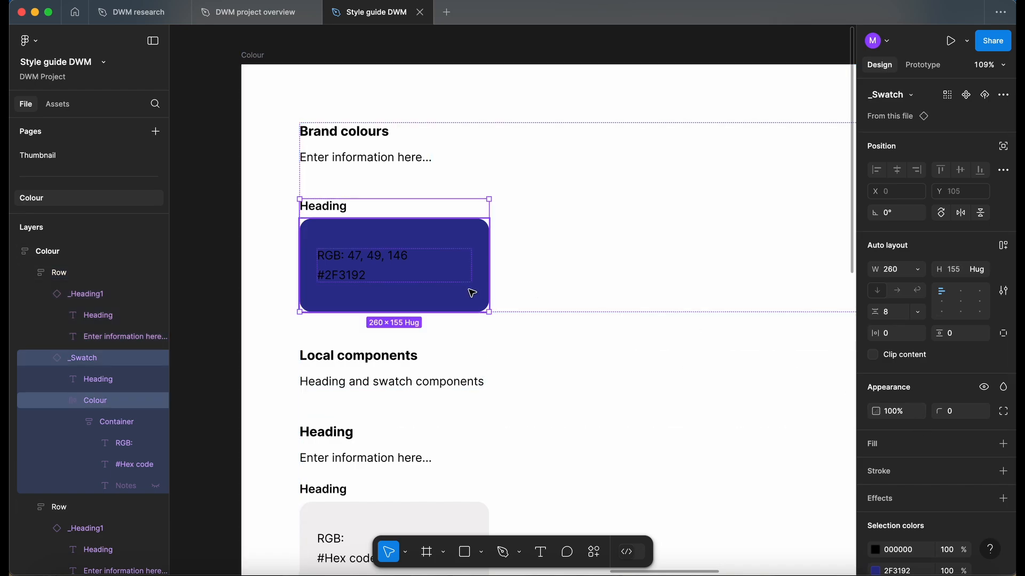
click(469, 293)
click(875, 447)
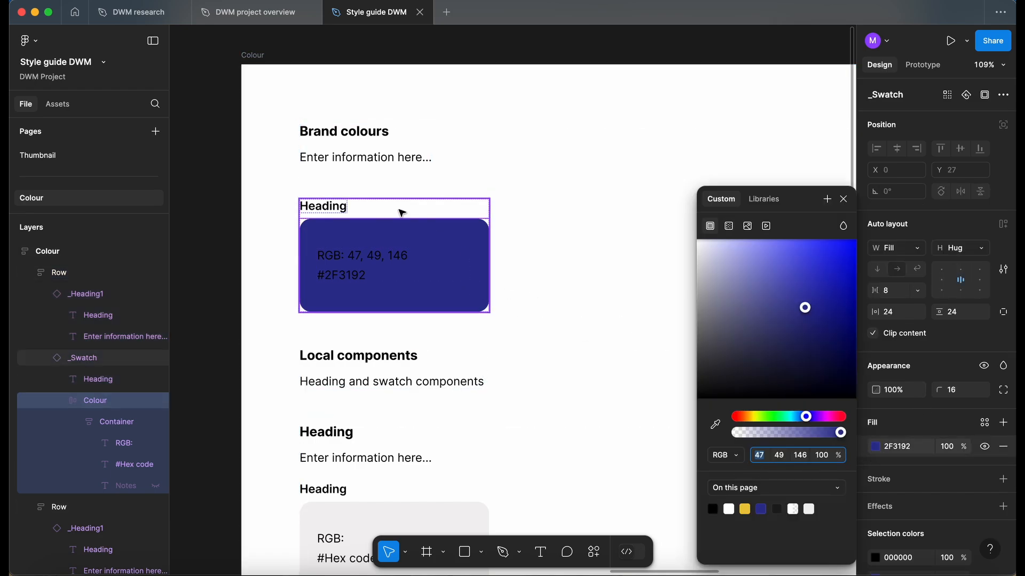
click(366, 245)
- Change the text colour of the blue swatch's Container layer to white (RGB 255, 255, 255)
click(352, 262)
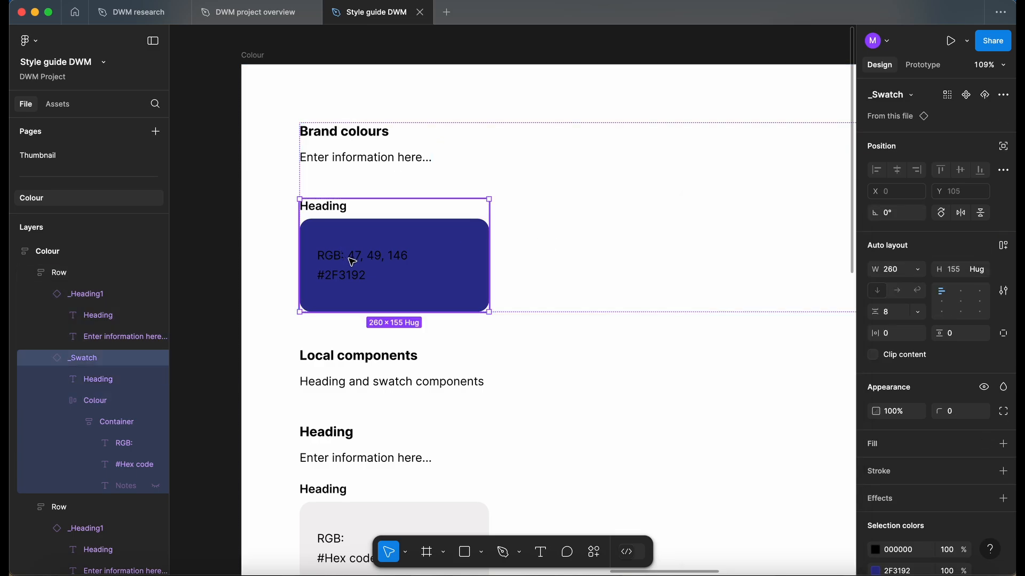
click(353, 261)
click(121, 423)
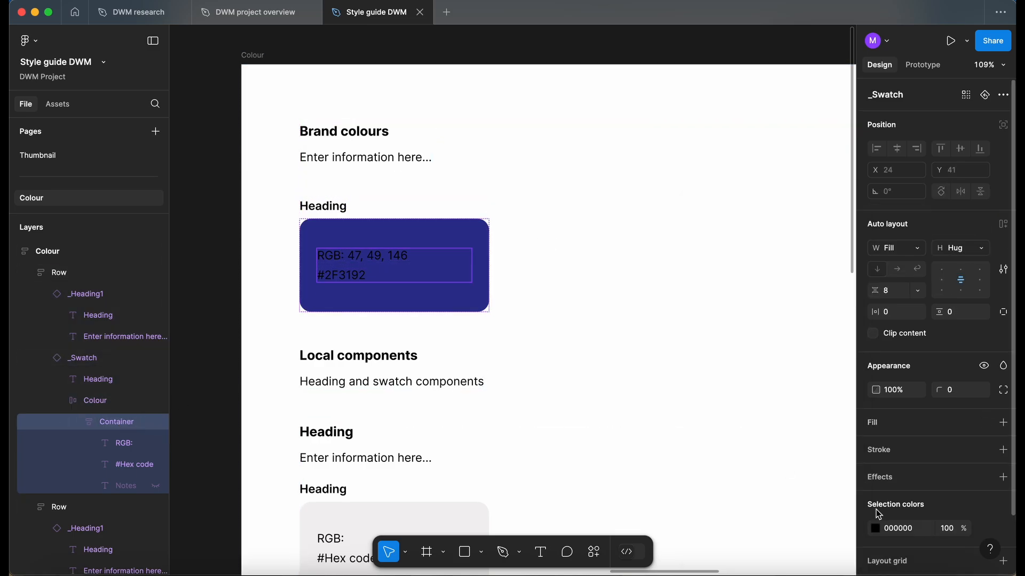
click(876, 530)
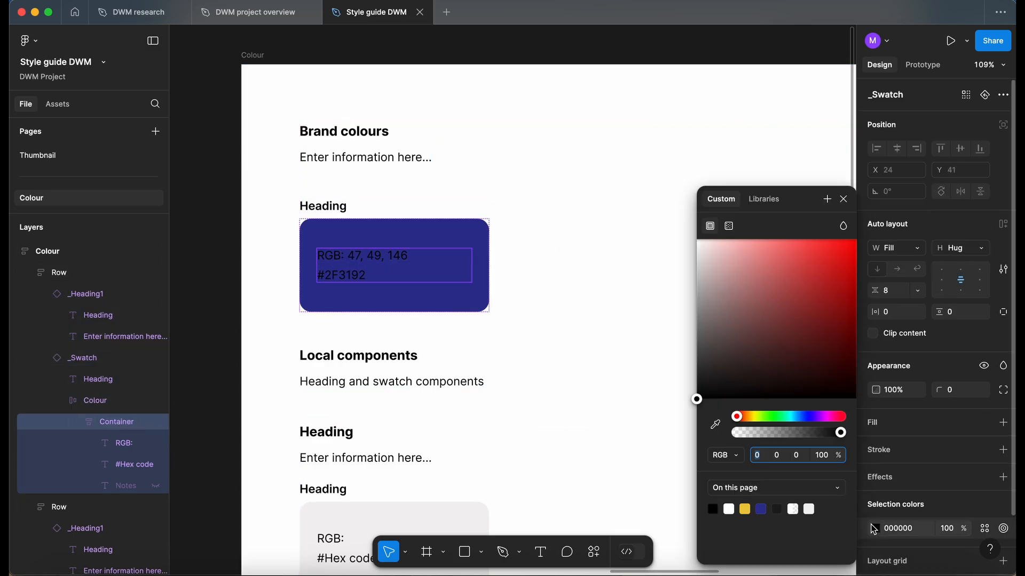
drag(713, 301, 673, 167)
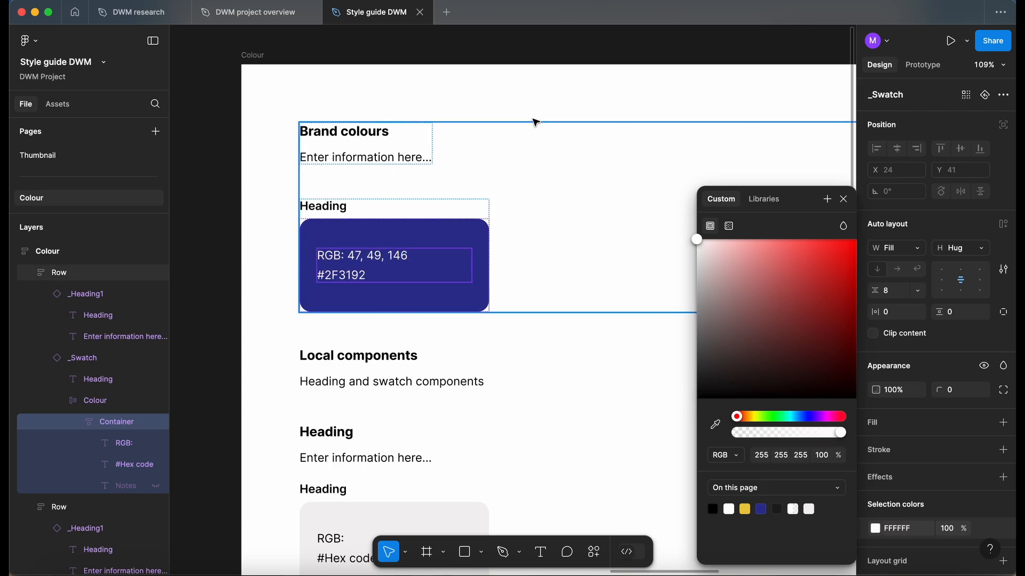
click(220, 187)
- Replace the heading text above the blue Brand colours swatch with "dwm-purple"
scroll(374, 219, down, 2)
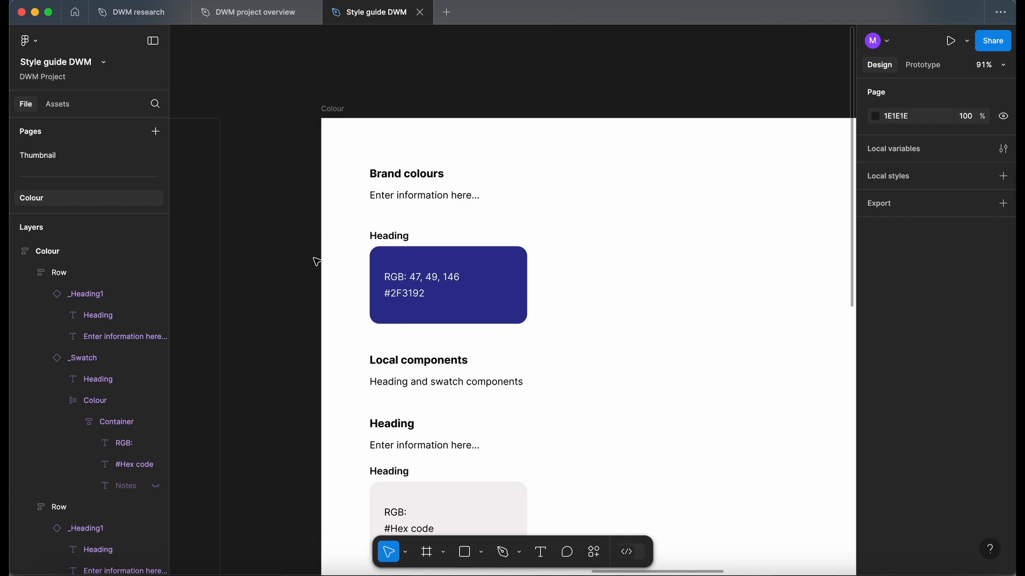
scroll(317, 262, right, 2)
click(362, 223)
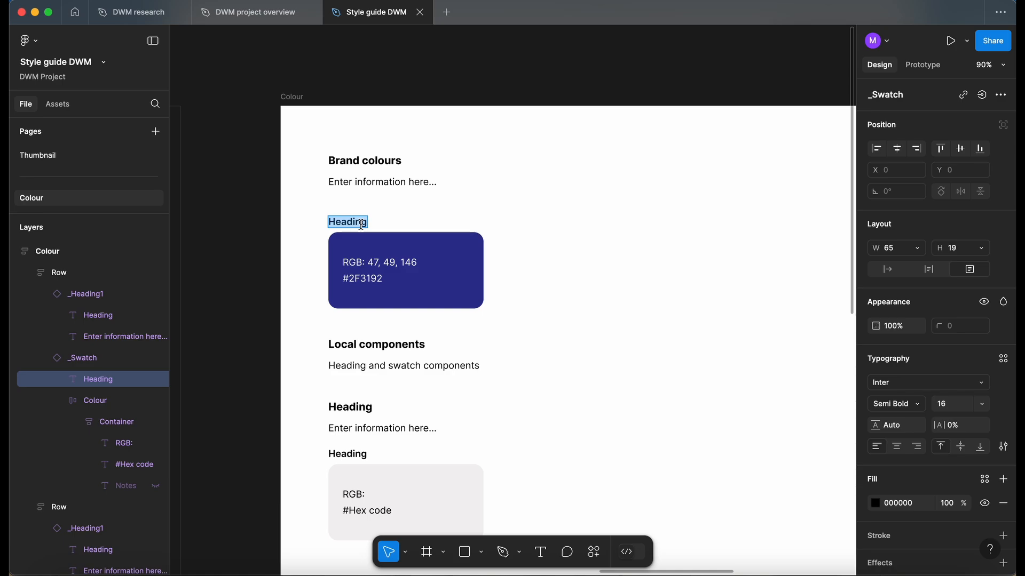
text(dwm-purple)
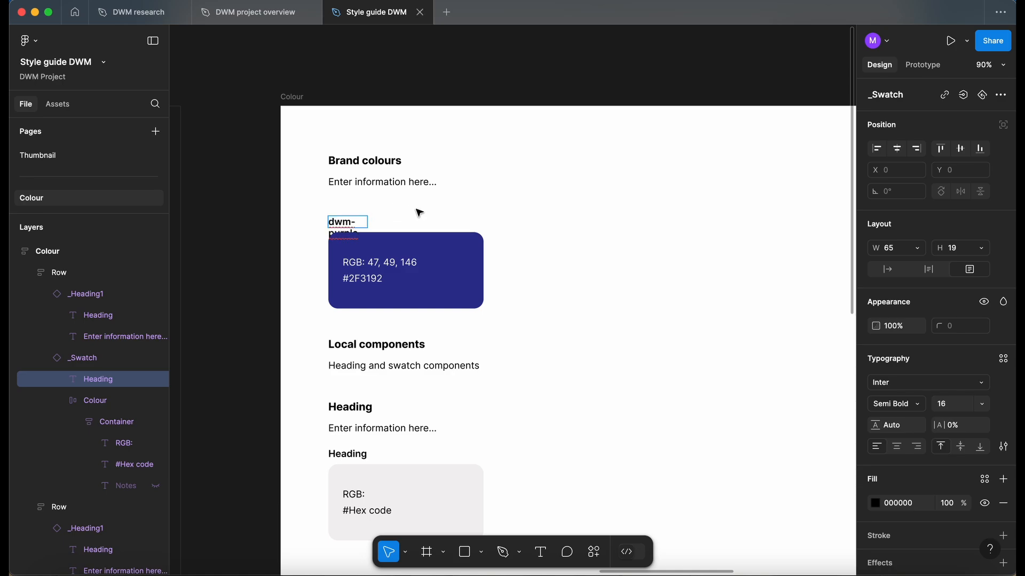
- Set the Heading text's width to Fill container in the _Swatch main component under Local components
scroll(421, 219, down, 5)
scroll(427, 219, down, 4)
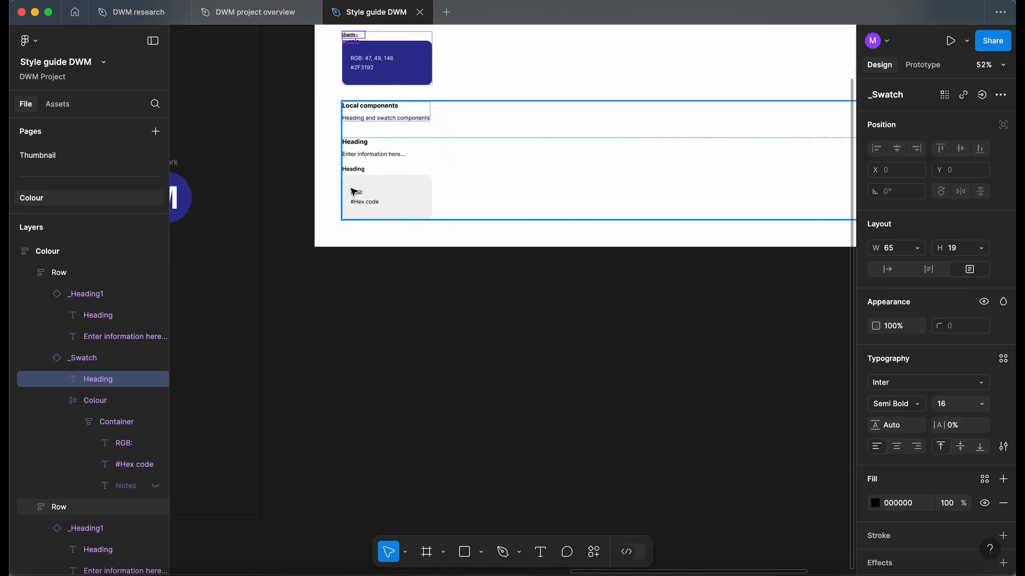
scroll(354, 192, up, 1)
scroll(355, 192, up, 5)
click(339, 206)
click(337, 215)
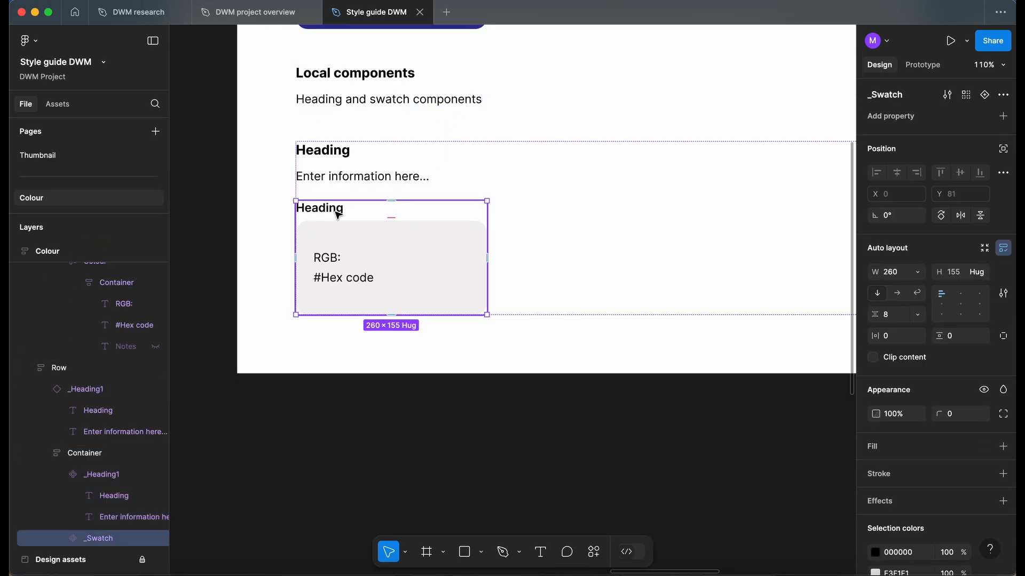
click(338, 211)
click(917, 274)
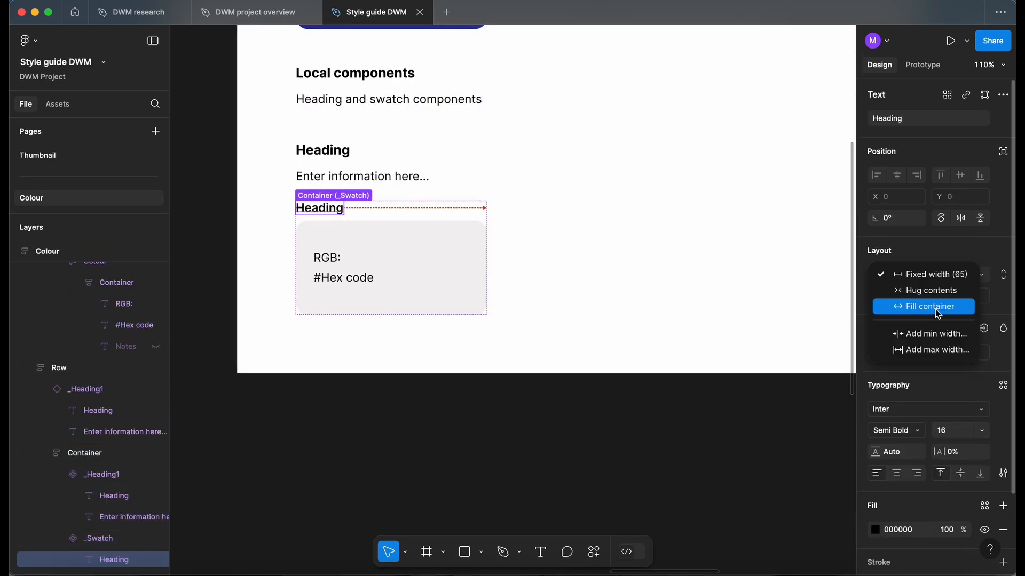
click(938, 314)
click(625, 337)
- Extend the blue swatch's heading text to "dwm-purple-500"
scroll(625, 341, up, 8)
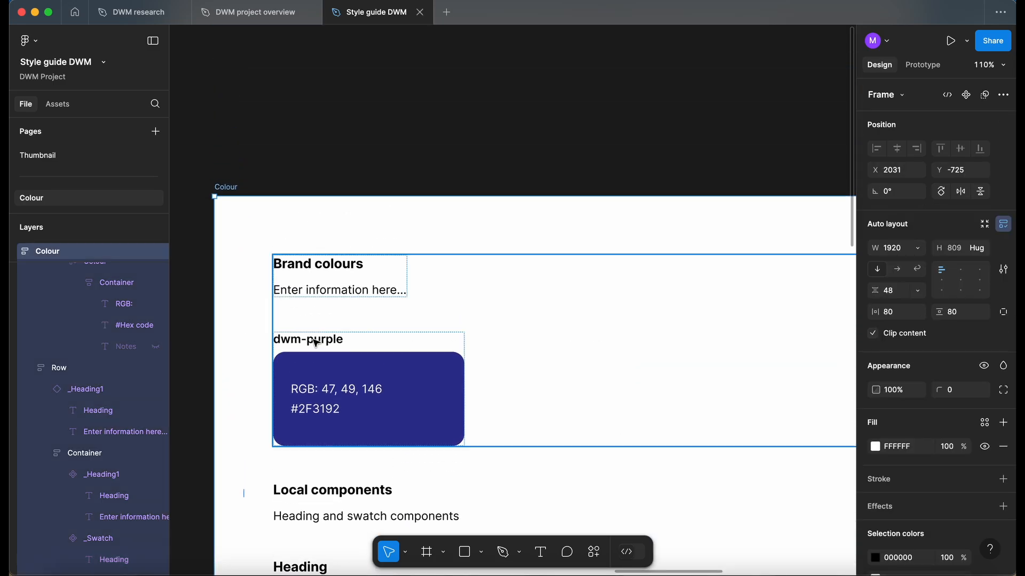
double_click(316, 343)
click(360, 344)
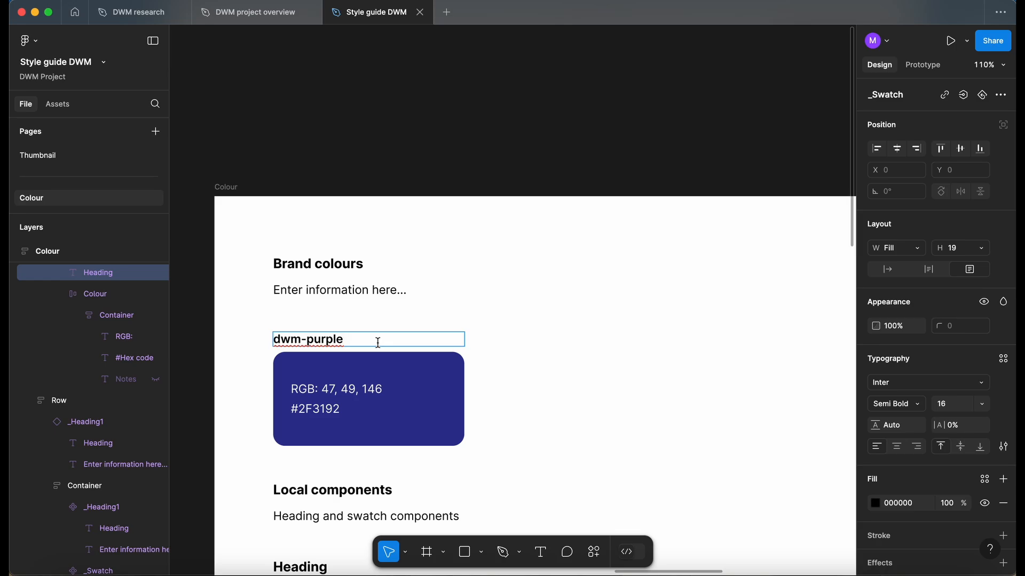
text(-500)
click(362, 94)
- Duplicate the dwm-purple-500 swatch within the Brand colours section
scroll(320, 210, down, 5)
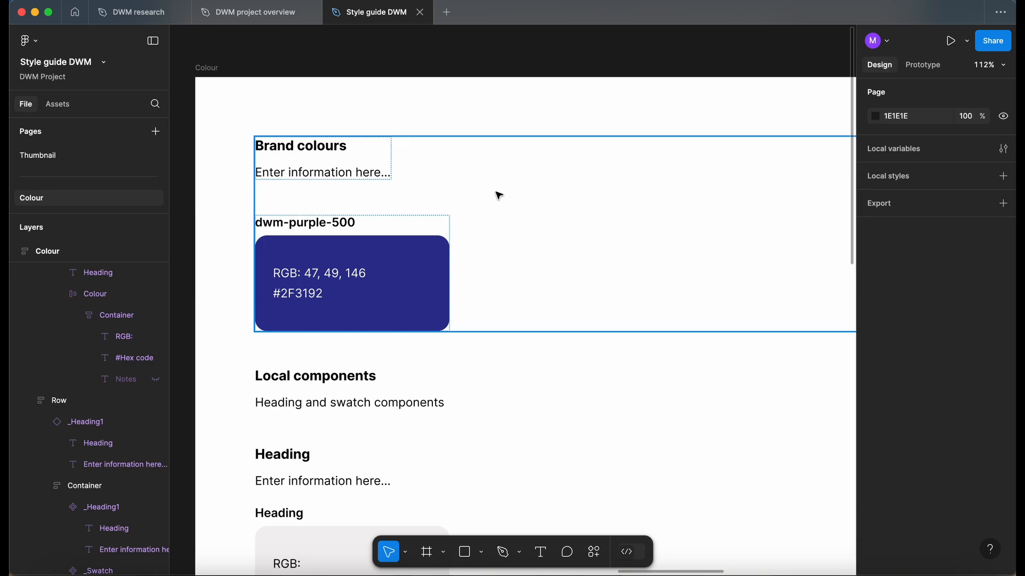
scroll(499, 196, down, 3)
click(298, 248)
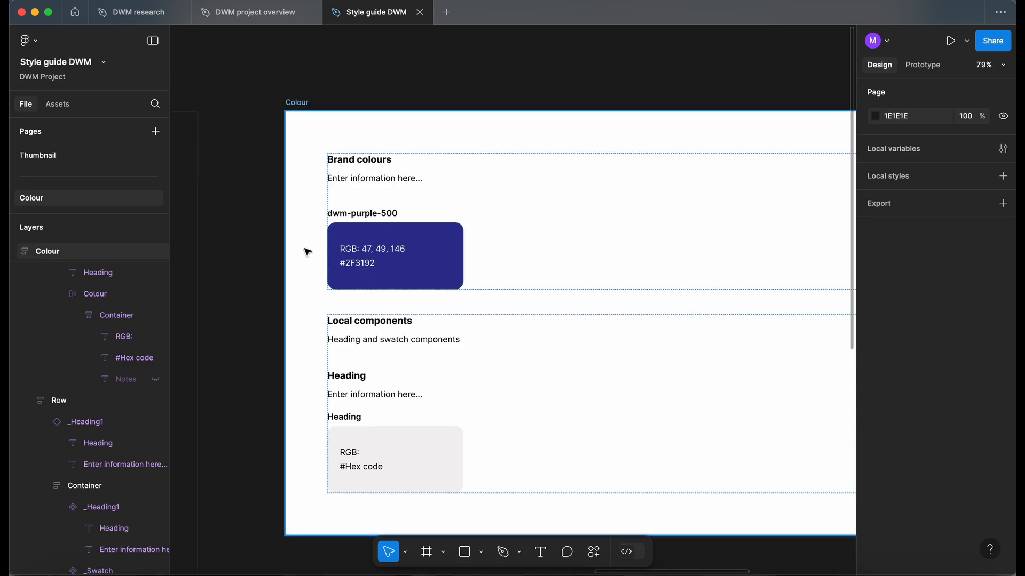
click(427, 237)
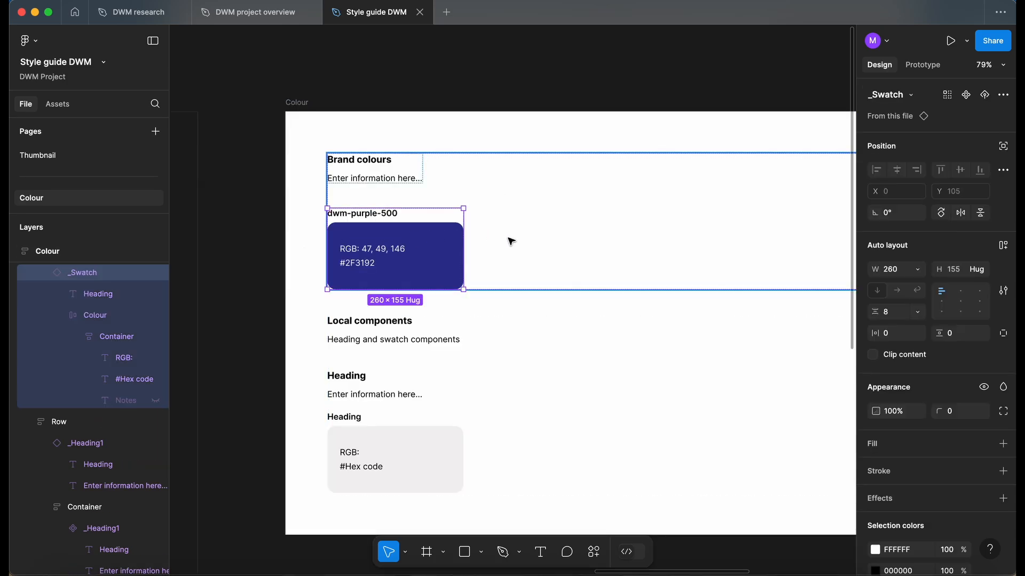
scroll(510, 241, up, 2)
scroll(509, 241, right, 2)
key(ctrl+d)
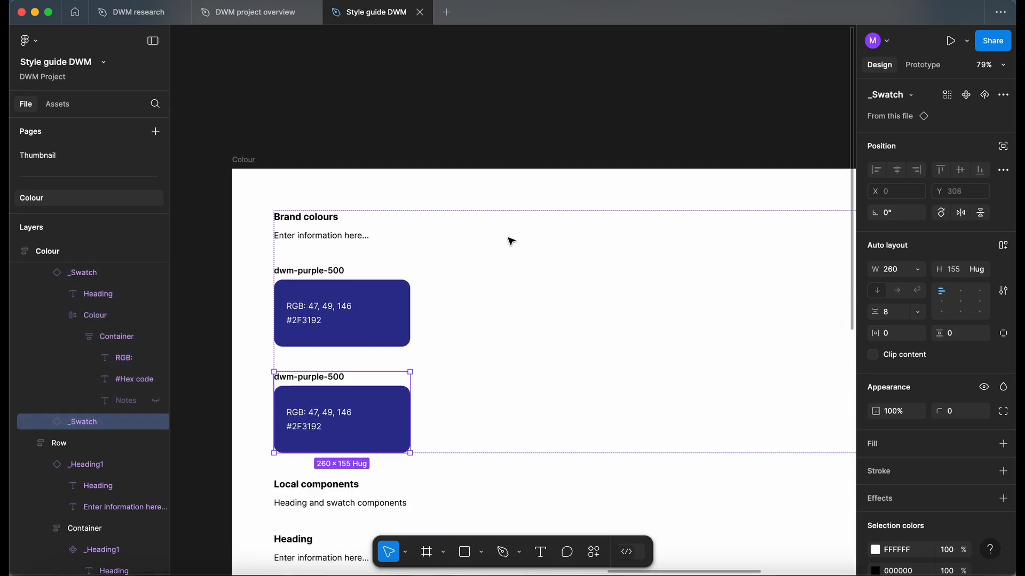
- Rename the Brand colours section's outer "Row" frame as "Container" and collapse the layers nested inside its heading and swatches
scroll(412, 340, down, 2)
click(434, 279)
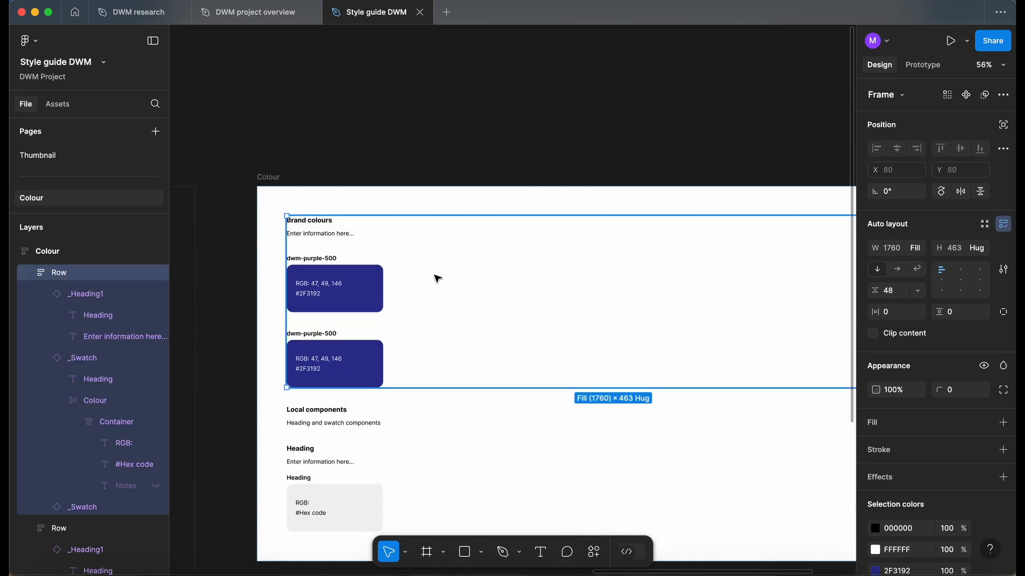
double_click(62, 274)
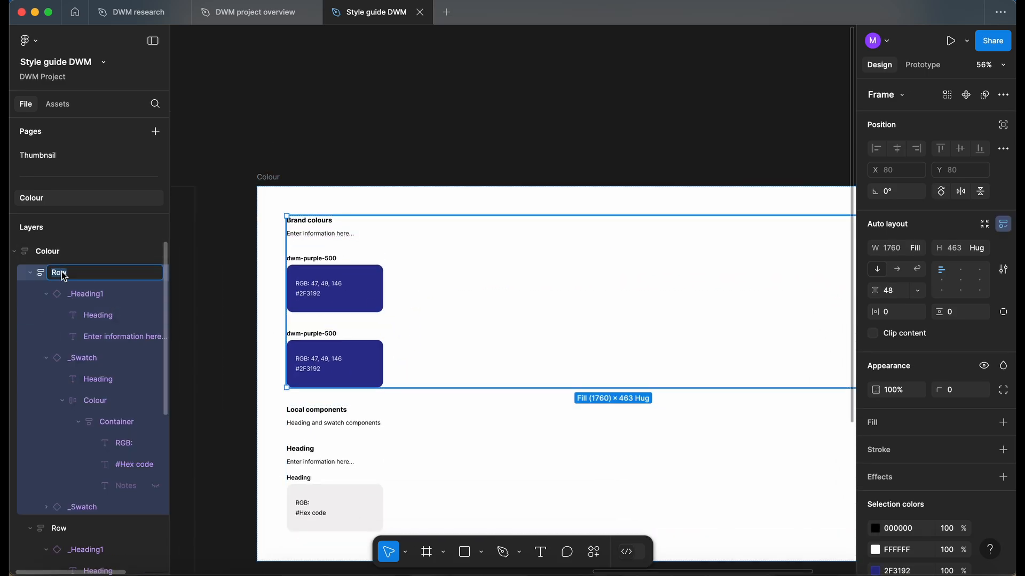
text(Container)
click(56, 293)
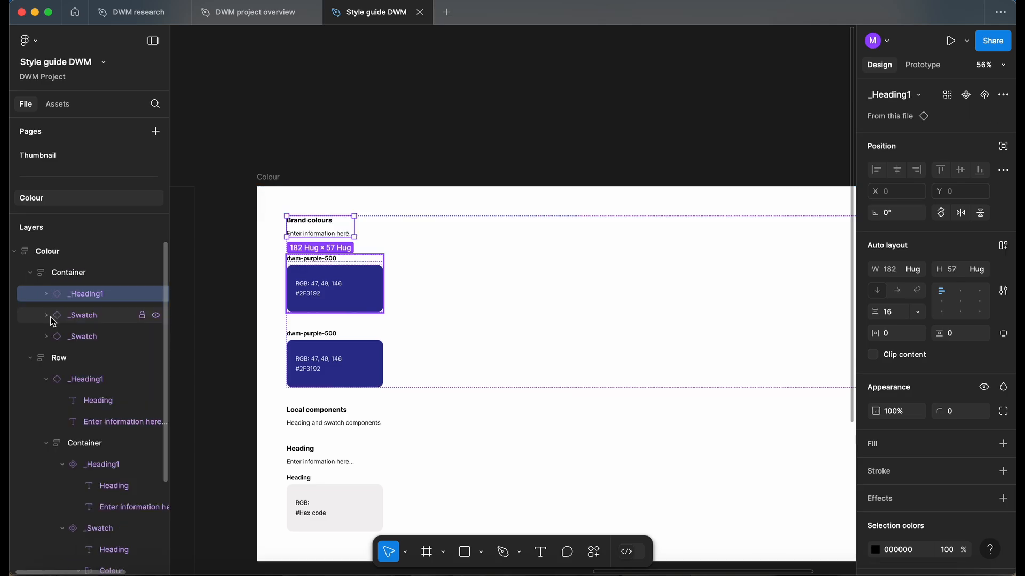
- Wrap the two Brand colours swatches in a horizontal auto layout frame named "Row"
click(76, 316)
shift+click(94, 338)
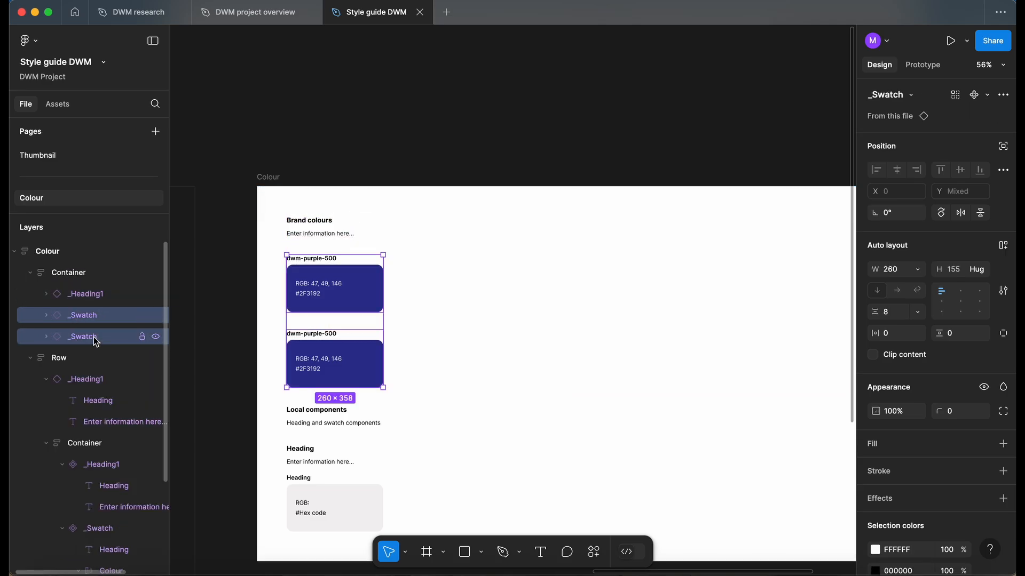
key(shift+a)
double_click(93, 316)
text(Row)
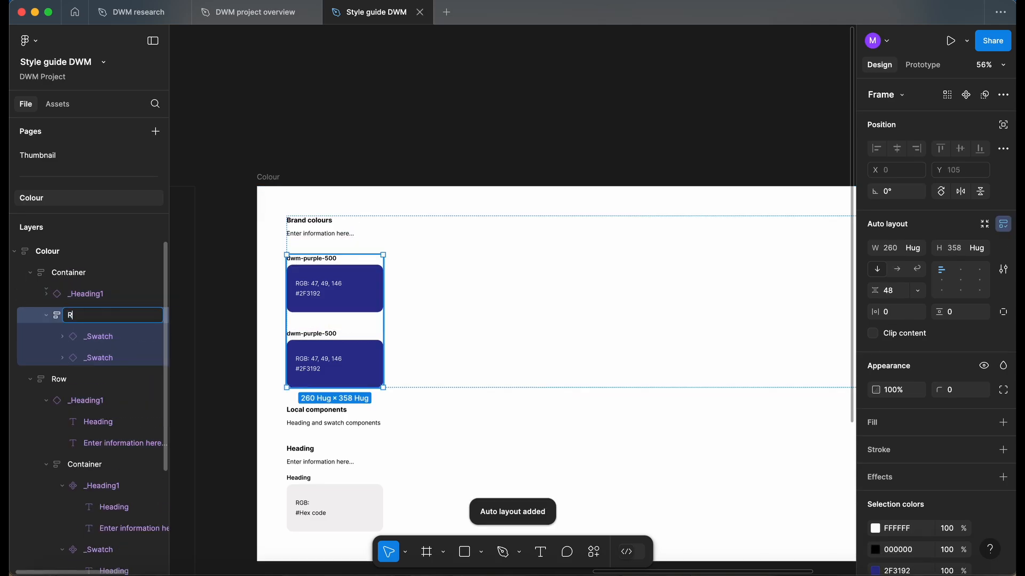
key(Return)
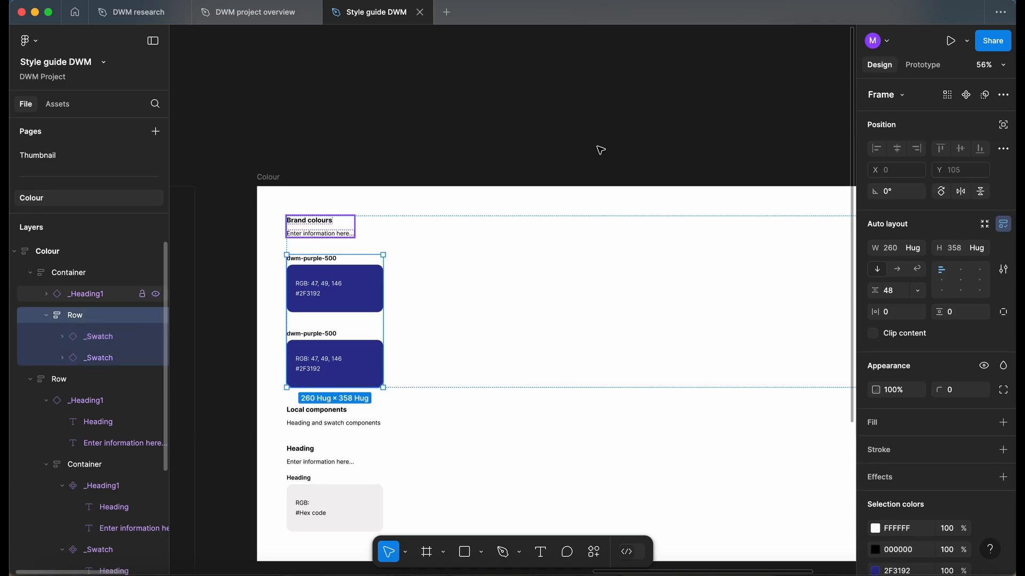
click(897, 269)
- Fill the second Brand colours swatch's Colour layer with the yellow #EBCA3F sampled from Frame 4
scroll(469, 297, up, 3)
click(468, 297)
click(469, 298)
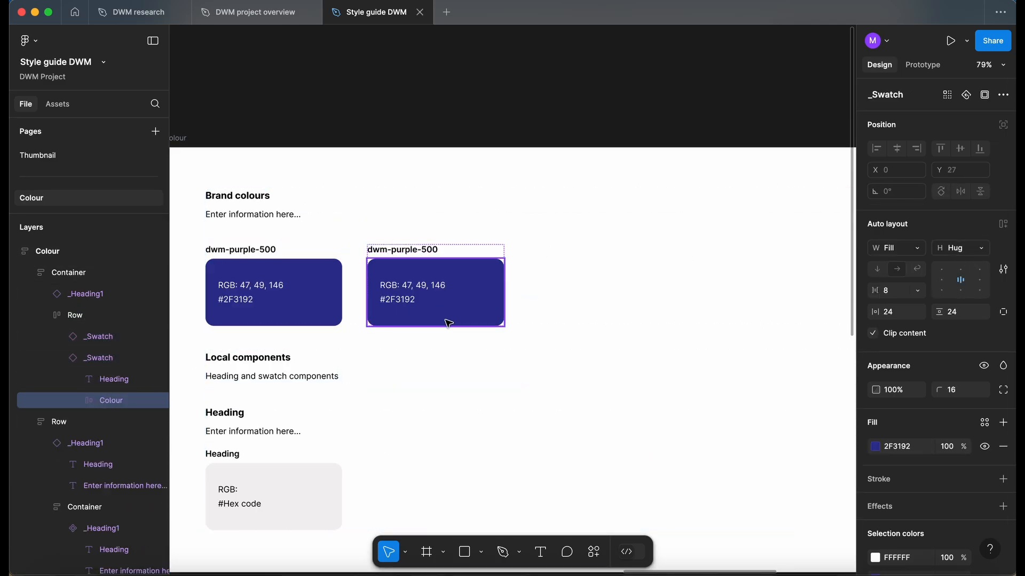
key(i)
scroll(450, 315, left, 10)
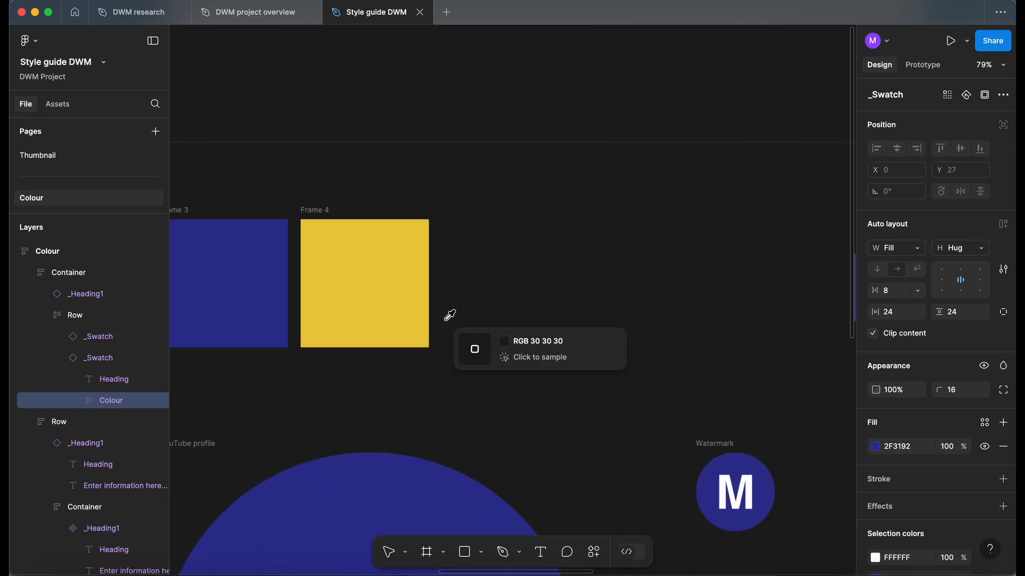
click(407, 273)
scroll(405, 278, right, 10)
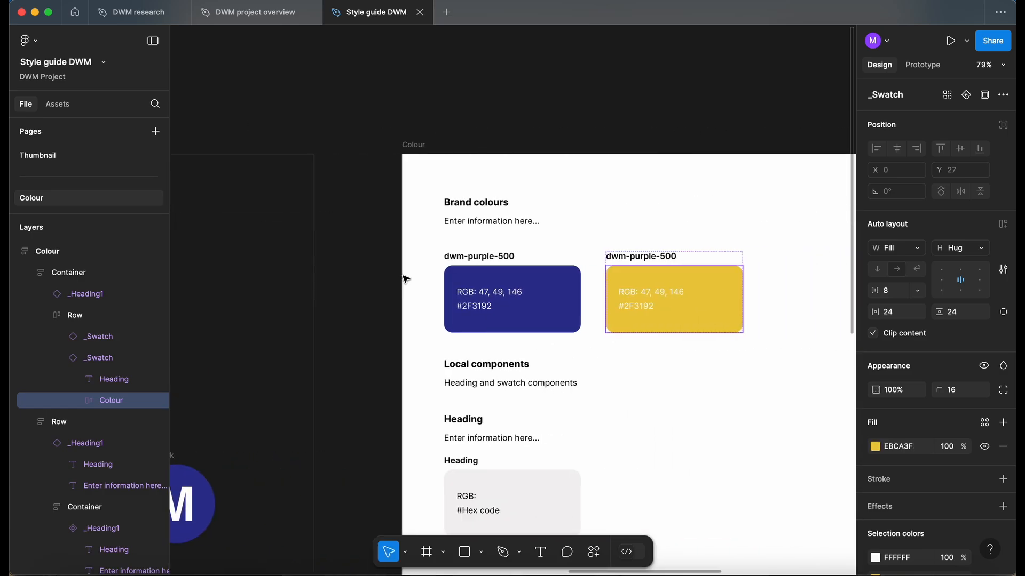
- Update the yellow swatch's colour details to "RGB: 235, 202, 63" and "#EBCA3F", taken from its fill
scroll(405, 279, up, 3)
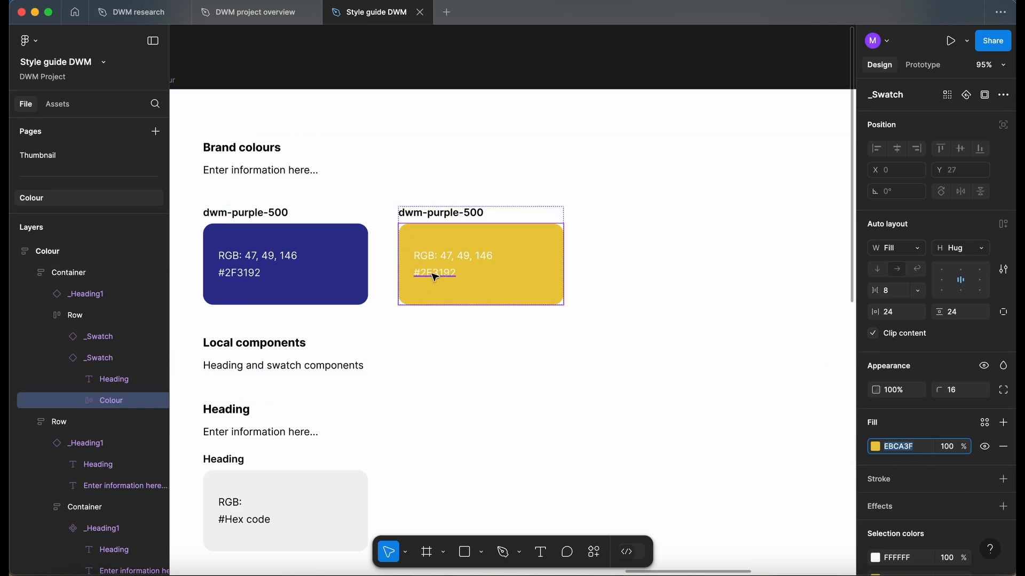
super+click(433, 276)
click(877, 447)
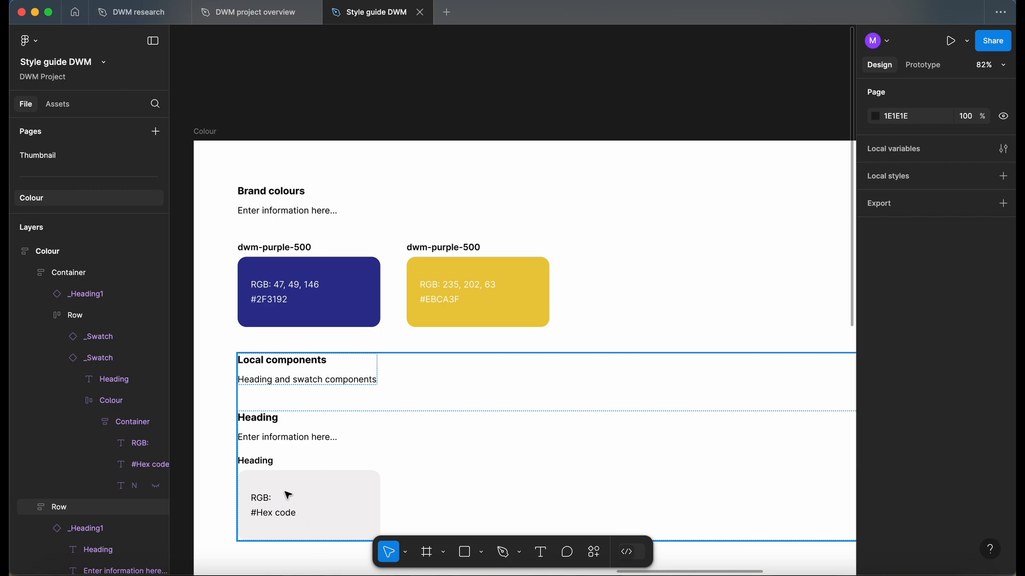
- Change the text colour of the yellow swatch's Container layer to black (#000000)
double_click(475, 302)
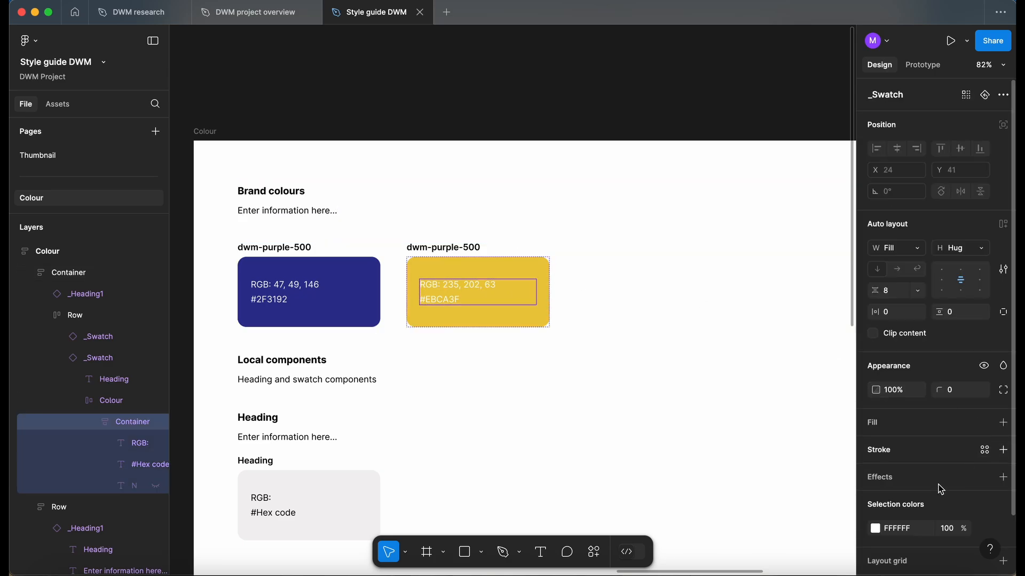
click(875, 528)
drag(696, 316, 696, 398)
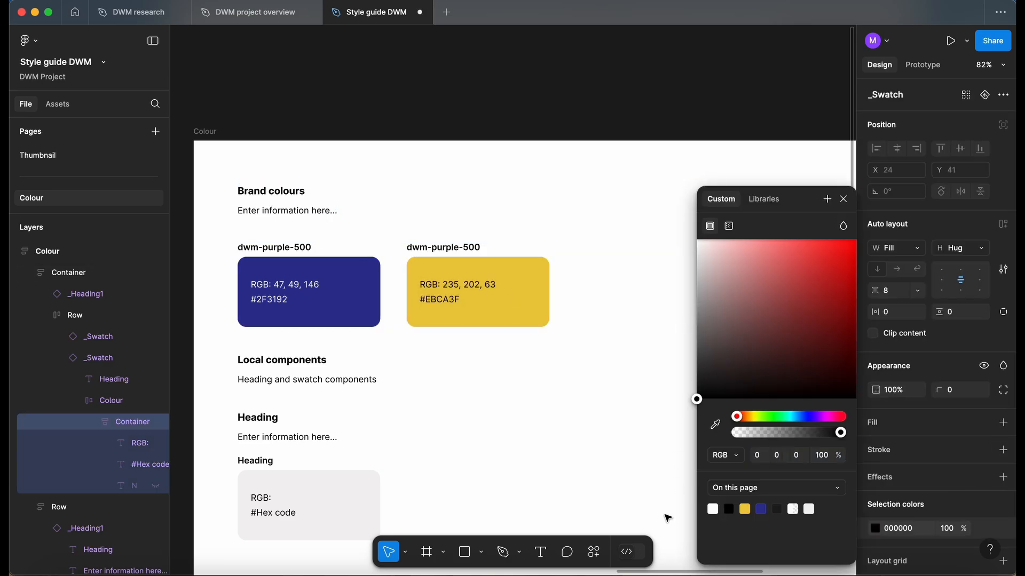
click(438, 93)
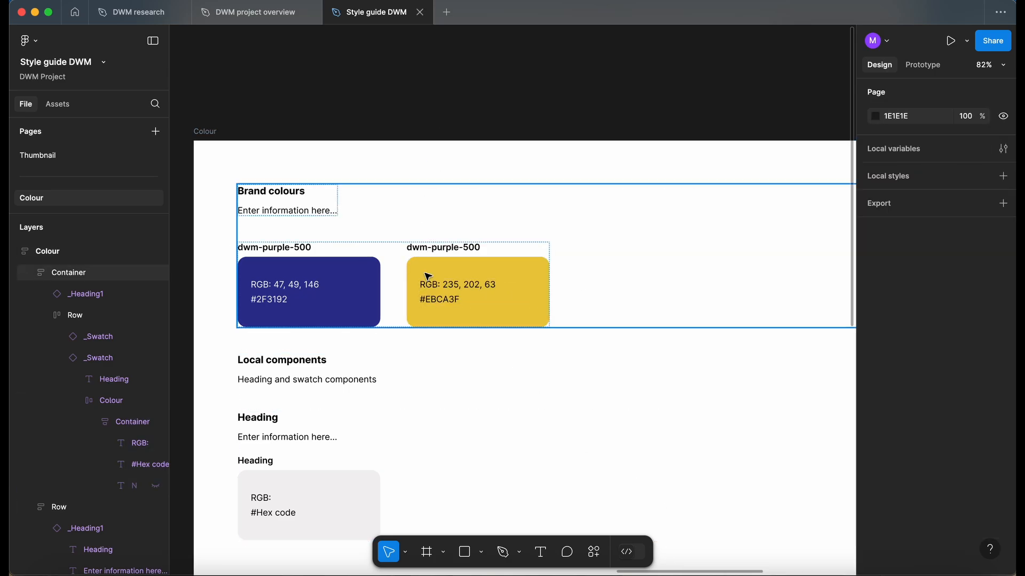
scroll(427, 277, up, 5)
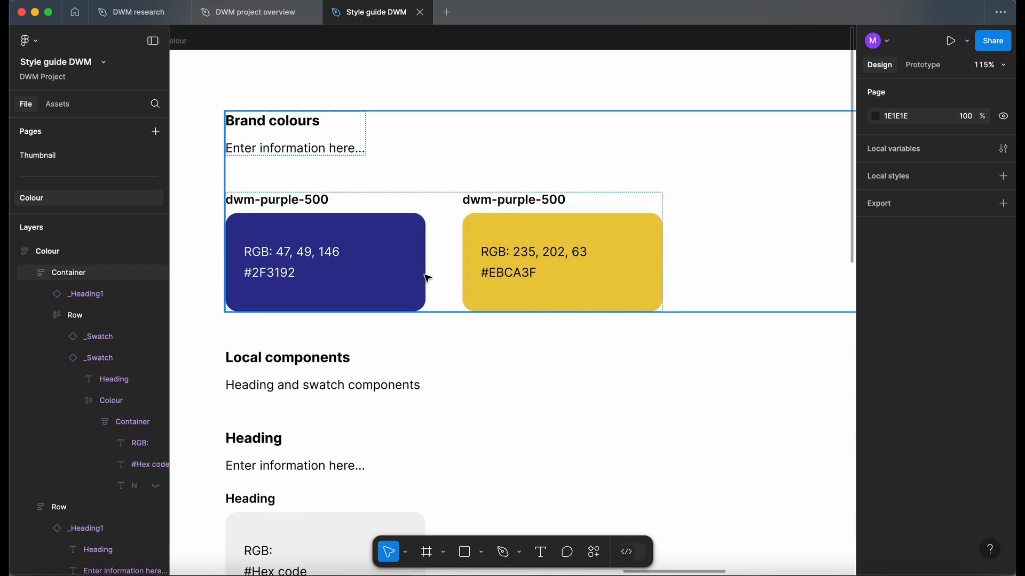
scroll(426, 276, down, 3)
scroll(608, 176, down, 4)
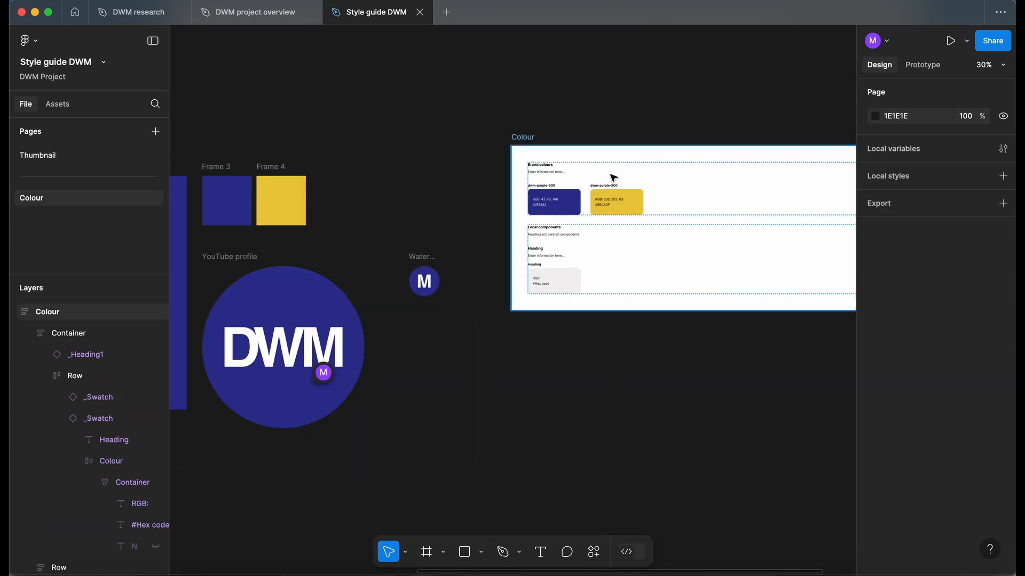
scroll(597, 149, up, 3)
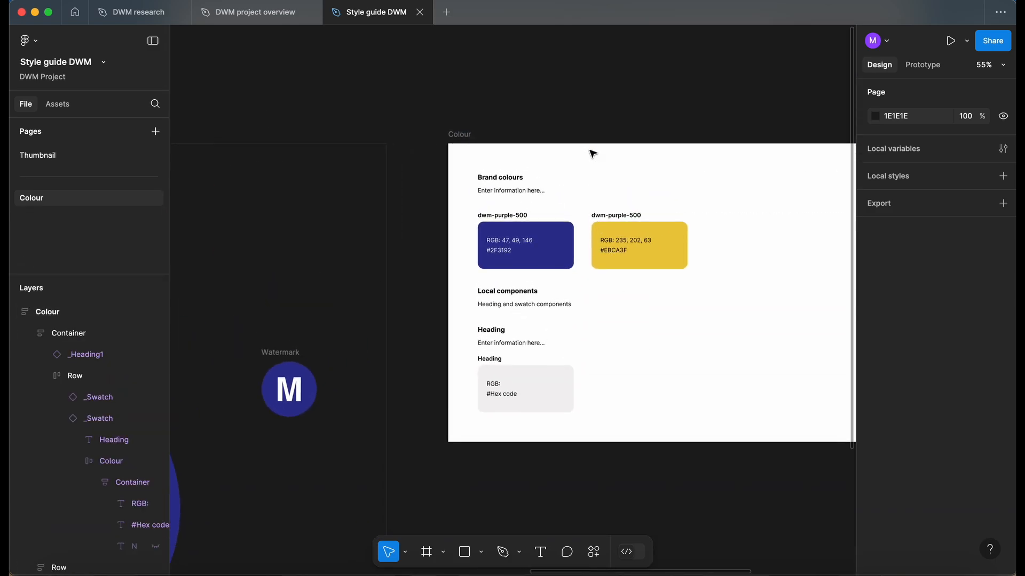
- Look over the Design assets section beside the Colour frame and collapse the expanded layers in the layer list
scroll(592, 154, left, 5)
scroll(596, 151, down, 3)
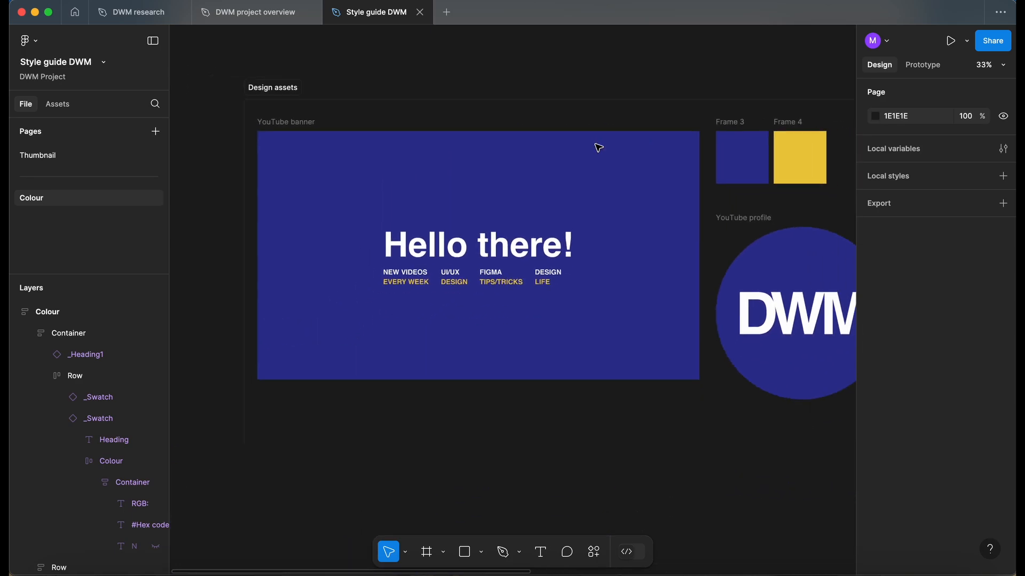
scroll(598, 148, right, 5)
scroll(600, 149, down, 2)
scroll(602, 142, right, 5)
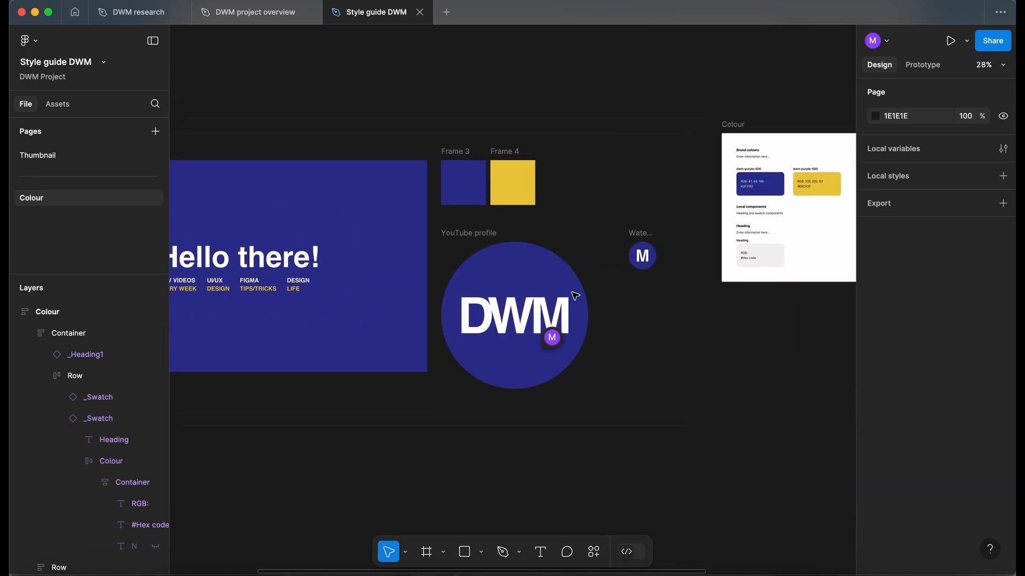
click(15, 312)
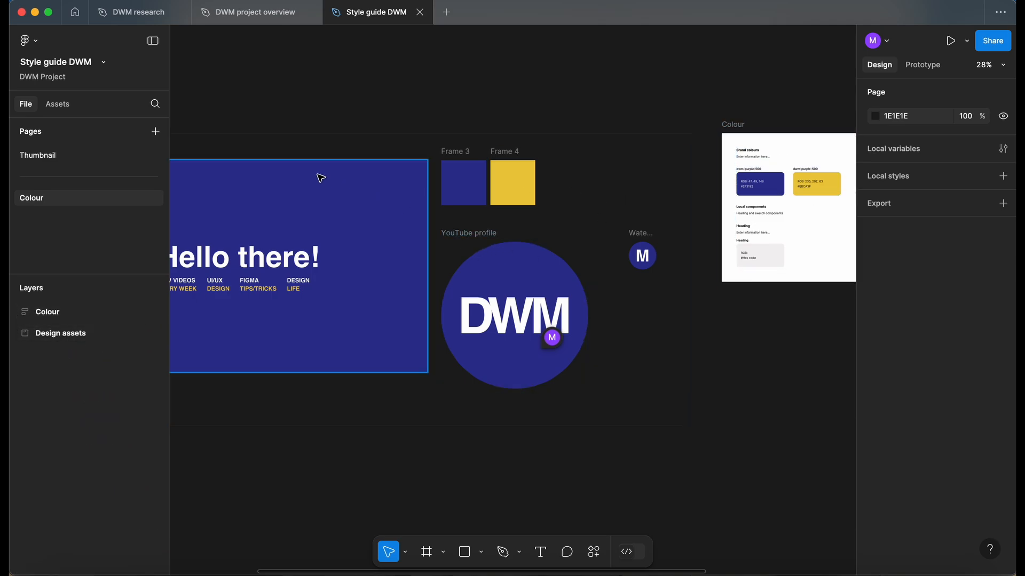
- Copy the YouTube banner frame from Design assets onto a new page named "YouTube"
scroll(320, 178, left, 5)
scroll(320, 178, up, 2)
click(345, 222)
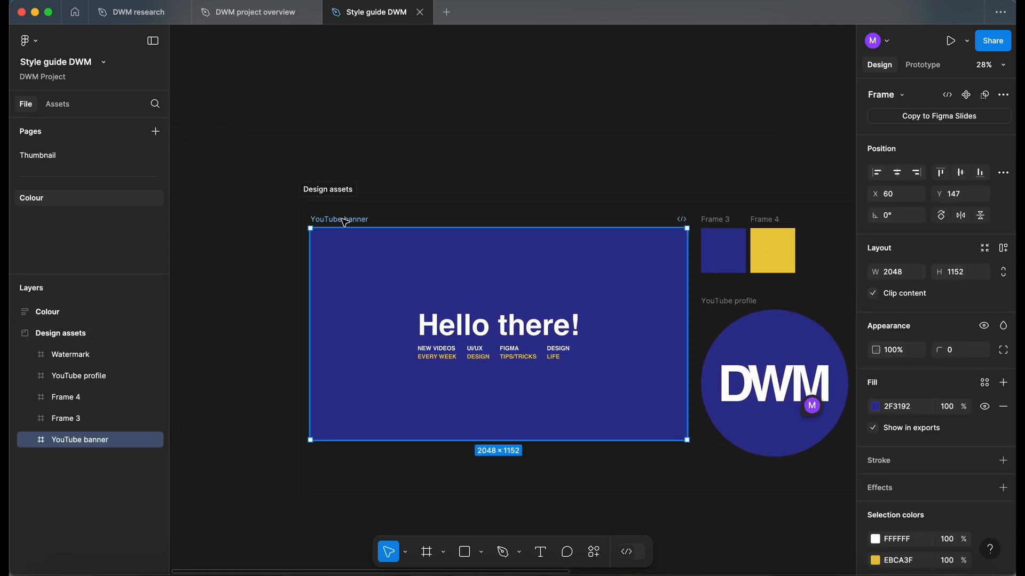
scroll(345, 222, right, 5)
scroll(345, 222, down, 1)
scroll(345, 223, down, 2)
scroll(344, 227, right, 2)
scroll(343, 227, down, 1)
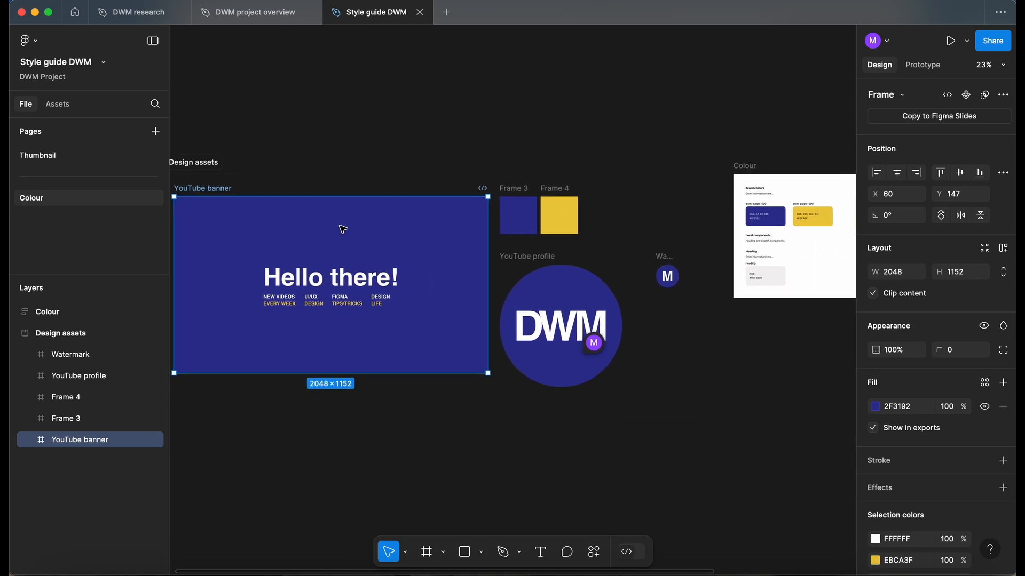
click(155, 132)
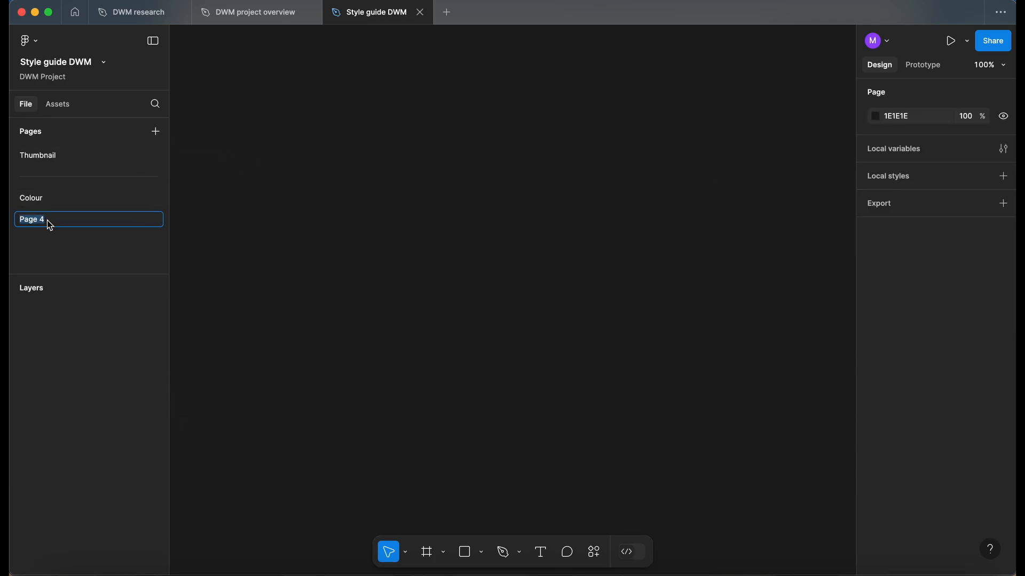
text(Yout)
click(304, 217)
key(super+v)
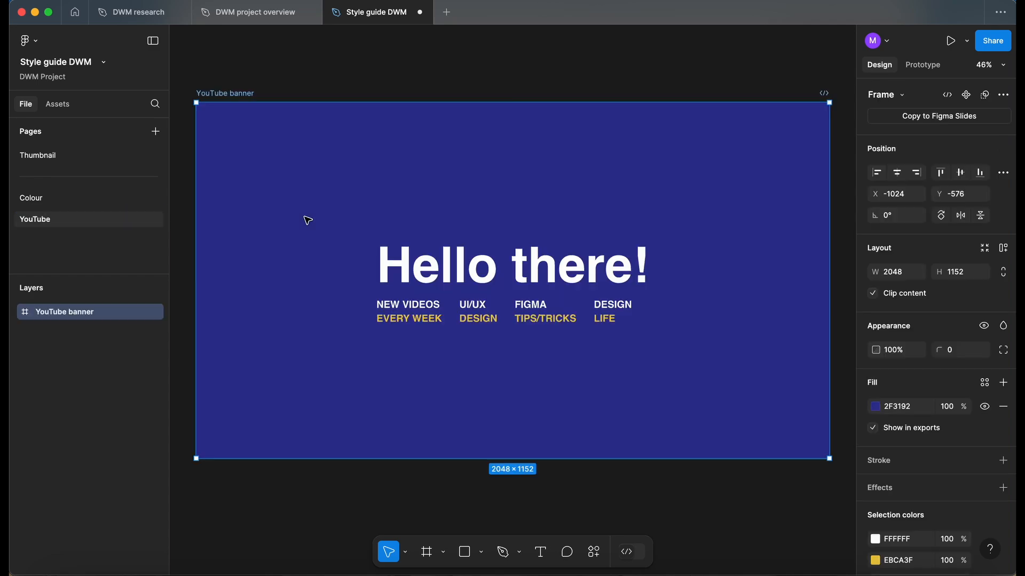
- Add another new page between Colour and YouTube and go back to the Colour page
click(37, 199)
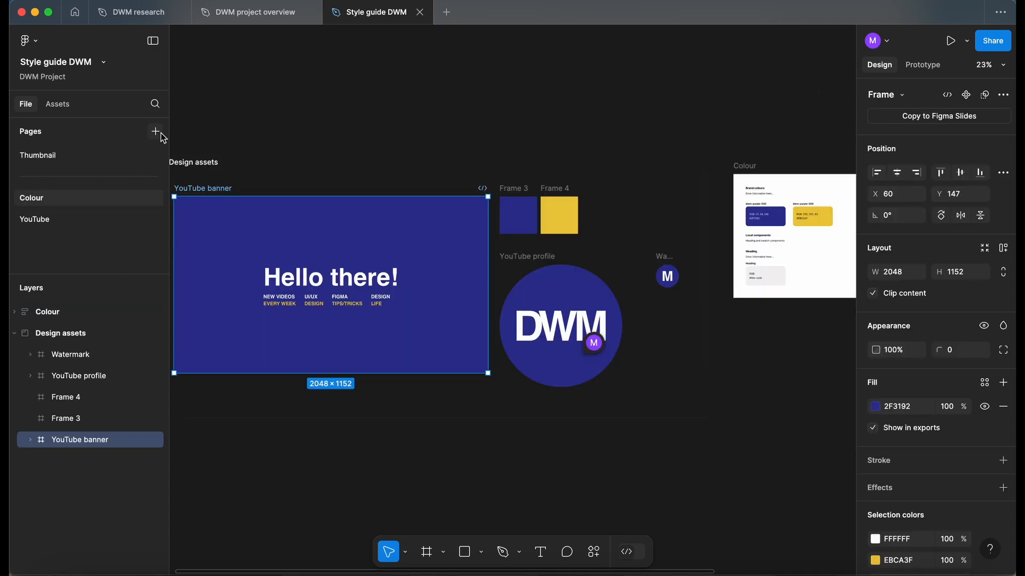
click(156, 132)
click(37, 199)
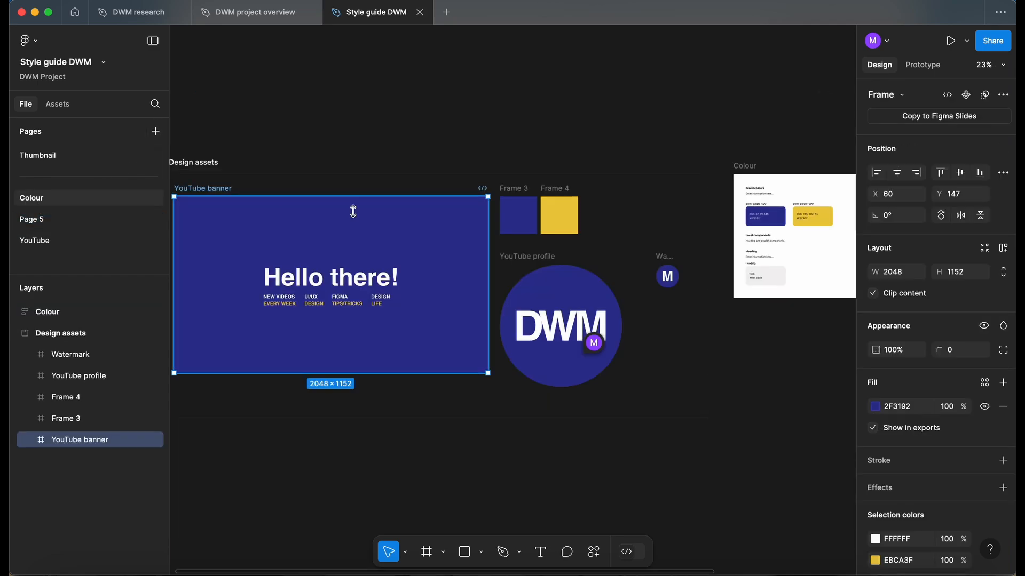
- Rename the new page "Logos" and move the YouTube profile and Watermark frames from the Colour page onto it
click(522, 262)
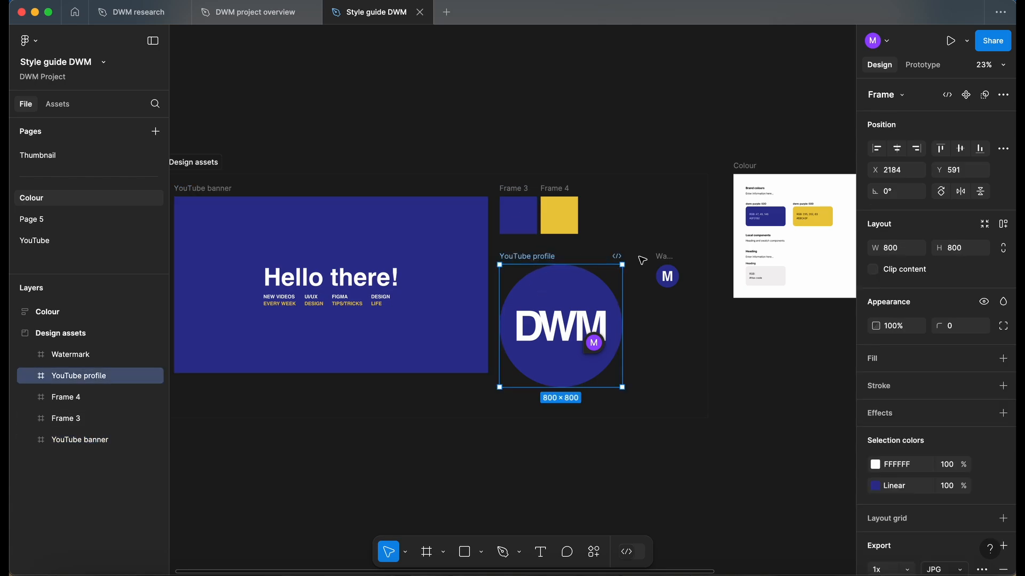
shift+click(671, 264)
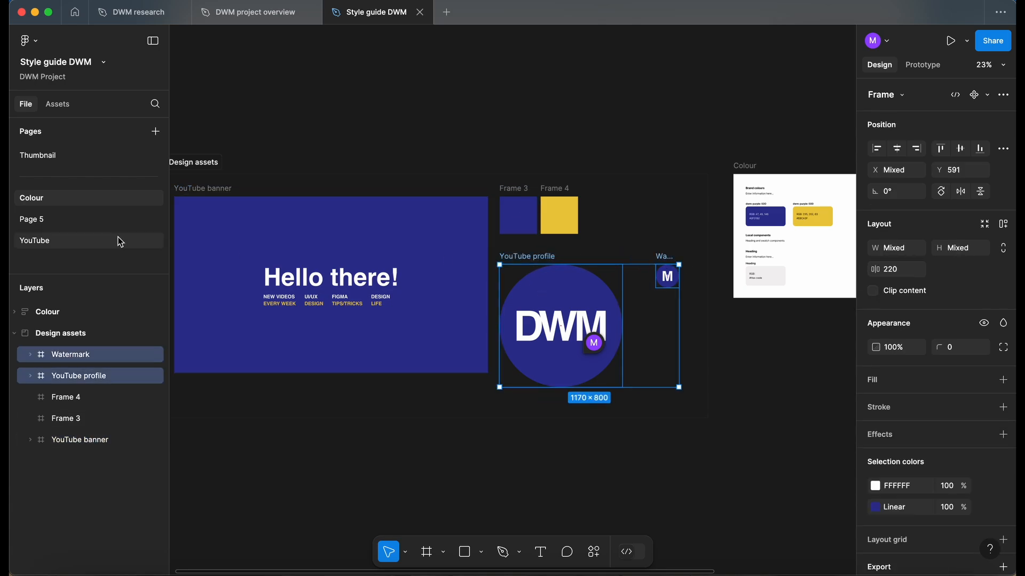
double_click(66, 220)
text(Logos)
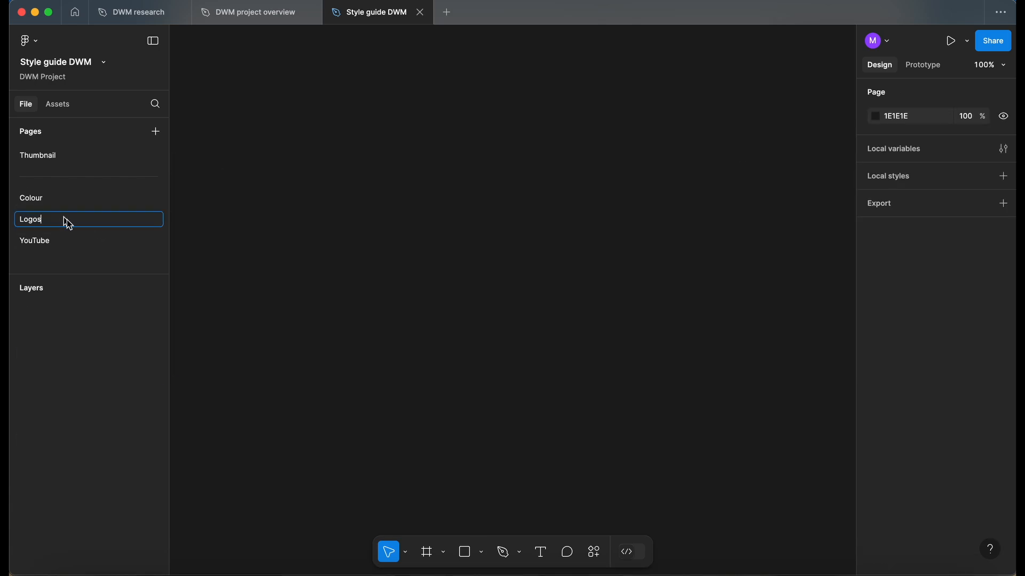
key(Return)
key(ctrl+v)
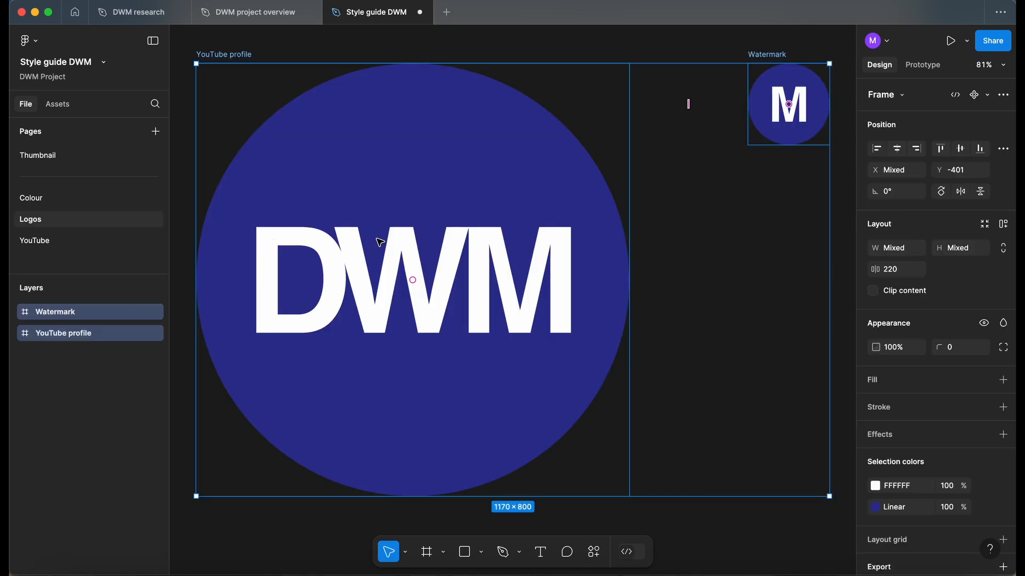
- Post a comment covering the YouTube profile frame on the Logos page, noting to create the logo as a component
scroll(377, 239, down, 5)
click(715, 213)
key(c)
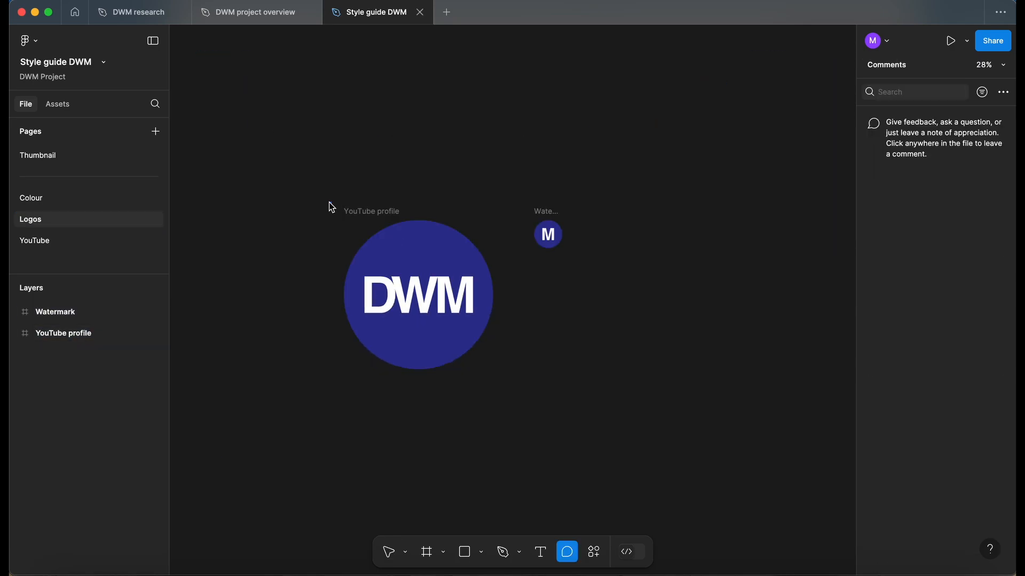
drag(329, 203, 505, 386)
text(c)
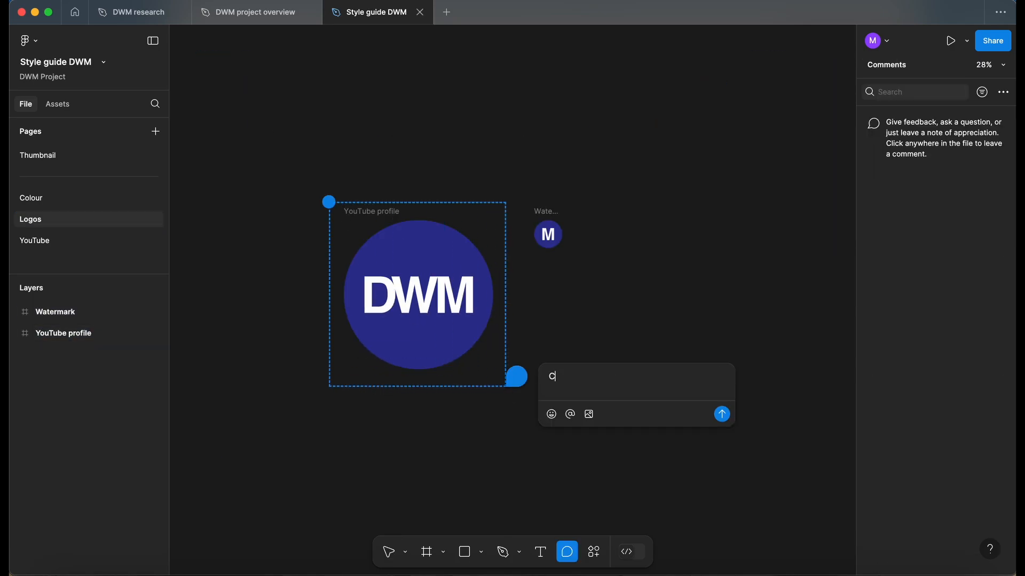
text(reate logo a)
text( component)
key(Return)
key(Escape)
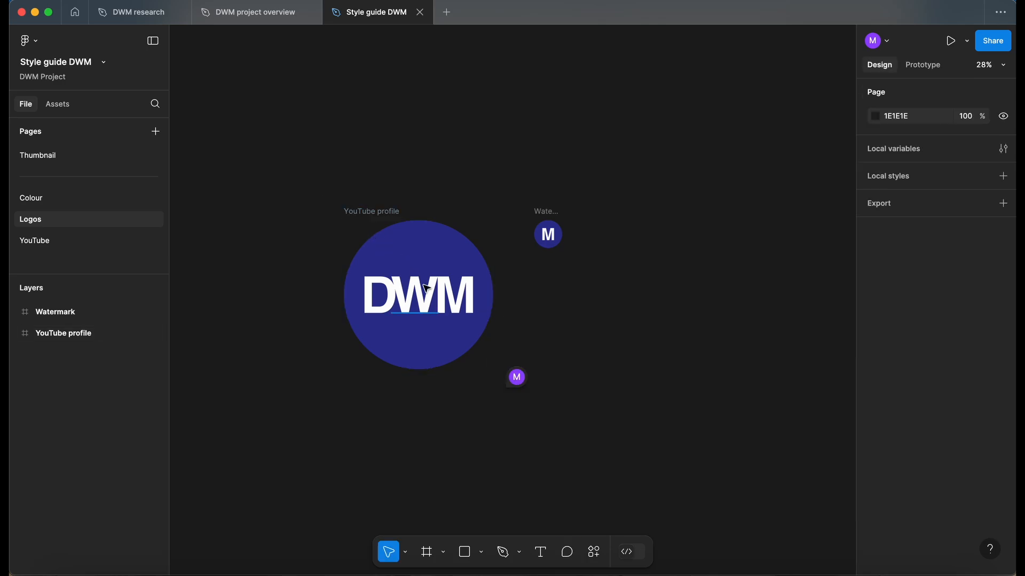
- Delete the Design assets section from the Colour page
click(53, 200)
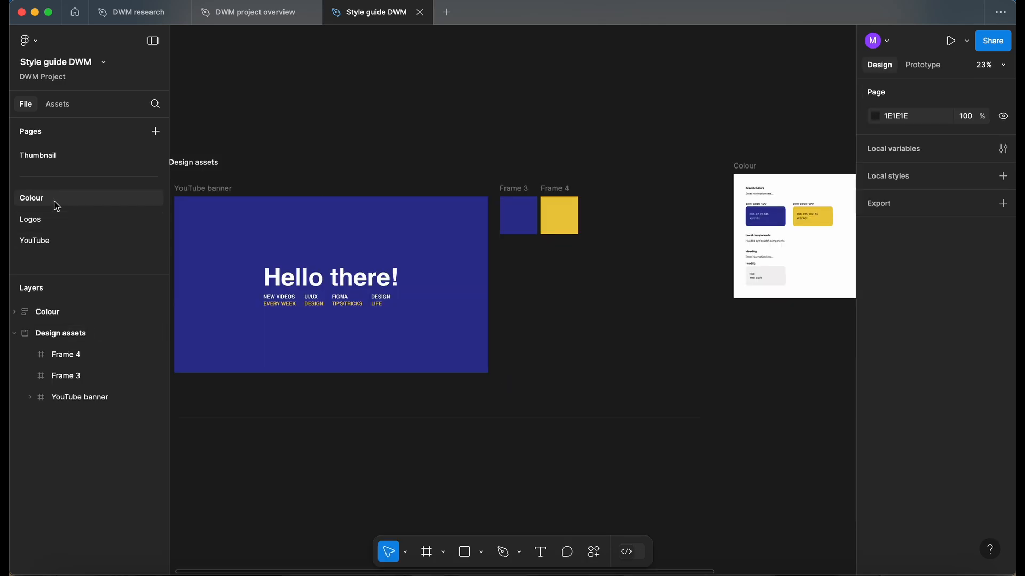
scroll(434, 263, down, 3)
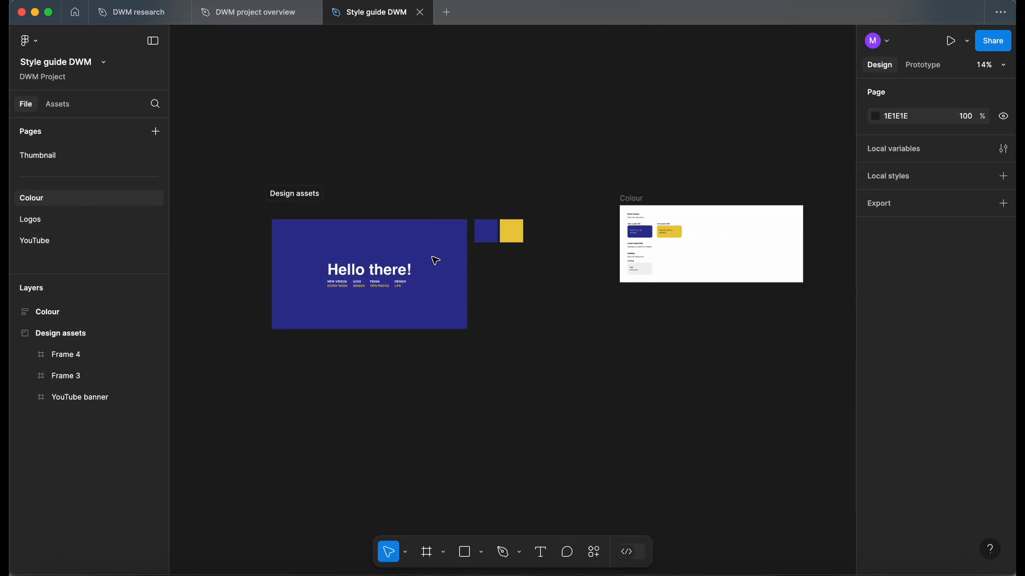
click(313, 195)
key(Delete)
key(shift+1)
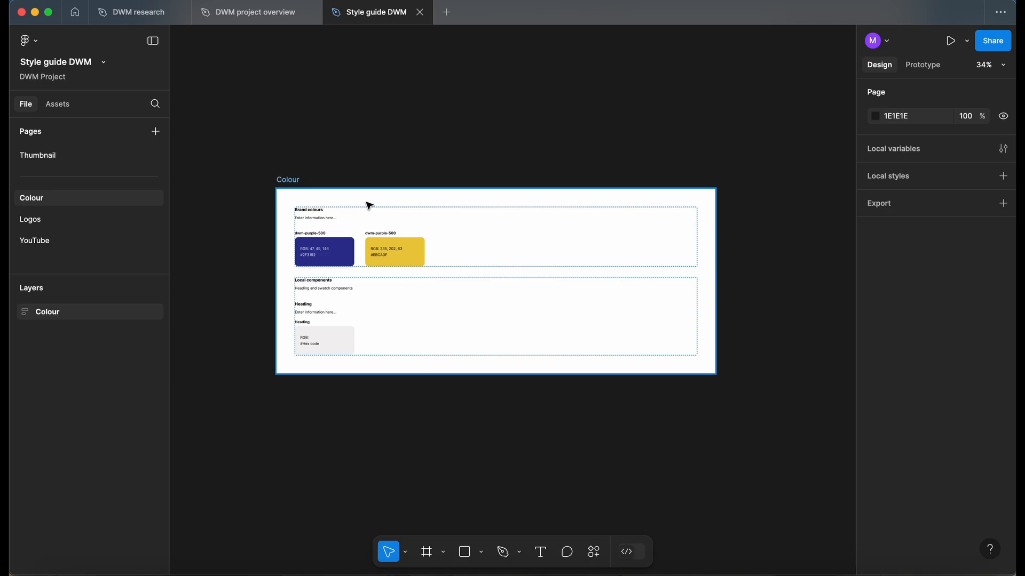
- Replace the Brand colours placeholder description with "Core colours that represent your brand's identity"
scroll(368, 229, up, 3)
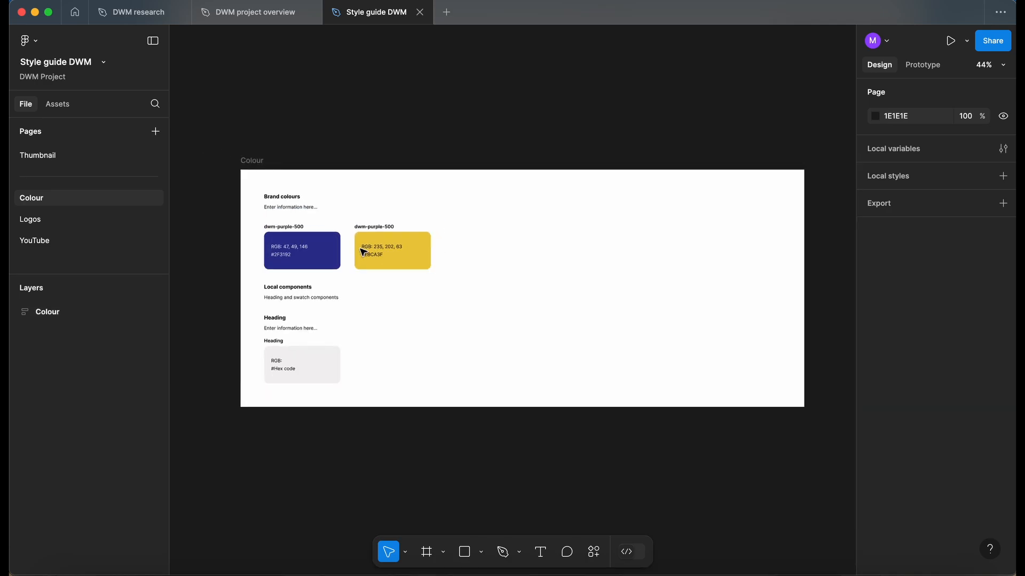
scroll(284, 226, up, 5)
click(315, 188)
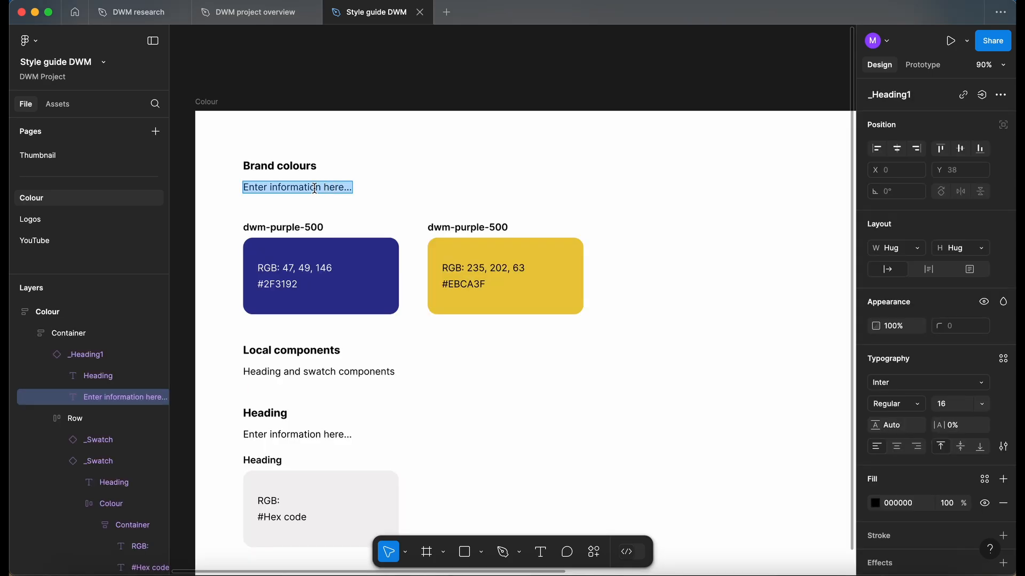
text(core colors that represent your brand's identity)
key(super+Left)
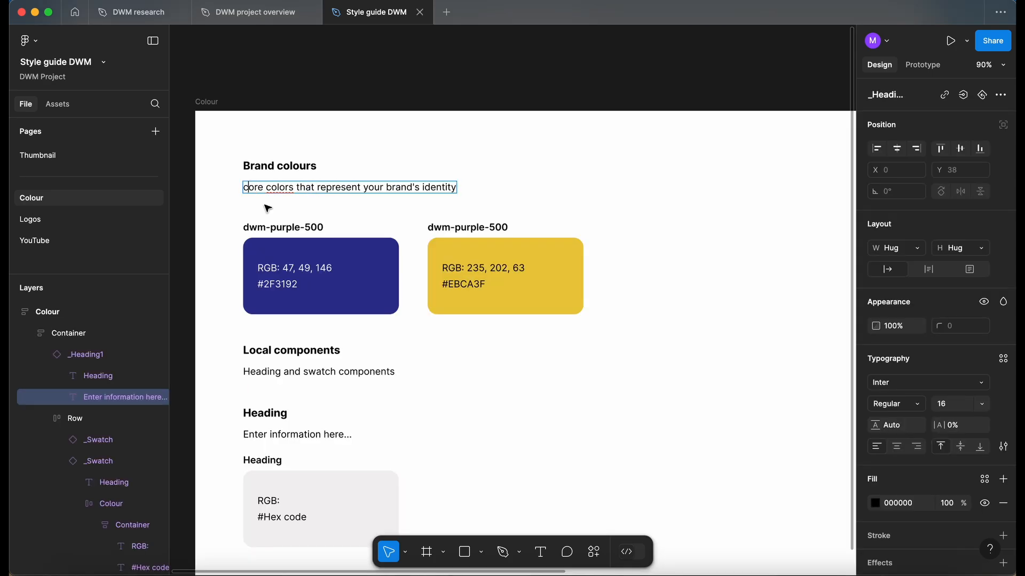
key(Delete)
text(C)
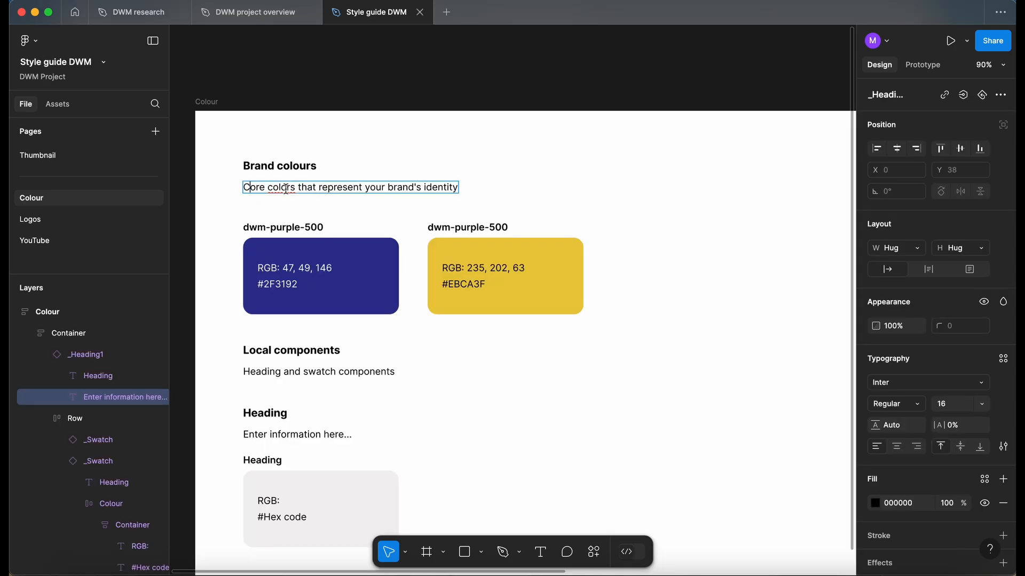
click(293, 186)
text(u)
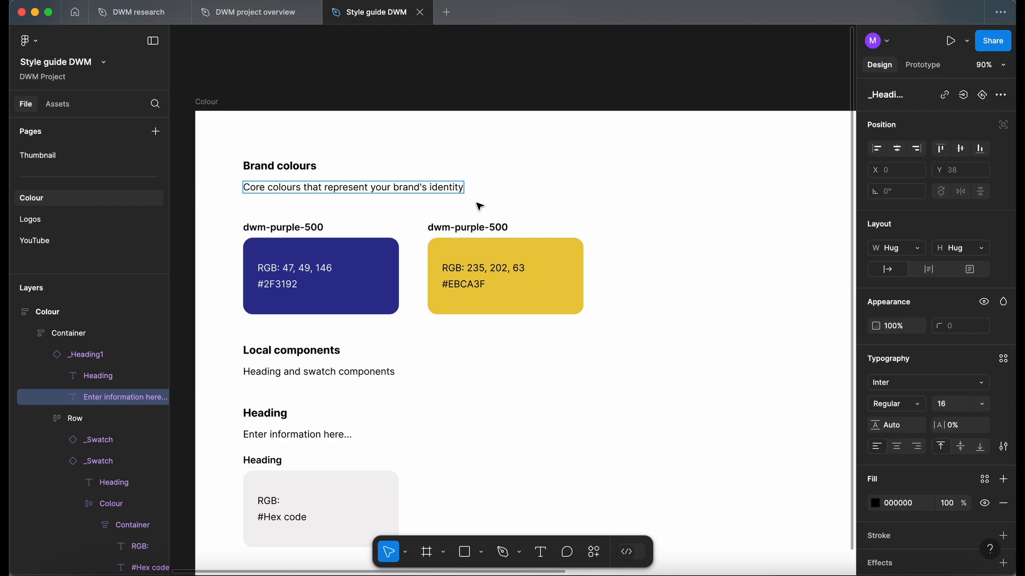
- Change "your" to "the" in the Brand colours description and end it and the Local components description with full stops
click(425, 73)
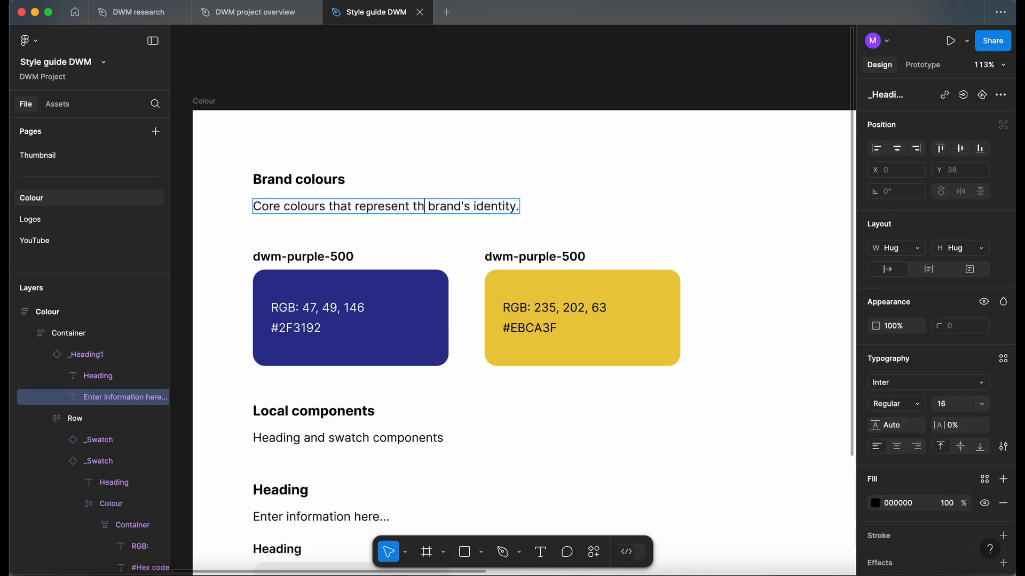
text(e)
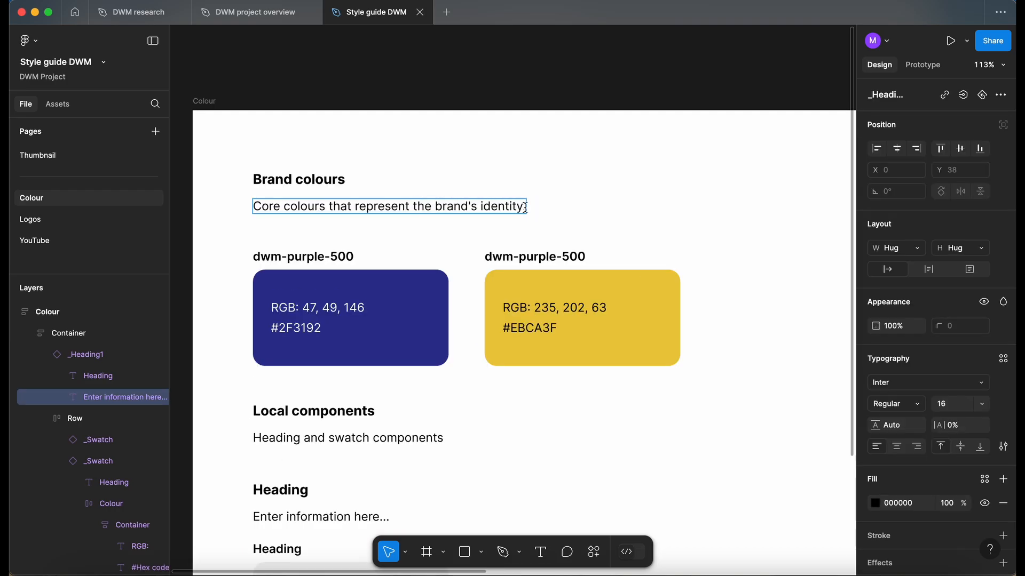
click(510, 114)
scroll(398, 94, down, 5)
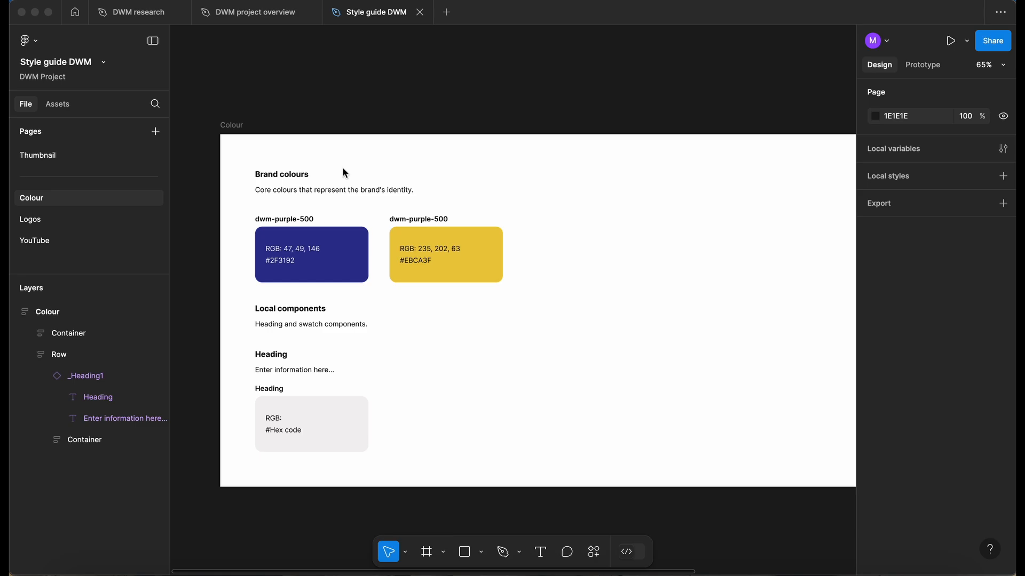
click(506, 76)
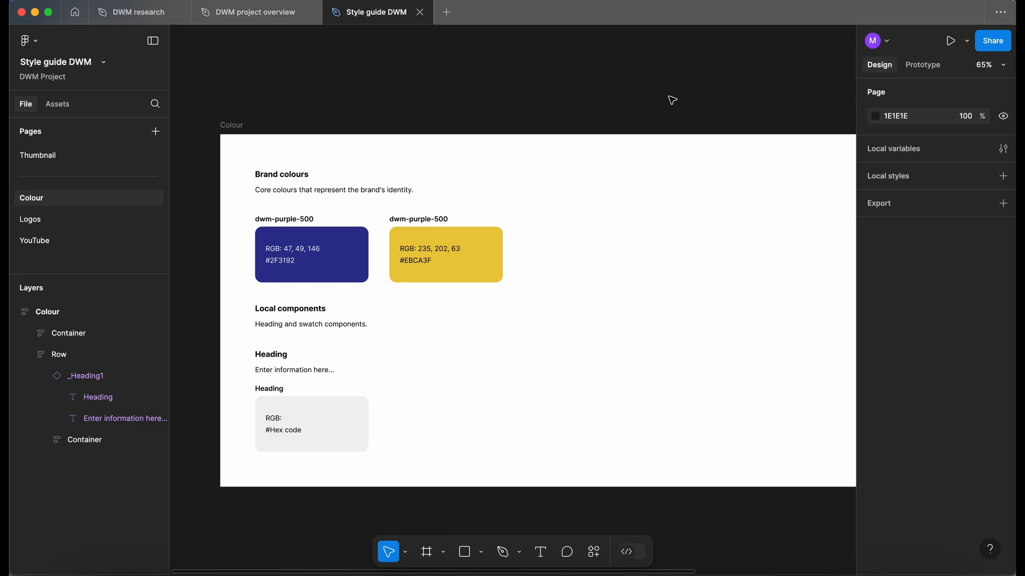
- Create a local colour variable and rename its collection "Colours"
click(1003, 152)
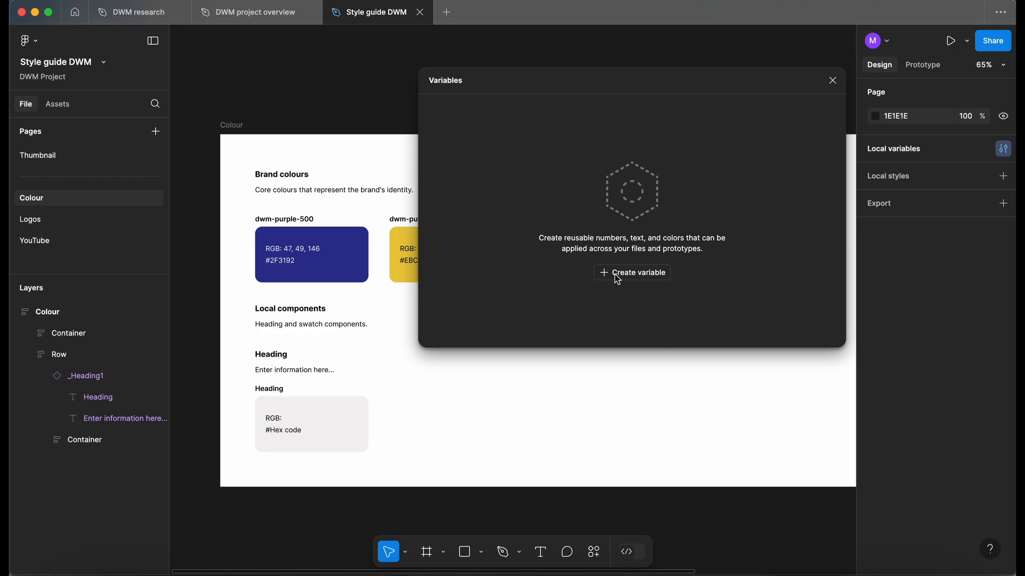
click(640, 279)
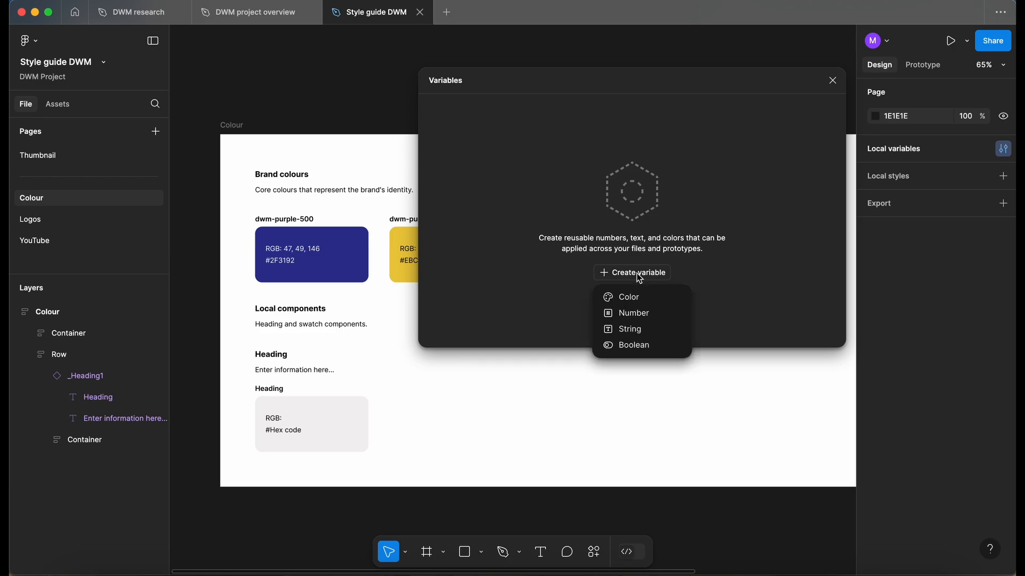
click(649, 299)
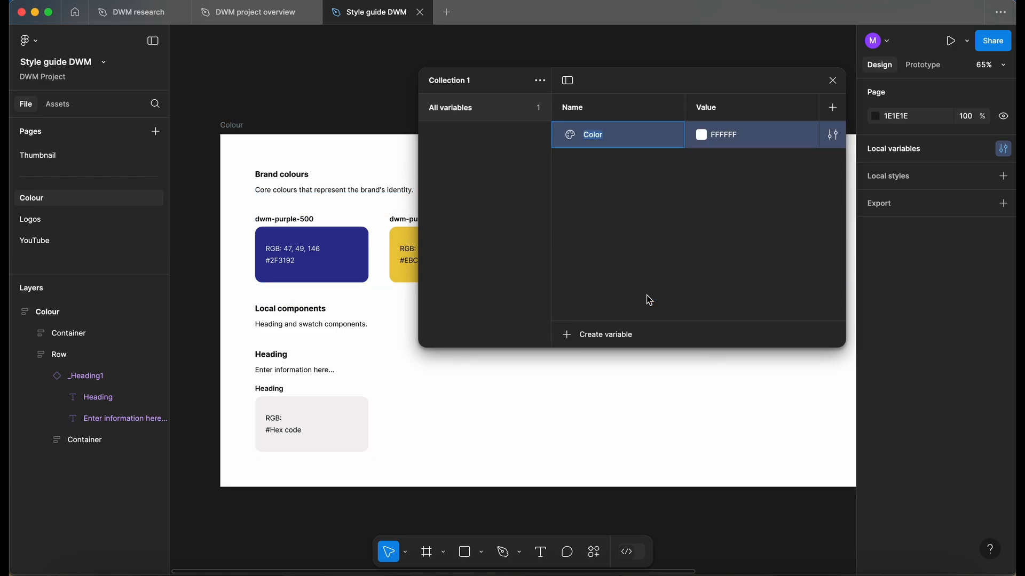
click(540, 80)
click(516, 104)
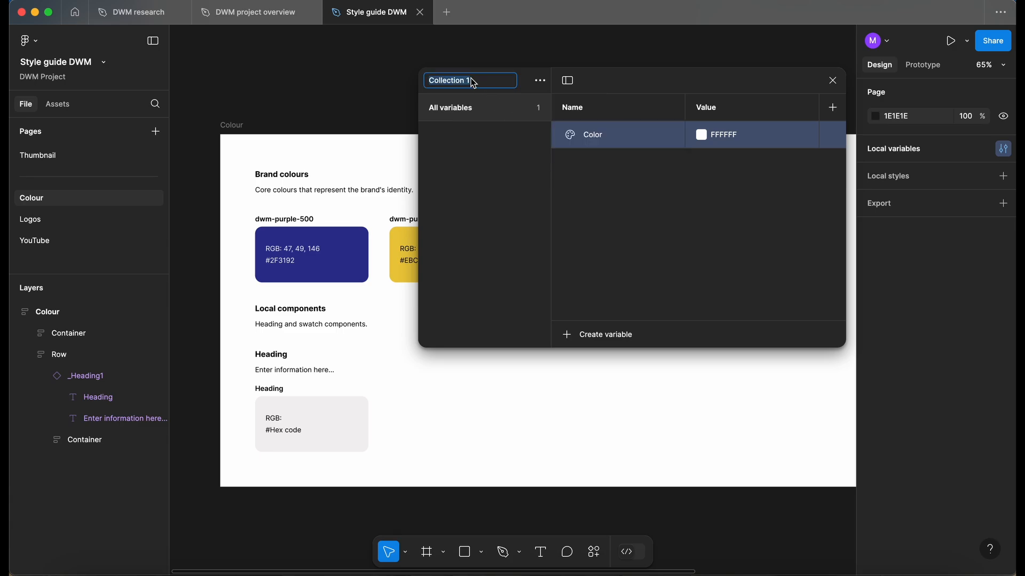
text(lours)
click(486, 158)
- Rename the colour variable dwm-purple-500 and set its value to 2F3192 by sampling the purple swatch
click(258, 273)
scroll(291, 286, up, 5)
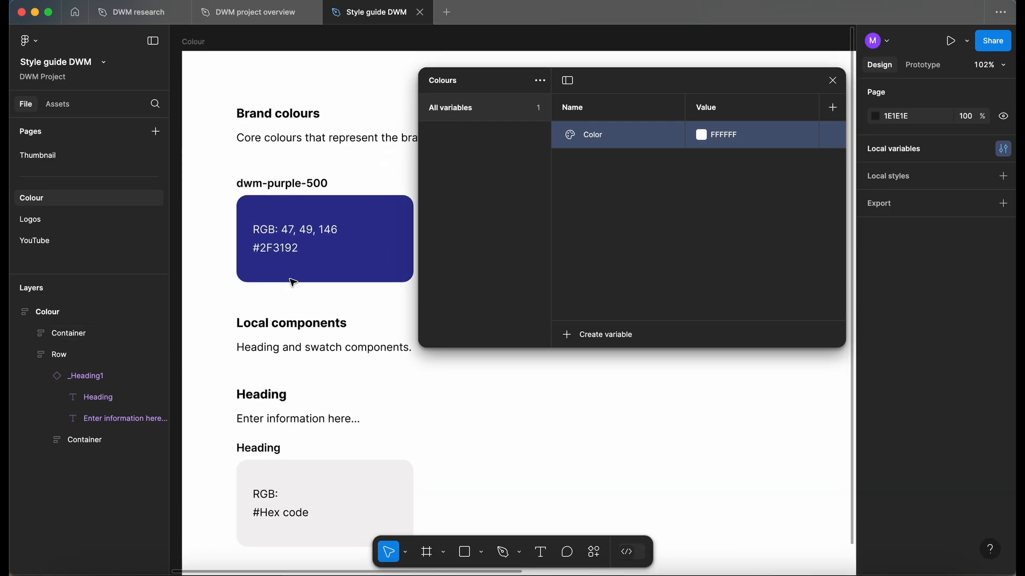
double_click(597, 140)
text(dwm-purple-500)
click(701, 136)
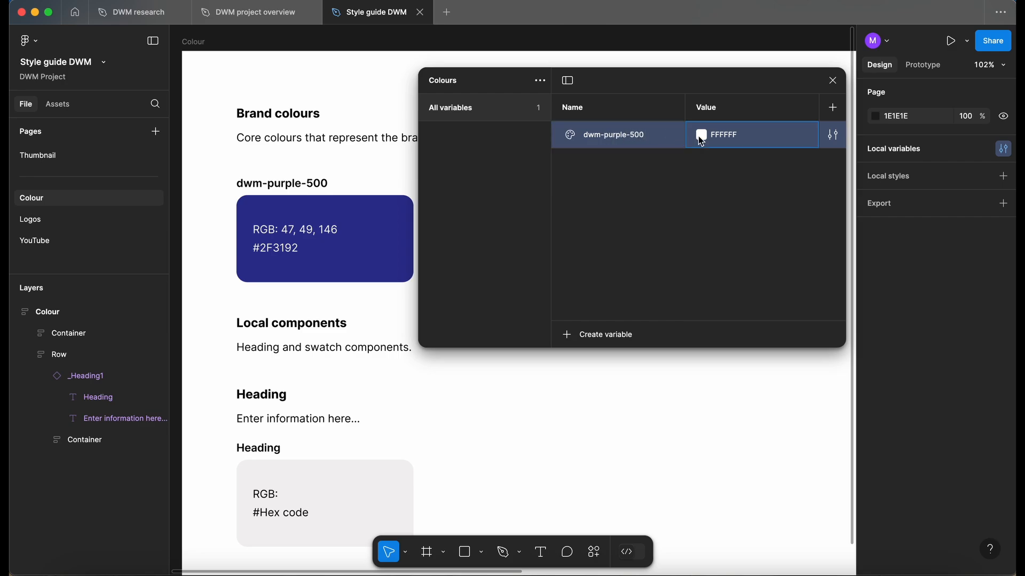
click(714, 355)
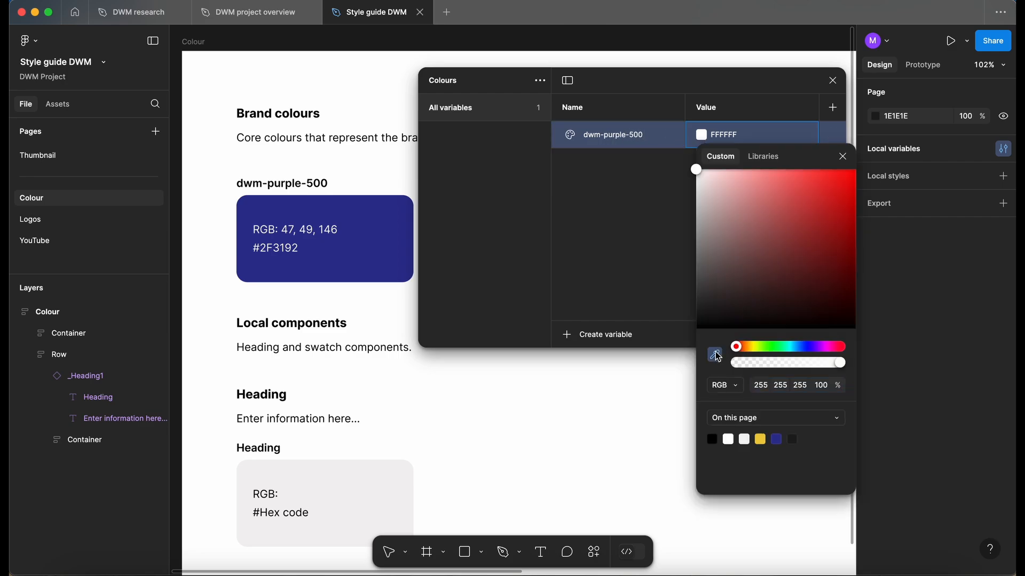
click(363, 241)
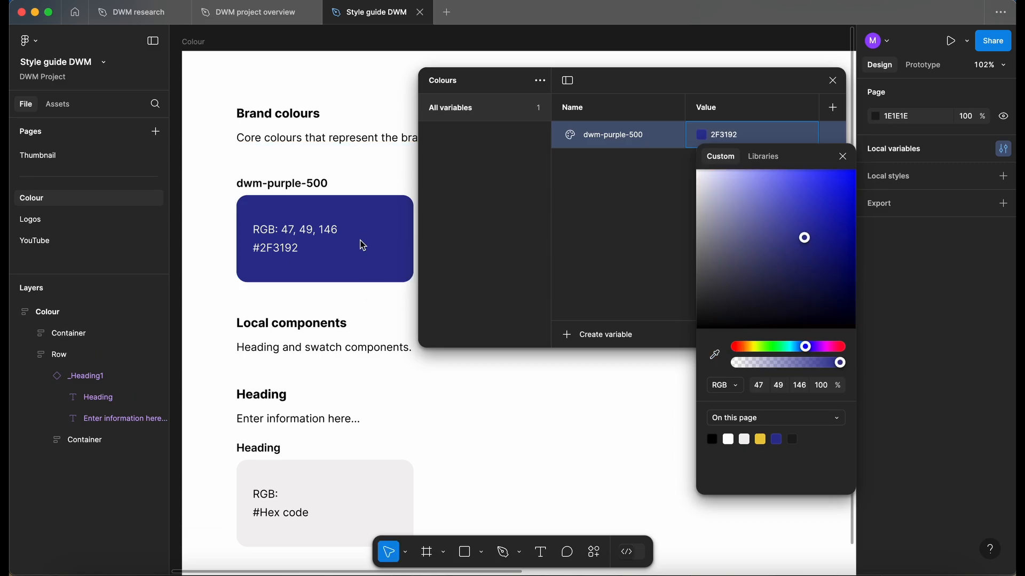
click(658, 227)
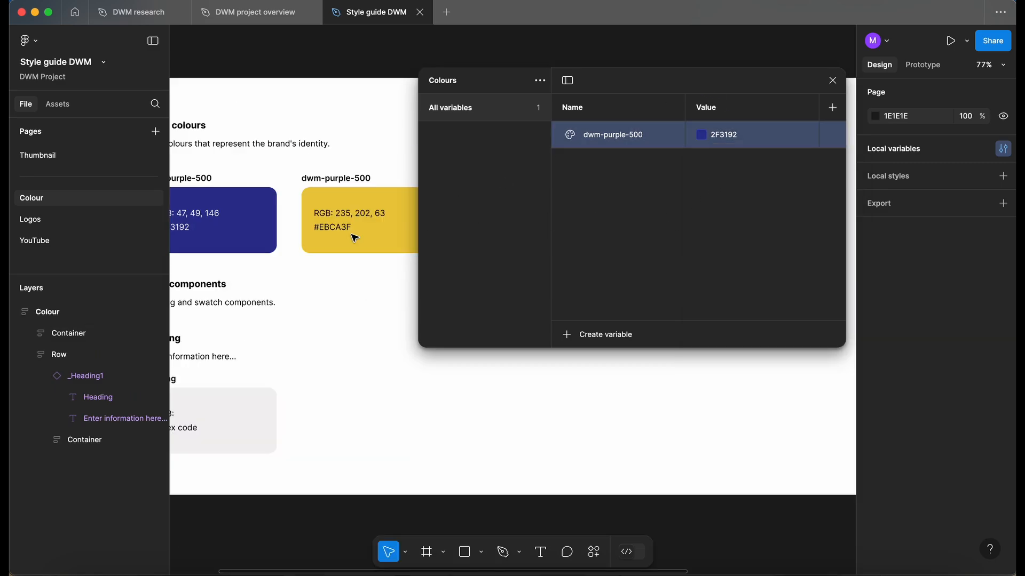
- Create a second colour variable in the Colours collection and name it dwm-gold-500
drag(647, 85, 638, 270)
scroll(563, 201, down, 2)
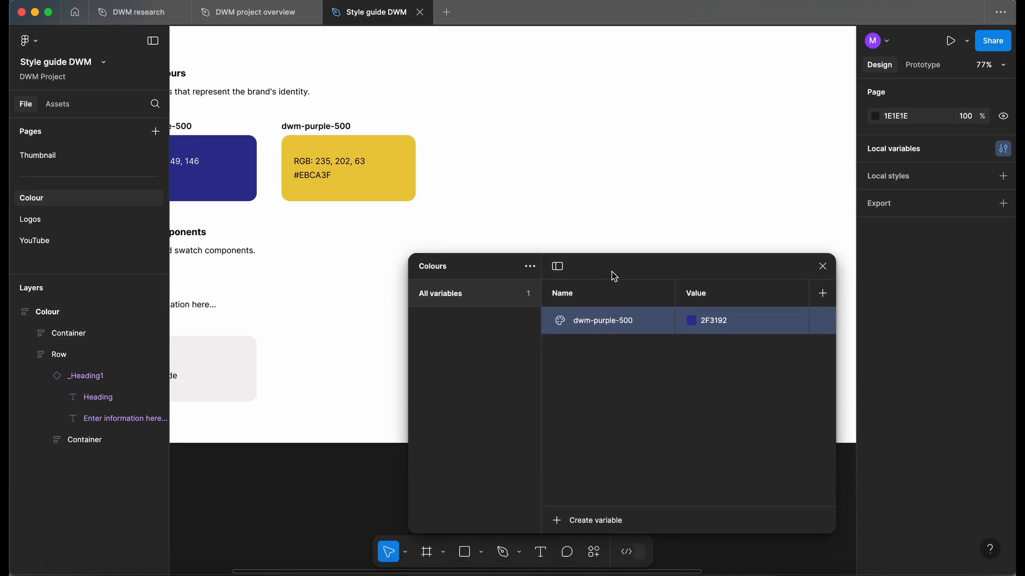
click(591, 471)
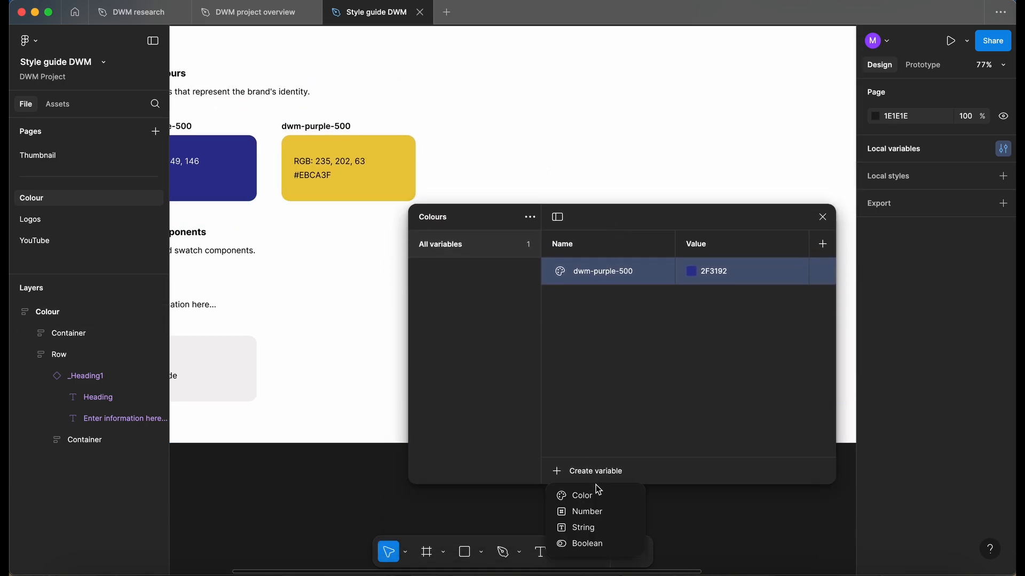
click(602, 501)
text(d)
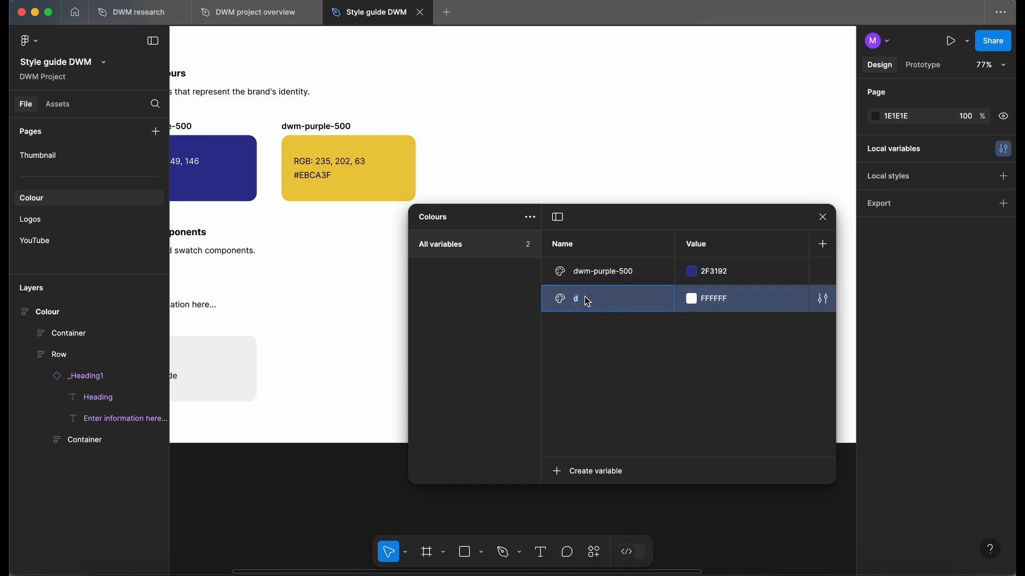
text(wm-gold-500)
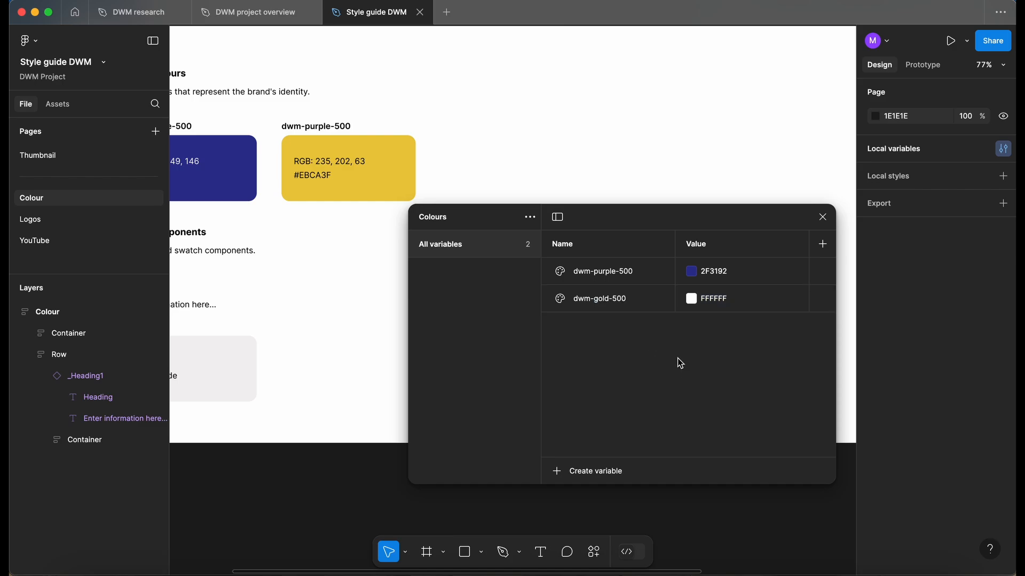
- Set the dwm-gold-500 variable's value to EBCA3F by sampling the gold swatch, and close the local variables
click(691, 299)
click(705, 425)
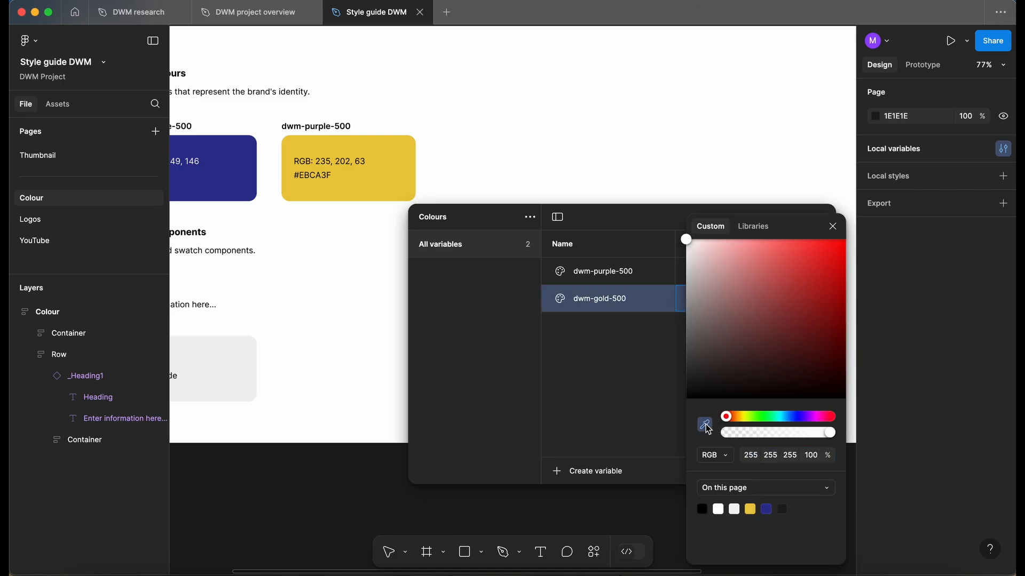
click(394, 170)
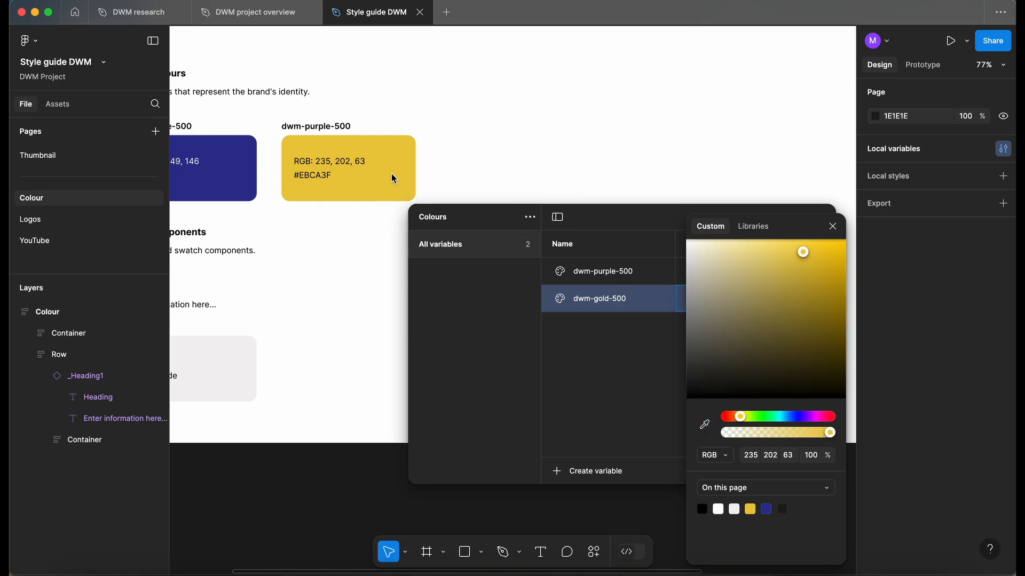
click(832, 226)
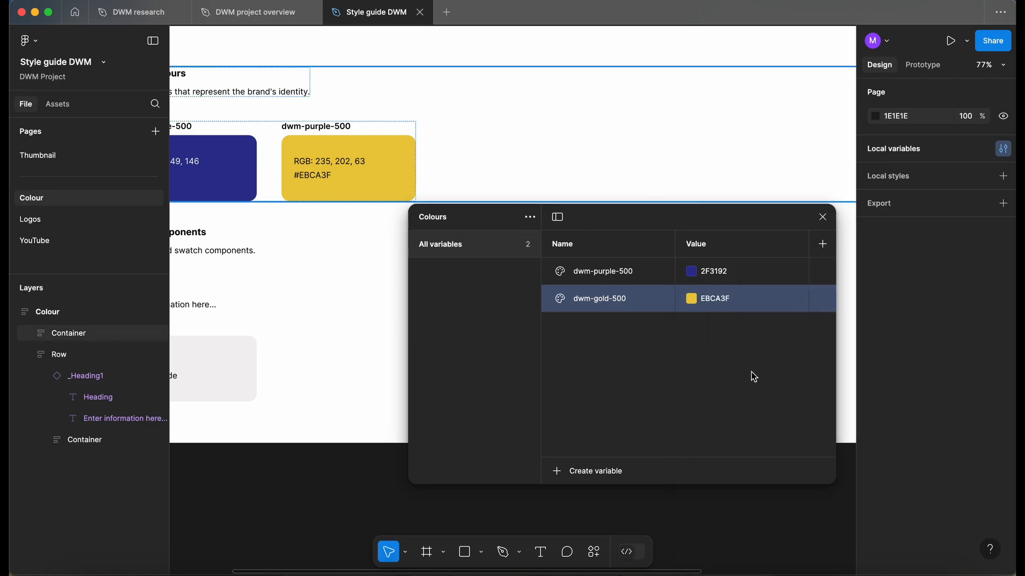
click(823, 216)
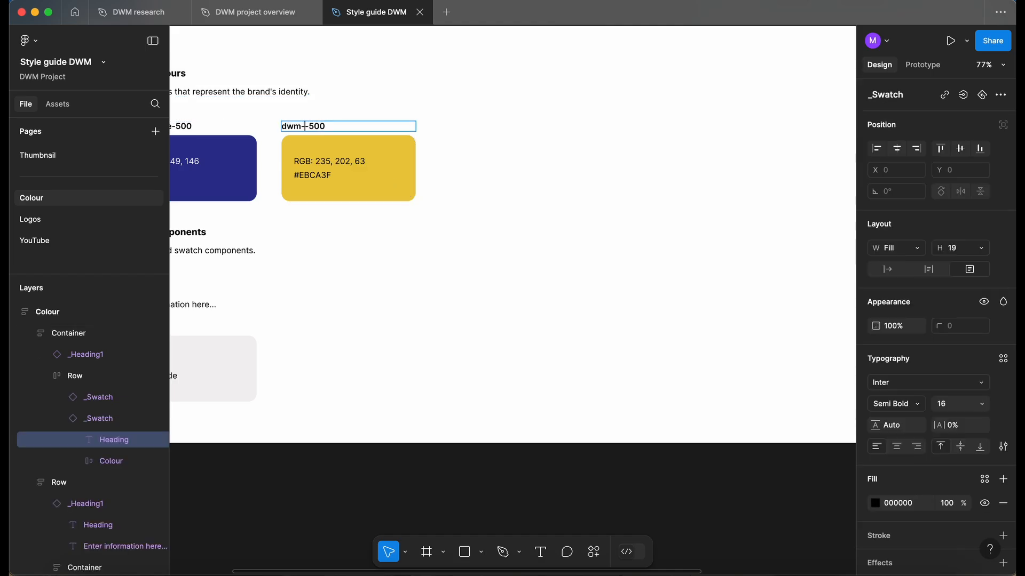
- Change the gold swatch's heading to dwm-gold-500
text(gold)
click(421, 309)
click(422, 312)
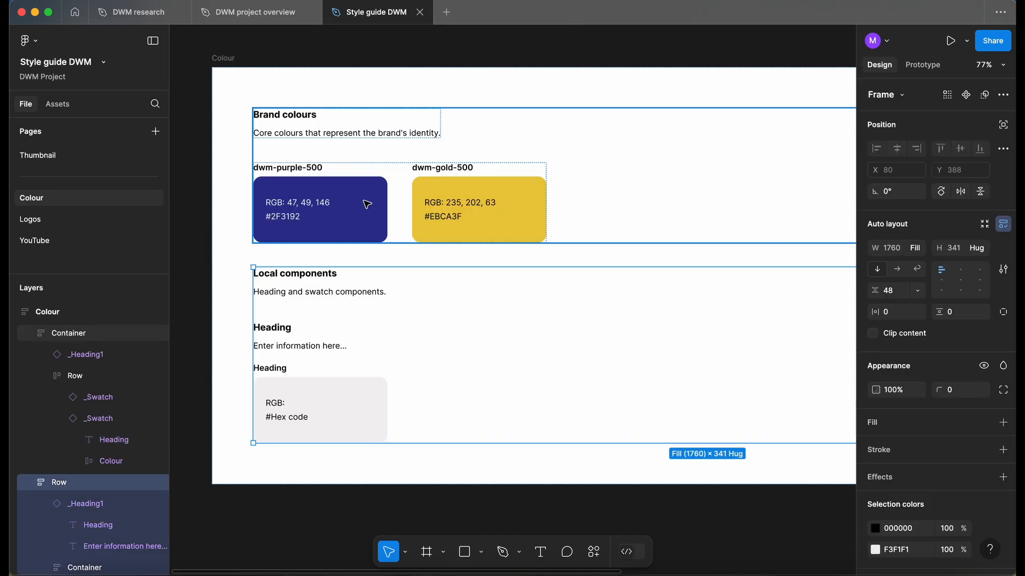
- Apply the dwm-purple-500 variable to the fill of the purple swatch's Colour frame
scroll(367, 202, up, 1)
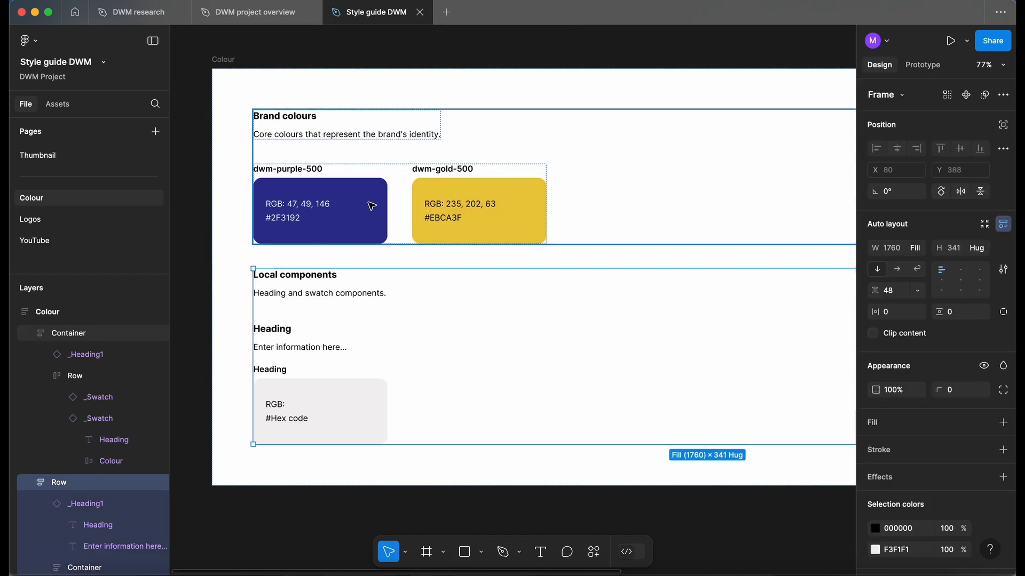
super+click(372, 203)
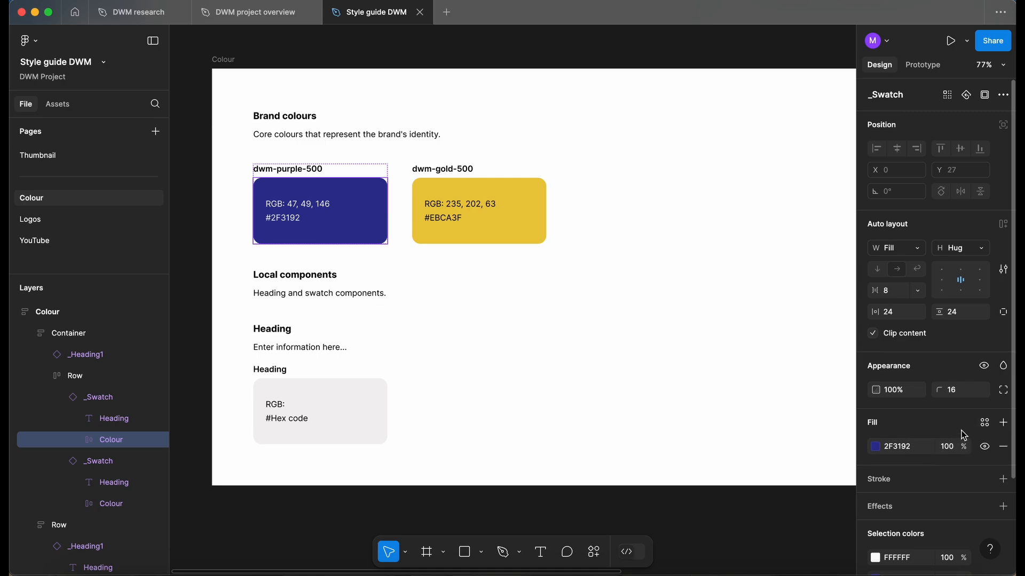
click(989, 427)
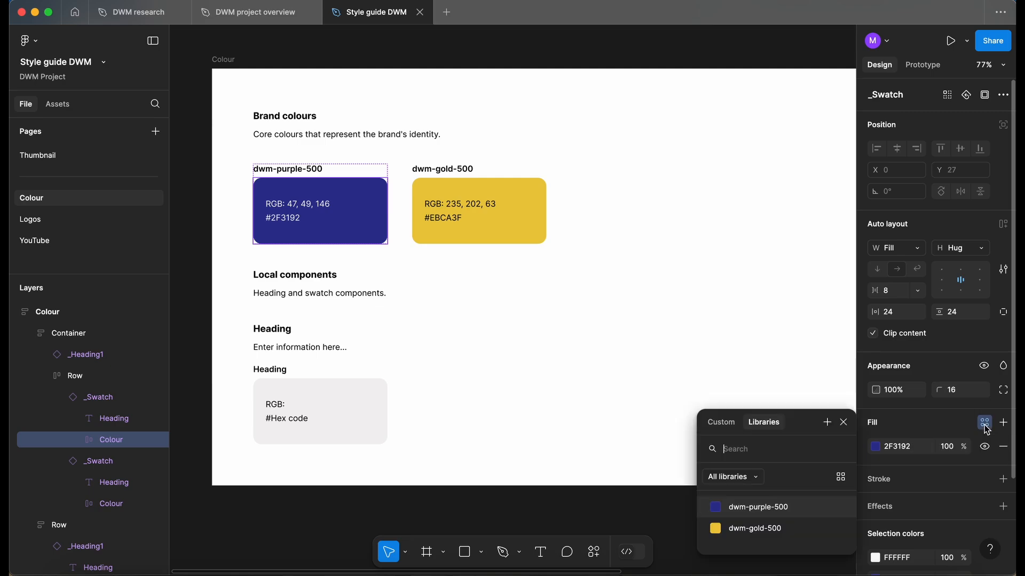
drag(805, 422, 780, 233)
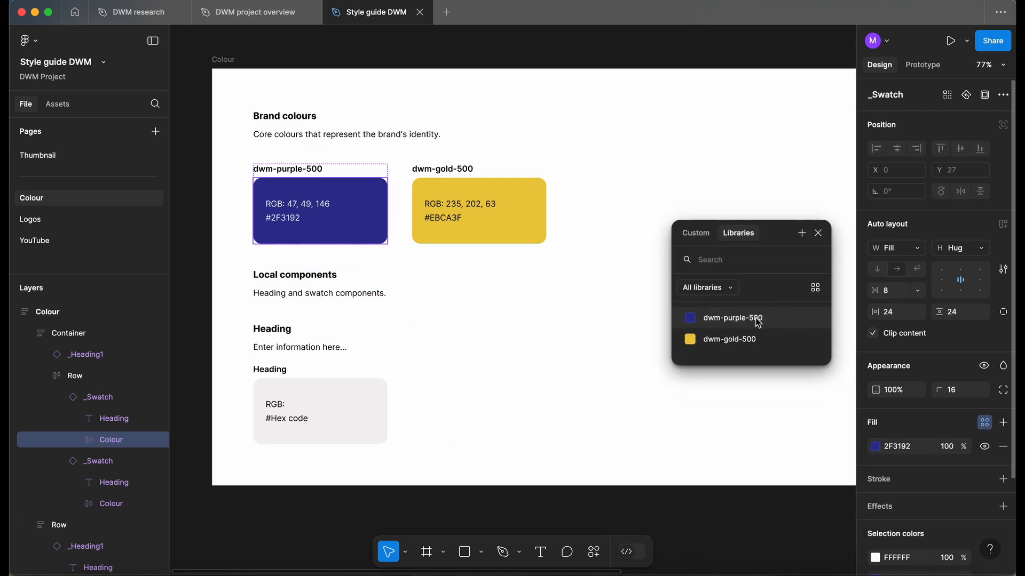
click(761, 323)
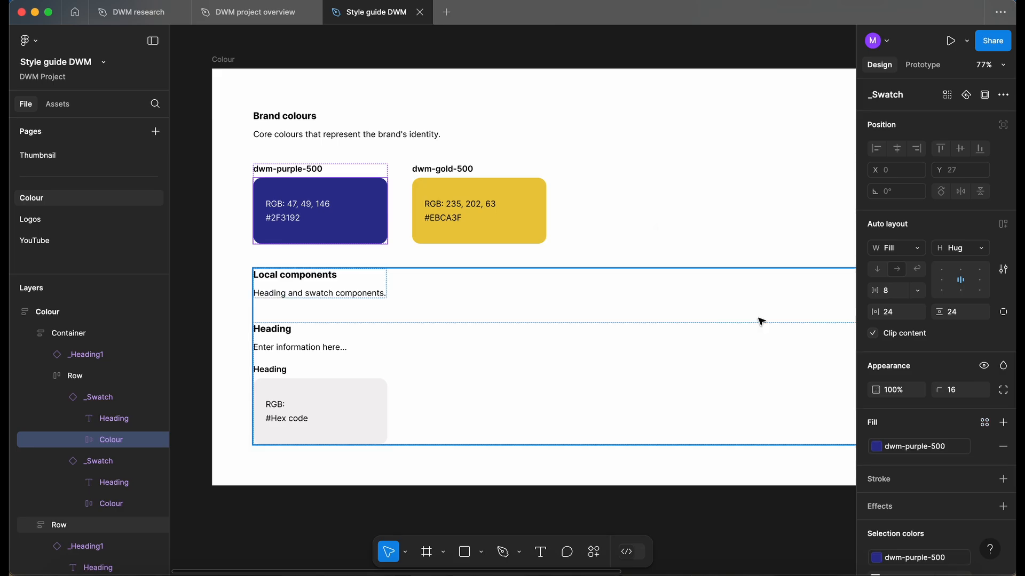
- Apply the dwm-gold-500 variable to the fill of the gold swatch's Colour frame and clear the selection
click(542, 214)
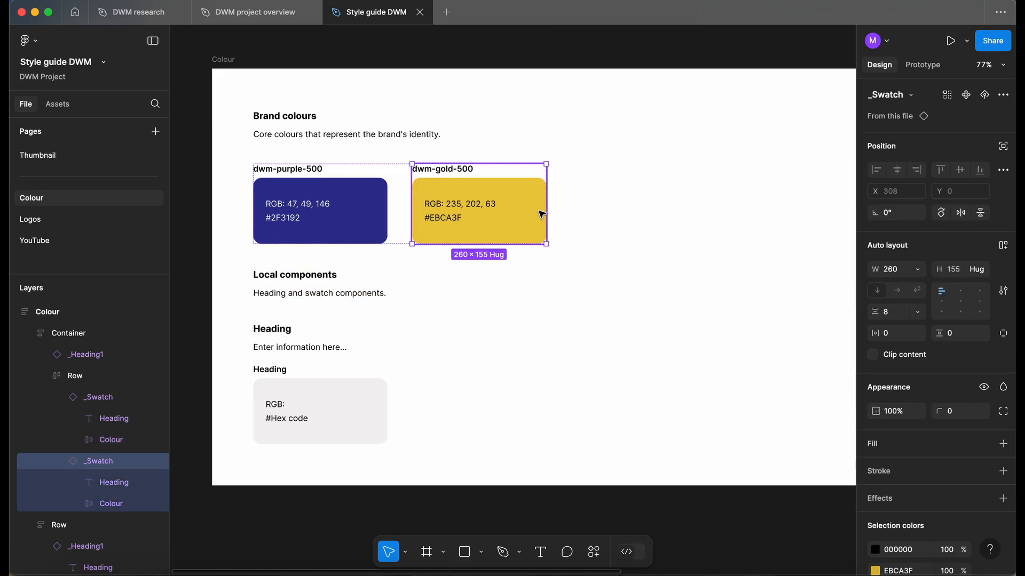
scroll(886, 433, down, 3)
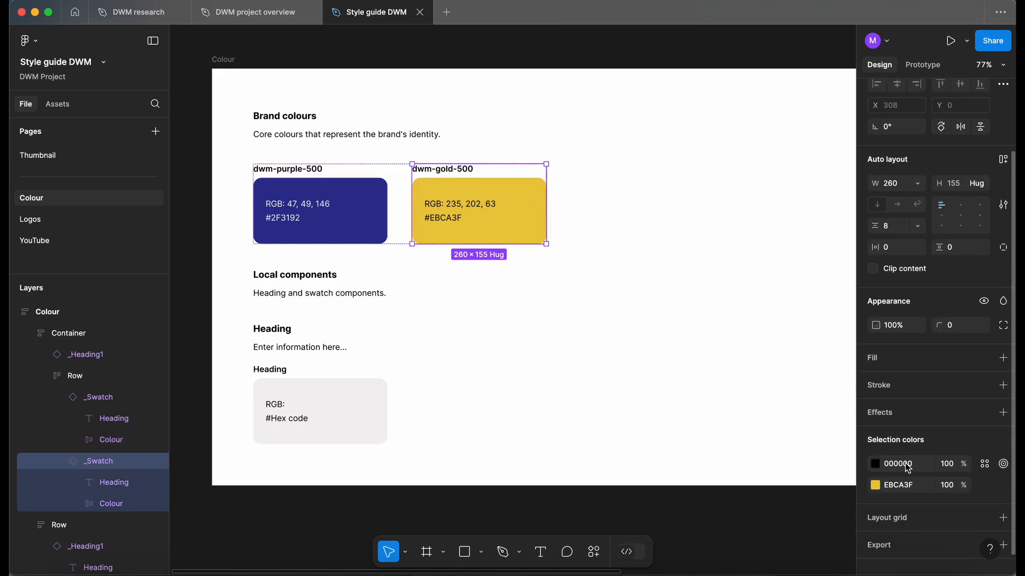
double_click(540, 221)
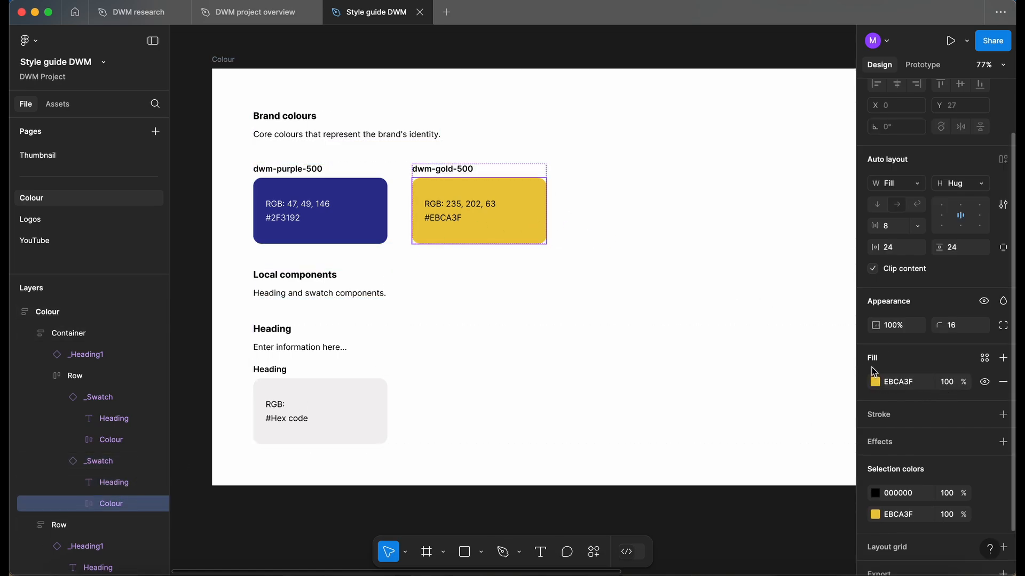
click(985, 358)
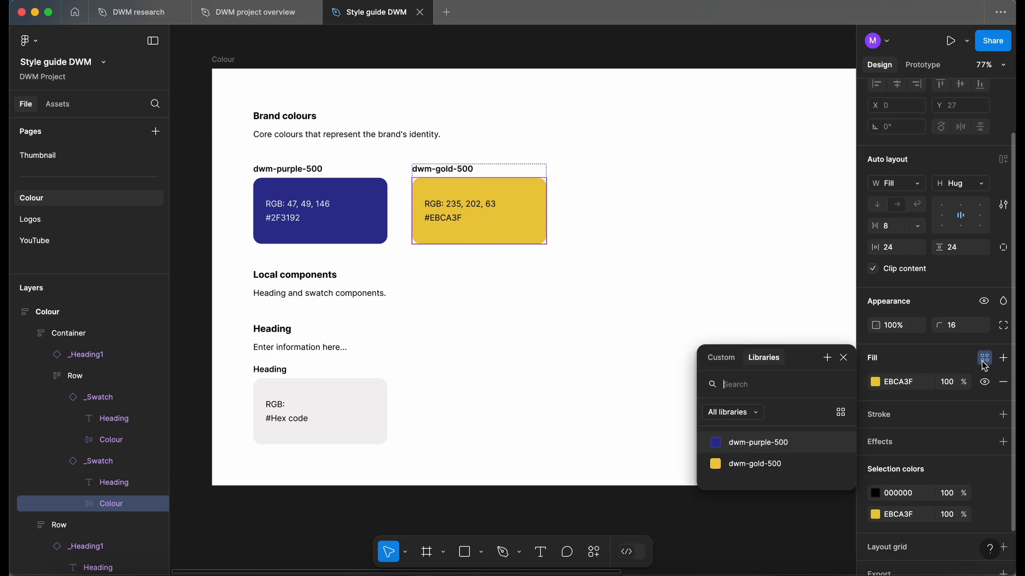
click(757, 465)
scroll(501, 314, down, 2)
scroll(501, 314, up, 3)
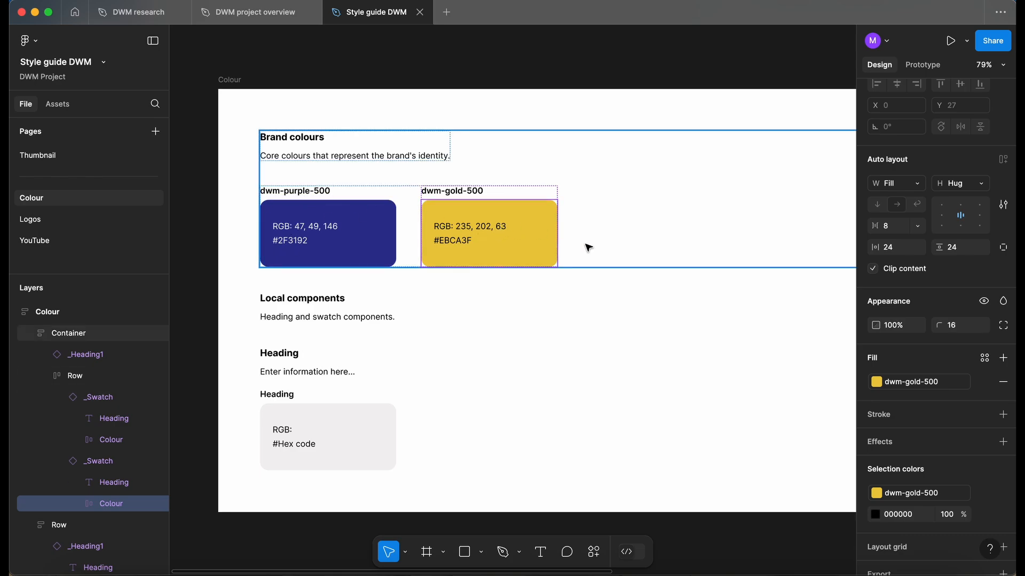
click(676, 62)
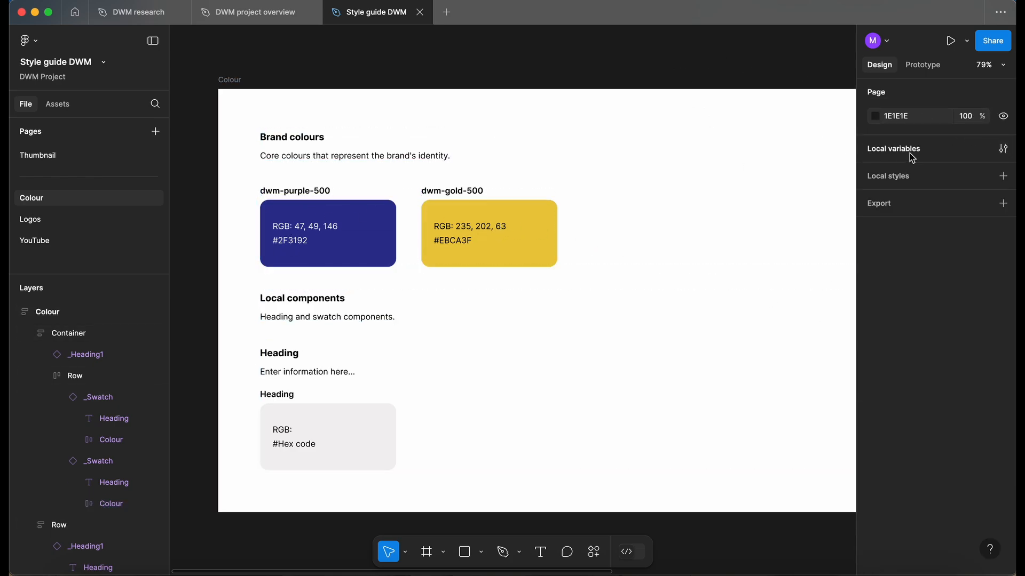
- Review the variables in the Colours collection and collapse all layers of the Colour frame
scroll(590, 100, down, 3)
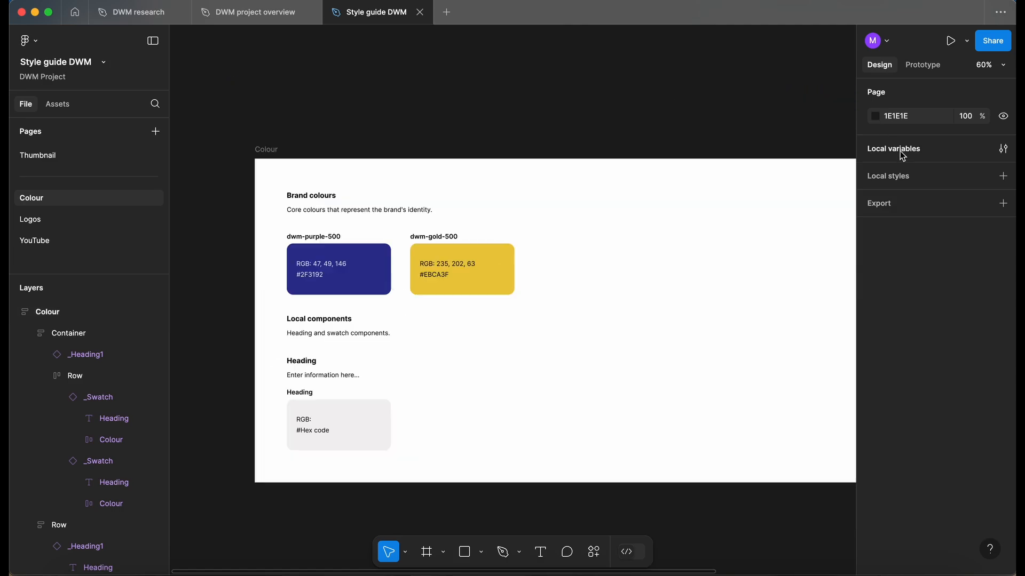
click(1004, 150)
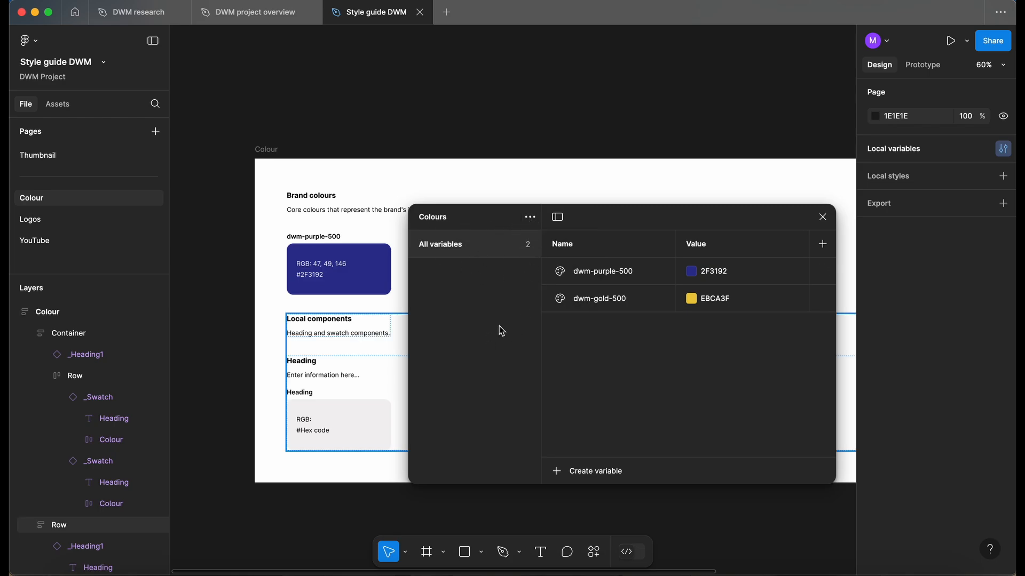
click(78, 313)
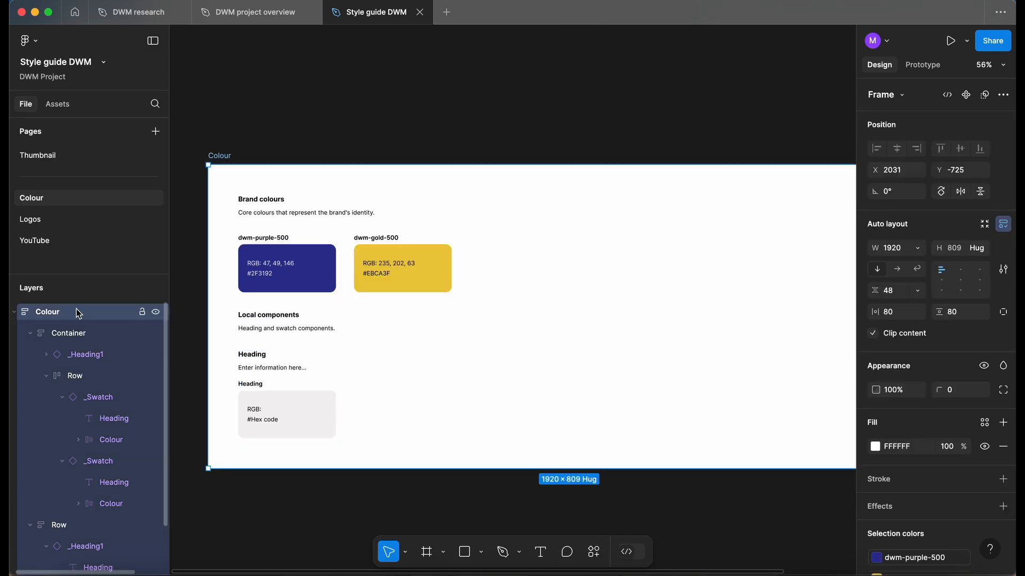
key(alt+l)
click(446, 127)
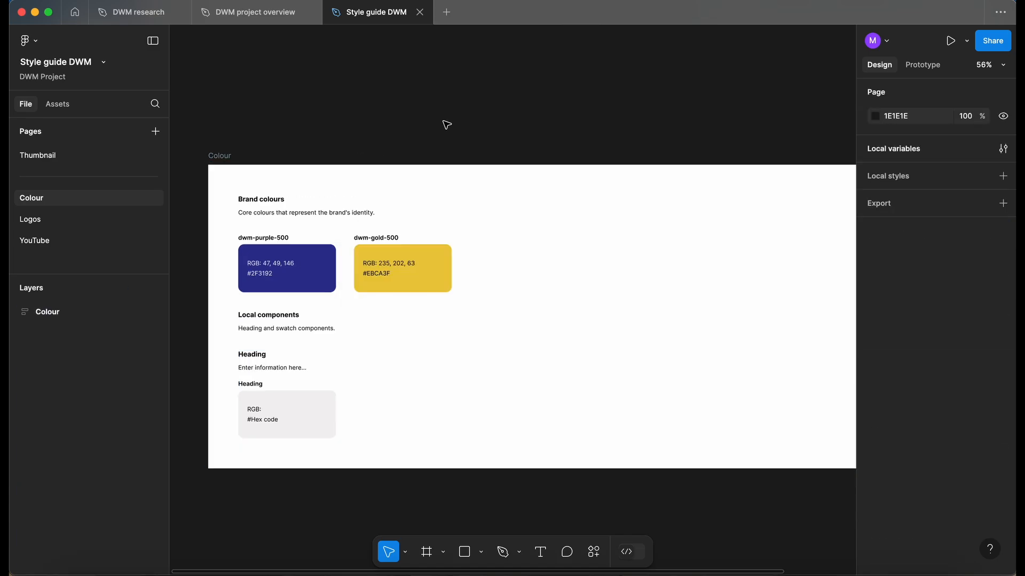
- Start publishing the Style guide DWM file as a library and review the changed variables in the Colours collection
scroll(445, 128, down, 3)
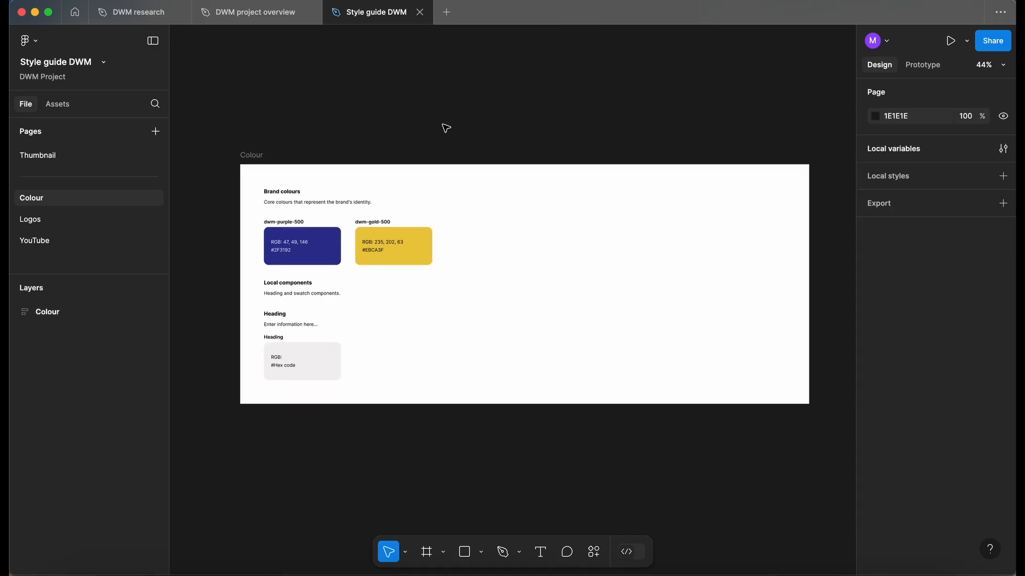
scroll(406, 85, up, 1)
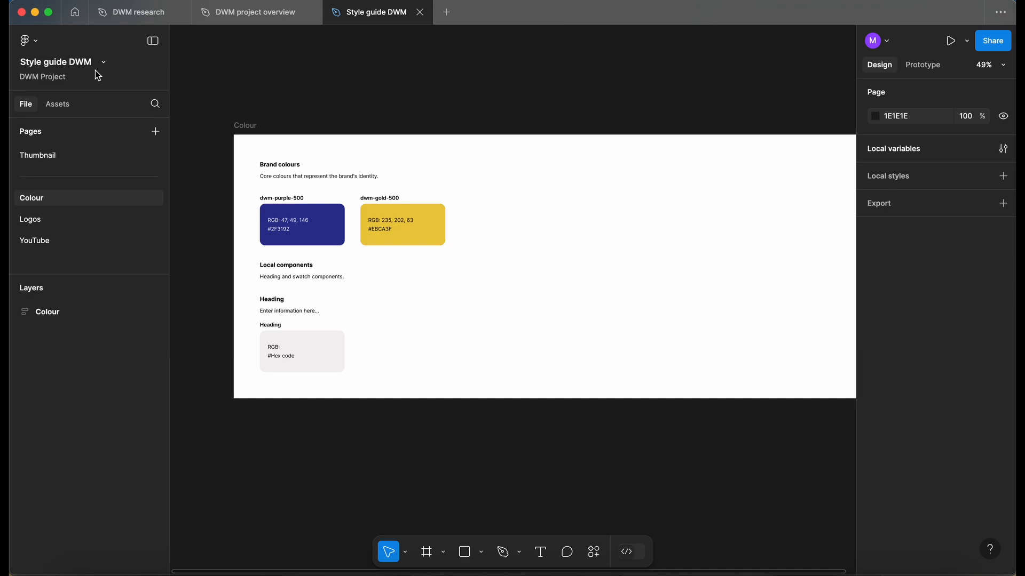
click(63, 104)
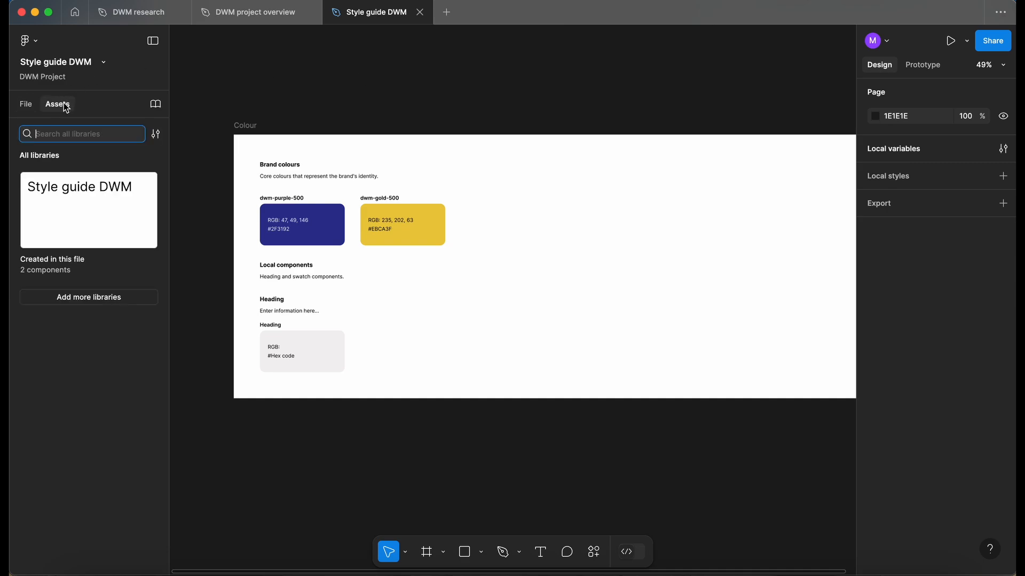
click(160, 109)
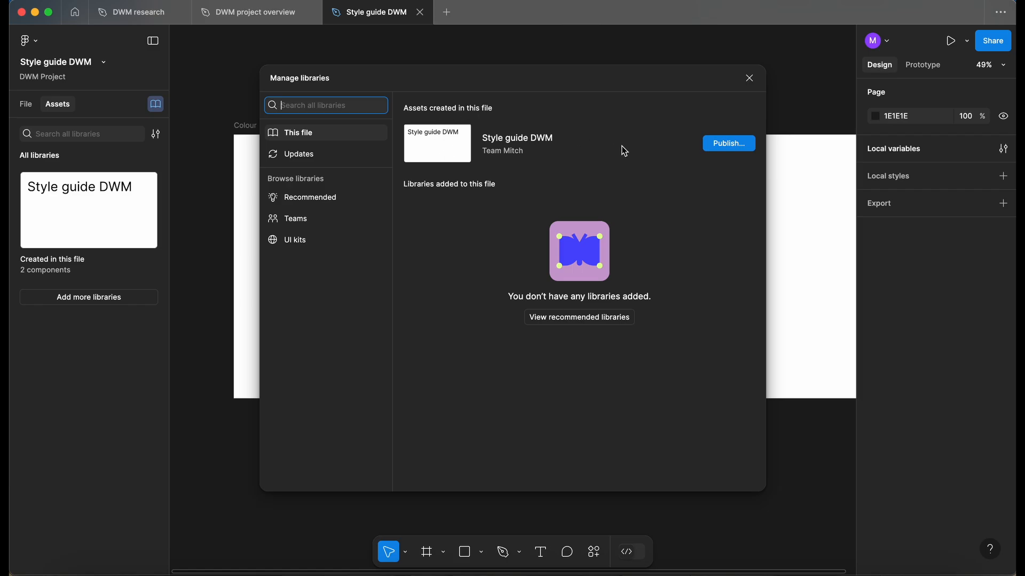
click(731, 146)
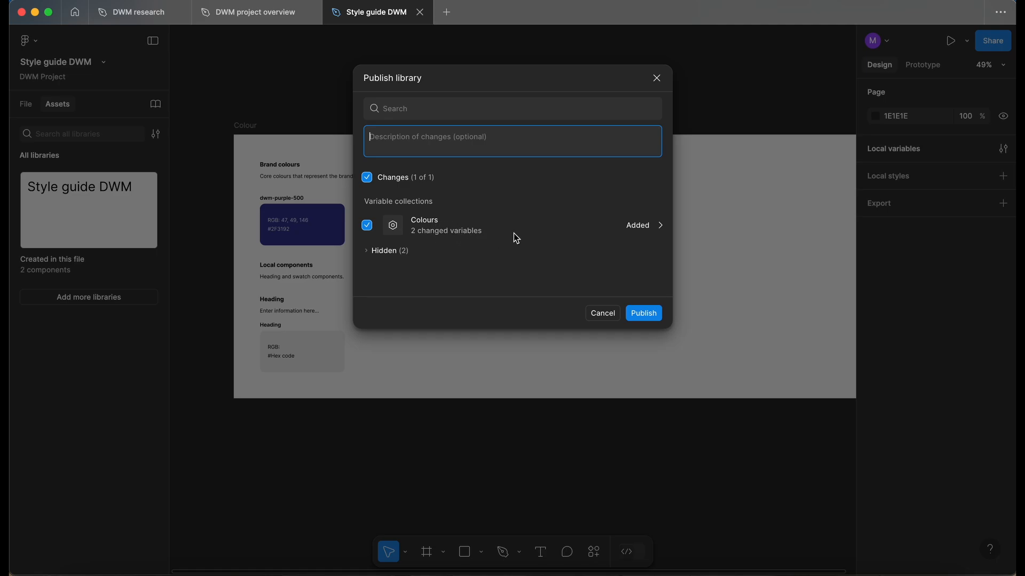
click(660, 227)
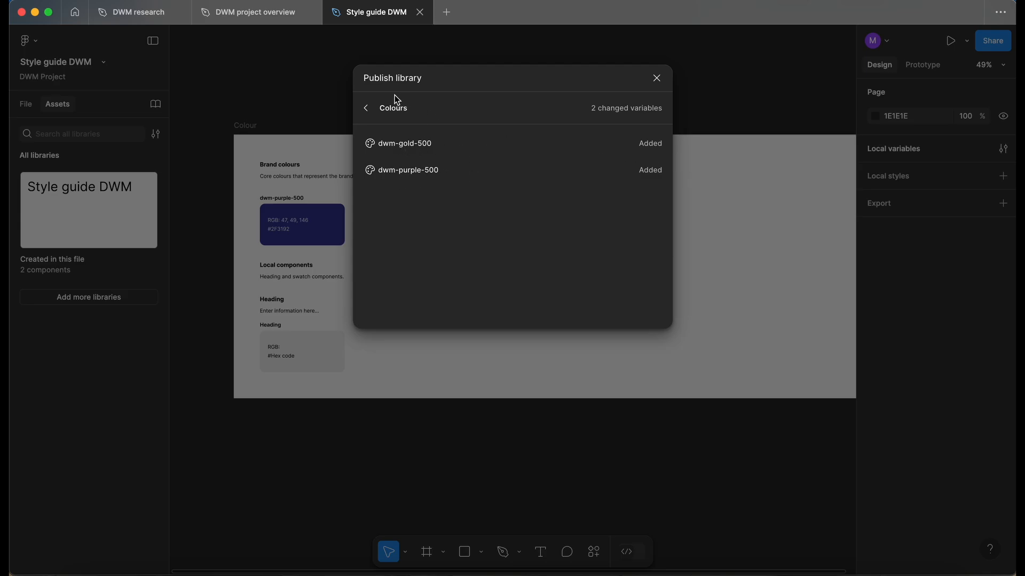
click(367, 108)
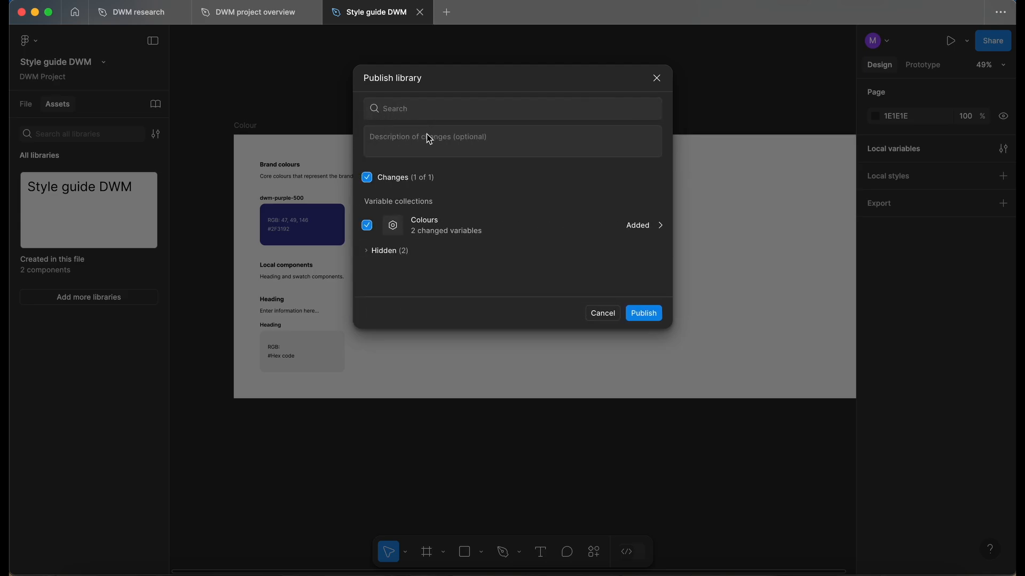
- Publish the library with the change description "Added brand variables for purple and gold 500."
click(409, 139)
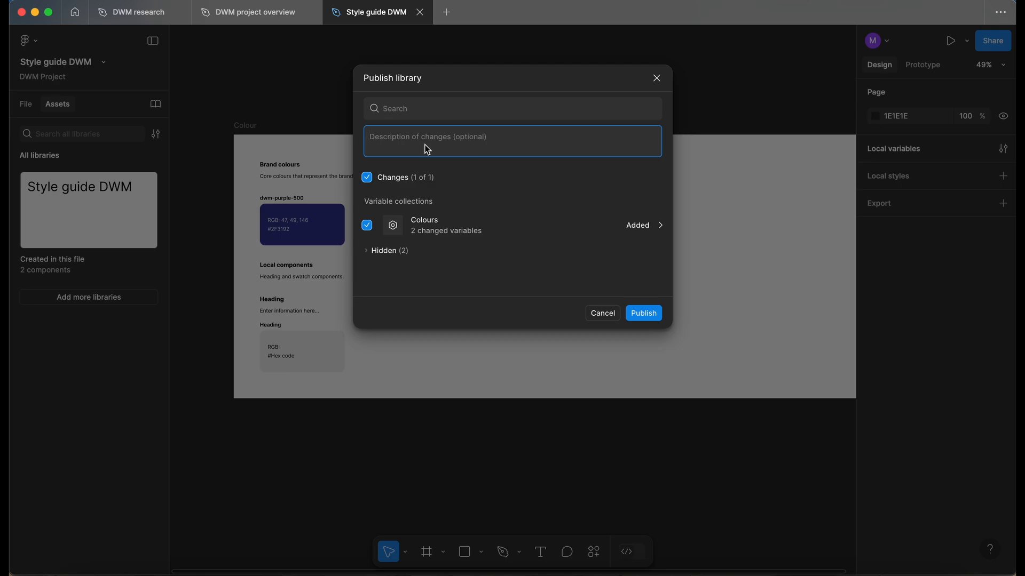
text(Added brand variables for purple and gold 500.)
click(652, 313)
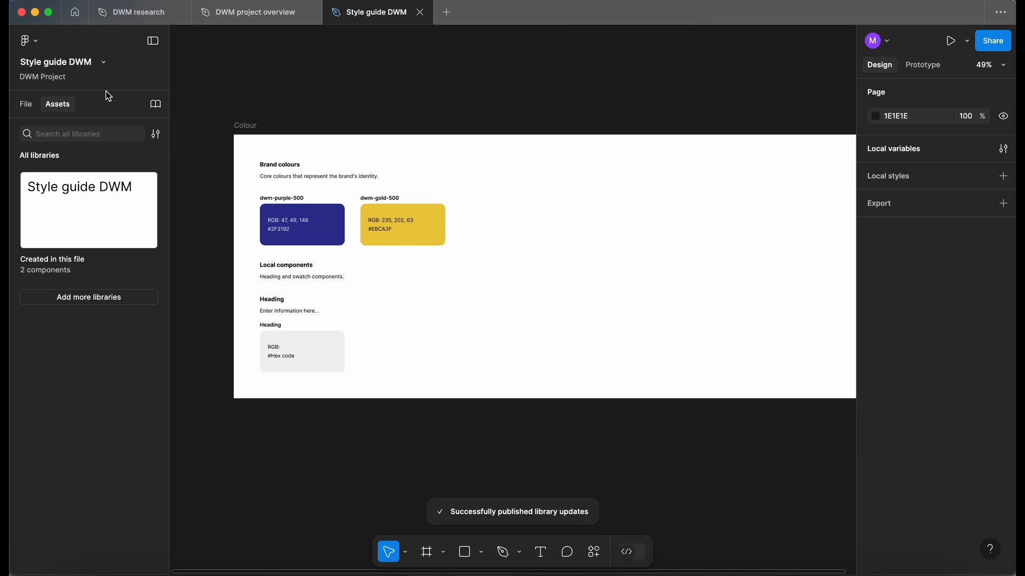
- Show the file's version history and widen it to read the published entry's description
click(104, 63)
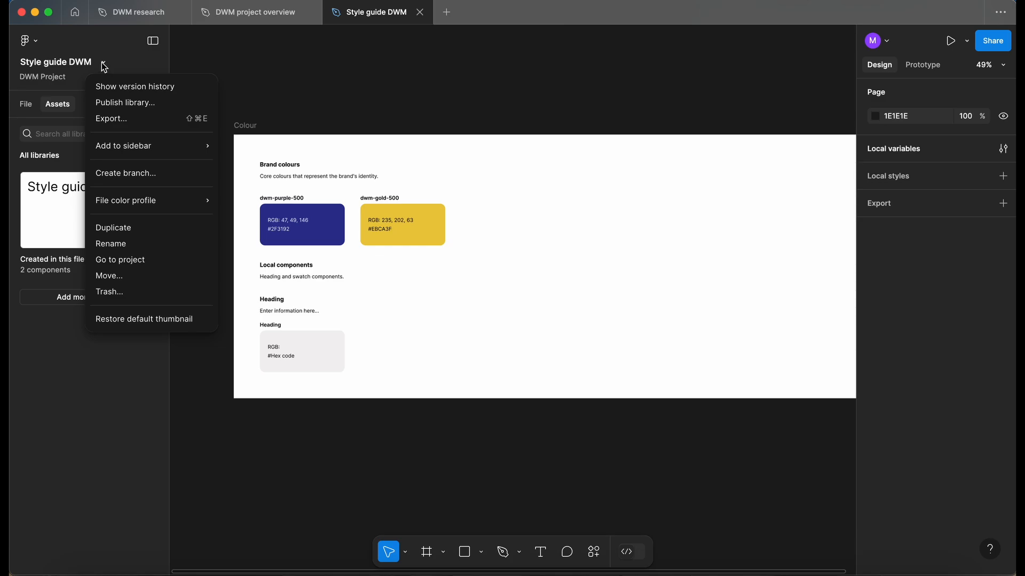
click(102, 63)
click(106, 65)
click(155, 88)
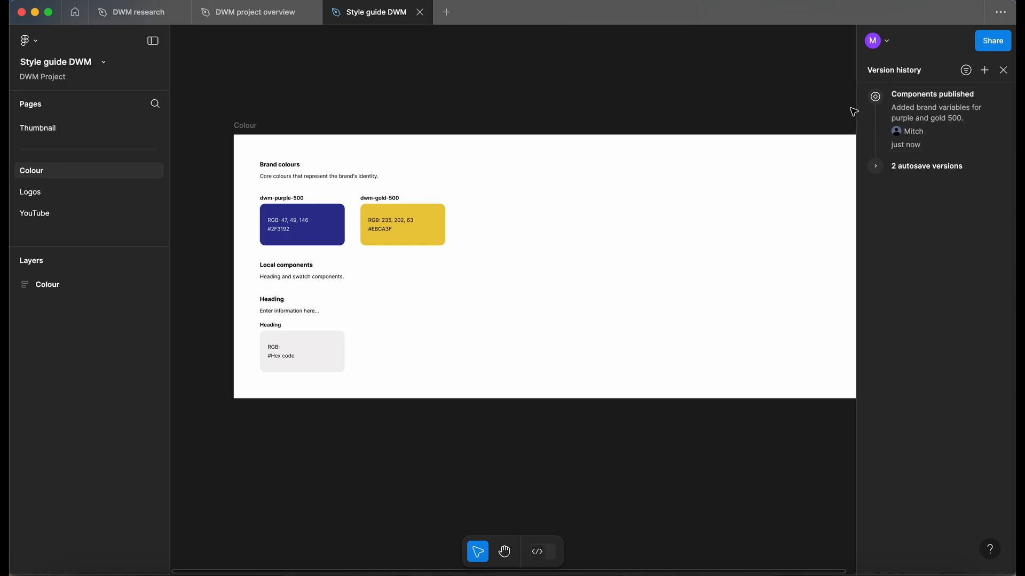
drag(856, 111, 794, 112)
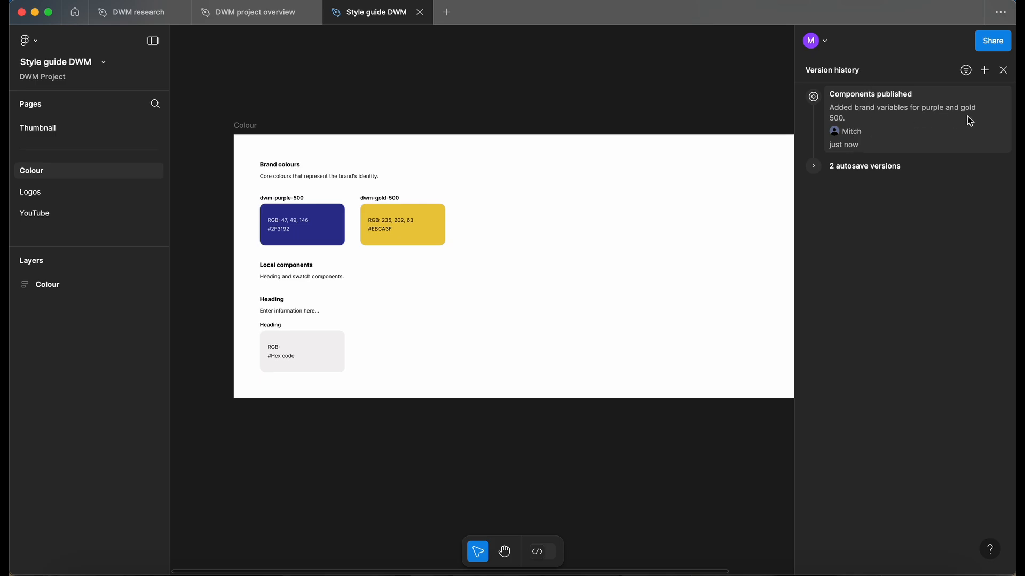
- View the editable information of the Components published version, dismiss it without edits and leave the version history
double_click(918, 107)
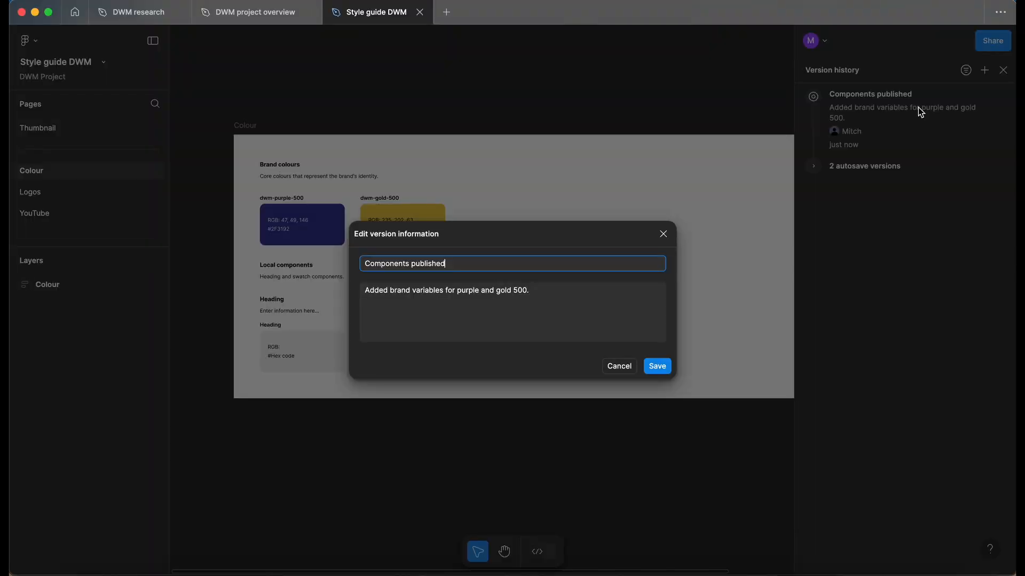
click(664, 236)
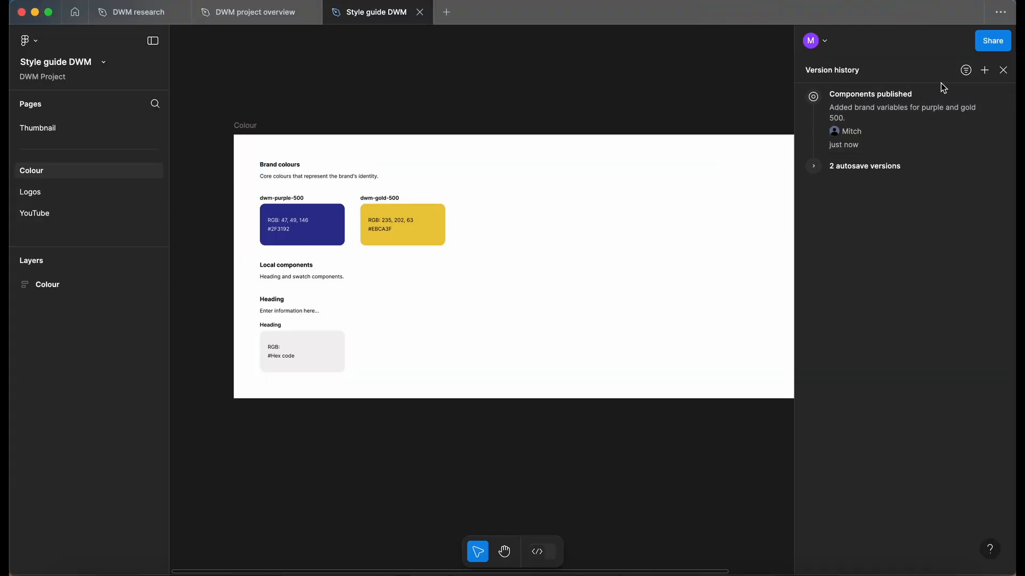
click(1003, 71)
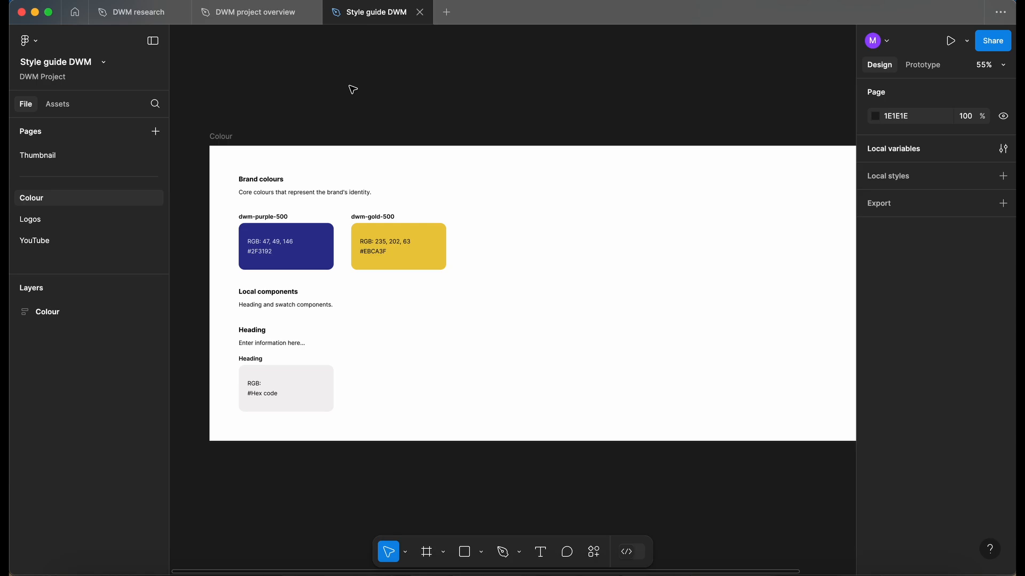
scroll(336, 91, down, 2)
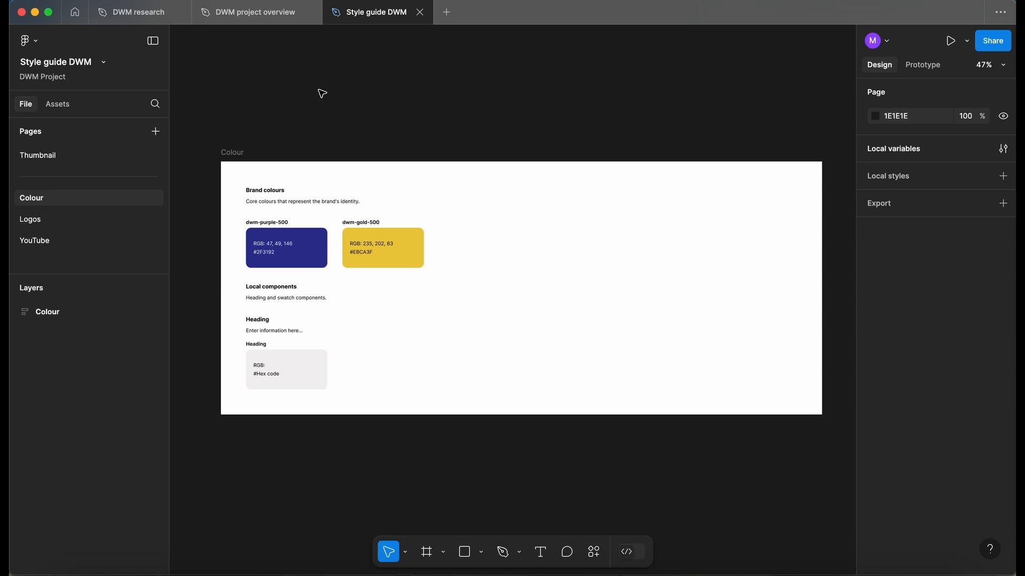